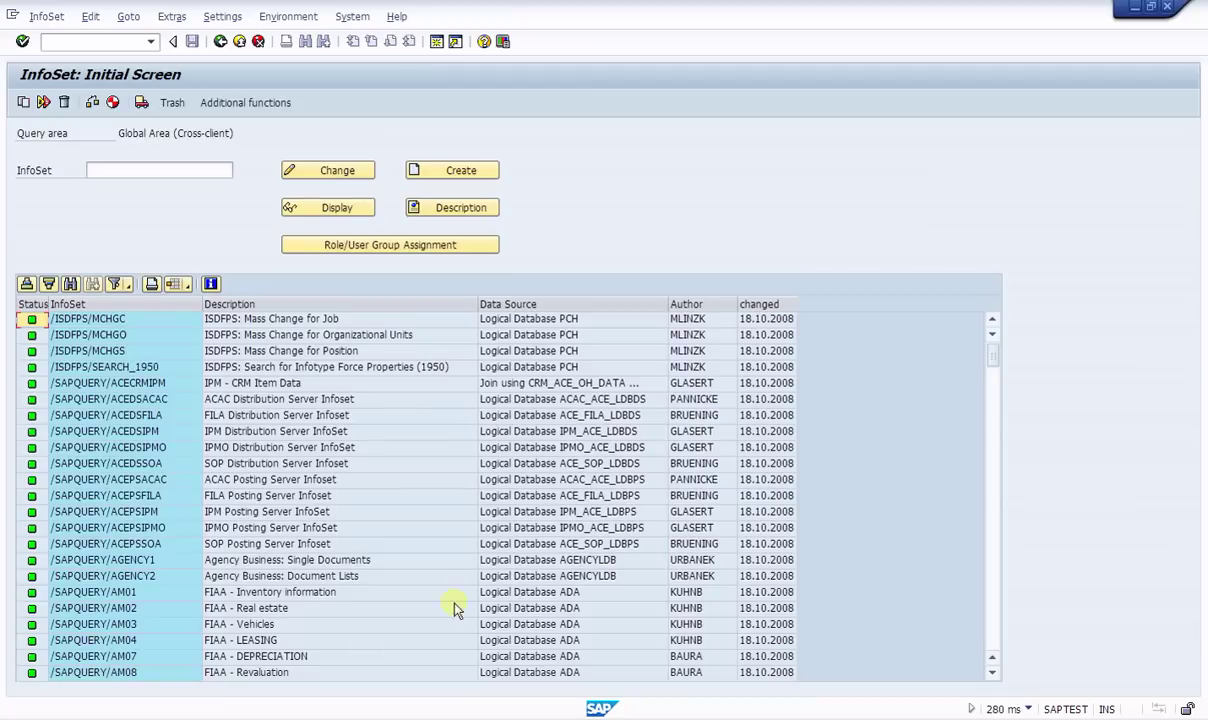
Step: Start creating a new InfoSet zhr_pa with the name "Infost for Personnel Administration"
left_click(100, 170)
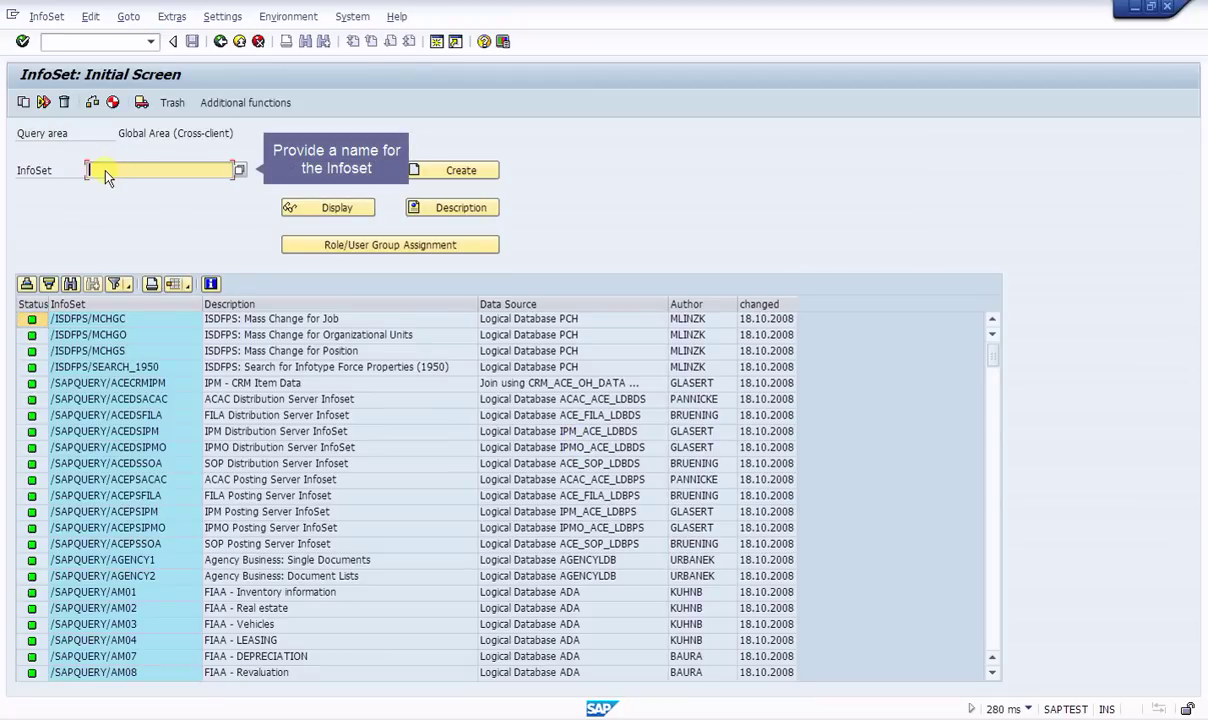
type("zhr_pa")
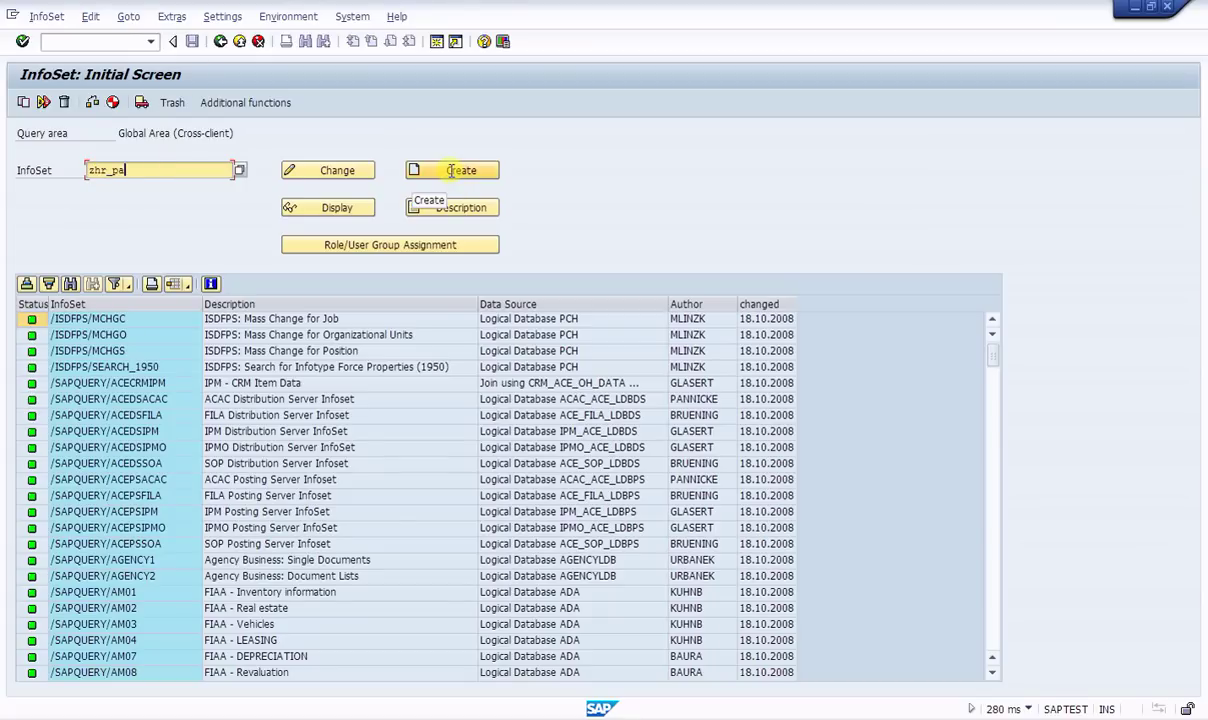
left_click(451, 170)
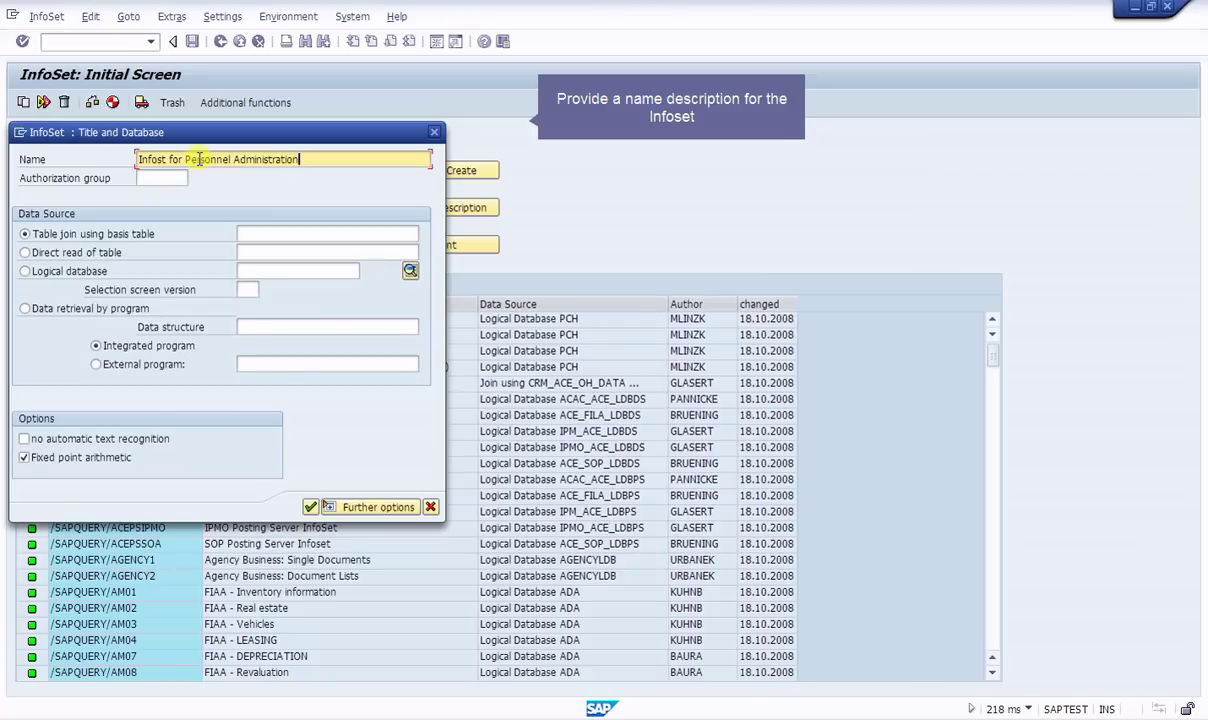
Step: Use the logical database pnpce as the InfoSet's data source and continue to the infotype selection
left_click(151, 180)
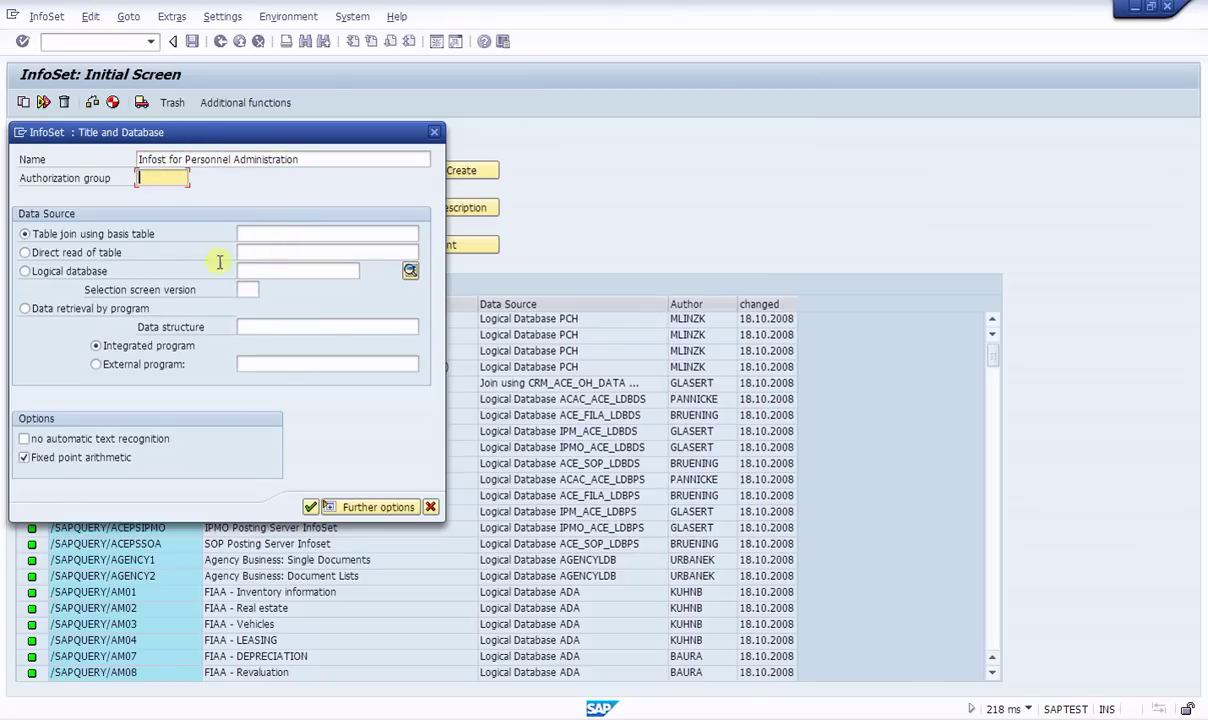
left_click(62, 271)
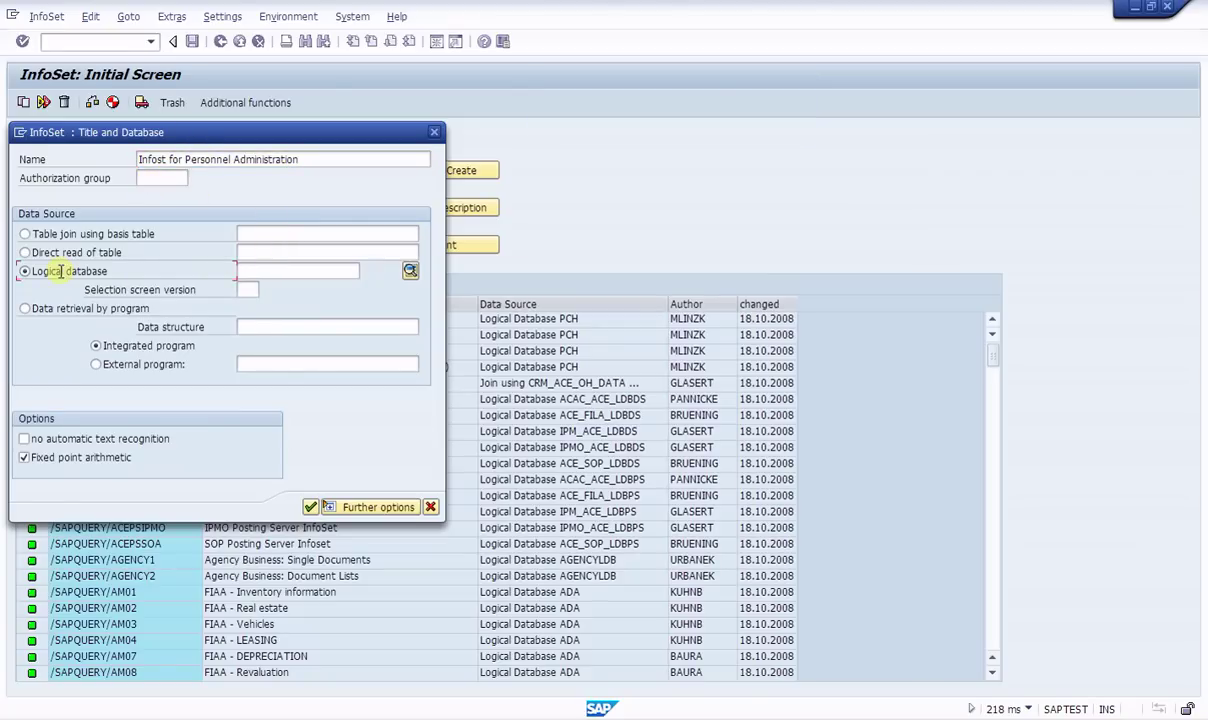
left_click(309, 274)
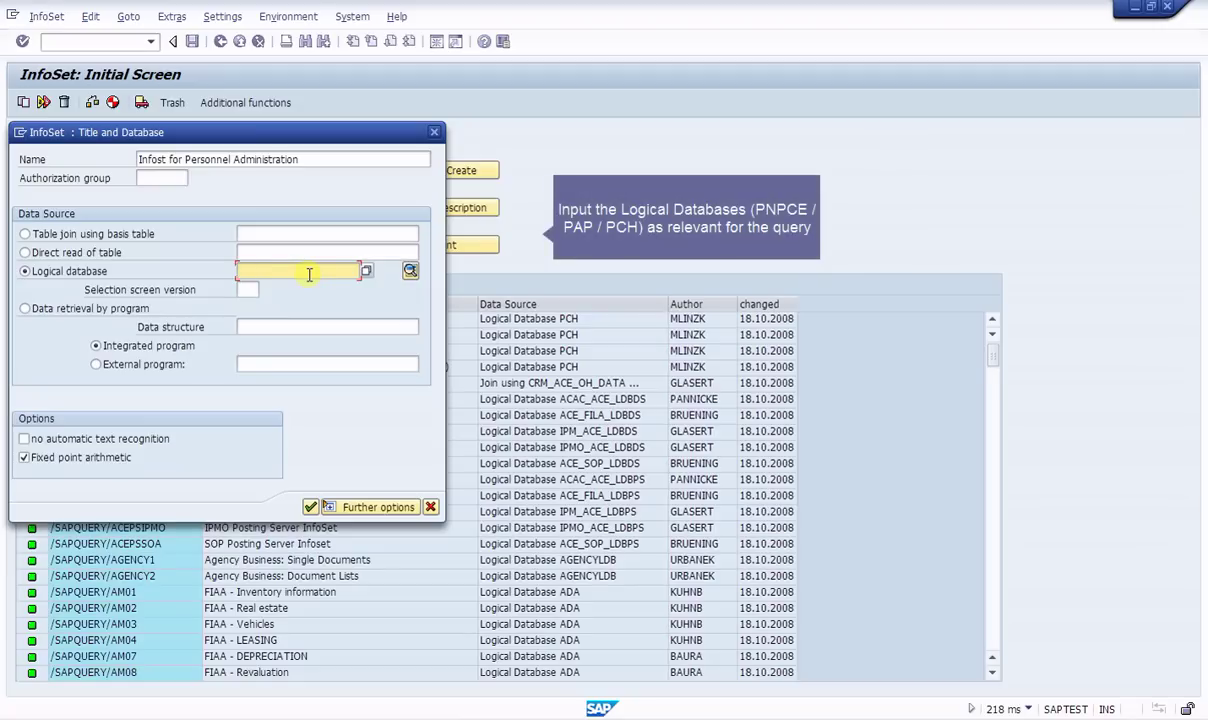
type("P")
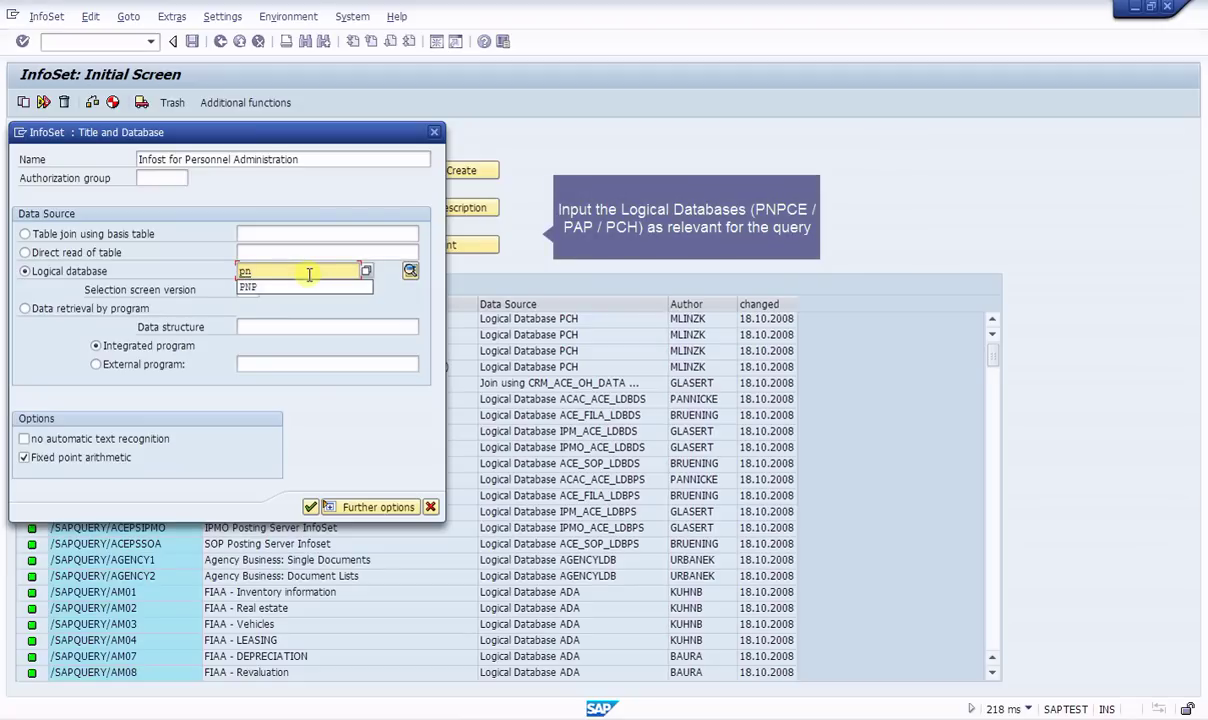
type("npce")
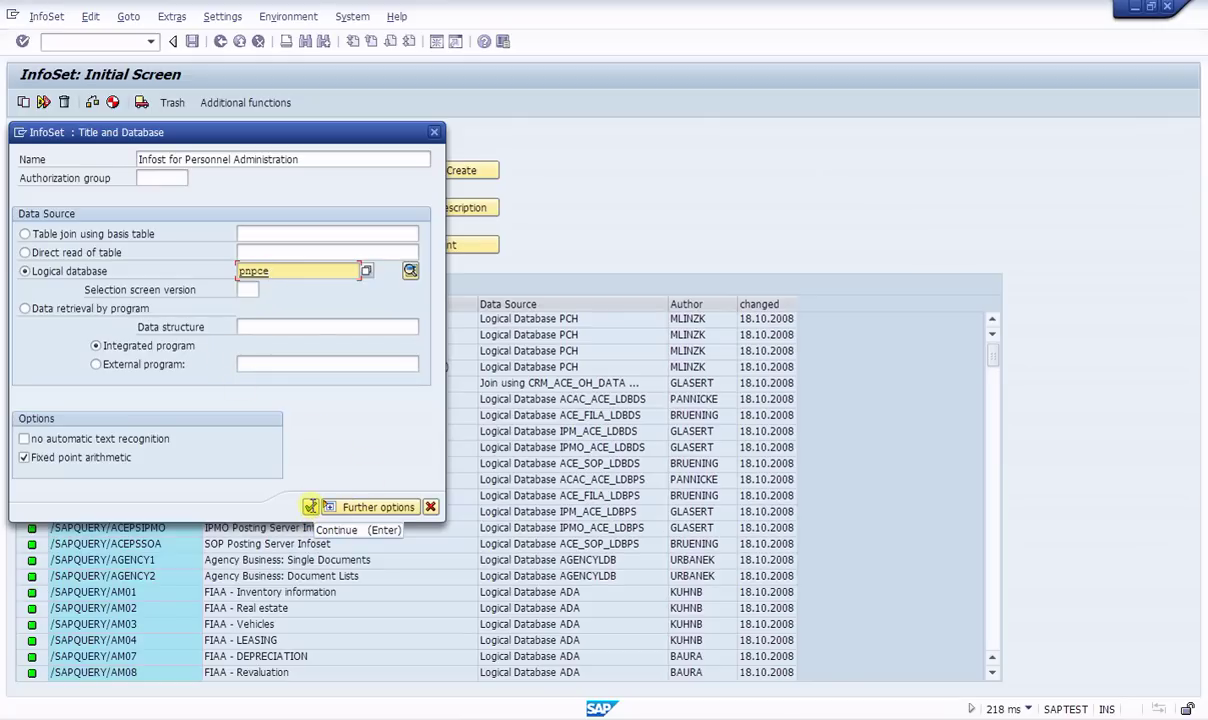
left_click(311, 507)
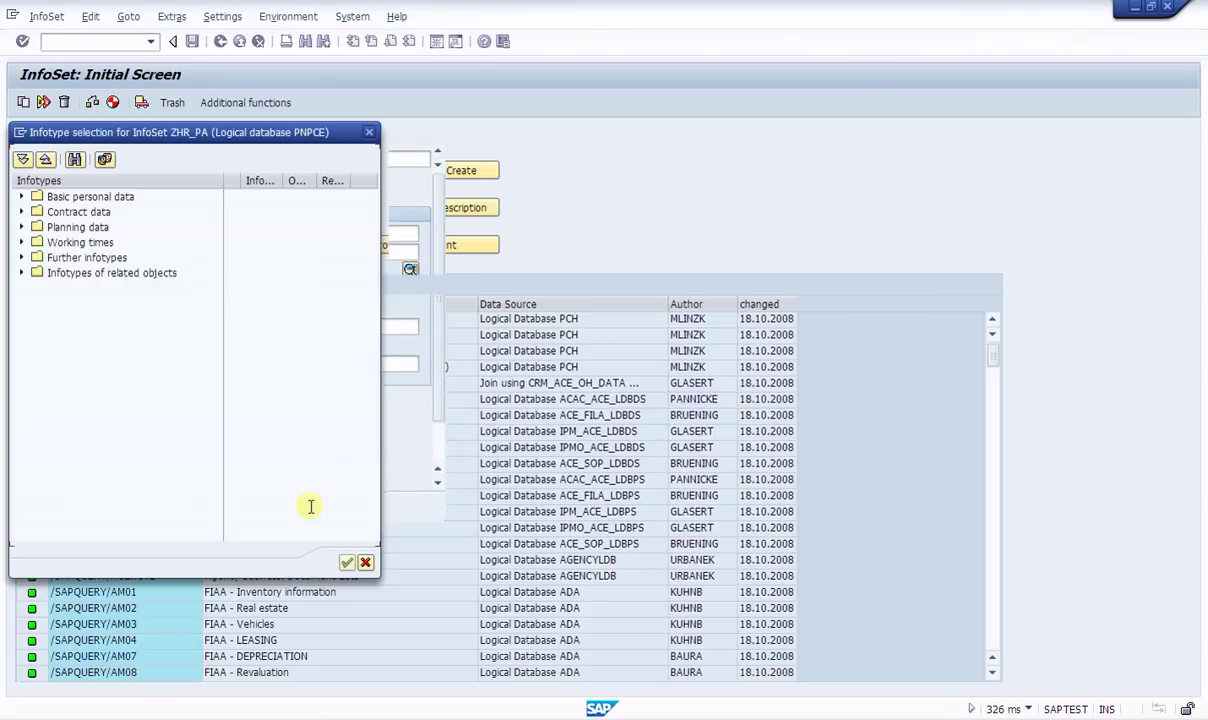
Step: Select the Basic personal data infotypes Actions, Organizational Assignment, Personal Data, Personal IDs, Addresses, Family Member/Dependents and Bank Details
double_click(32, 198)
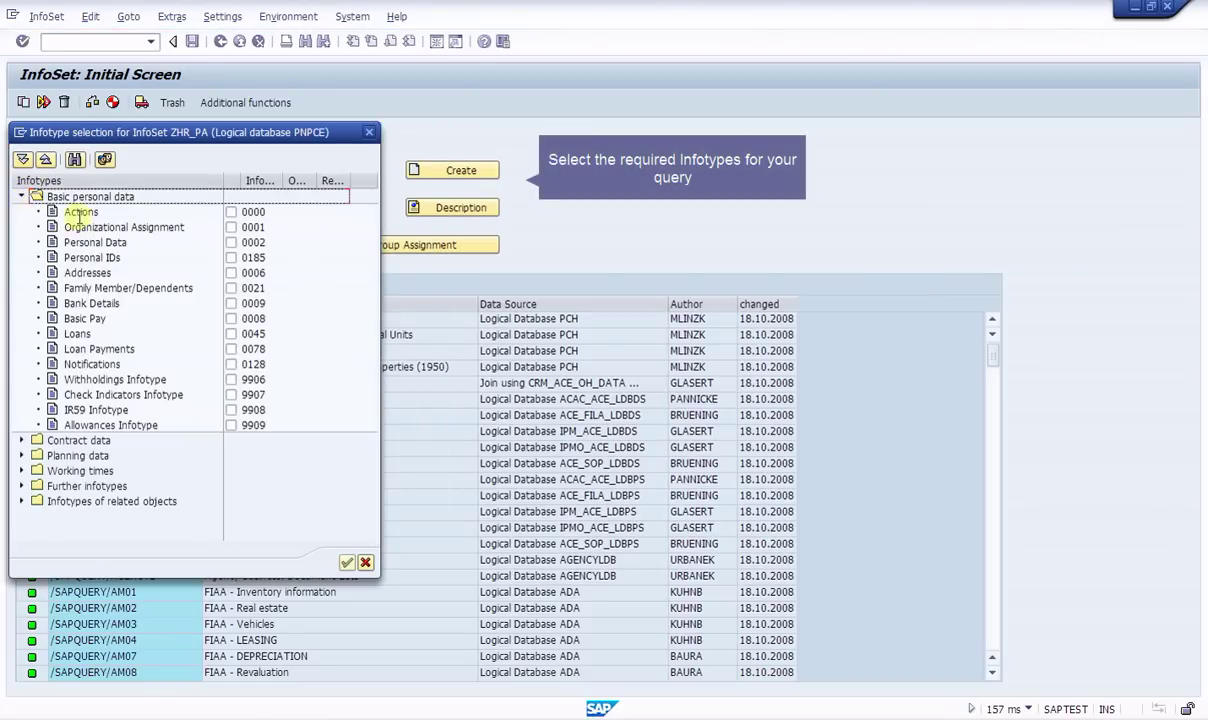
left_click(232, 212)
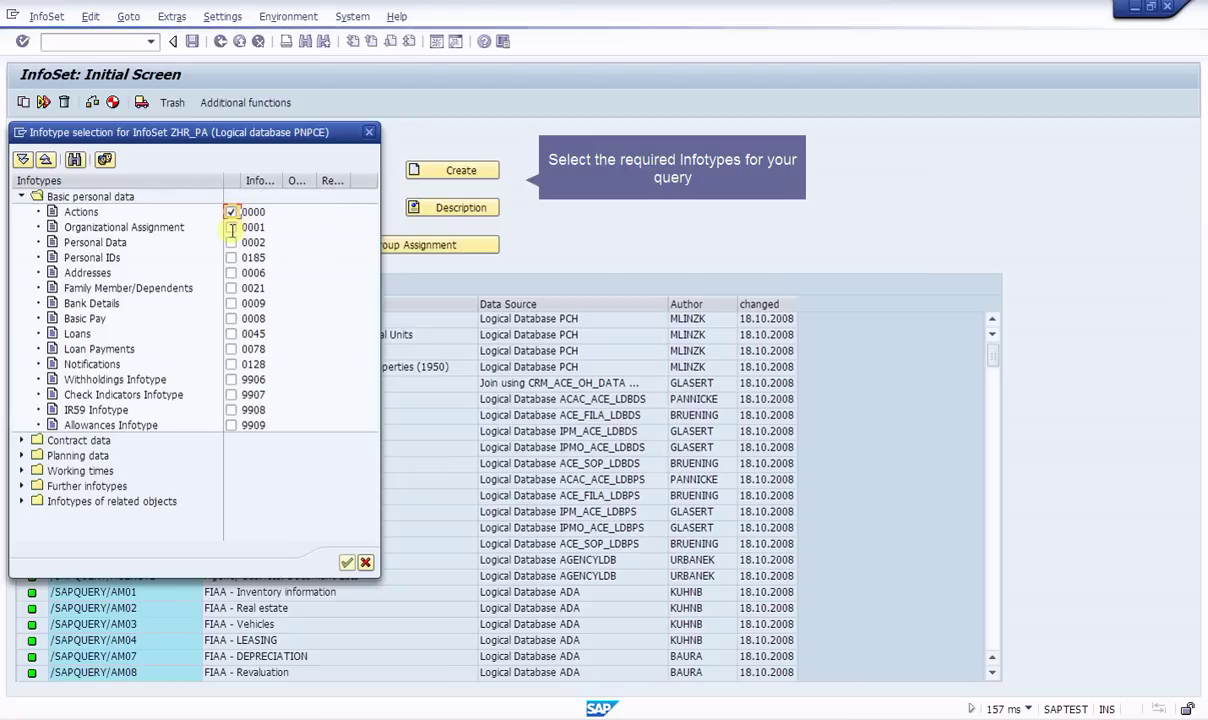
left_click(231, 227)
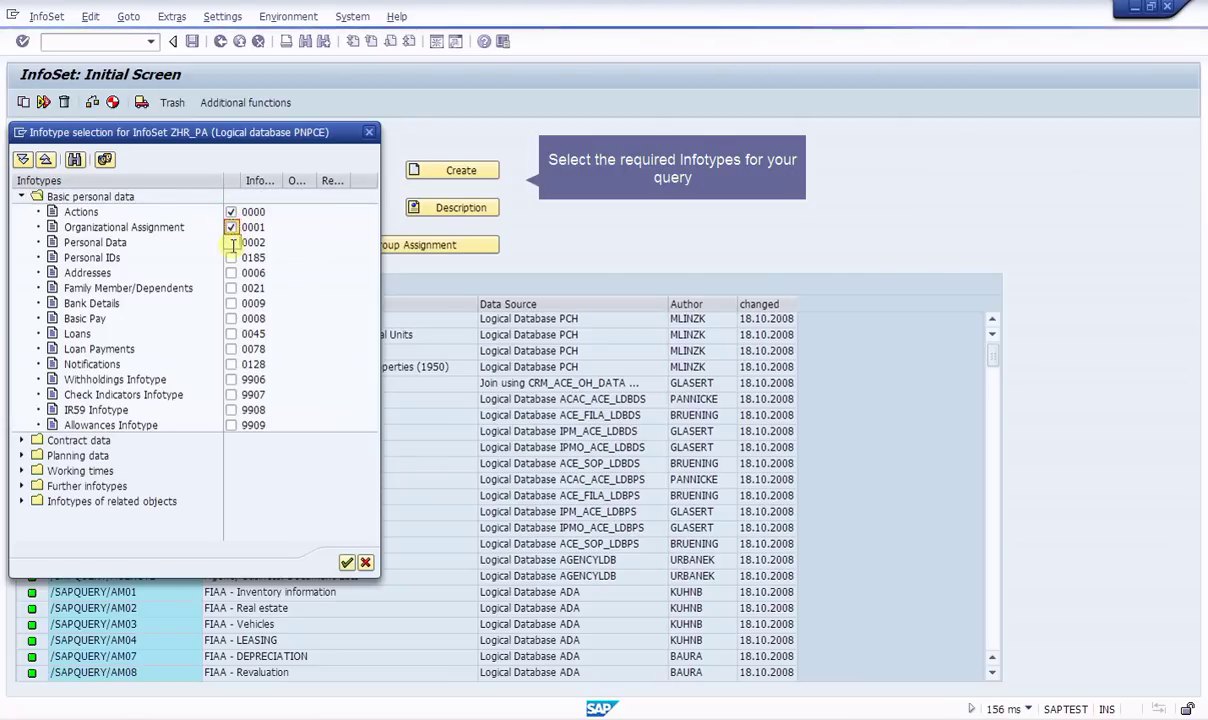
left_click(231, 242)
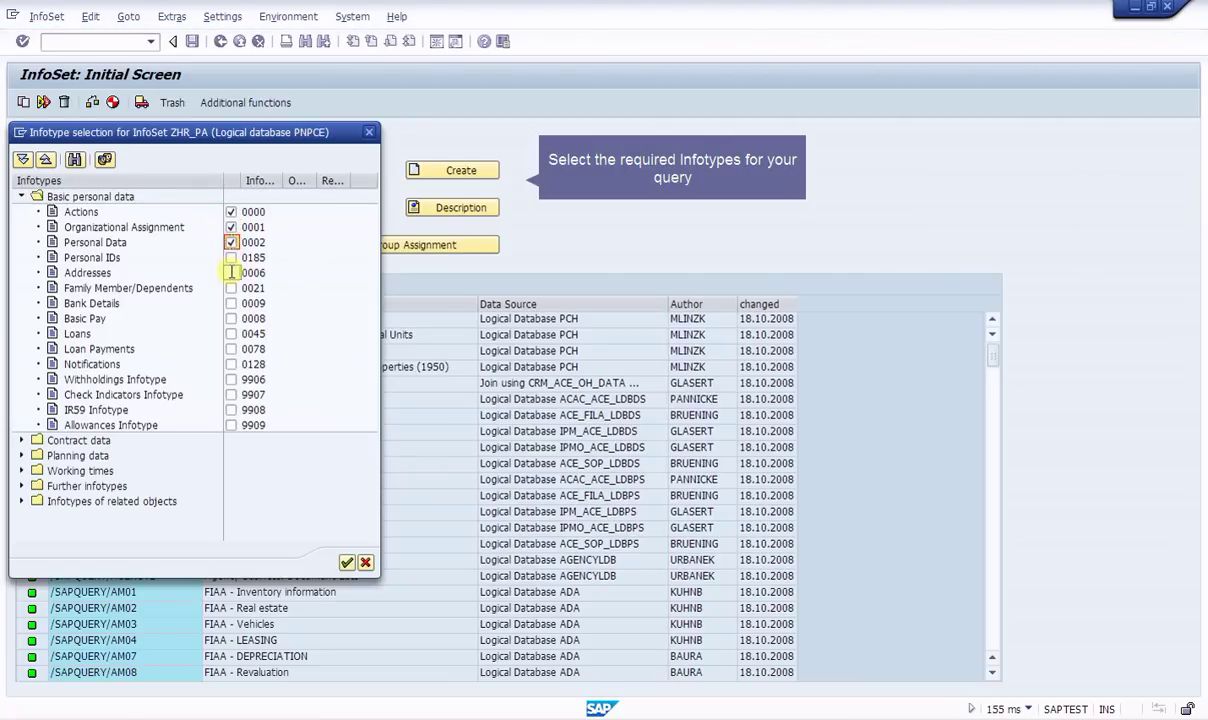
left_click(231, 258)
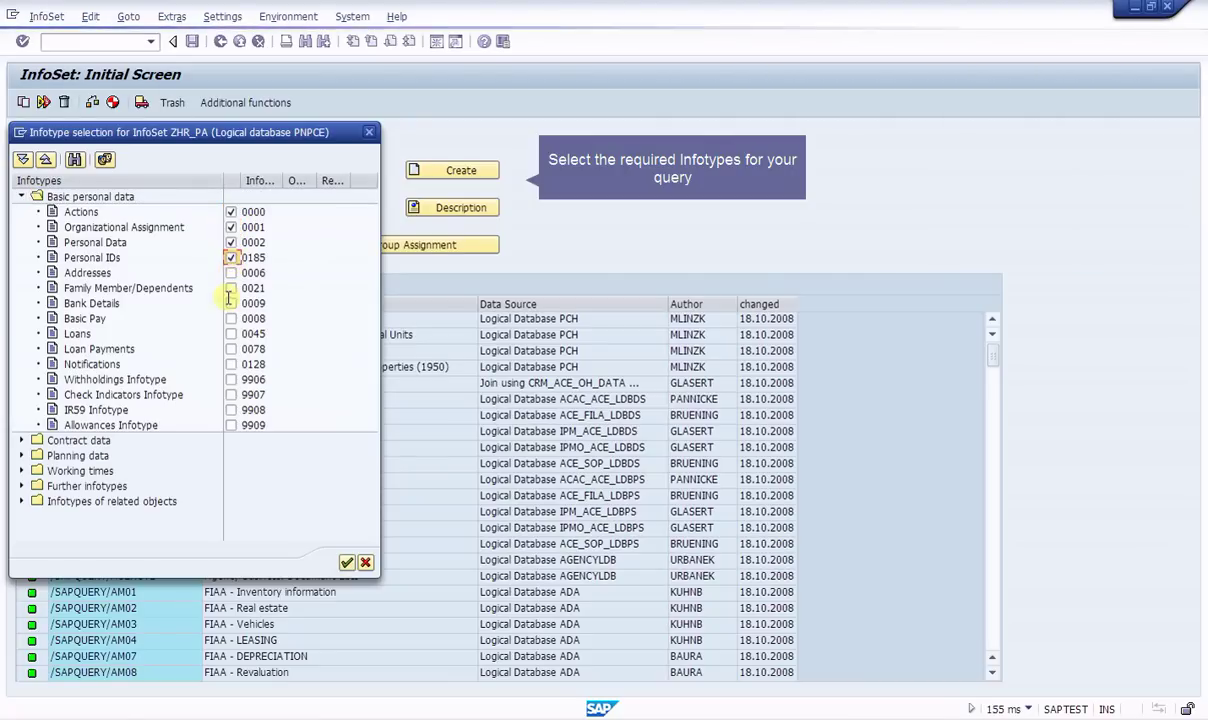
left_click(231, 272)
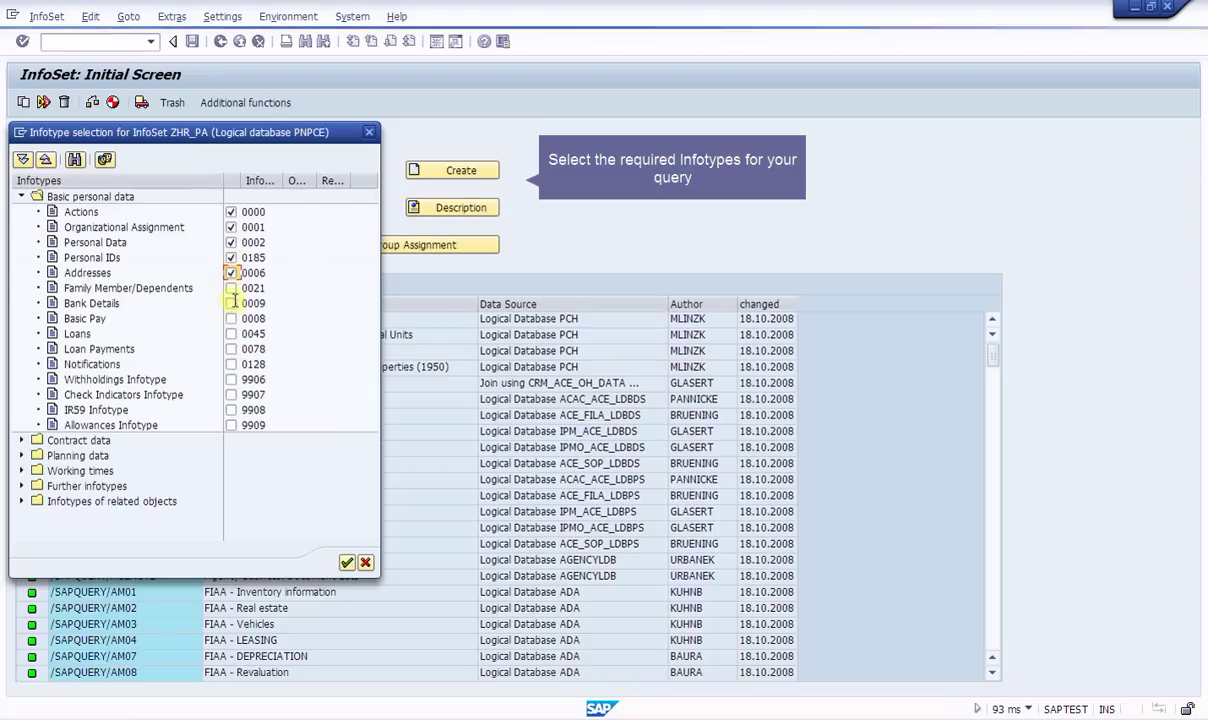
left_click(231, 288)
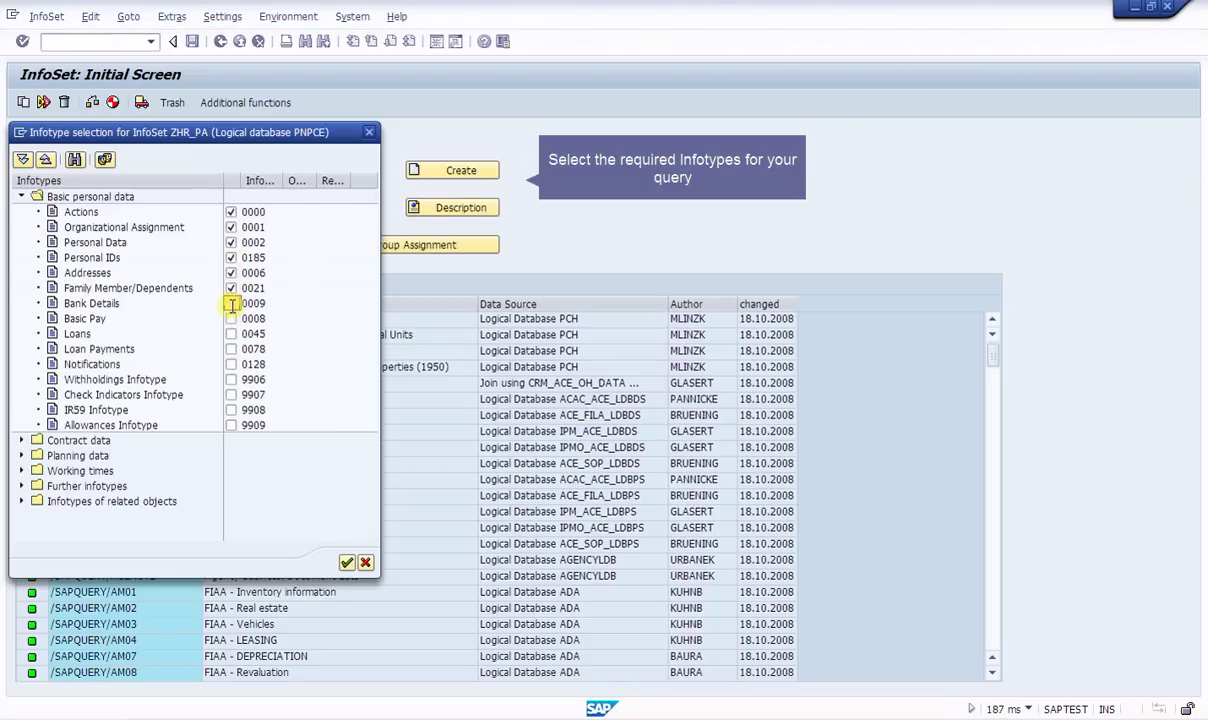
left_click(231, 303)
left_click(231, 318)
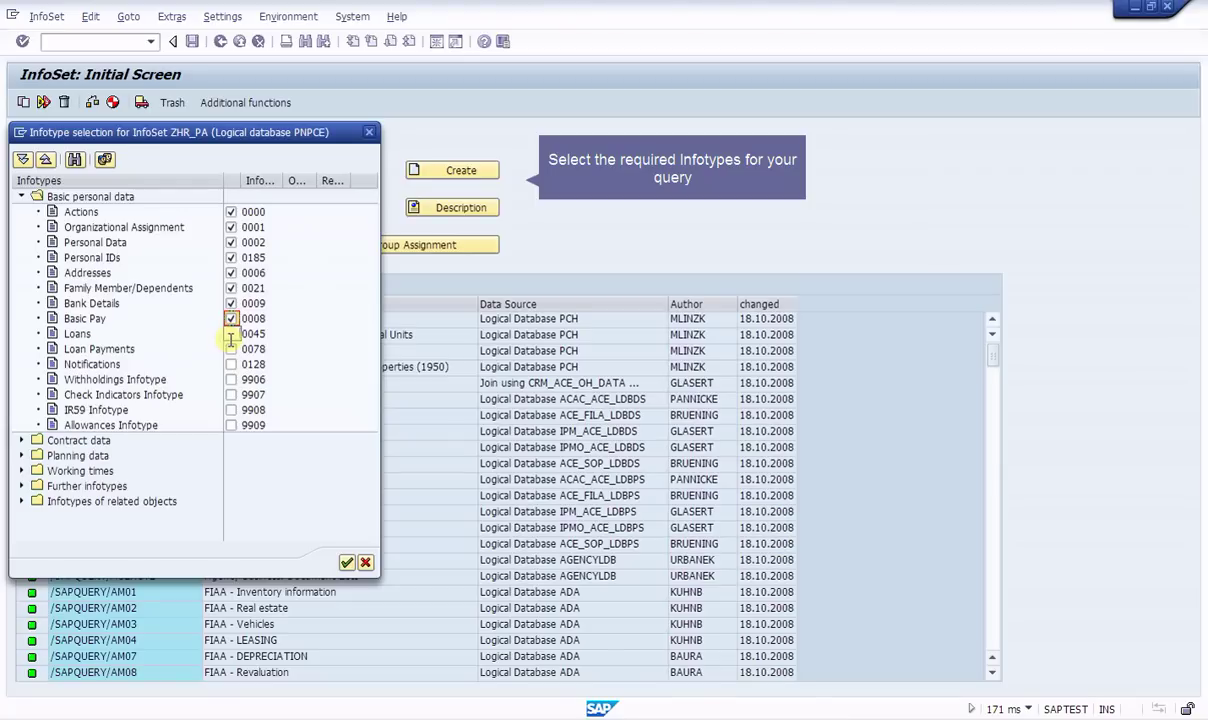
left_click(231, 318)
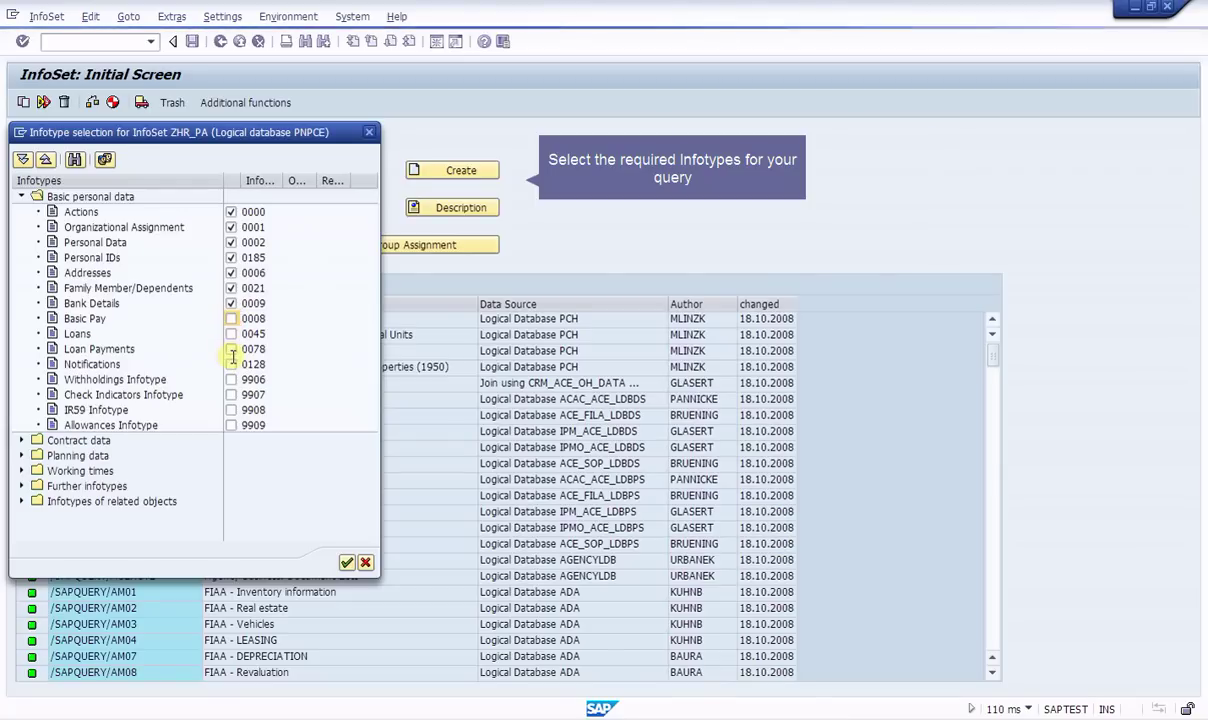
left_click(231, 379)
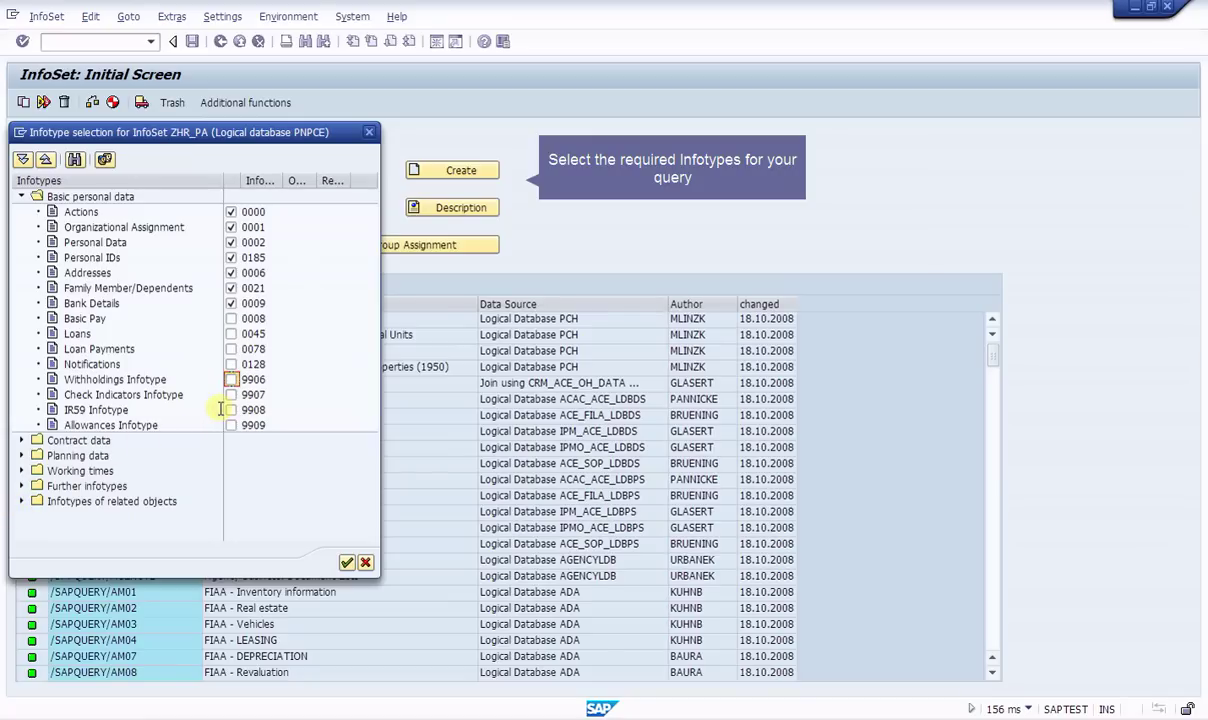
Step: Add the Planning data infotypes Education, Other/Previous Employers and Qualifications, and confirm the infotype selection
left_click(21, 455)
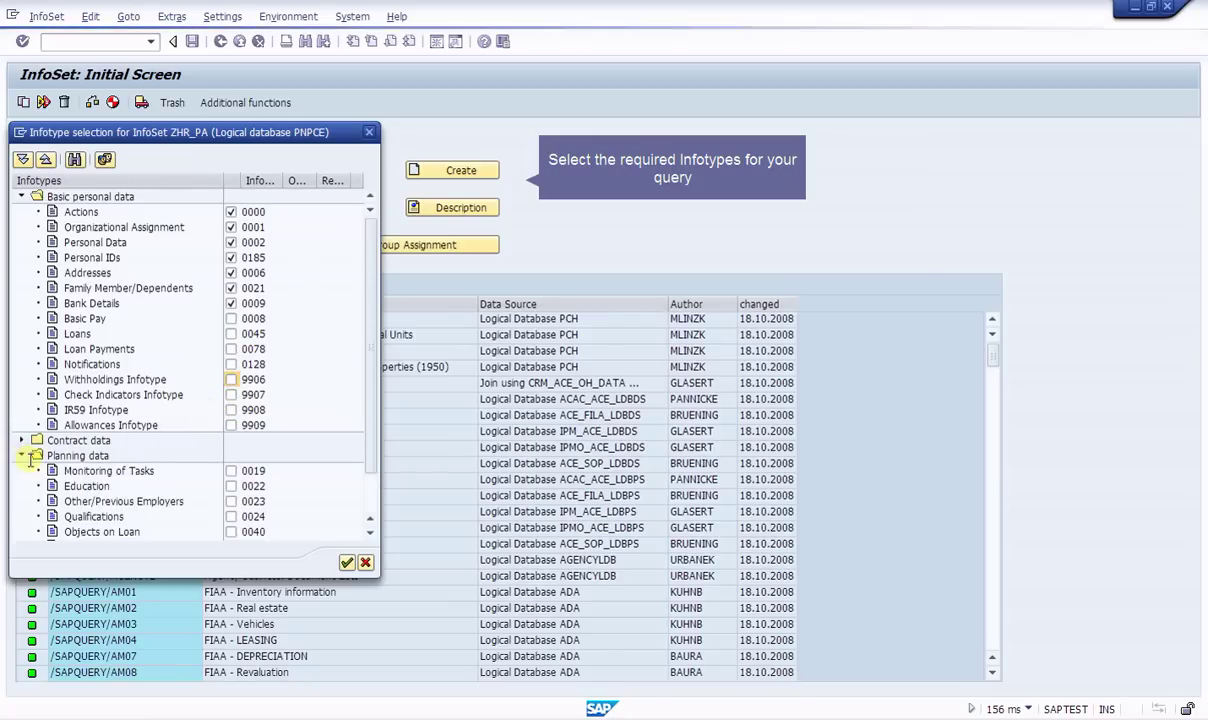
left_click(232, 487)
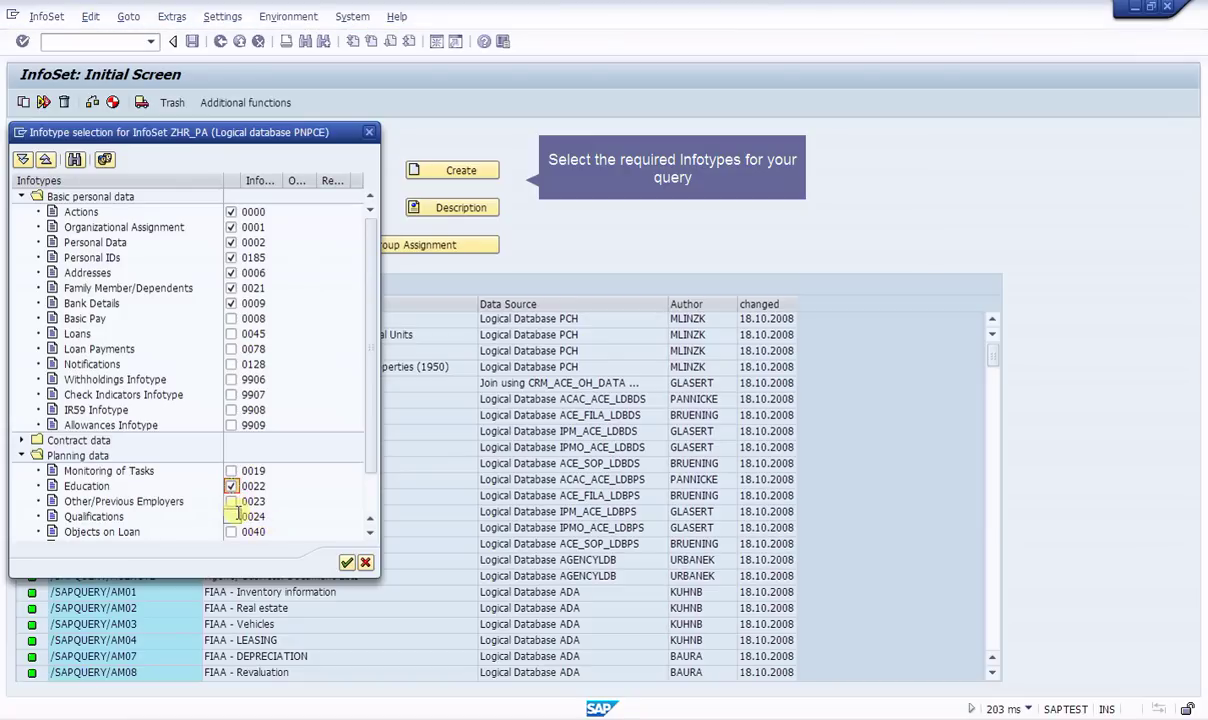
left_click(231, 501)
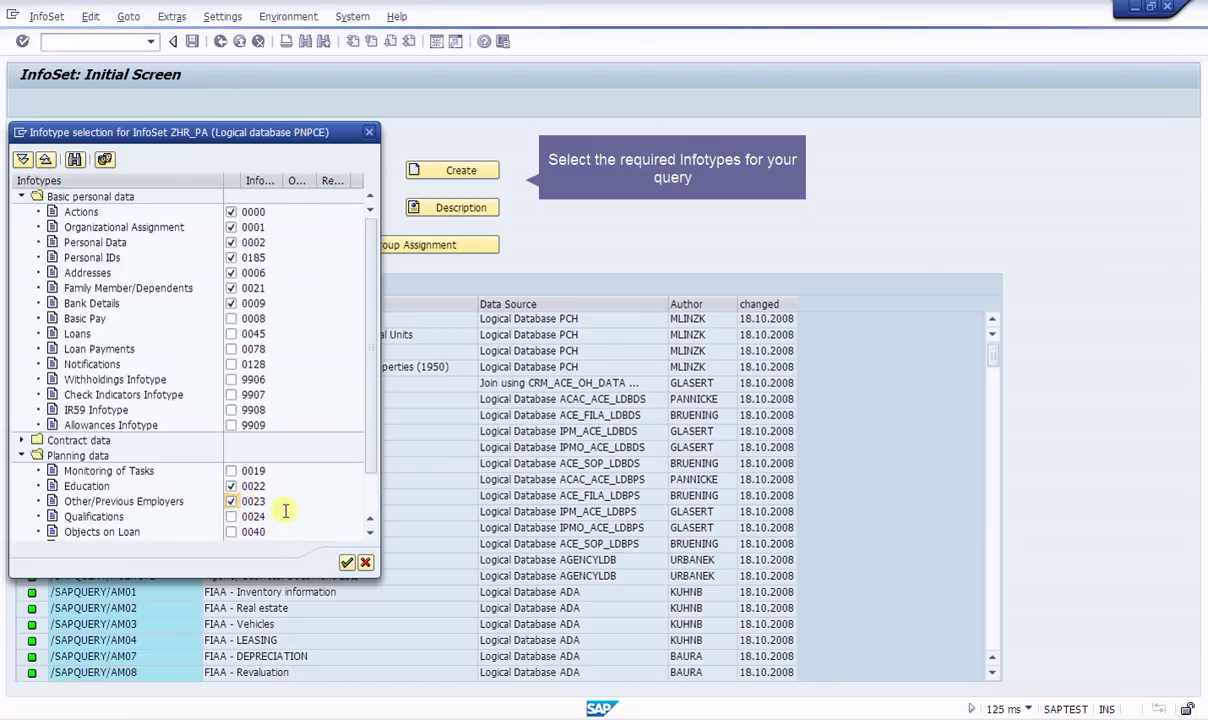
scroll(285, 511, "down", 1)
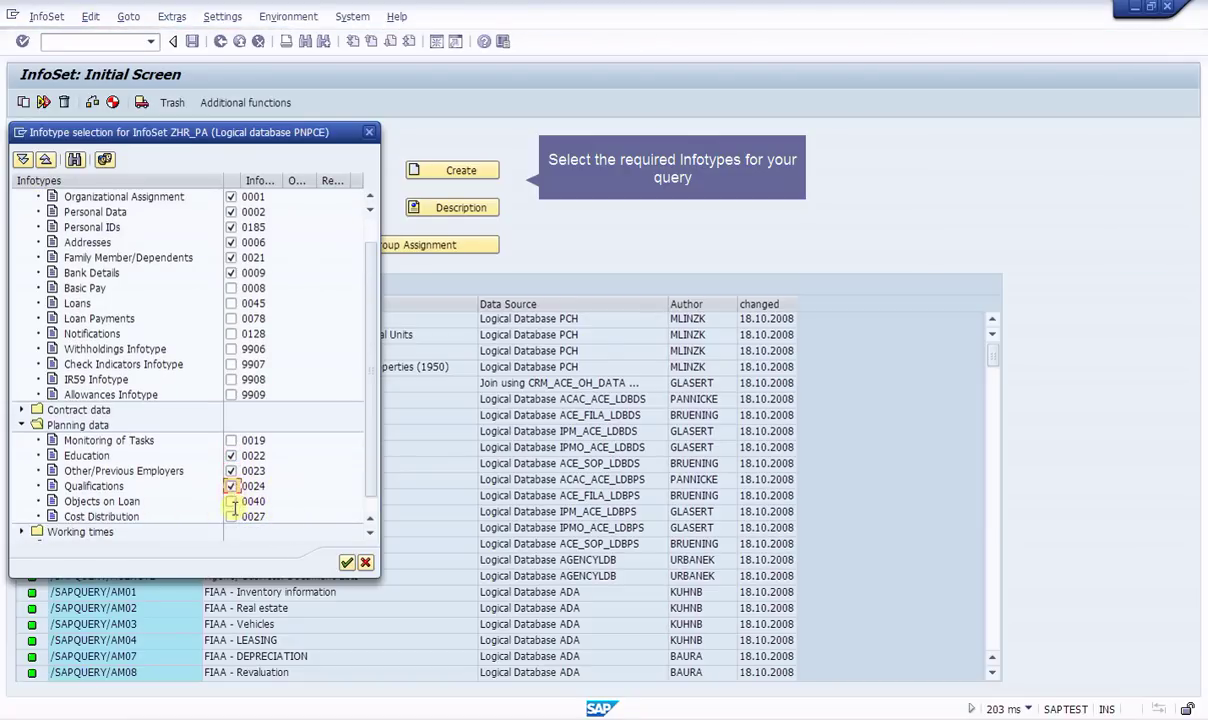
left_click(231, 486)
scroll(232, 490, "down", 1)
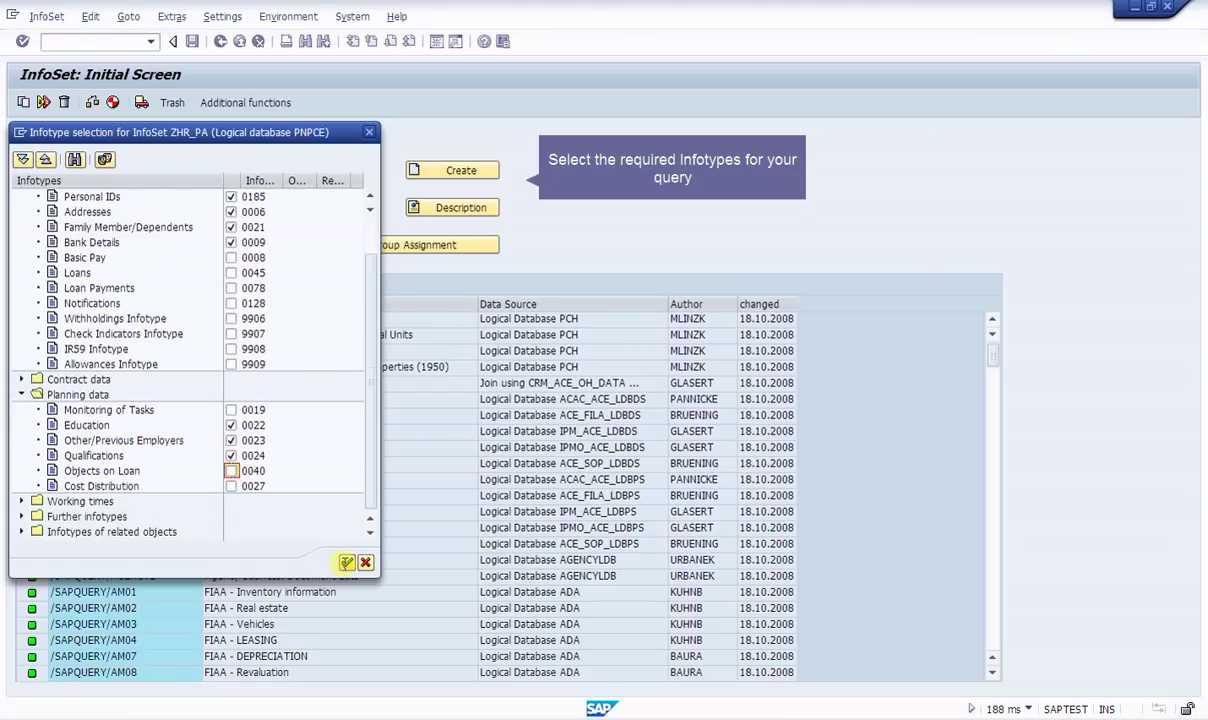
left_click(346, 562)
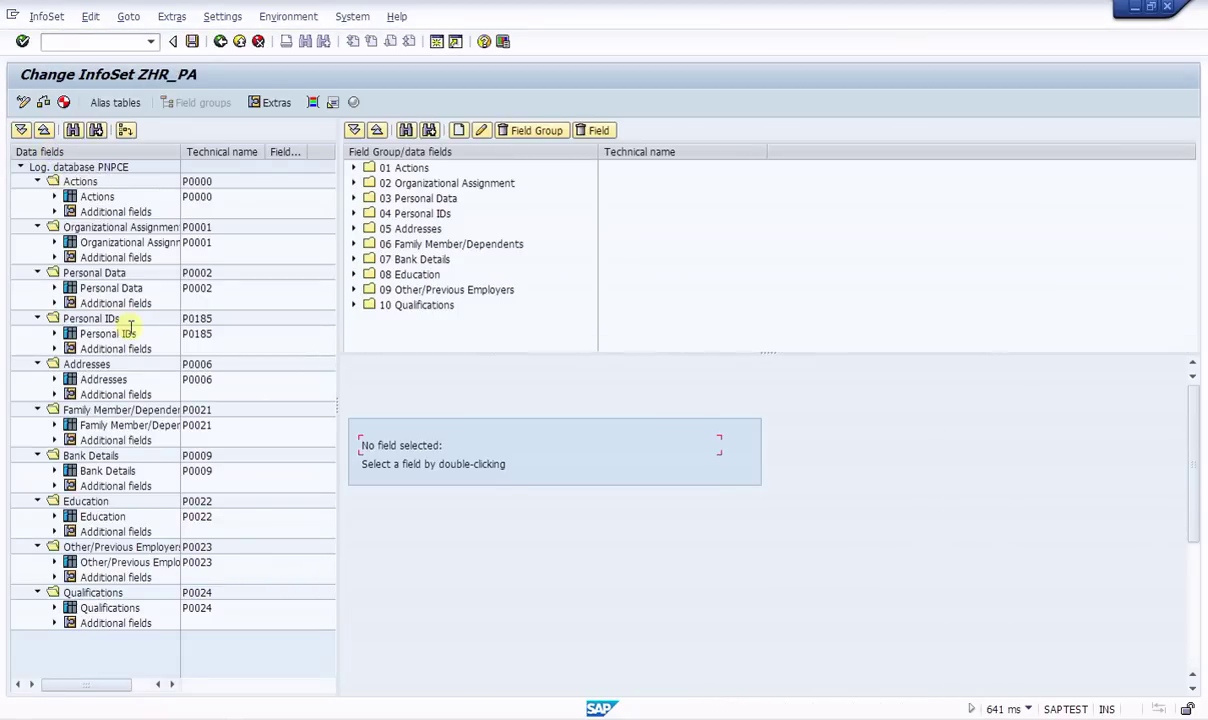
Step: Assign the Education infotype's Start Date field (P0022-BEGDA) to field group 08 Education
left_click(54, 516)
scroll(277, 588, "down", 3)
scroll(277, 588, "down", 6)
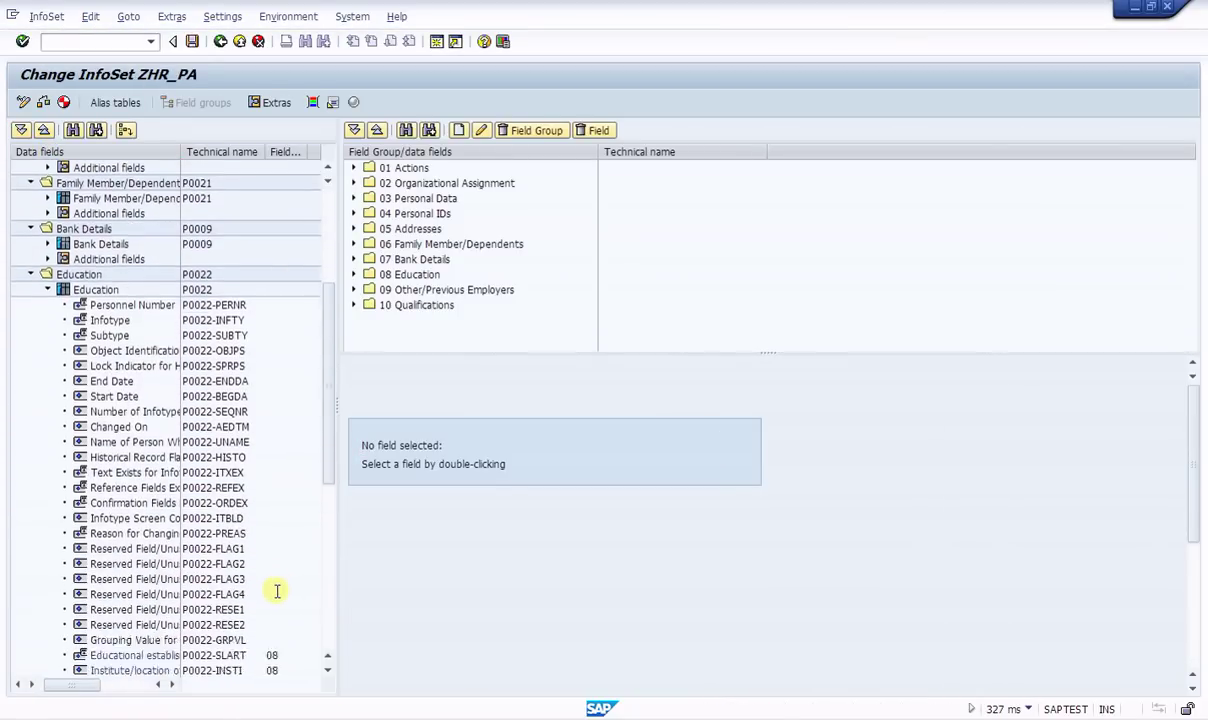
scroll(267, 603, "up", 9)
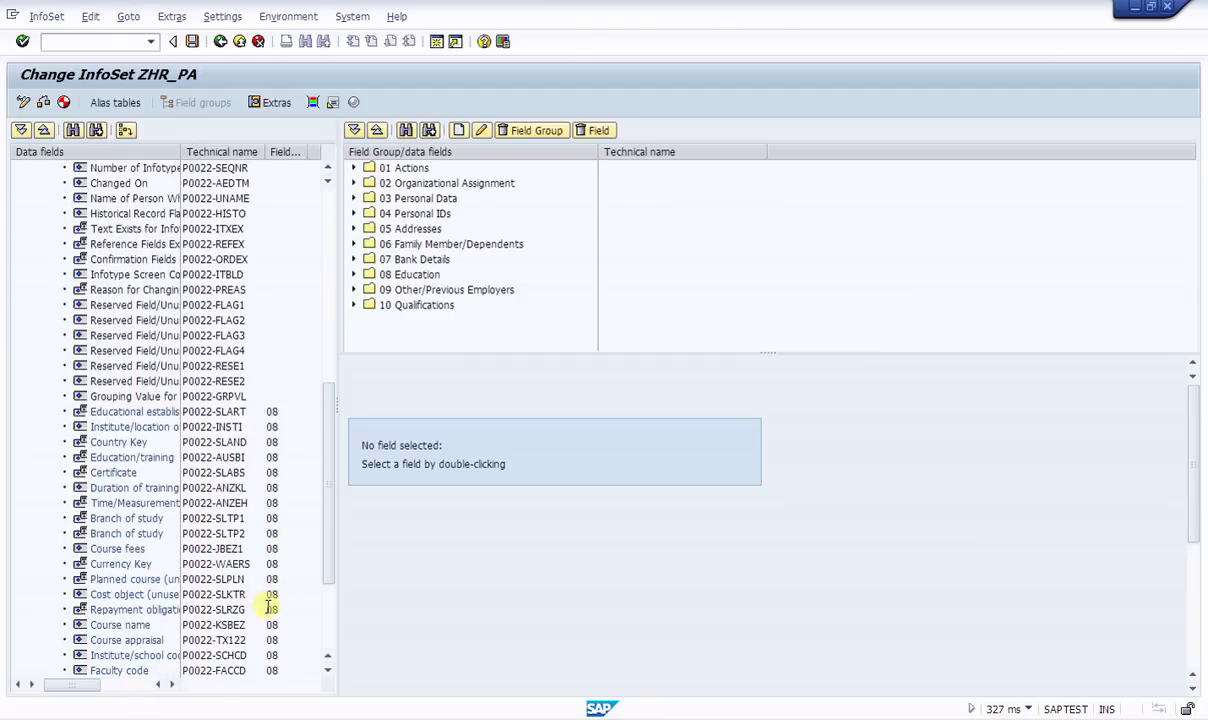
double_click(112, 607)
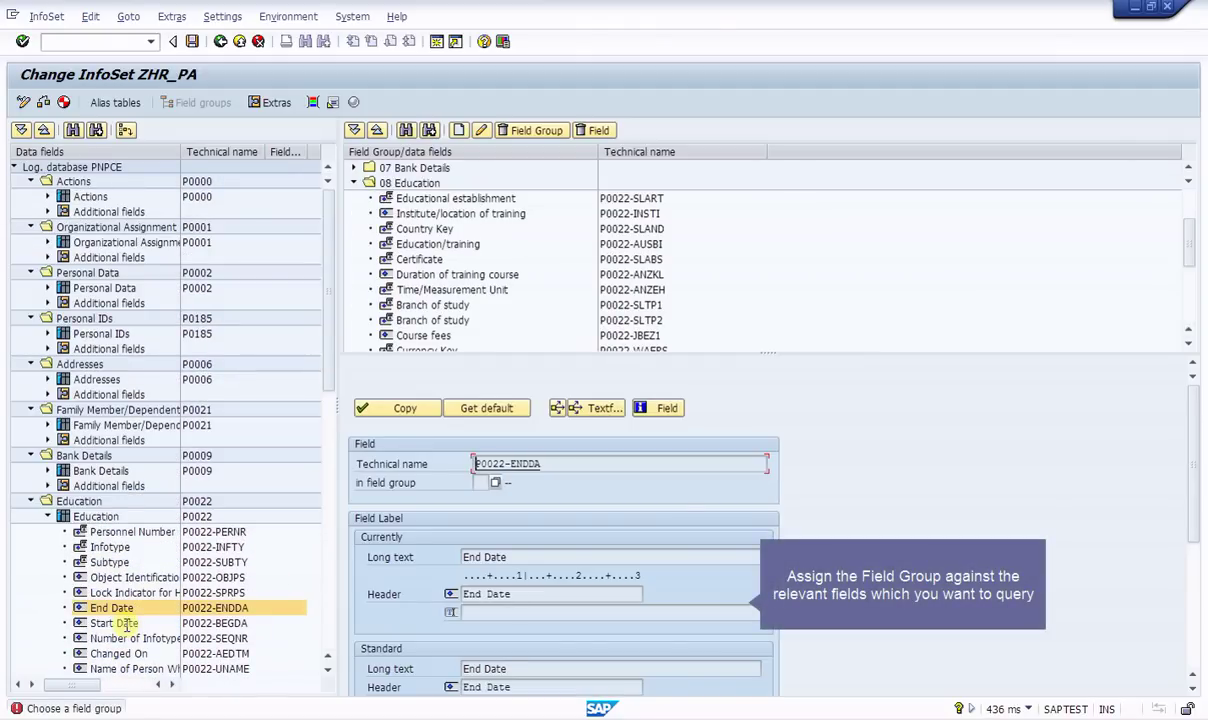
left_click(409, 183)
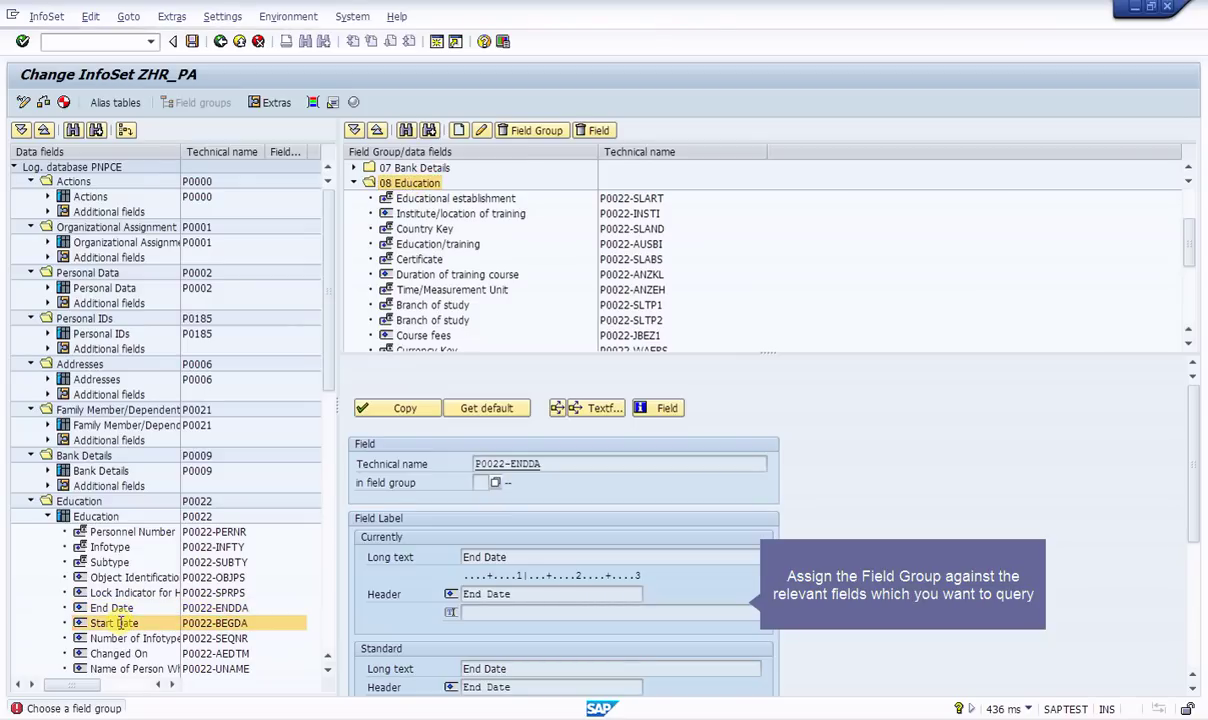
right_click(128, 624)
left_click(196, 634)
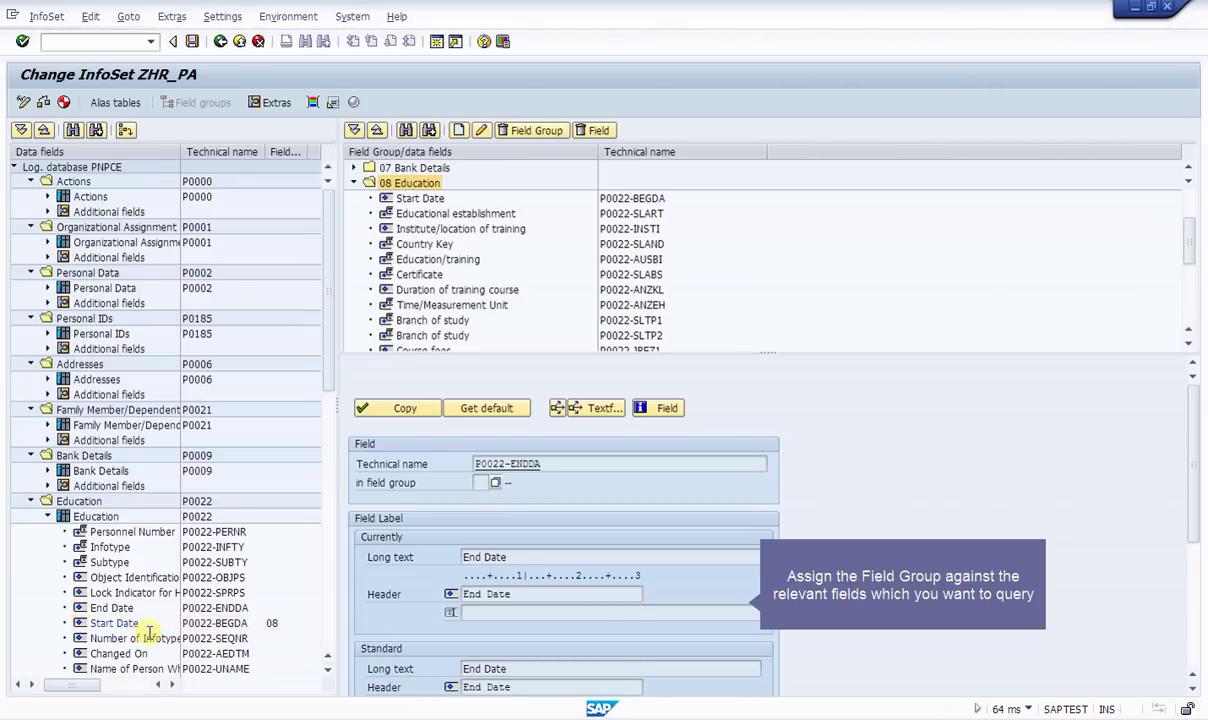
Step: Assign the Education infotype's End Date field (P0022-ENDDA) to field group 08 Education
left_click(140, 624)
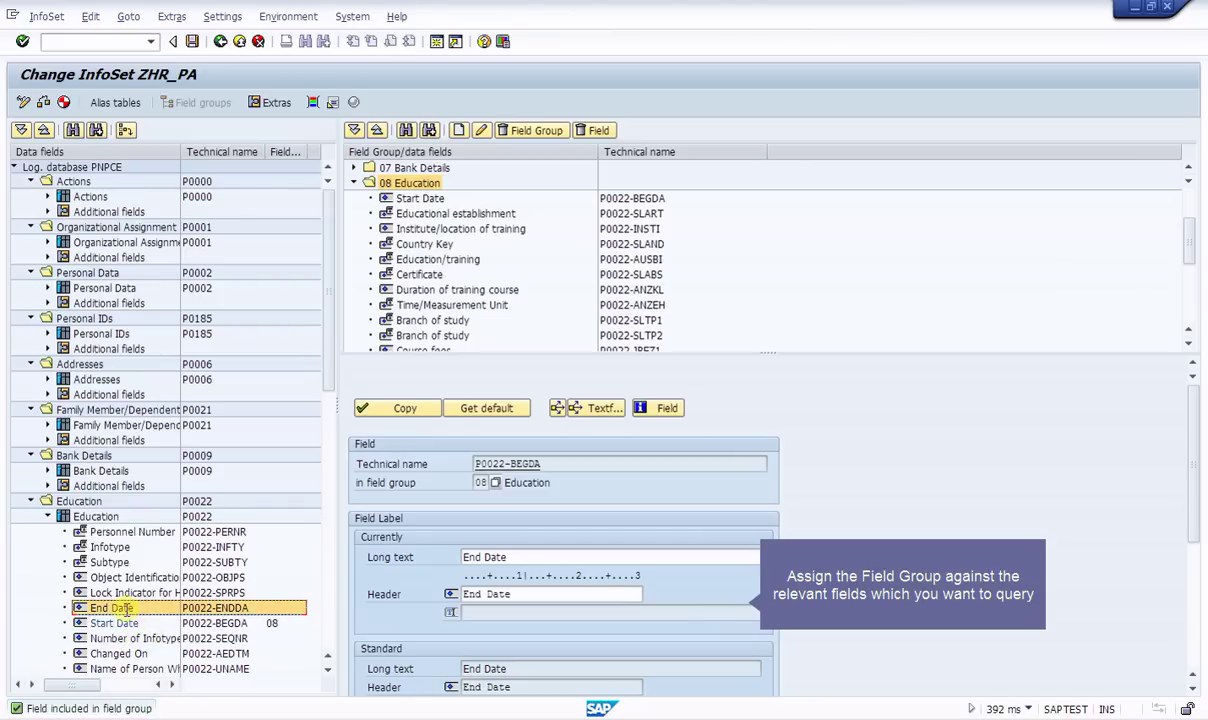
right_click(128, 609)
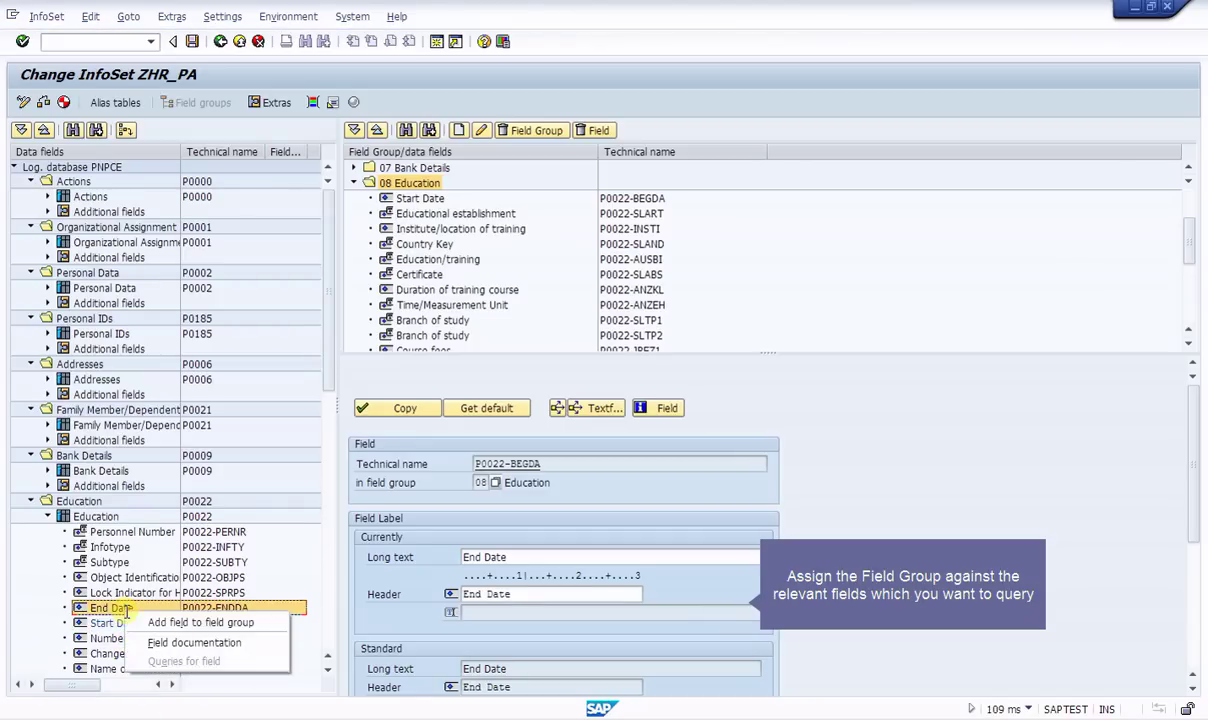
left_click(200, 622)
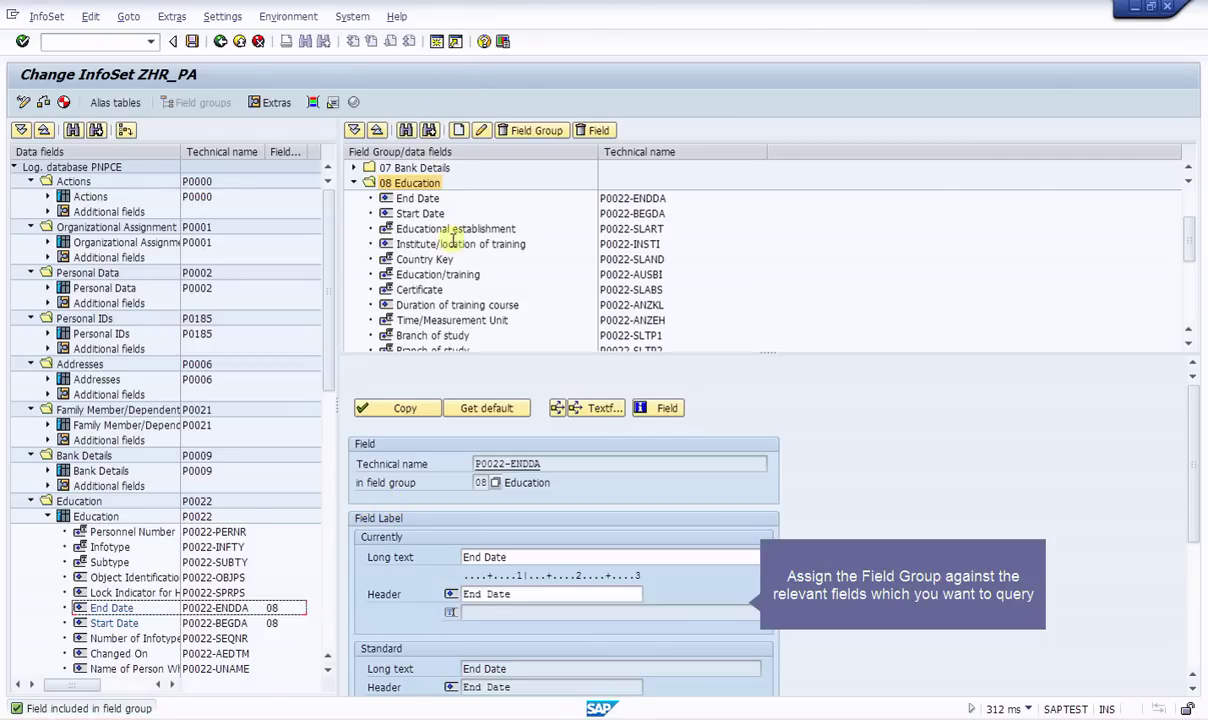
scroll(201, 600, "down", 5)
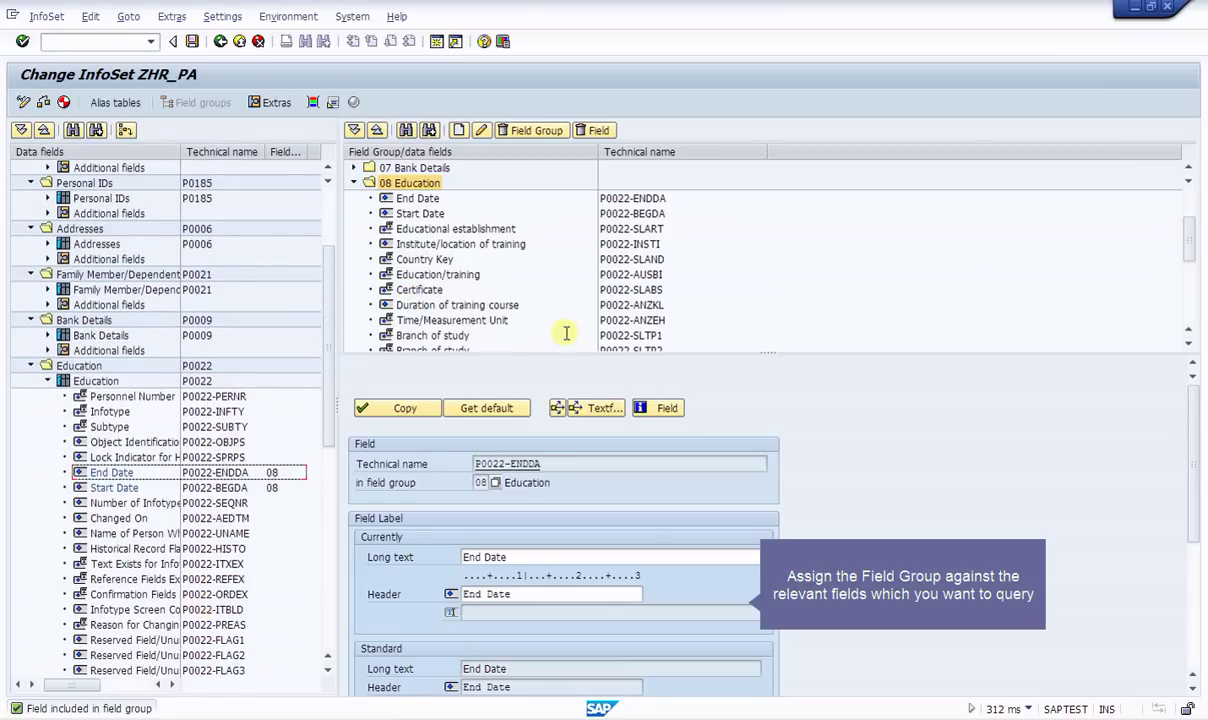
left_click(489, 305)
scroll(492, 310, "down", 2)
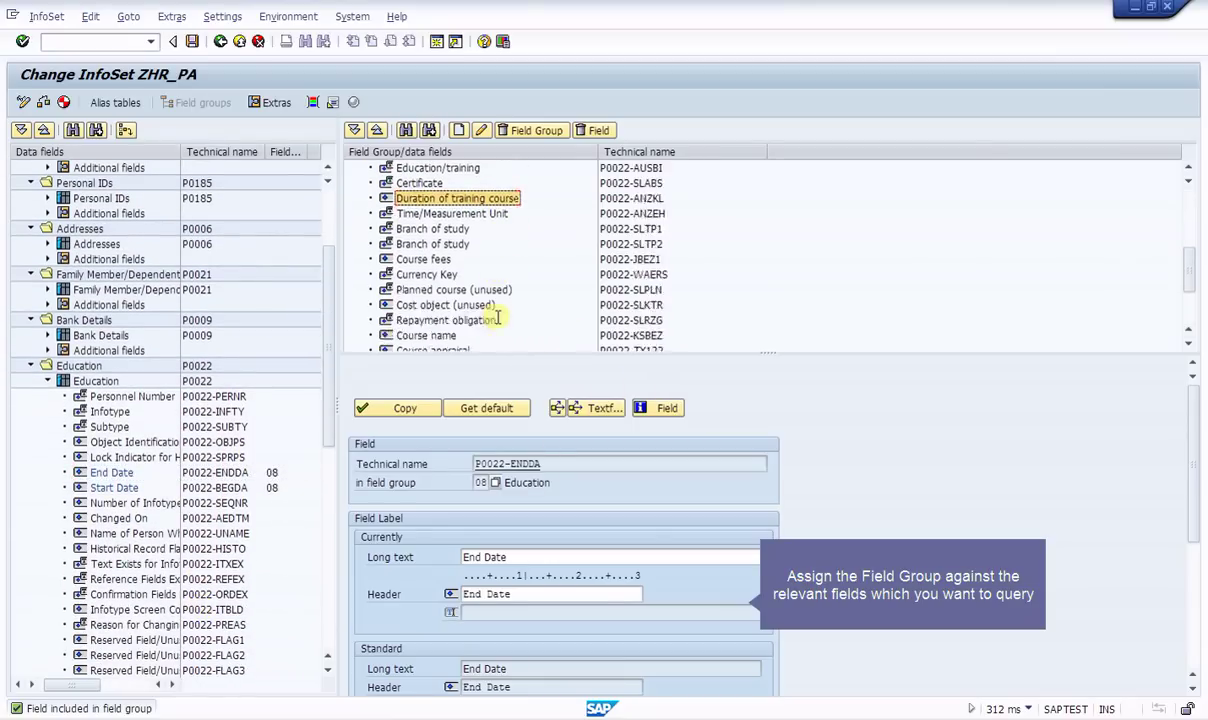
Step: Review which Education infotype fields are assigned to field group 08 Education
scroll(497, 320, "down", 3)
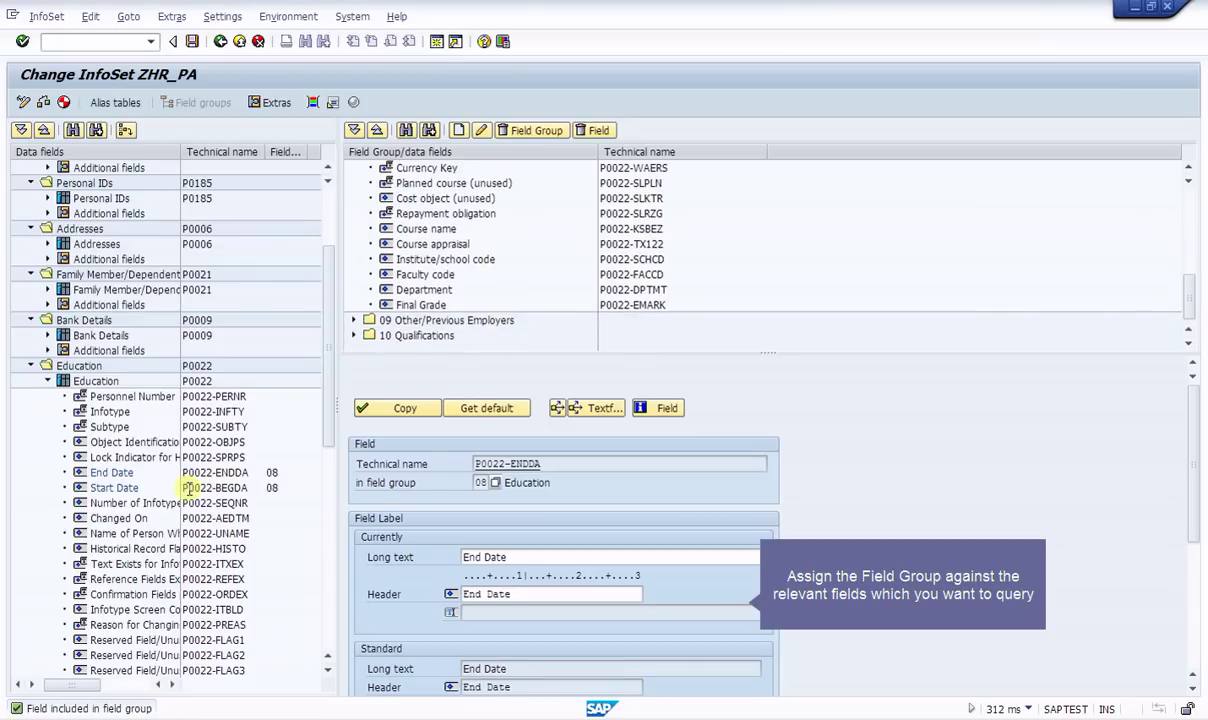
left_click(125, 516)
scroll(133, 525, "down", 5)
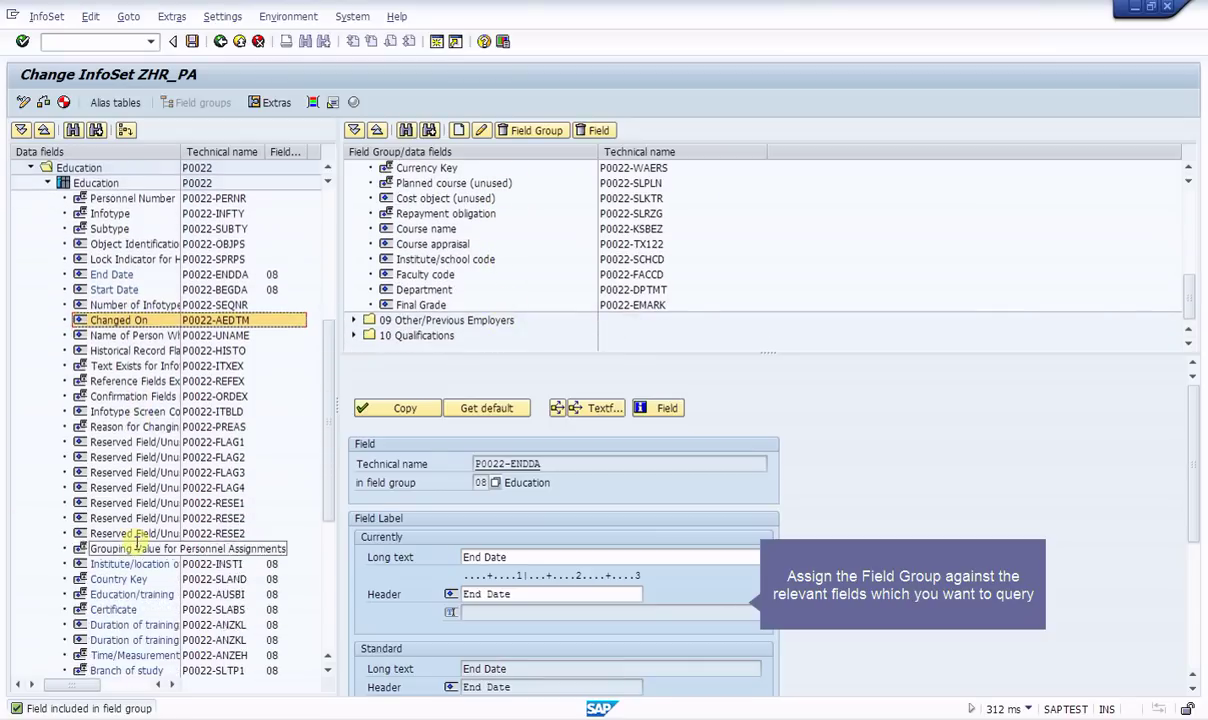
scroll(135, 541, "down", 5)
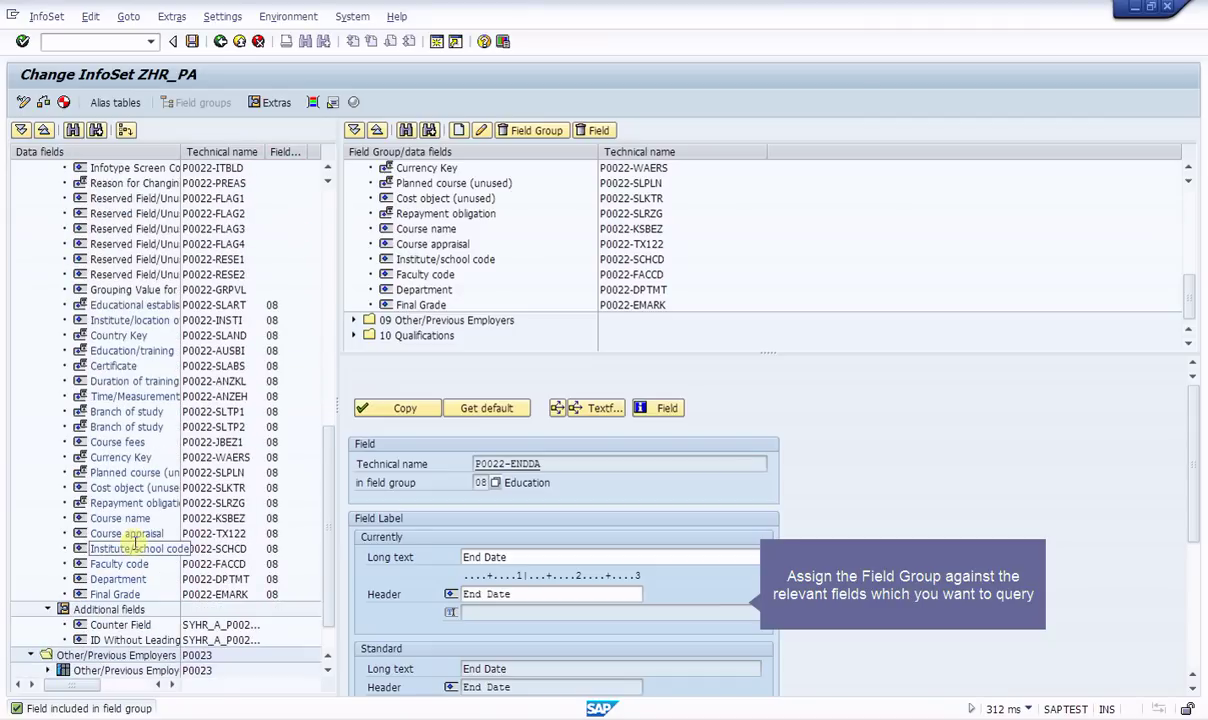
left_click_drag(133, 540, 405, 300)
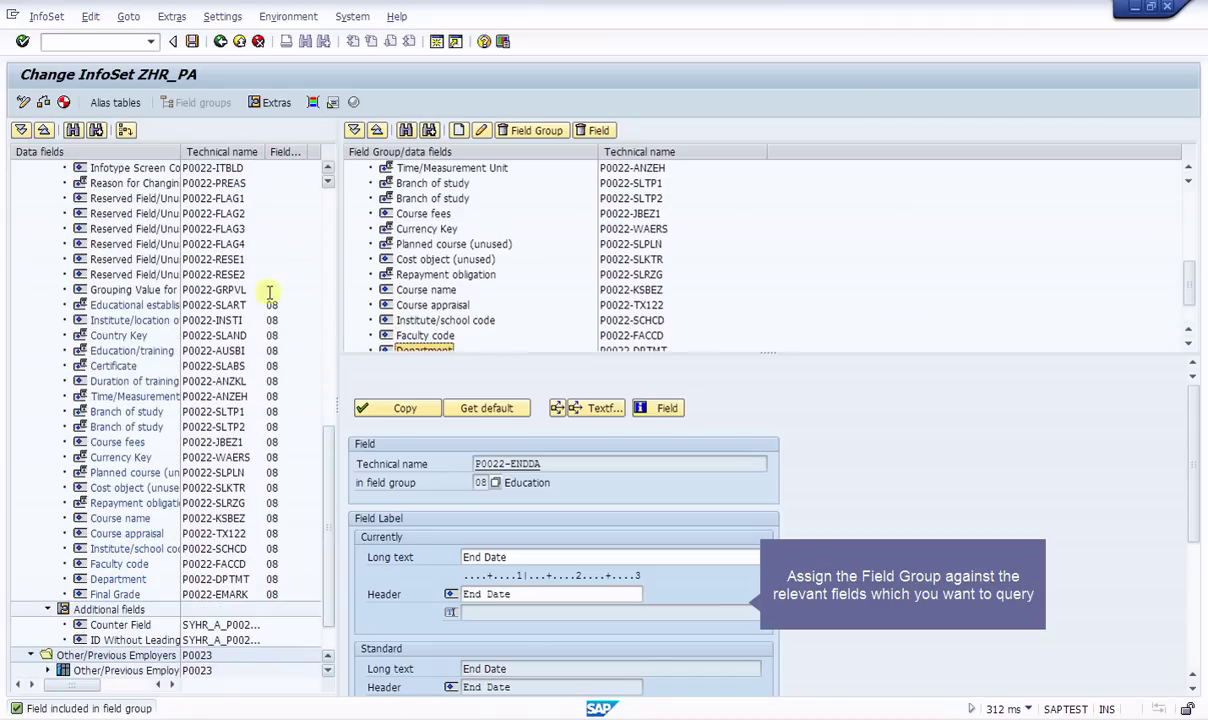
left_click(160, 350)
scroll(157, 350, "up", 2)
scroll(157, 350, "up", 4)
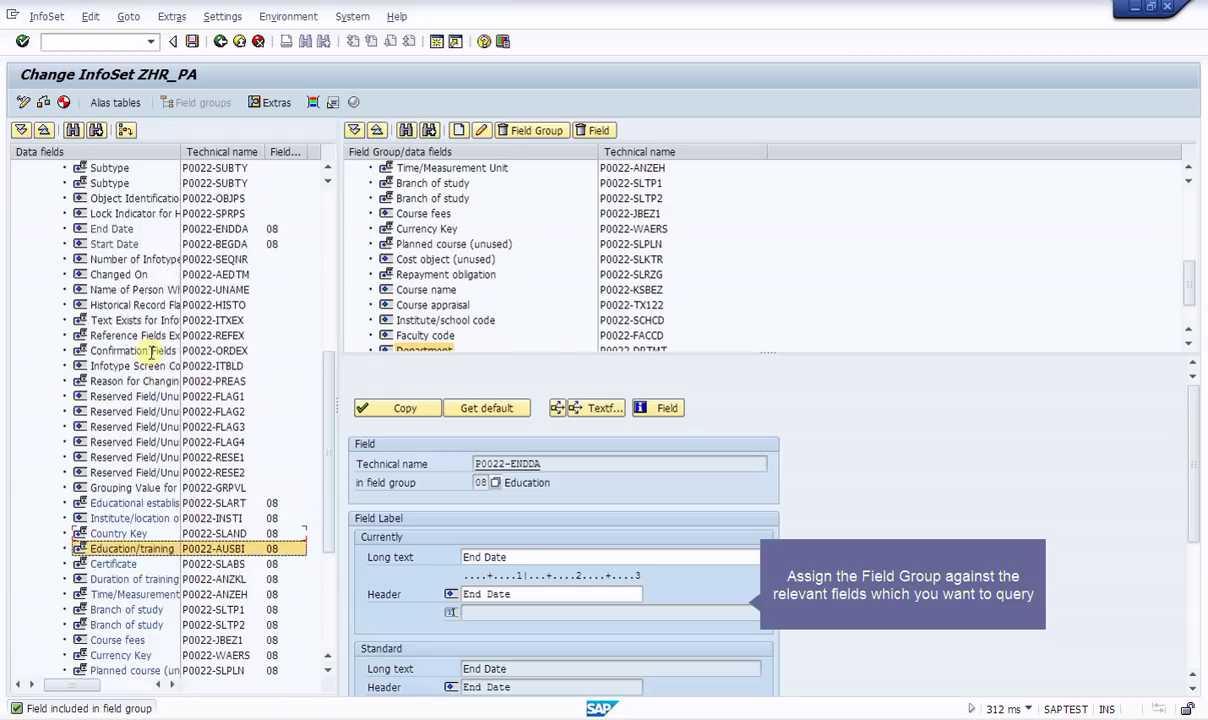
left_click(446, 200)
scroll(440, 205, "up", 4)
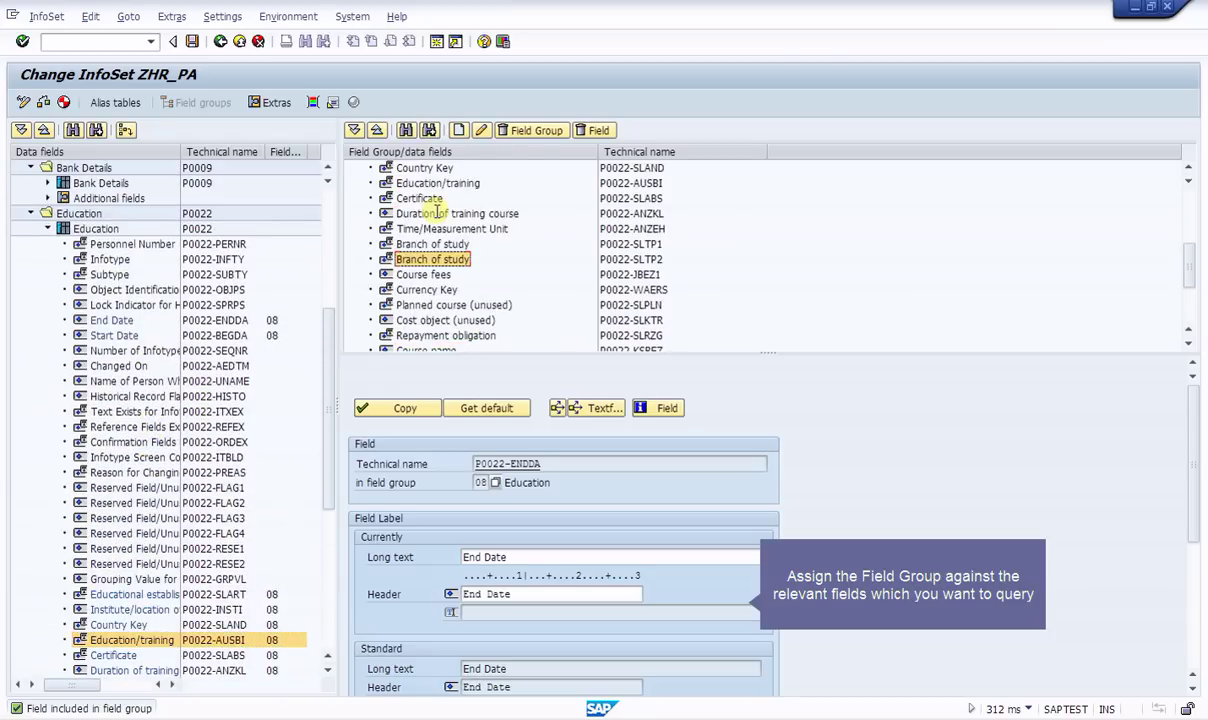
left_click(423, 229)
scroll(423, 229, "down", 2)
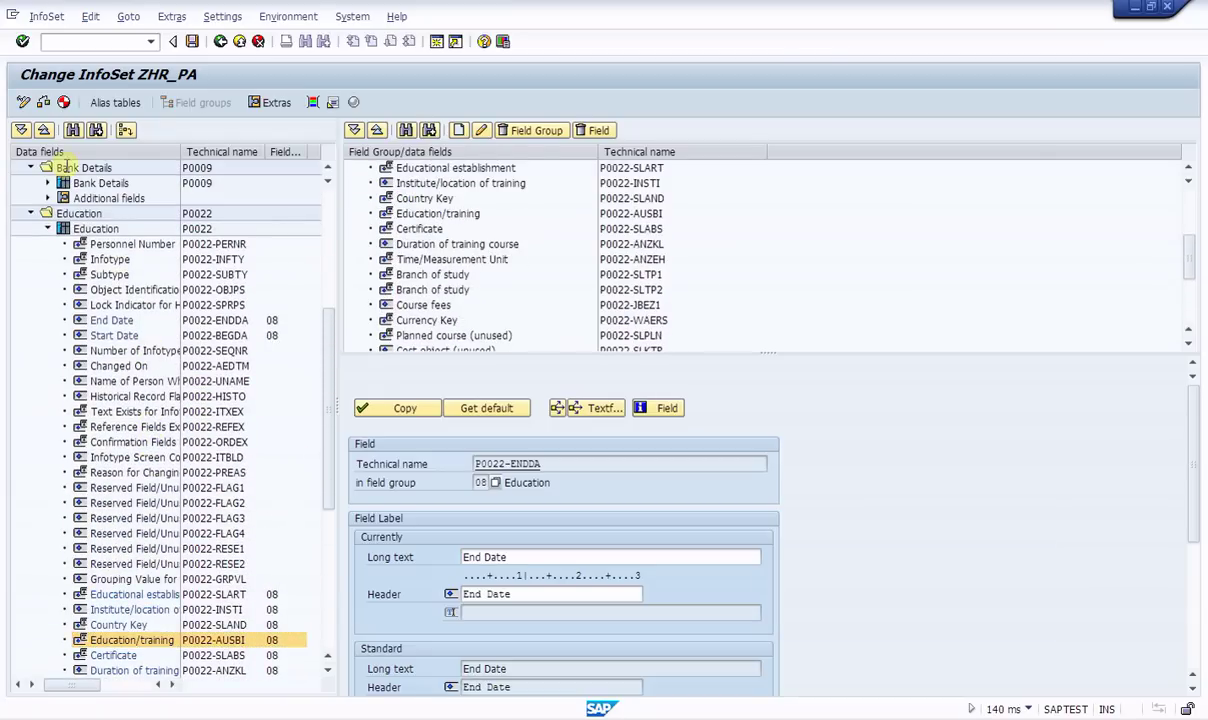
Step: Generate the InfoSet ZHR_PA and assign it to package ZAPG
left_click(63, 102)
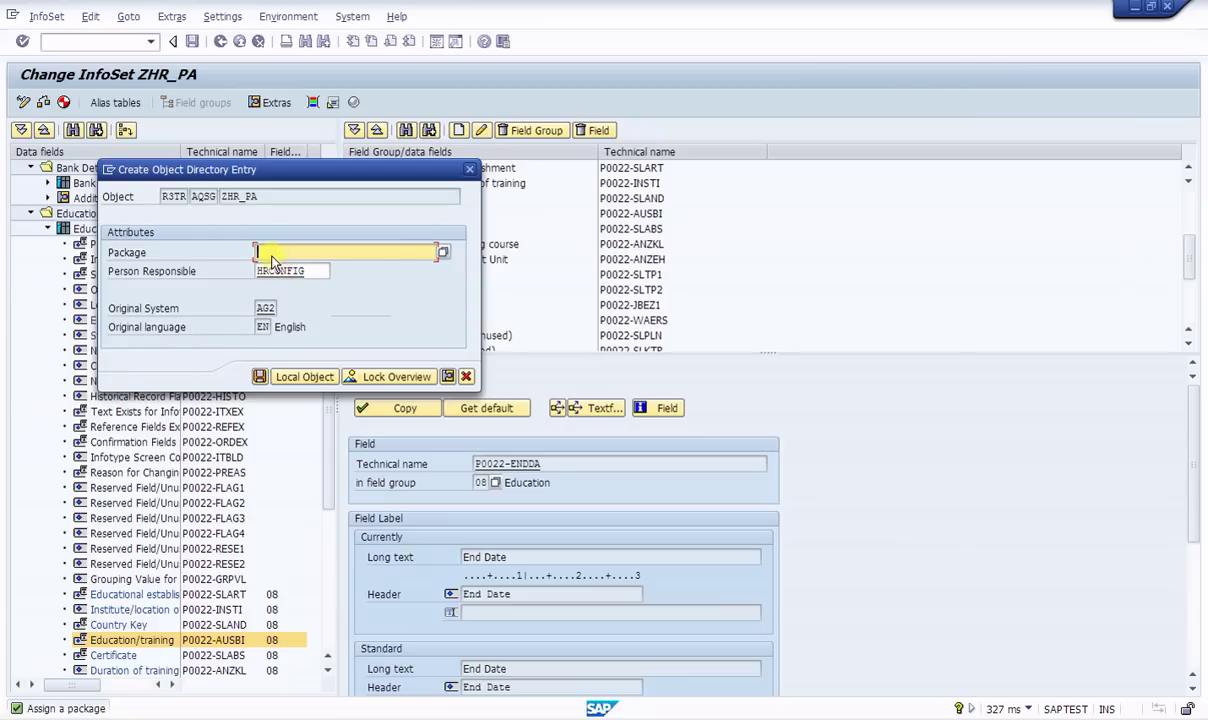
type("ZAPG")
left_click(259, 376)
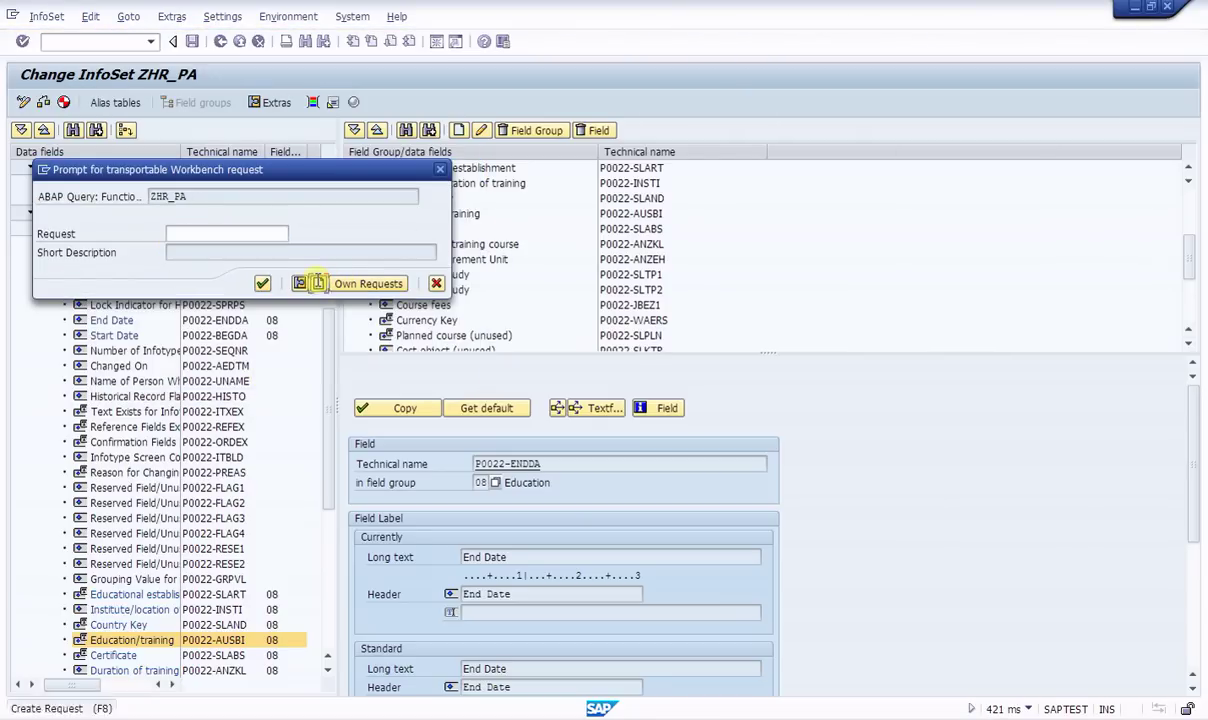
Step: Create a Workbench request described "CYP: SAP Infosets for Educational Details - 01.08.2013" and record the InfoSet in it
left_click(317, 283)
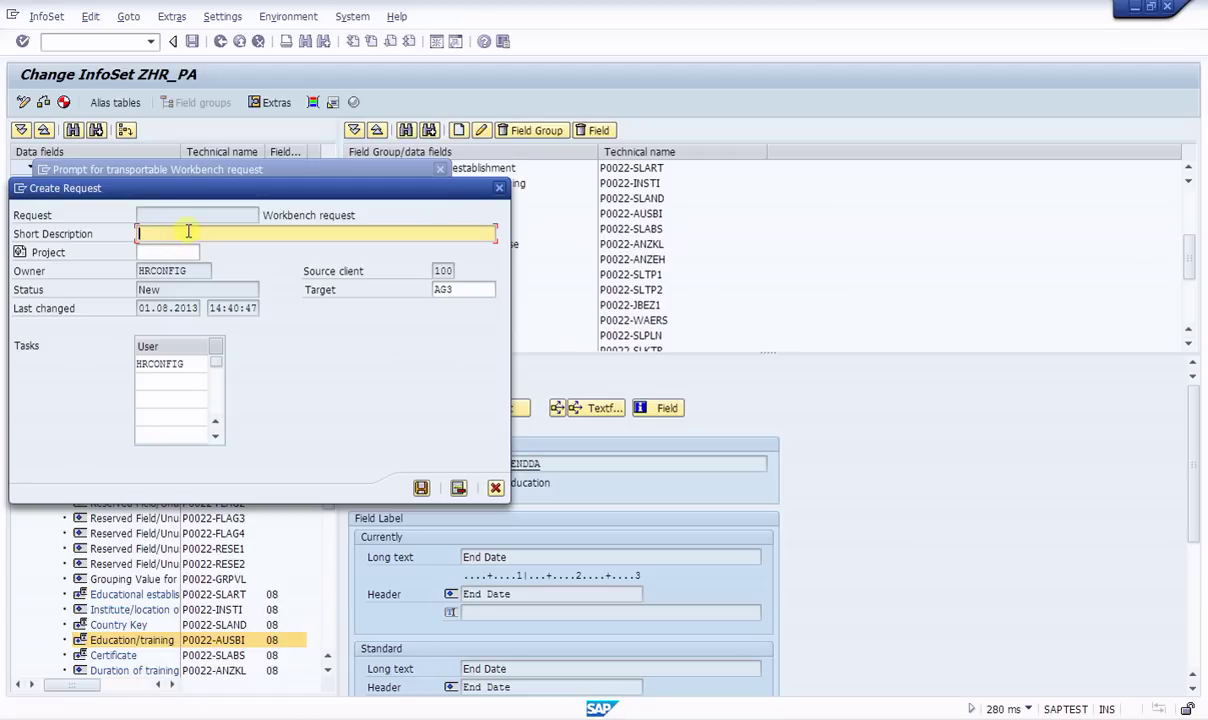
type("CYP: SAP Infosets for Educational Detail")
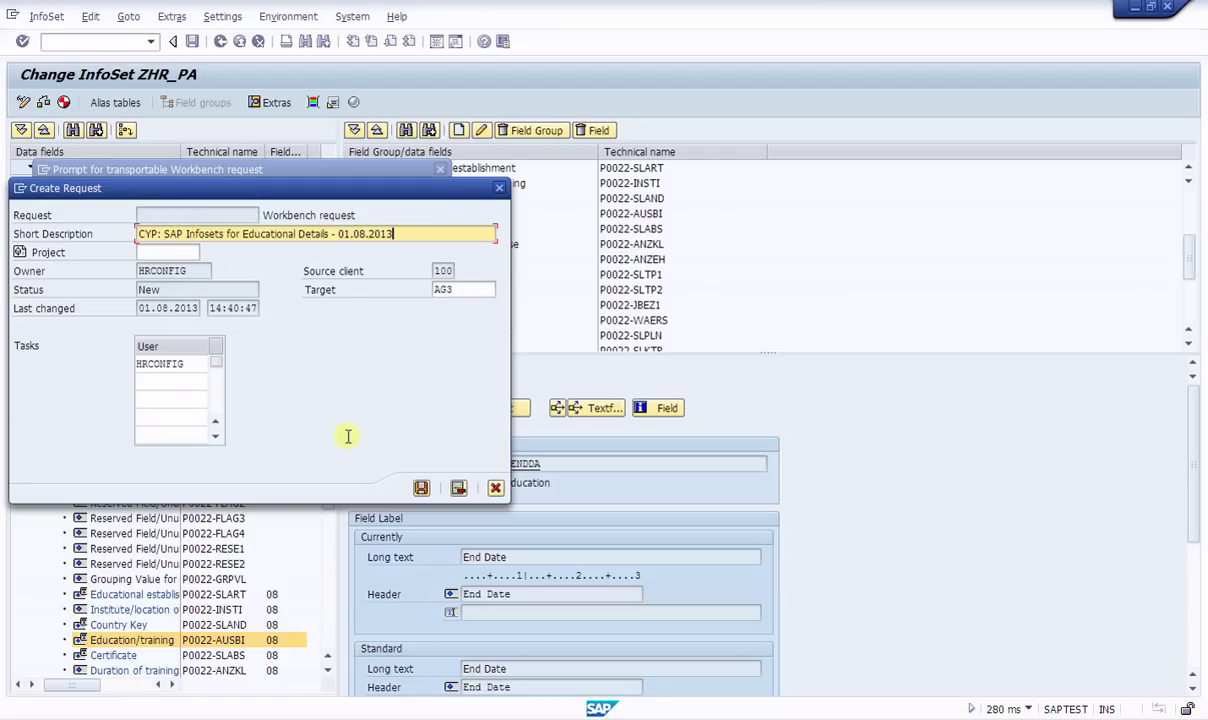
left_click(420, 487)
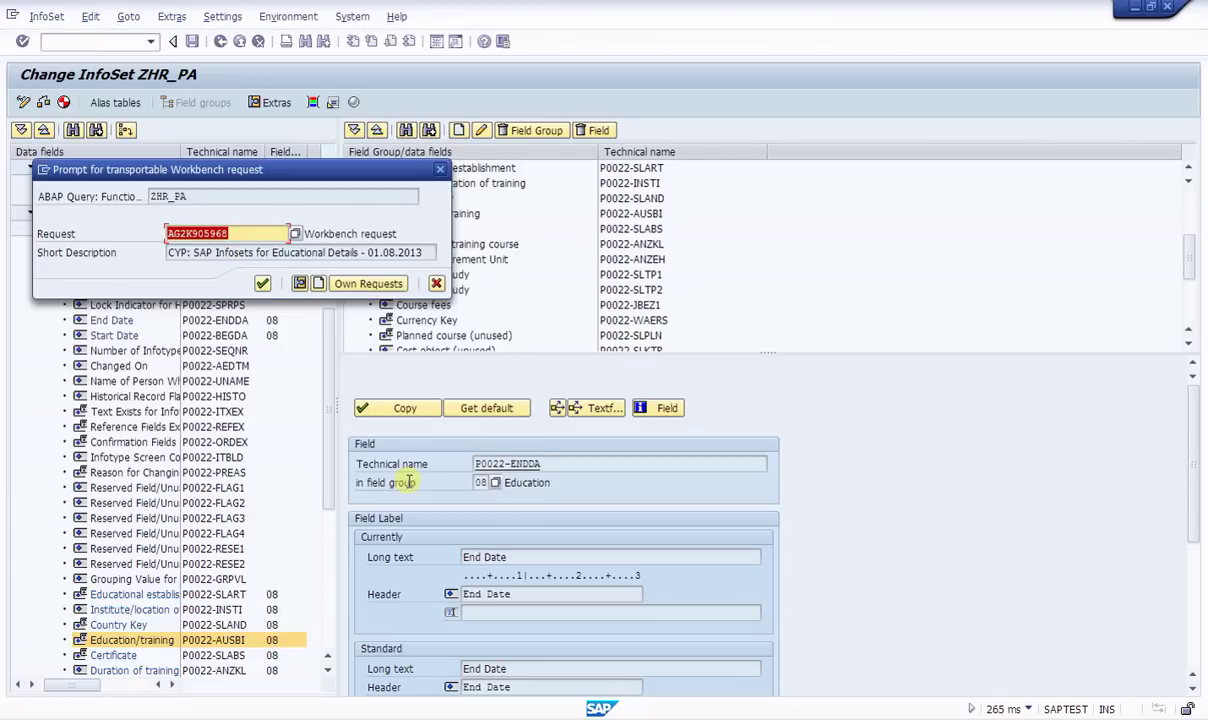
left_click(262, 283)
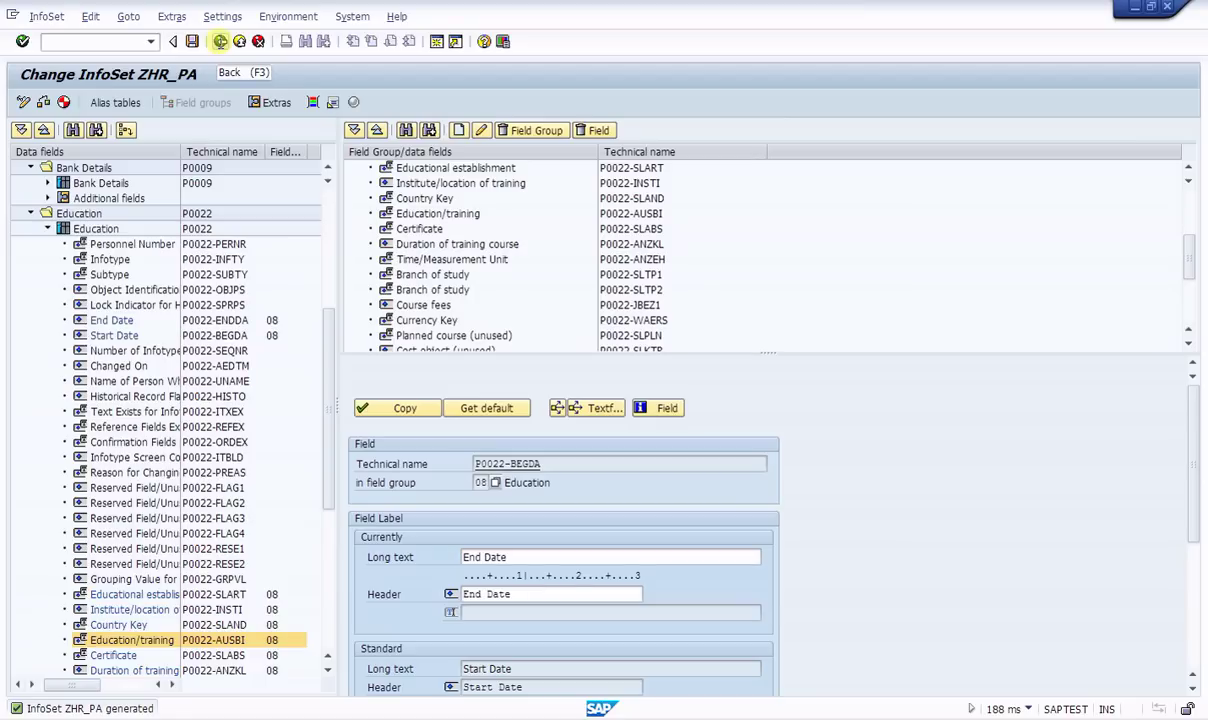
Step: Leave the InfoSet maintenance and open the SQ03 User Groups transaction
left_click(220, 41)
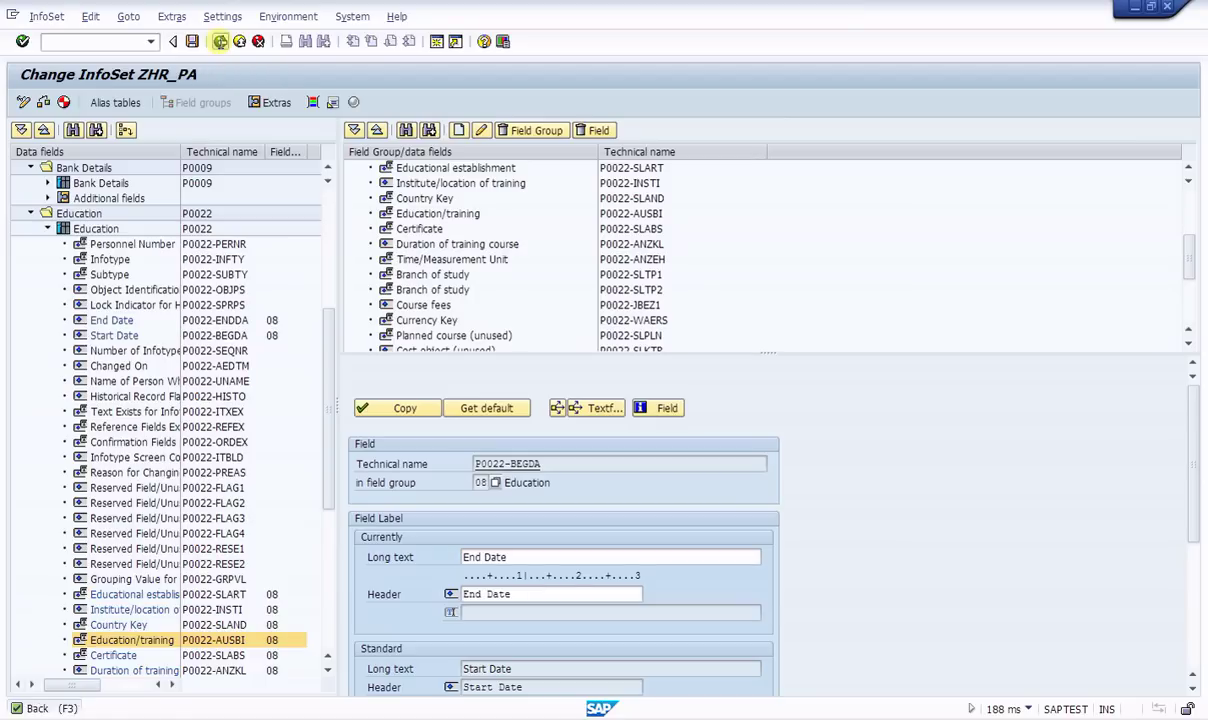
left_click(220, 41)
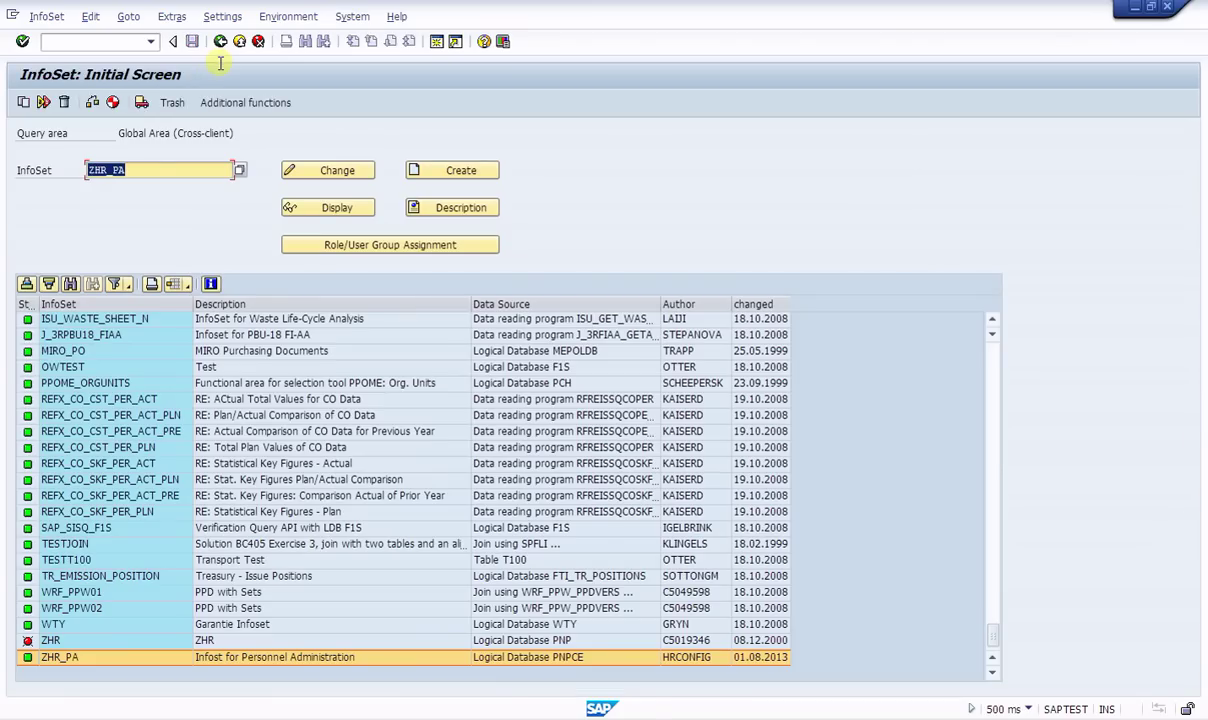
left_click(220, 41)
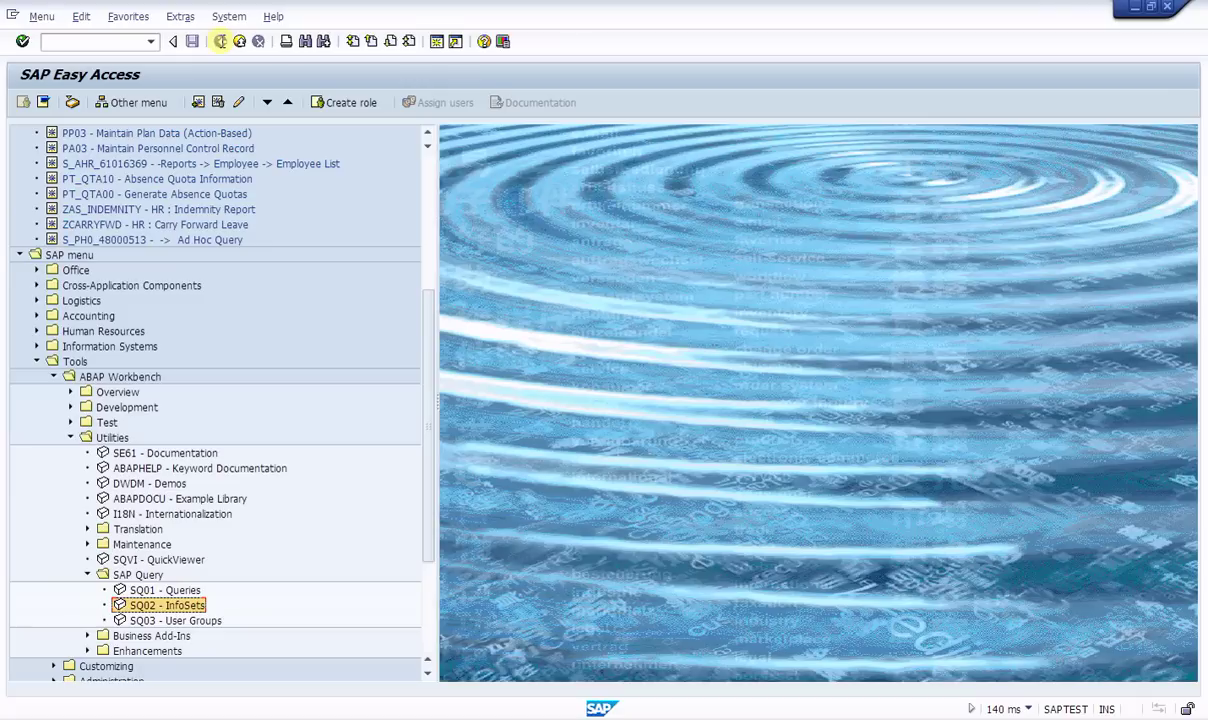
double_click(165, 621)
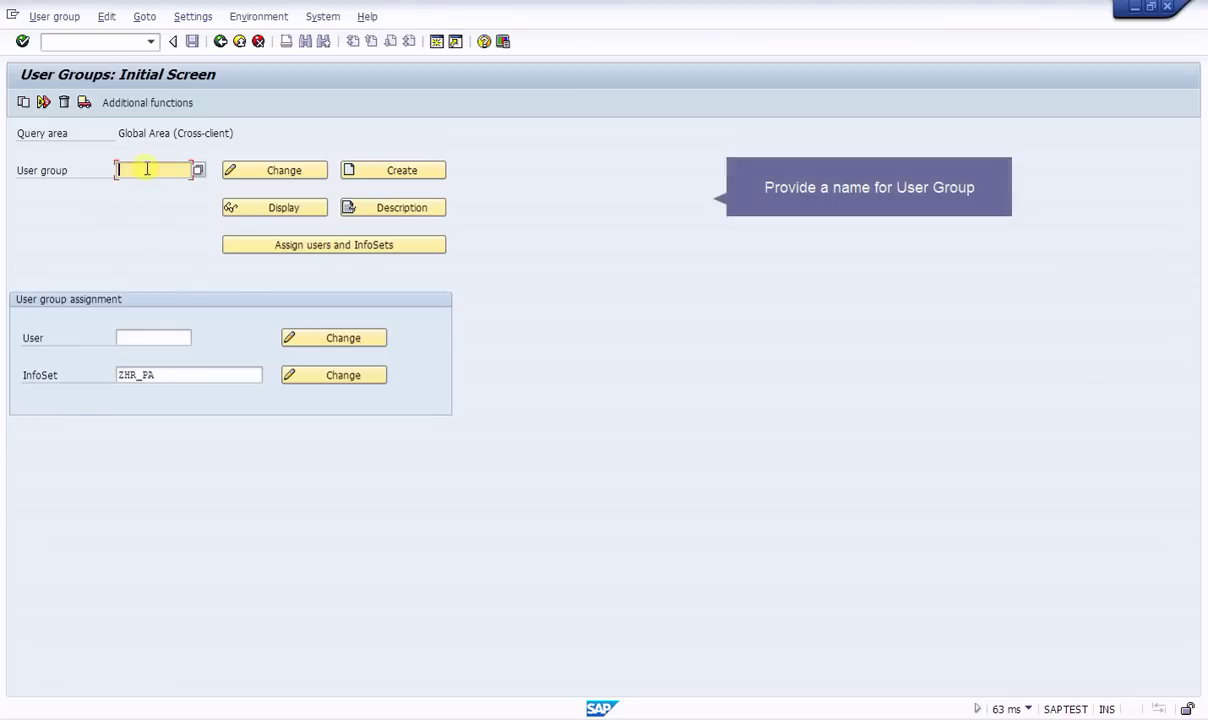
Step: Create the user group ZHRUSER named "HR User Group" and save it in package ZAPG with the proposed Workbench request
type("Z")
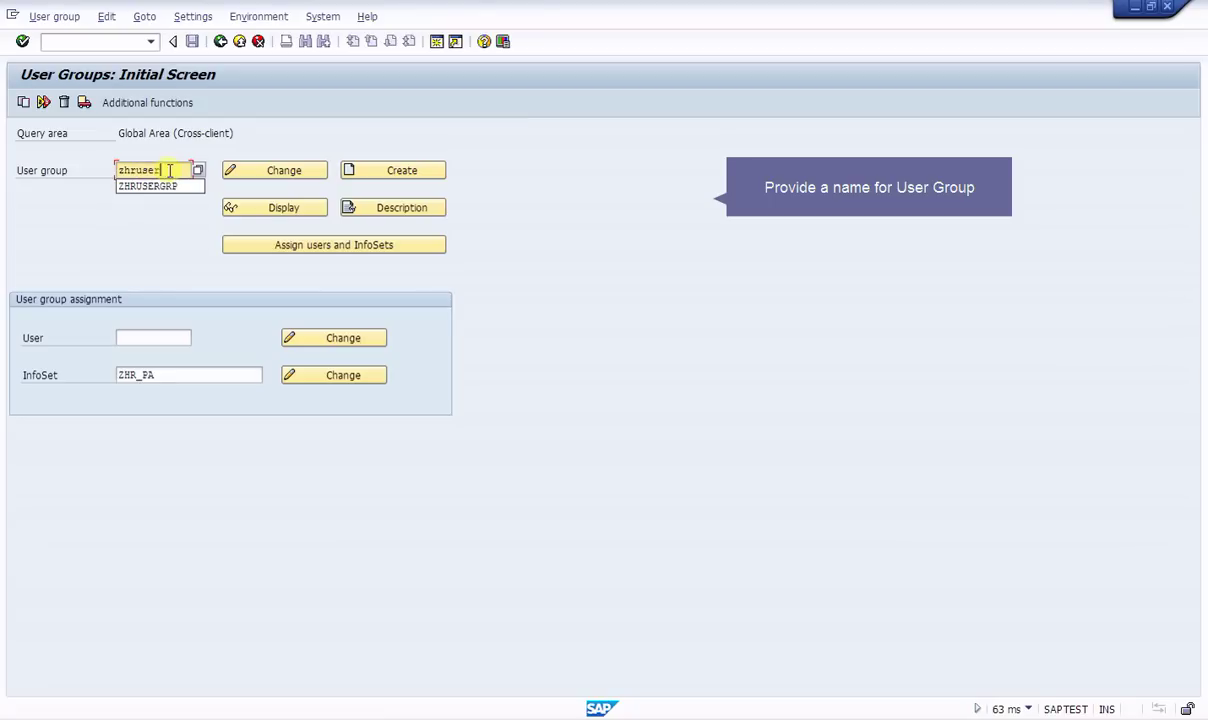
left_click(366, 170)
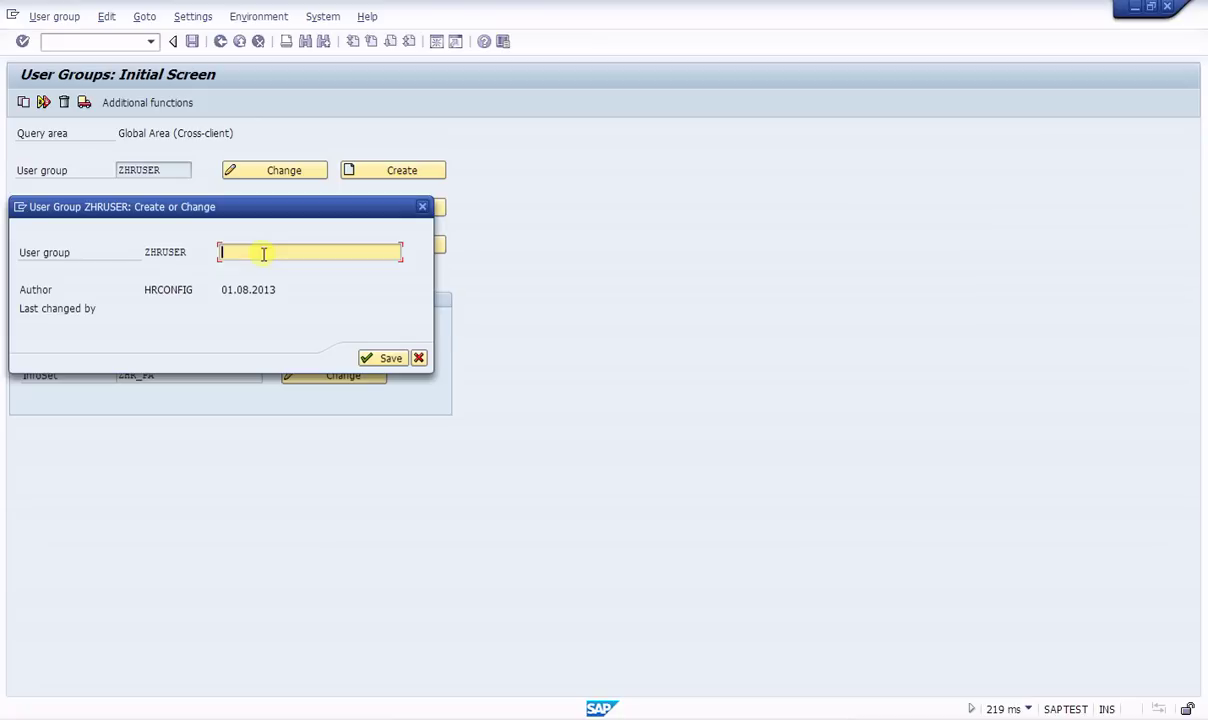
type("H")
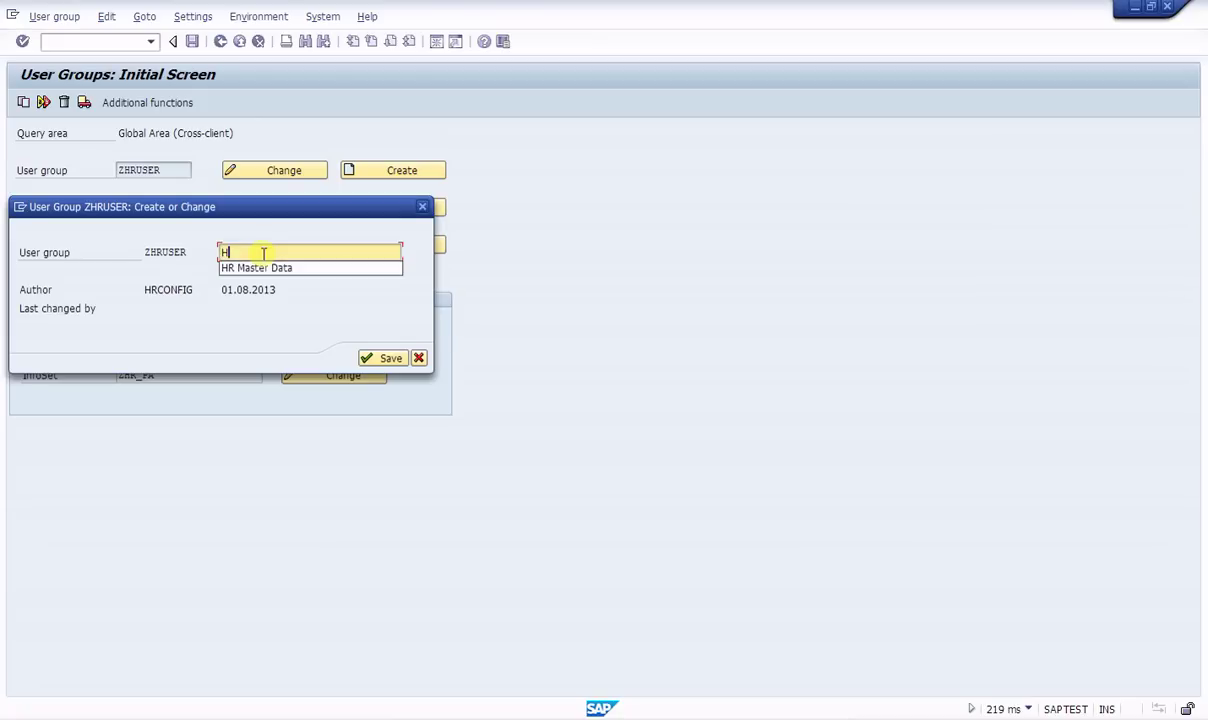
type("R User Group")
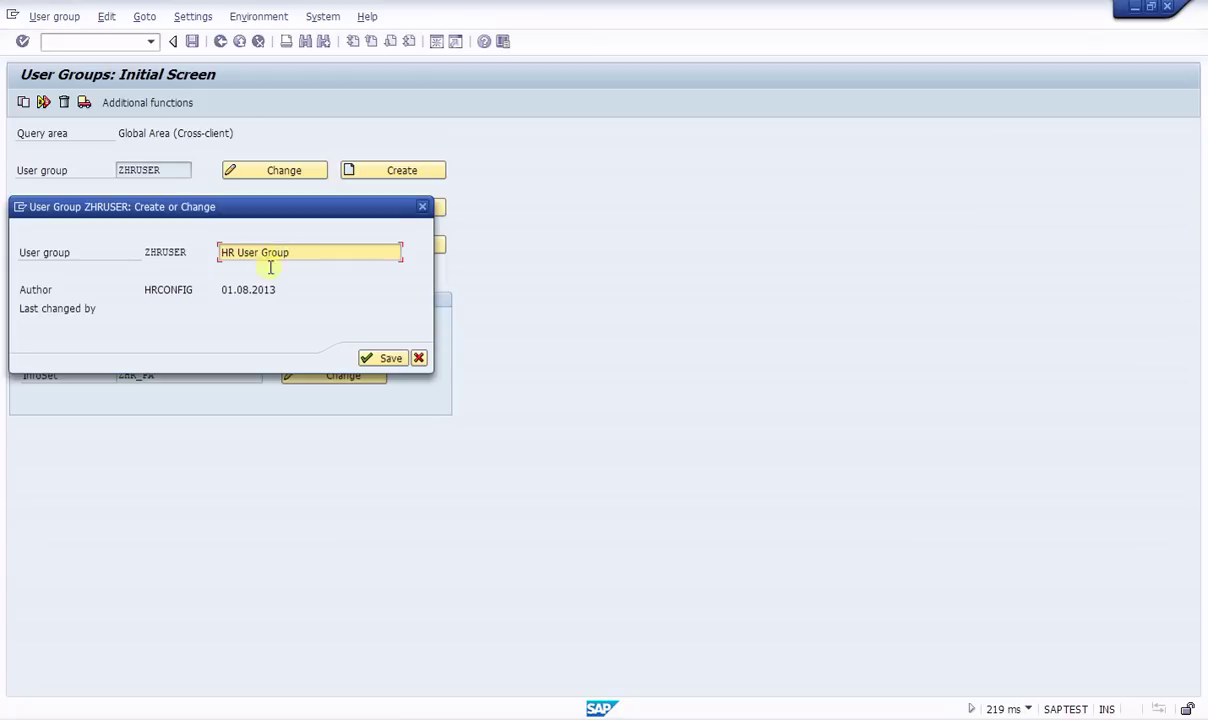
left_click(376, 357)
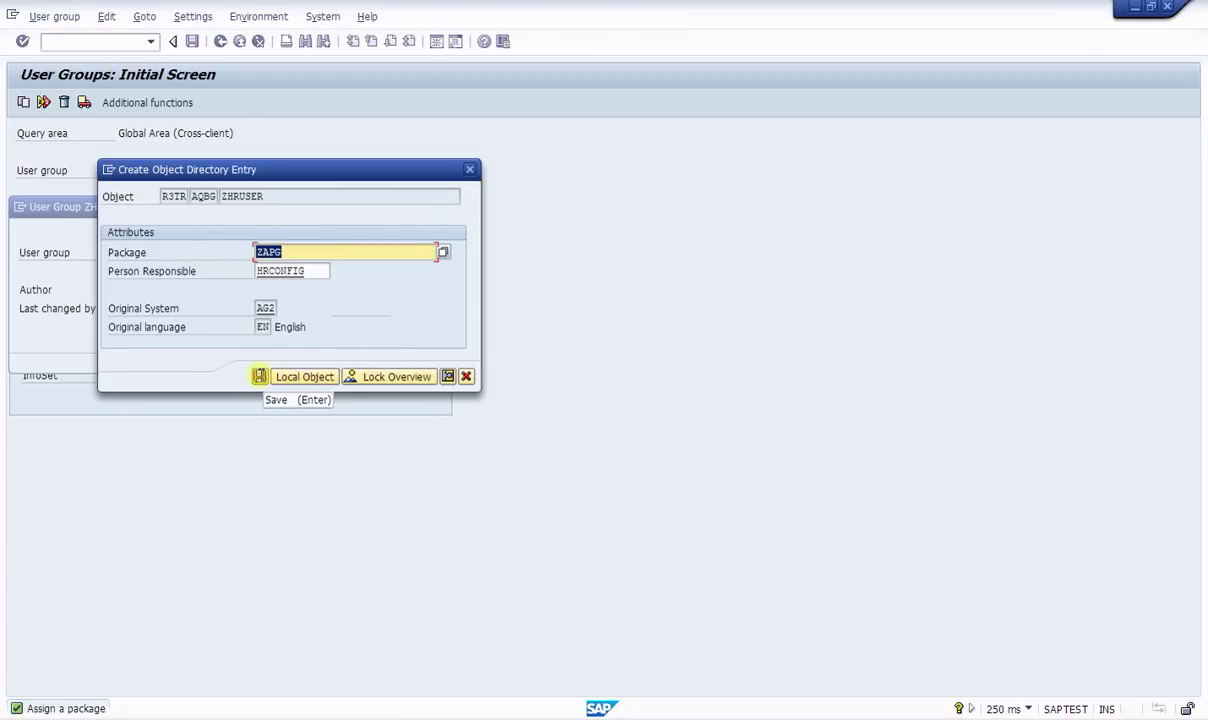
left_click(259, 376)
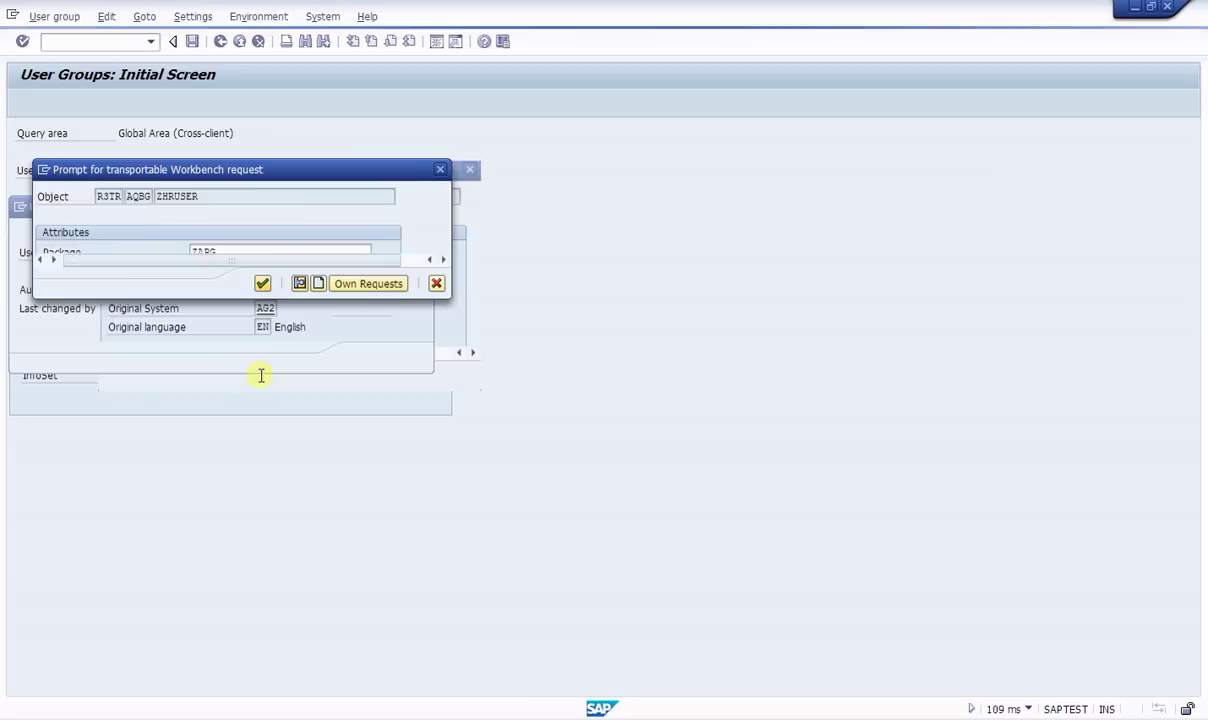
left_click(262, 283)
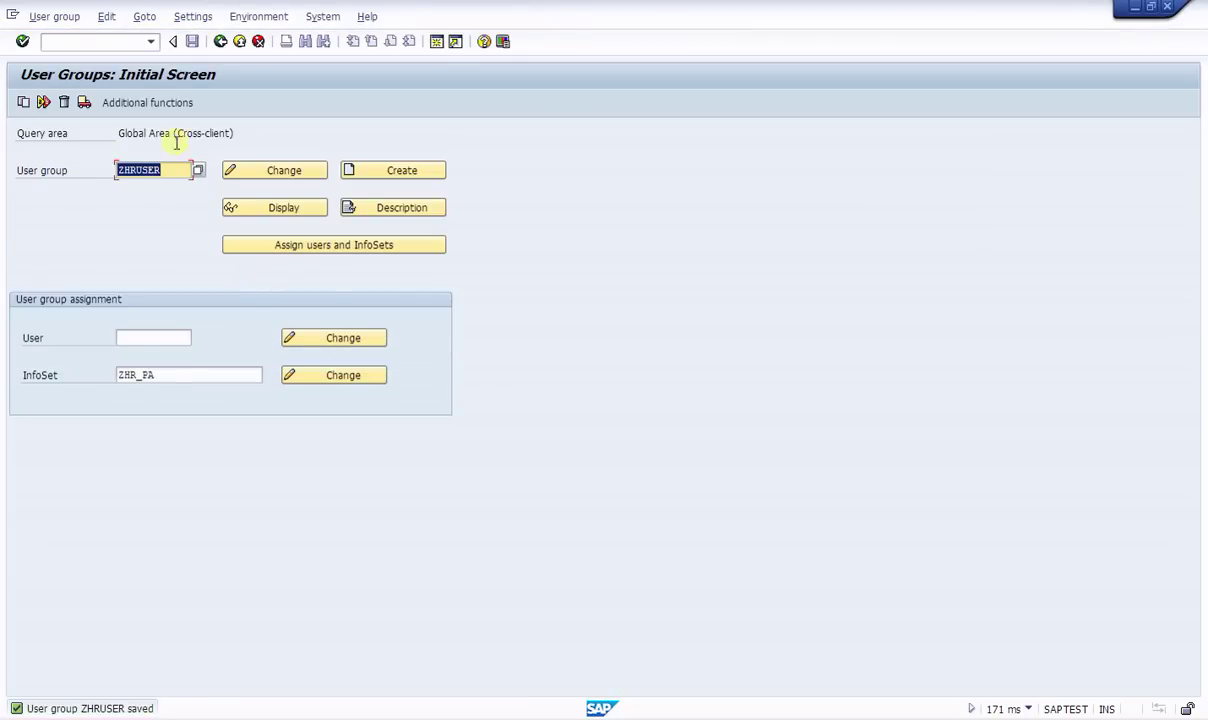
Step: Assign the InfoSet ZHR_PA to the user group ZHRUSER and save the assignment
left_click(317, 377)
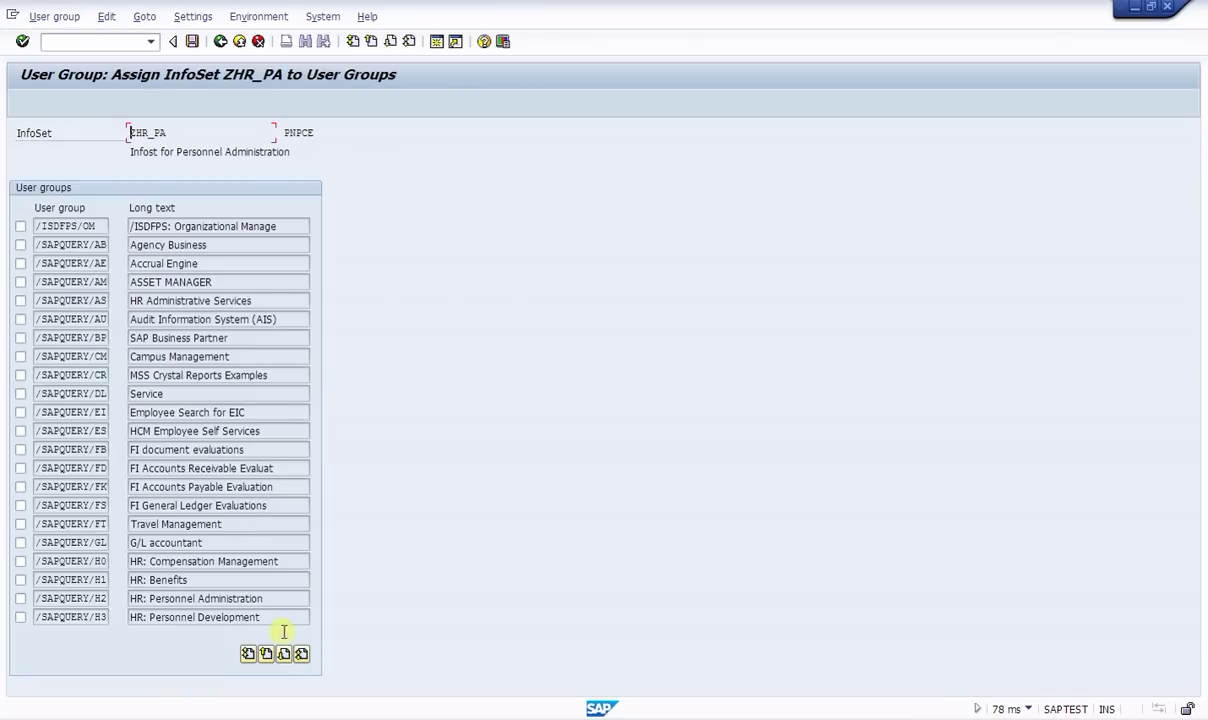
left_click(284, 653)
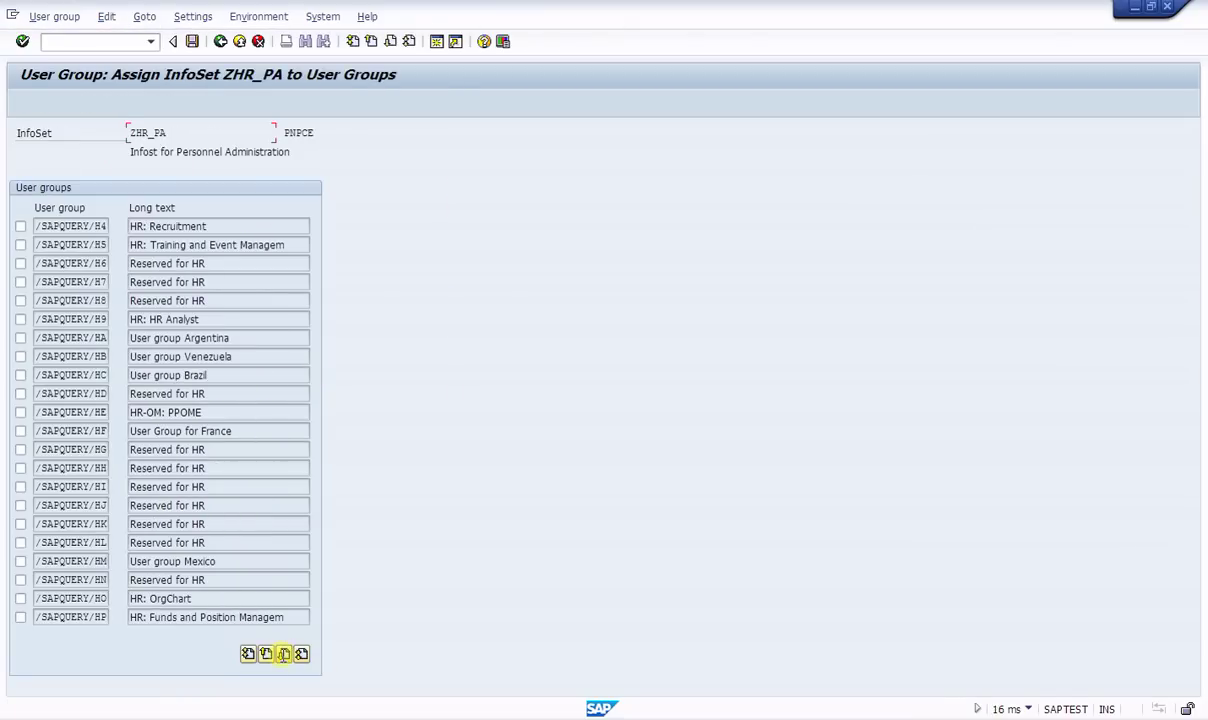
left_click(284, 653)
left_click(284, 653)
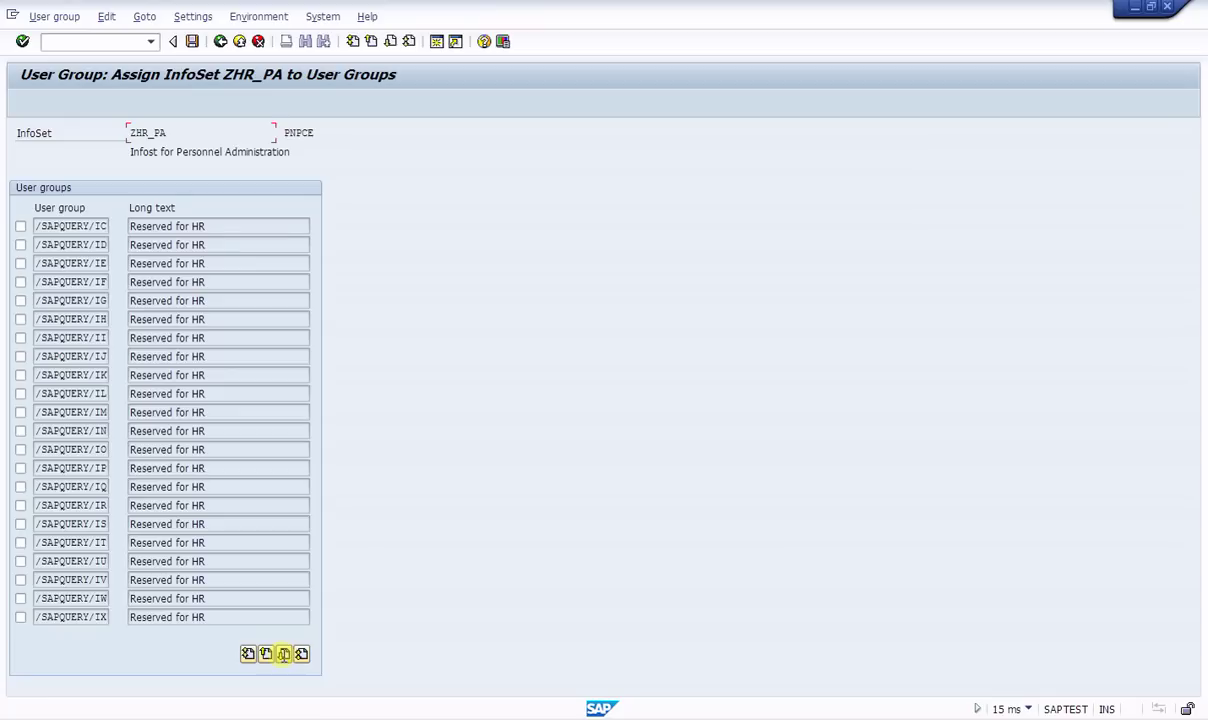
left_click(284, 653)
left_click(284, 653)
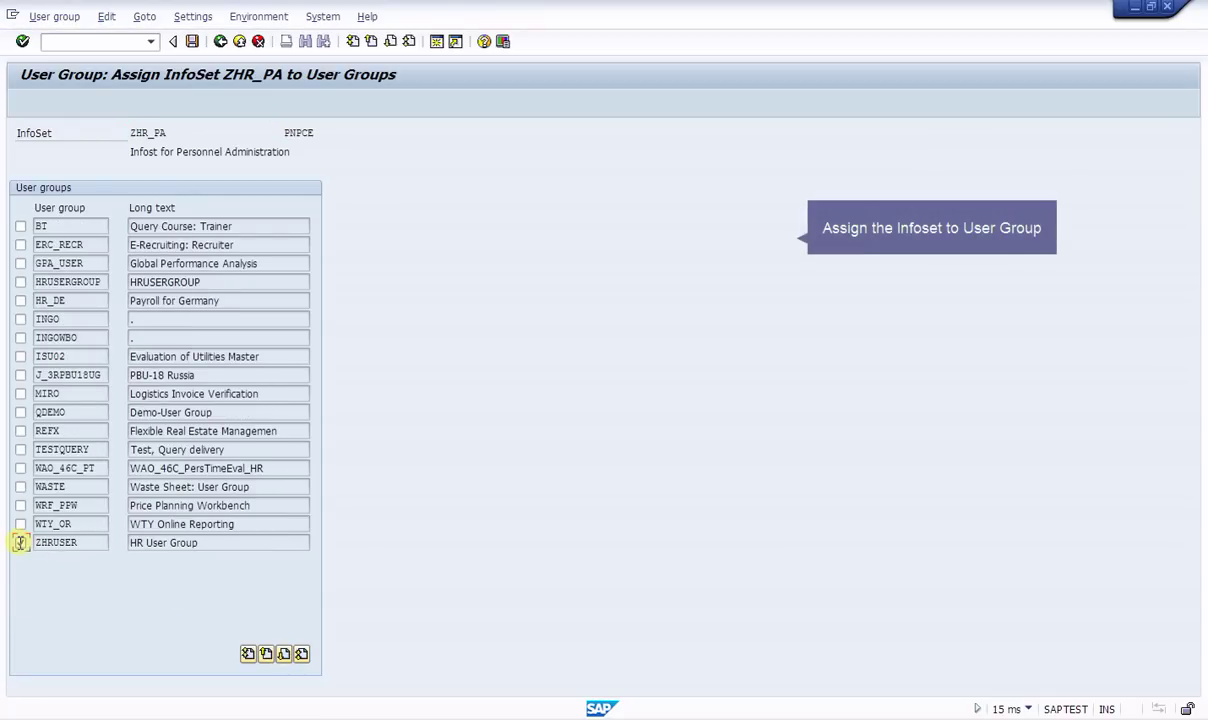
left_click(20, 542)
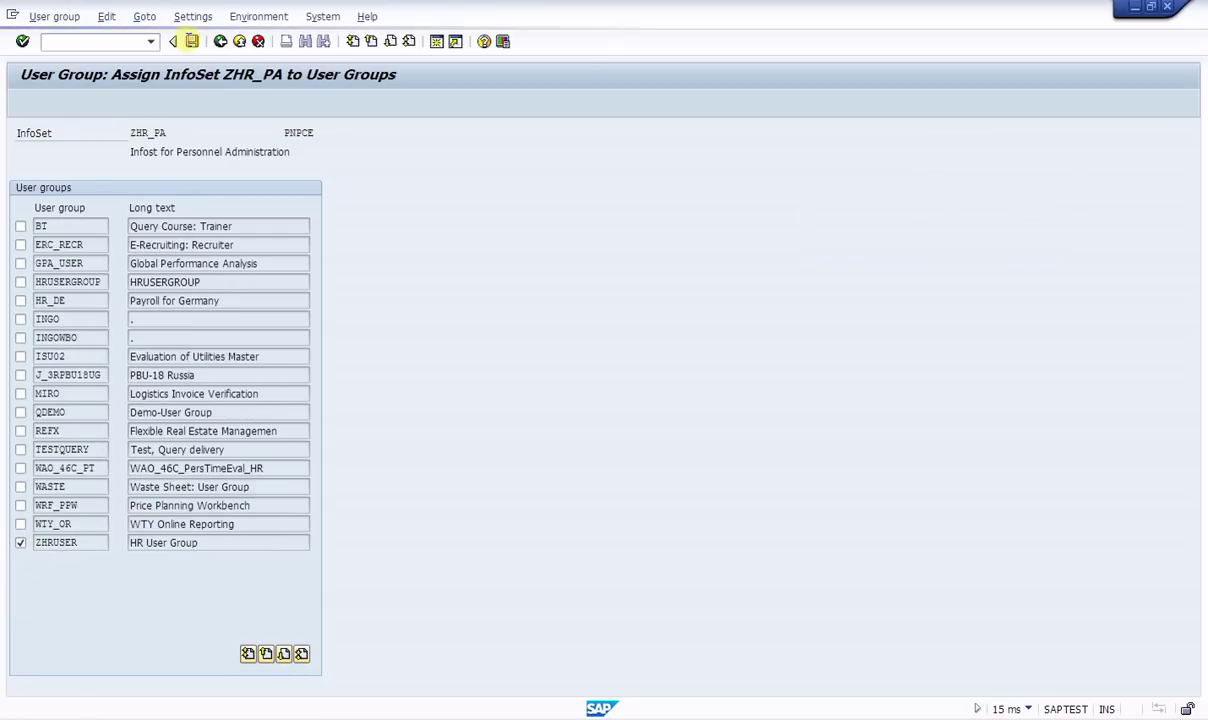
left_click(191, 40)
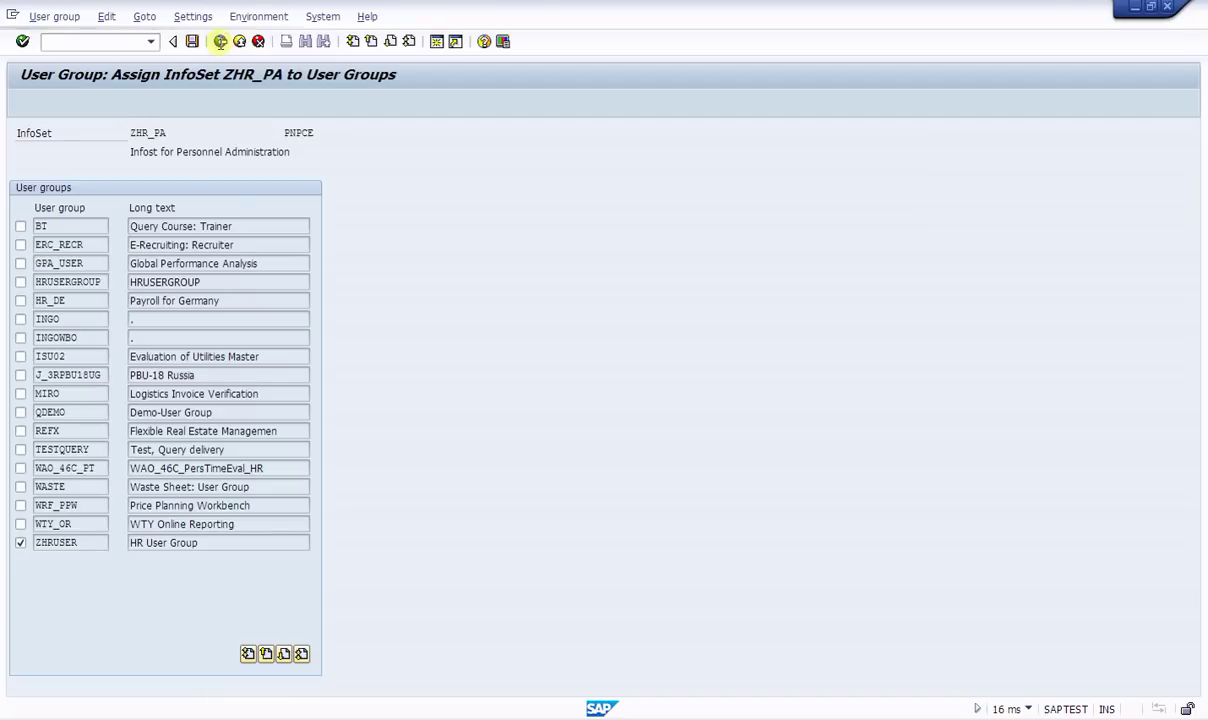
Step: Return to the SQ02 InfoSets transaction and open the role/user group assignment of InfoSet ZHR_PA
left_click(220, 41)
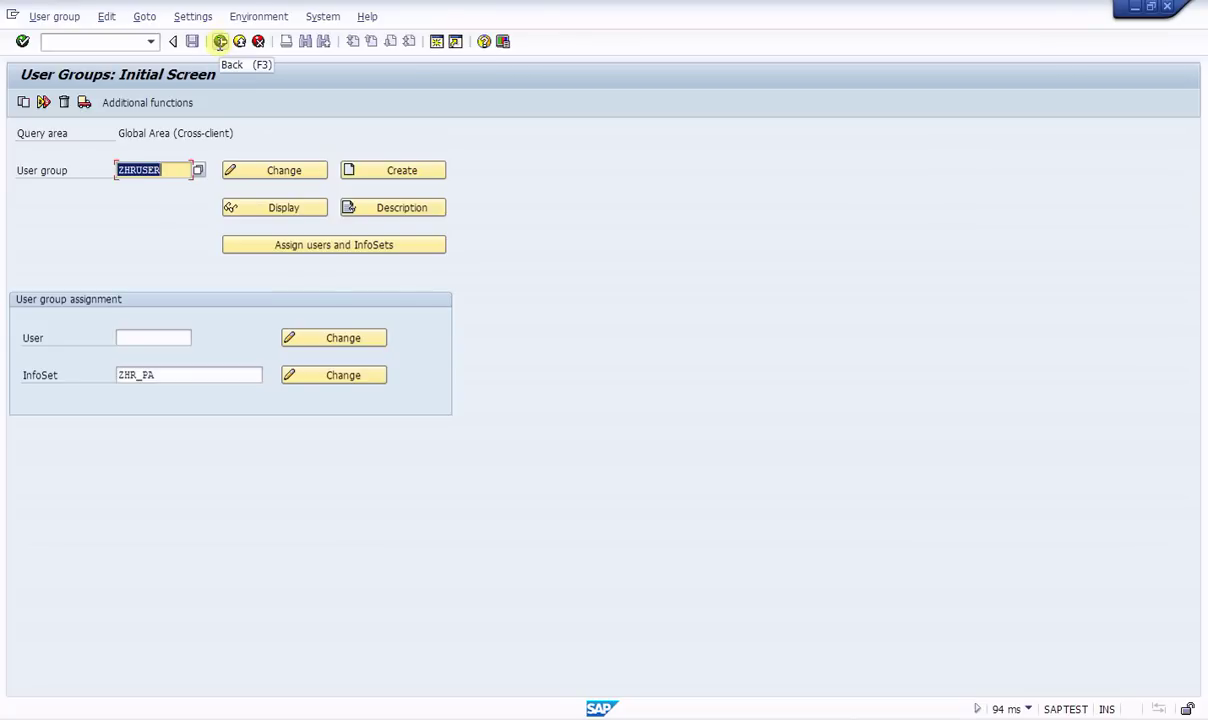
left_click(220, 41)
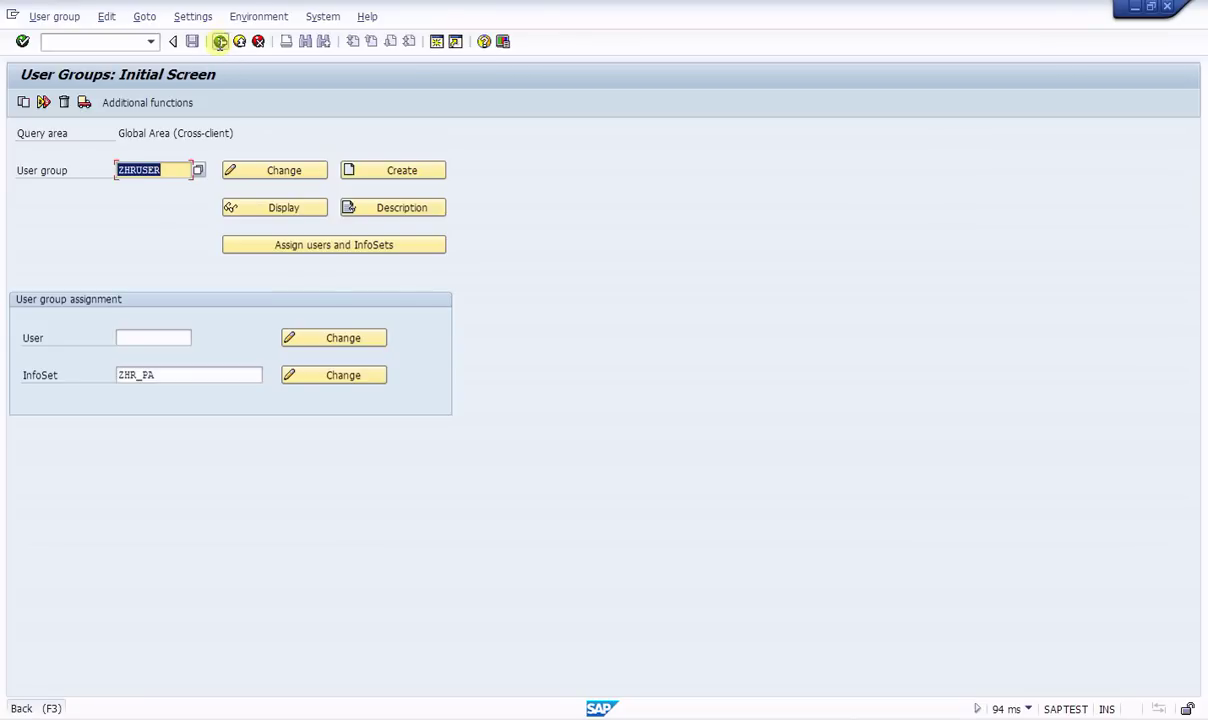
left_click(220, 41)
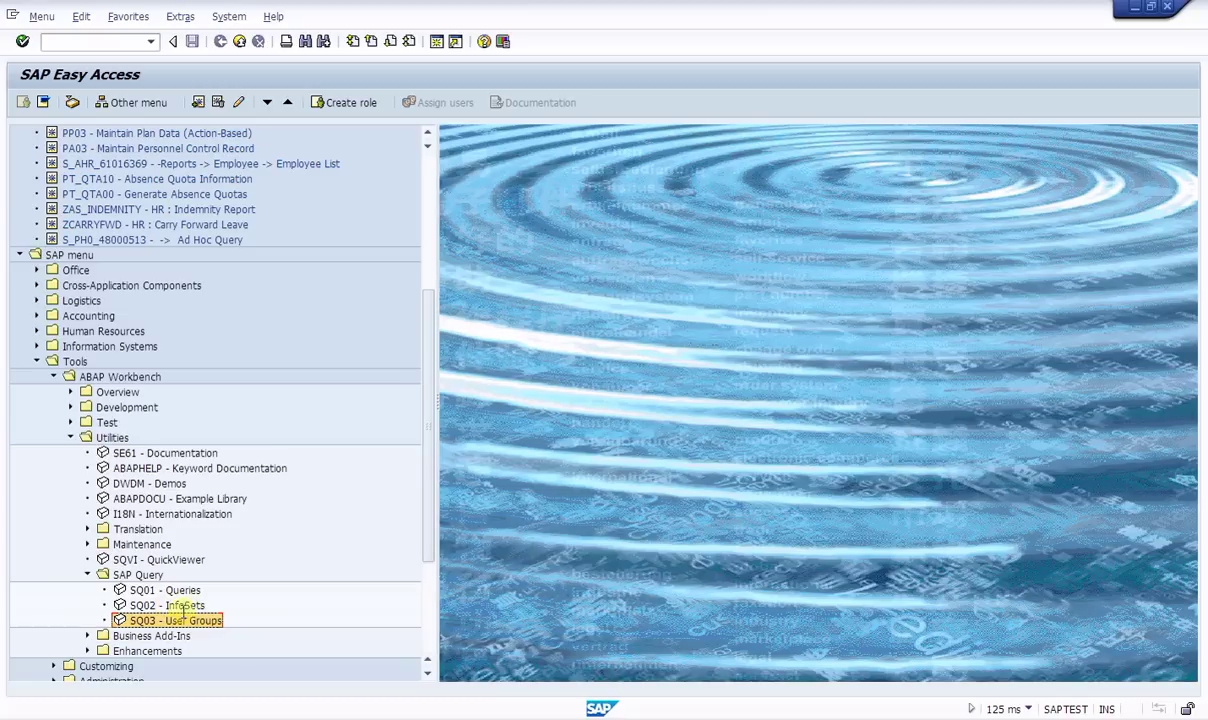
double_click(160, 606)
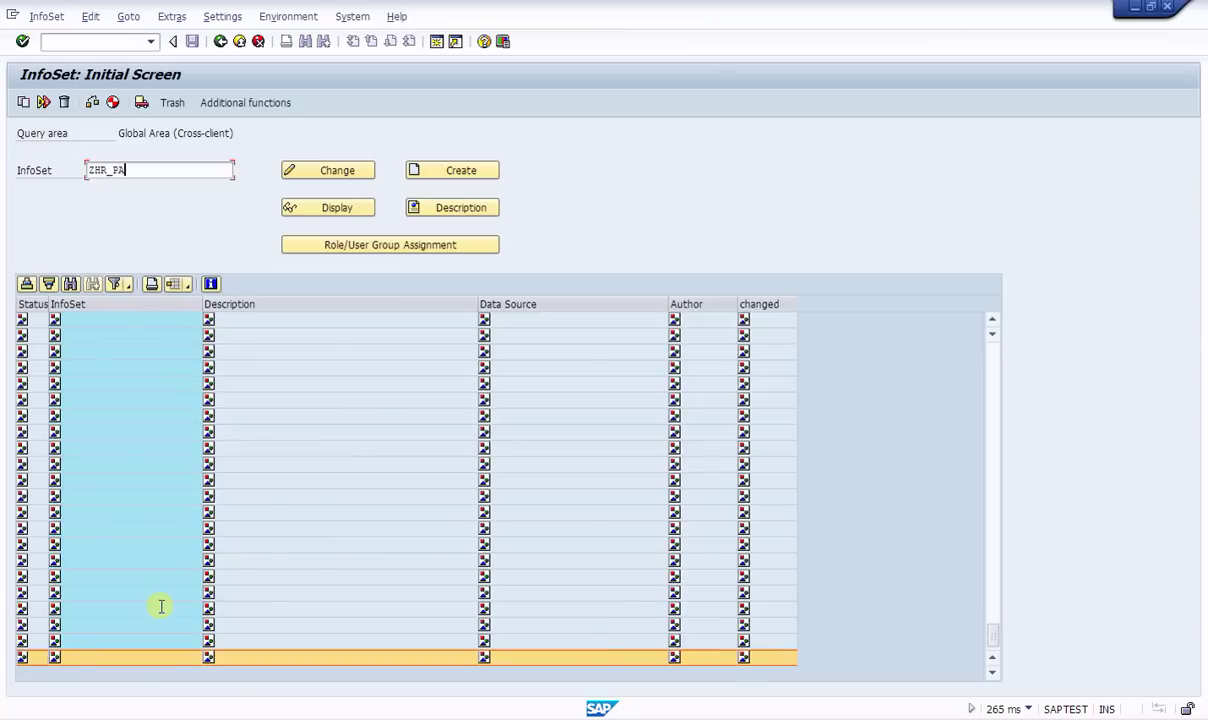
left_click(350, 245)
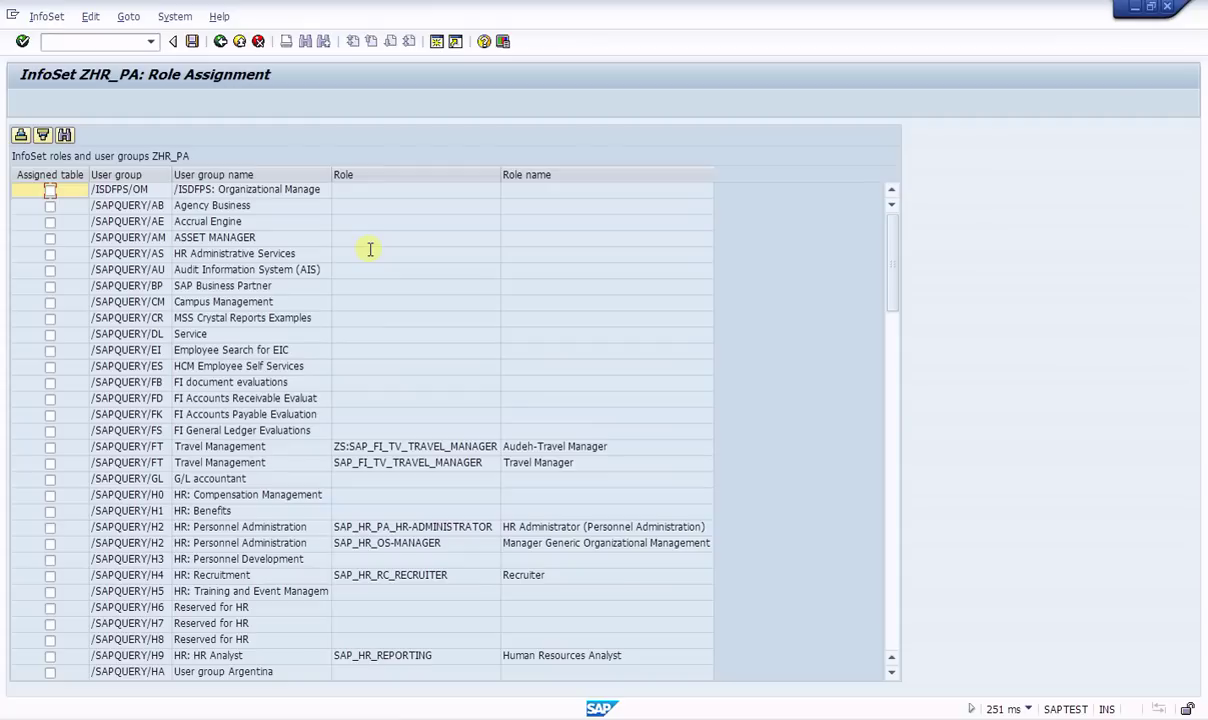
Step: Check that user group ZHRUSER is assigned in the InfoSet ZHR_PA role assignment and save the assignment
scroll(172, 452, "down", 5)
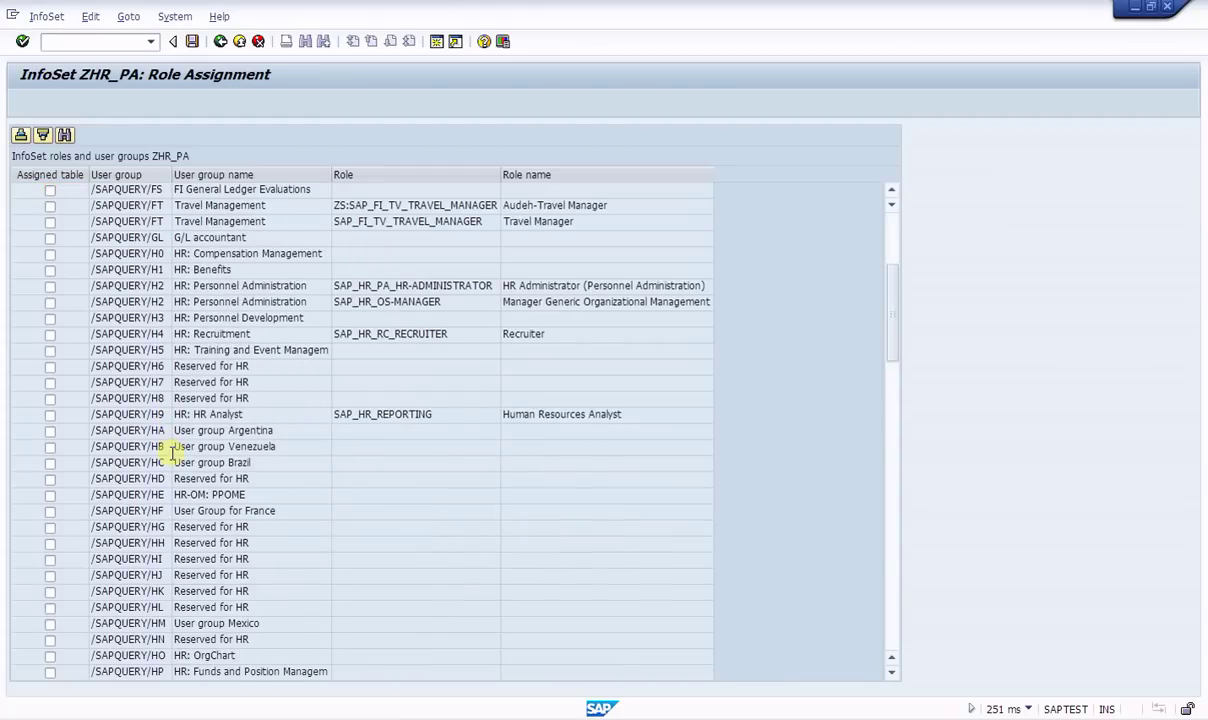
scroll(172, 452, "down", 20)
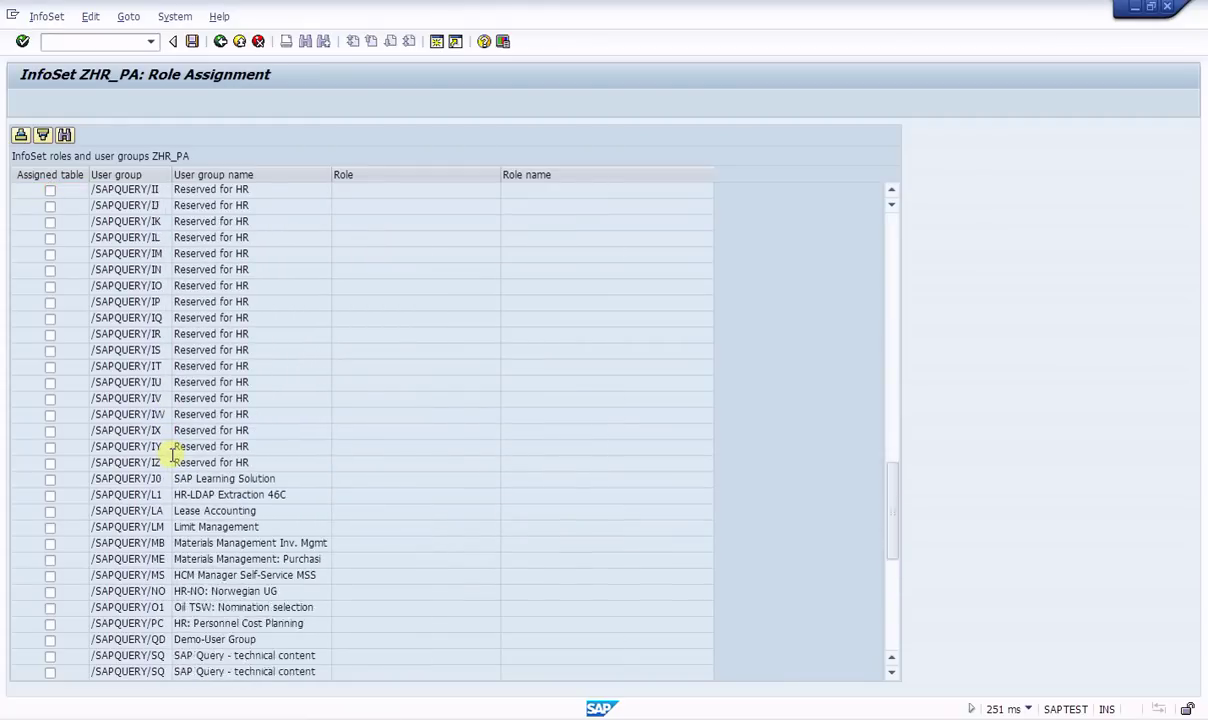
scroll(172, 452, "down", 9)
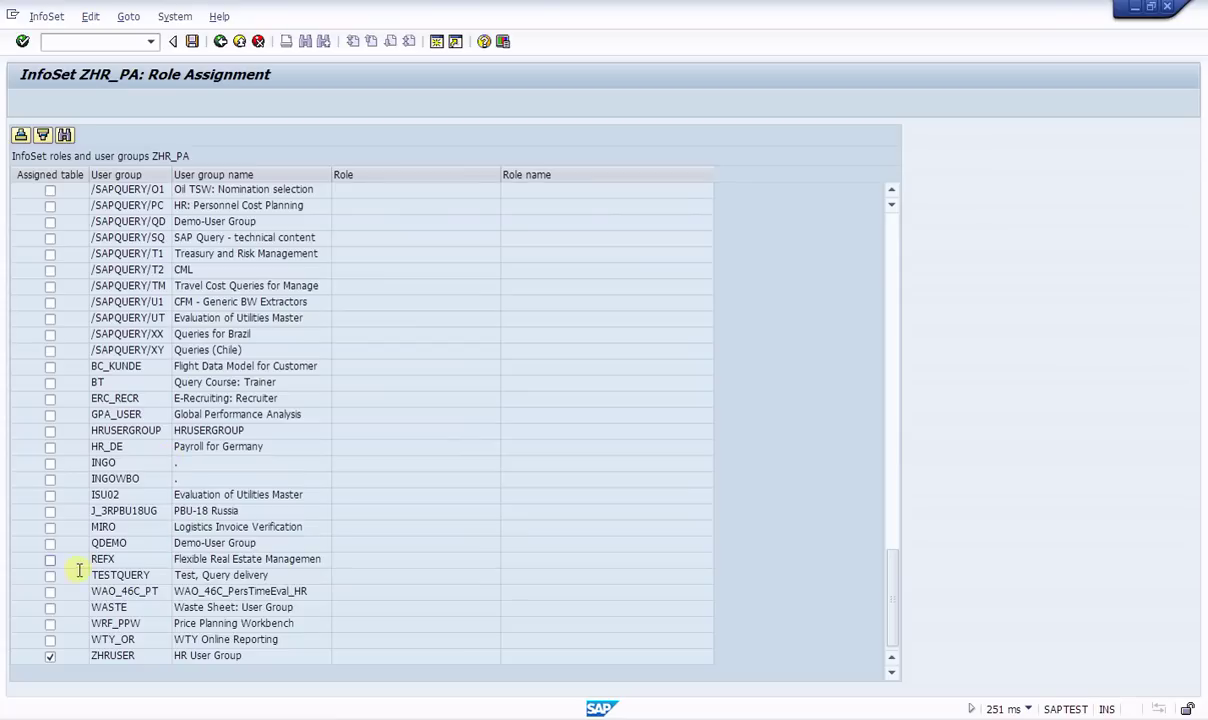
left_click(192, 41)
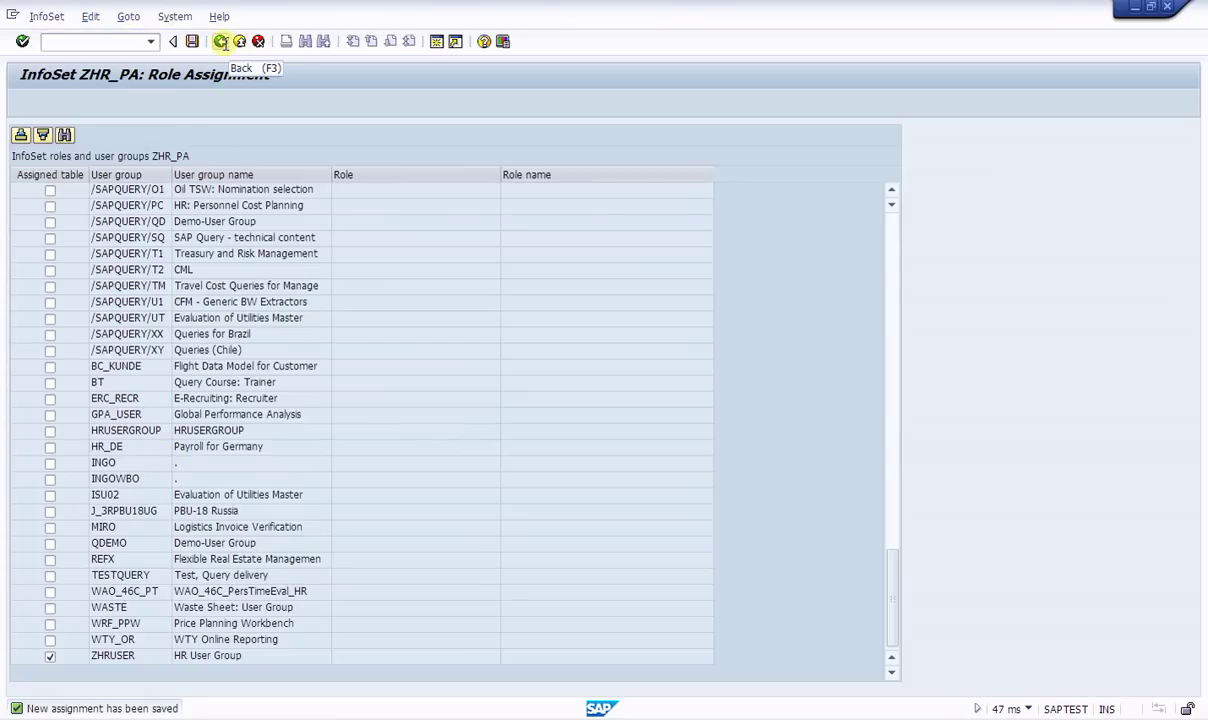
Step: Leave the InfoSet maintenance and open the SQ01 Queries transaction
left_click(220, 41)
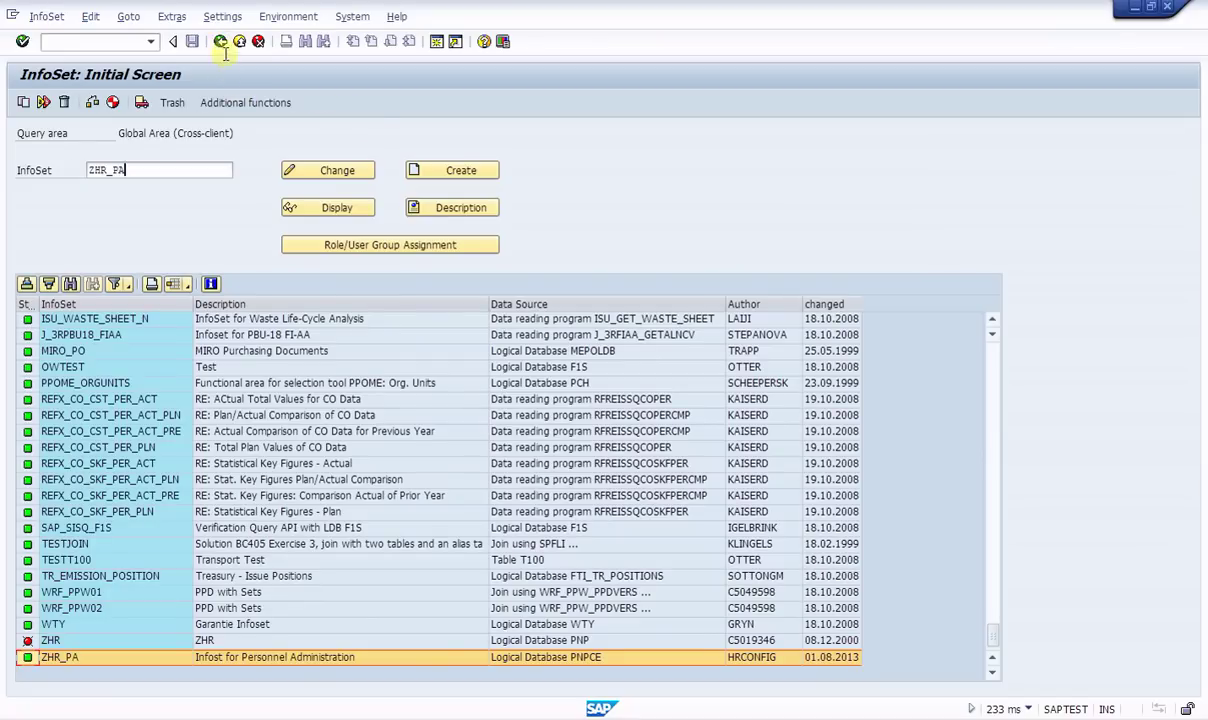
left_click(220, 41)
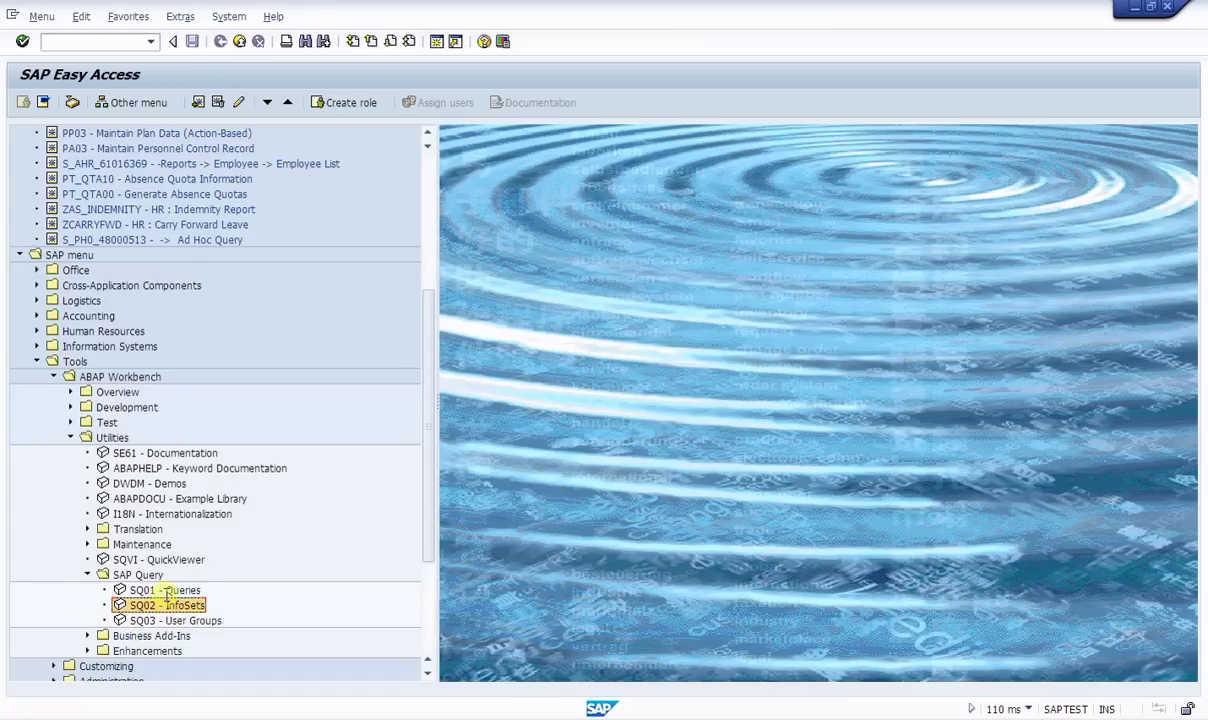
double_click(170, 590)
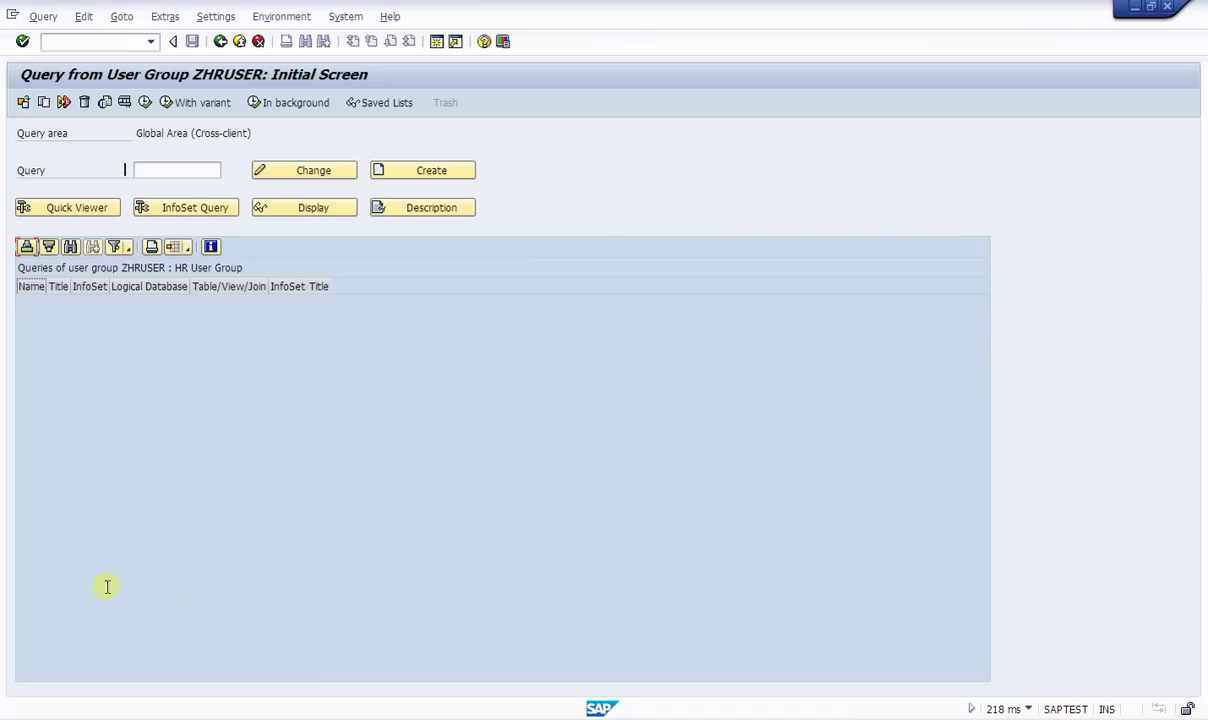
Step: Create the query ZHRPA_EDU_DTLS in user group ZHRUSER, based on the InfoSet ZHR_PA
left_click(154, 170)
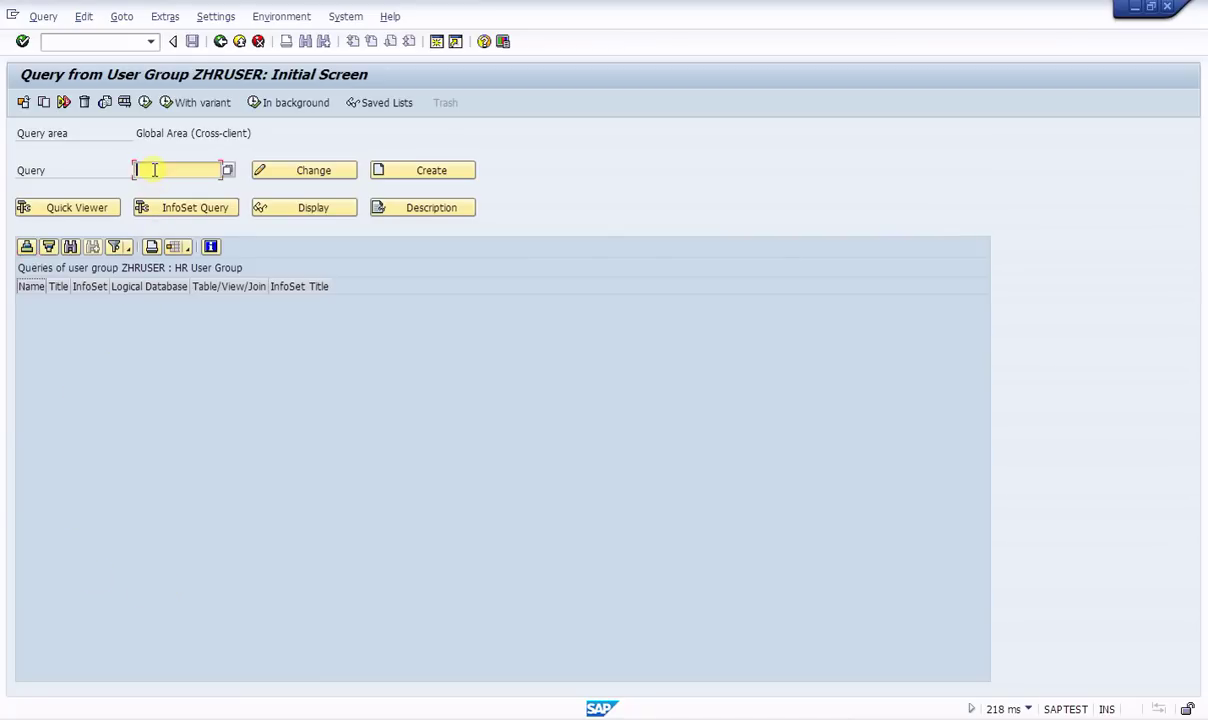
type("zhrqa")
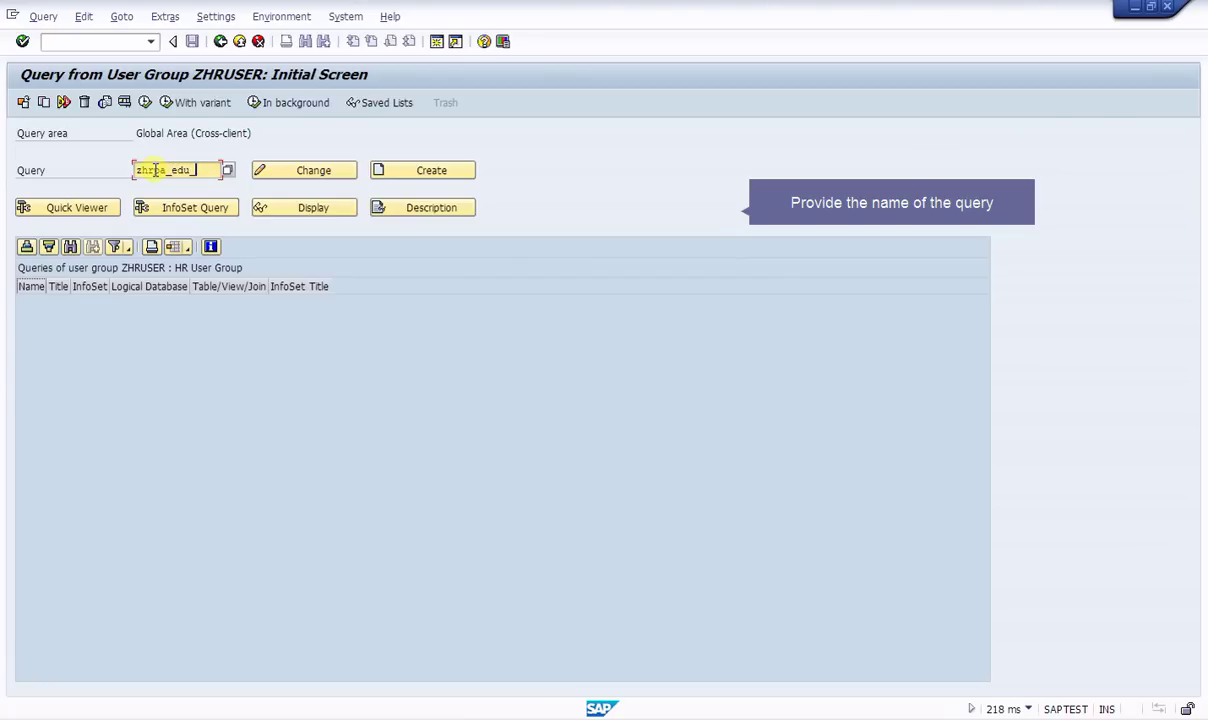
type("_edu_dtls")
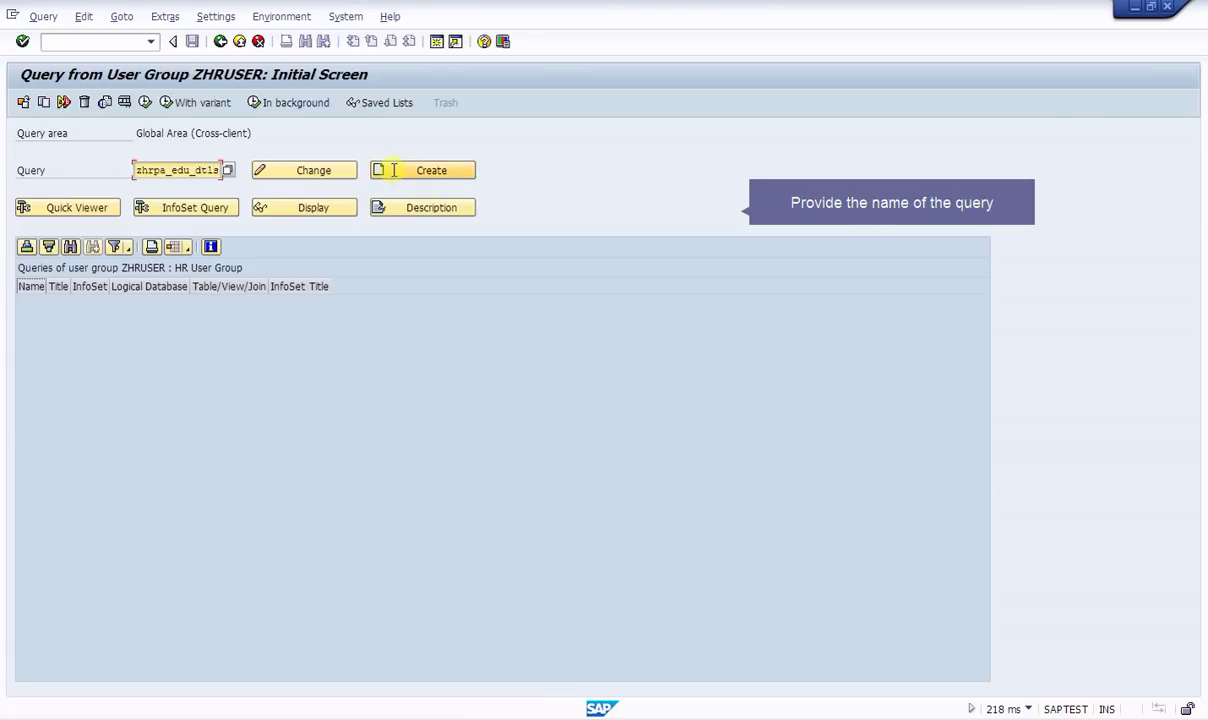
left_click(394, 170)
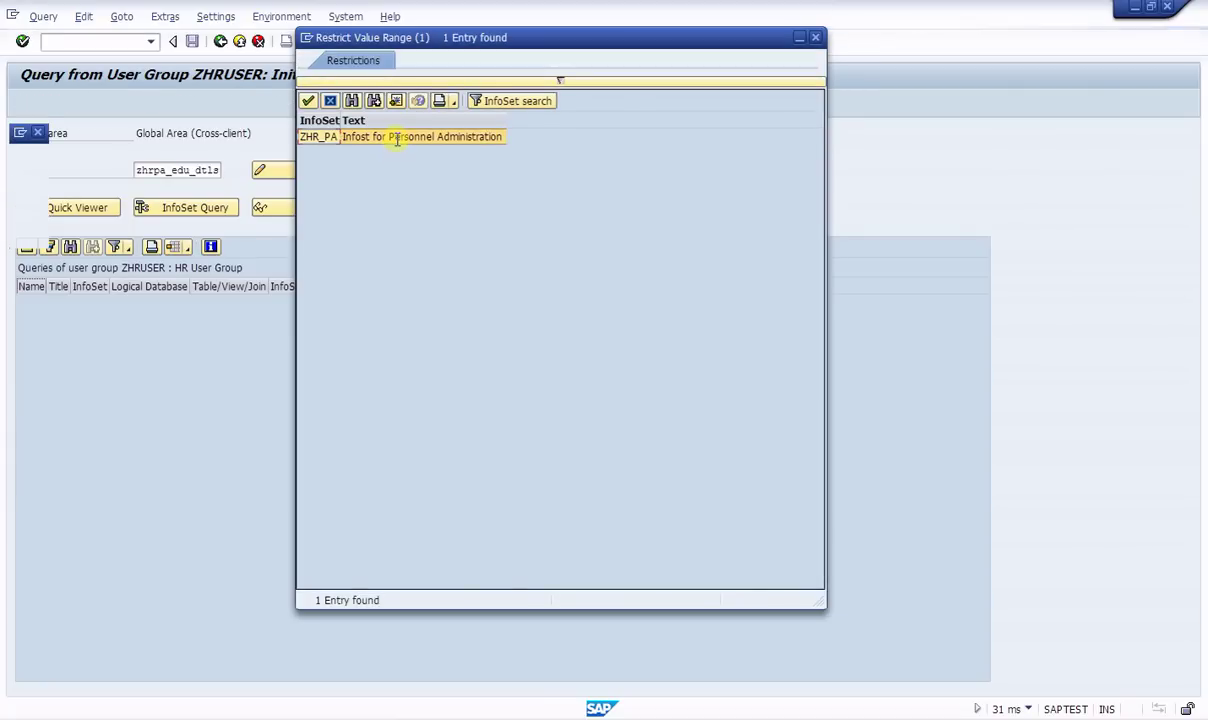
double_click(397, 138)
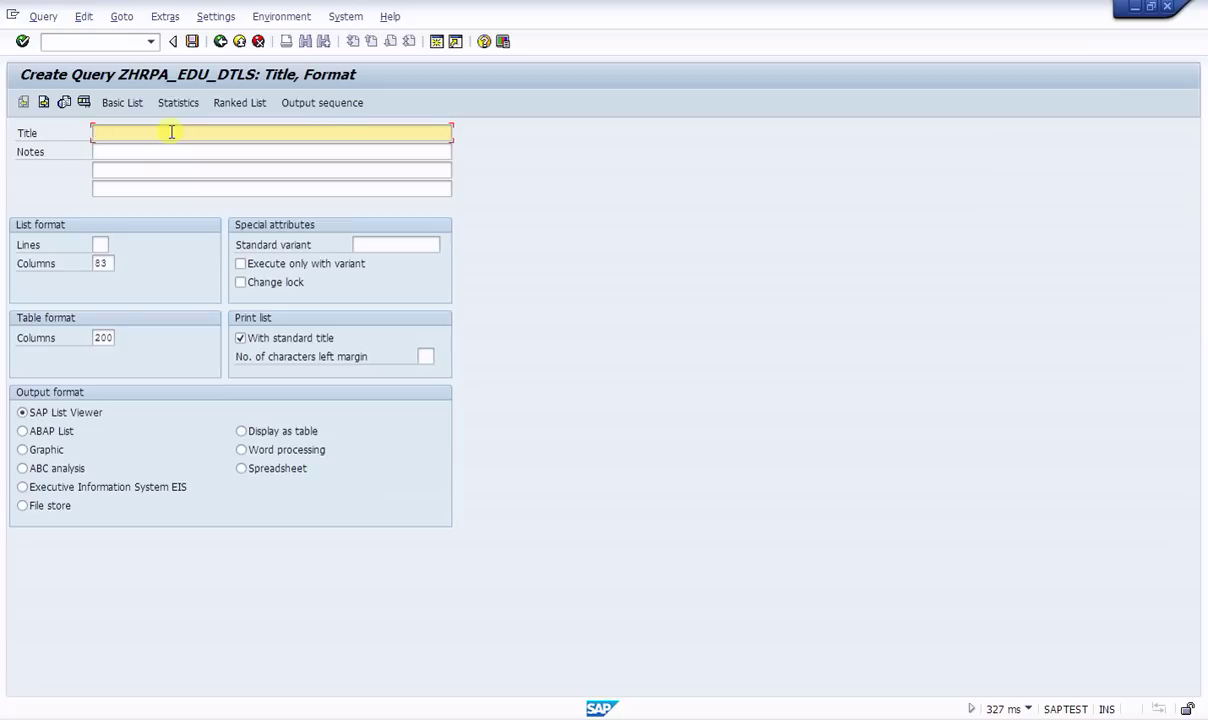
Step: Title the query "Educations/Training Details" and continue to the field group selection
type("Education Details")
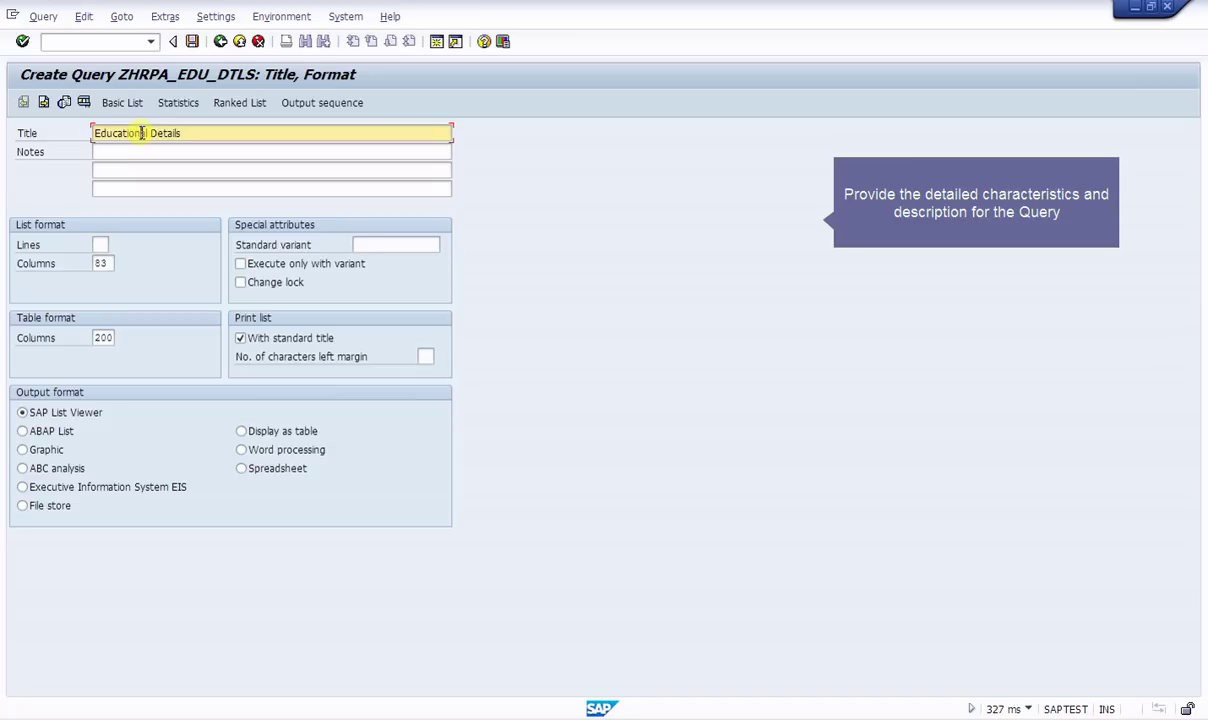
left_click(144, 133)
key("BackSpace")
type("s/Training")
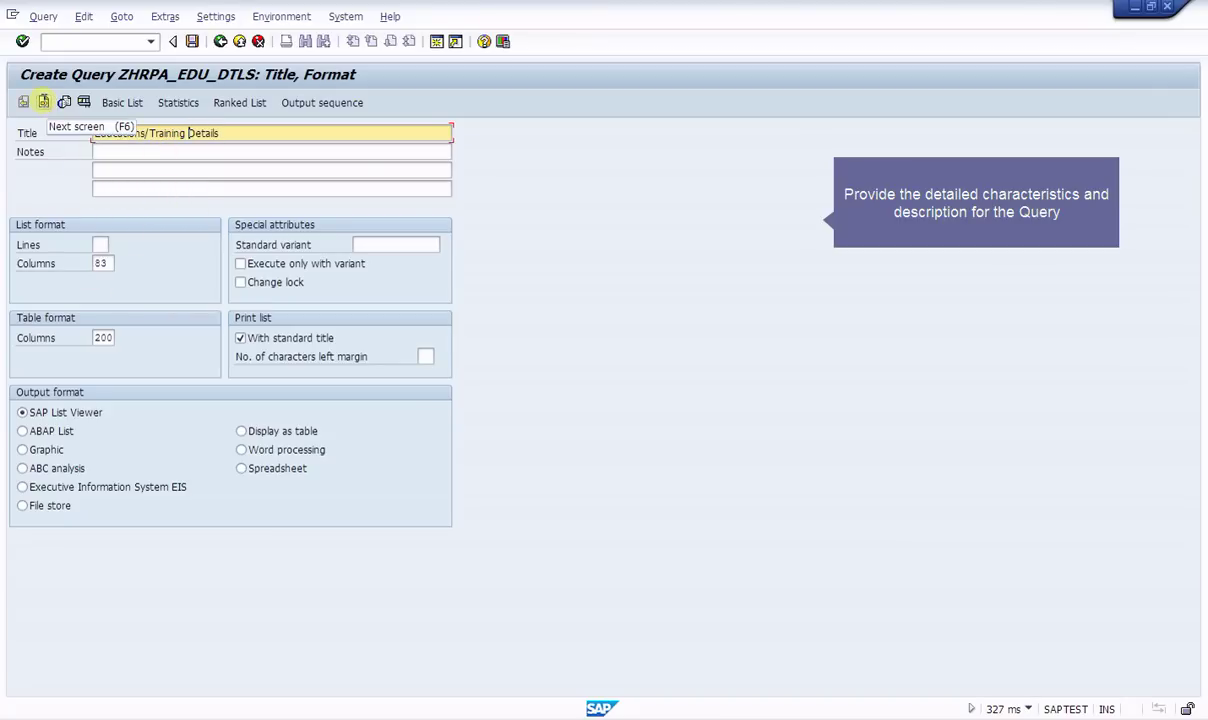
left_click(44, 102)
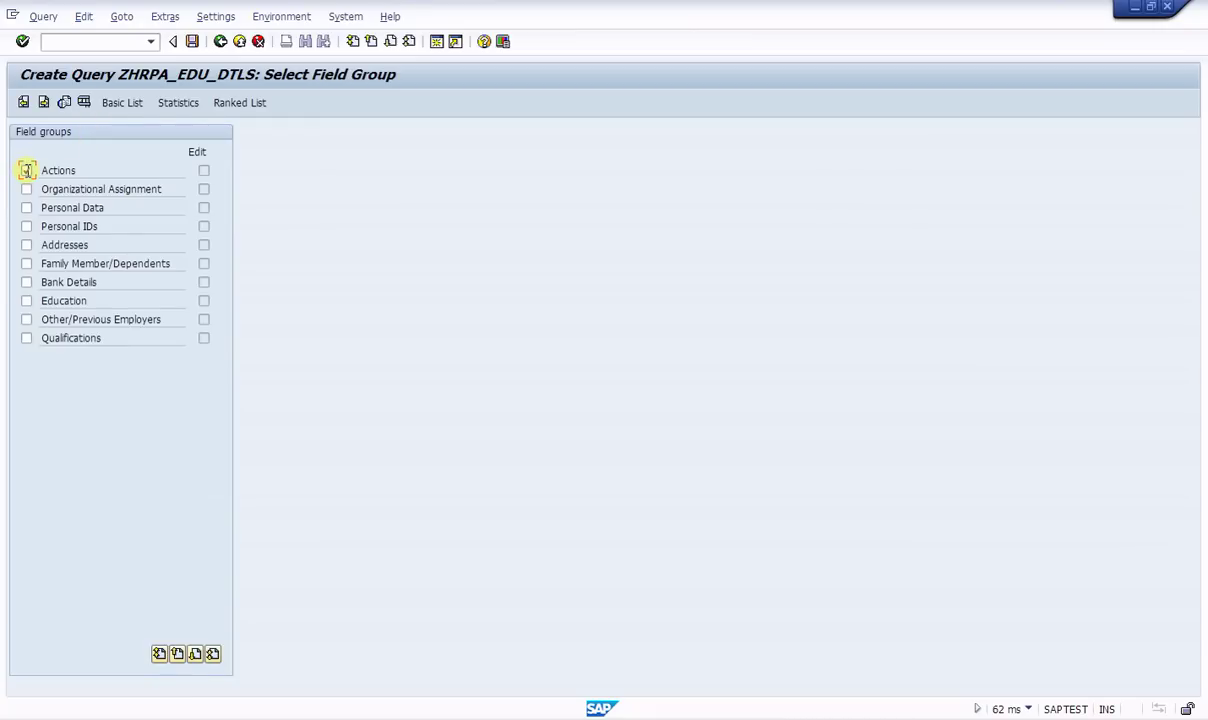
Step: Select the field groups Organizational Assignment and Education and continue to the field selection
left_click(27, 170)
left_click(27, 189)
left_click(27, 301)
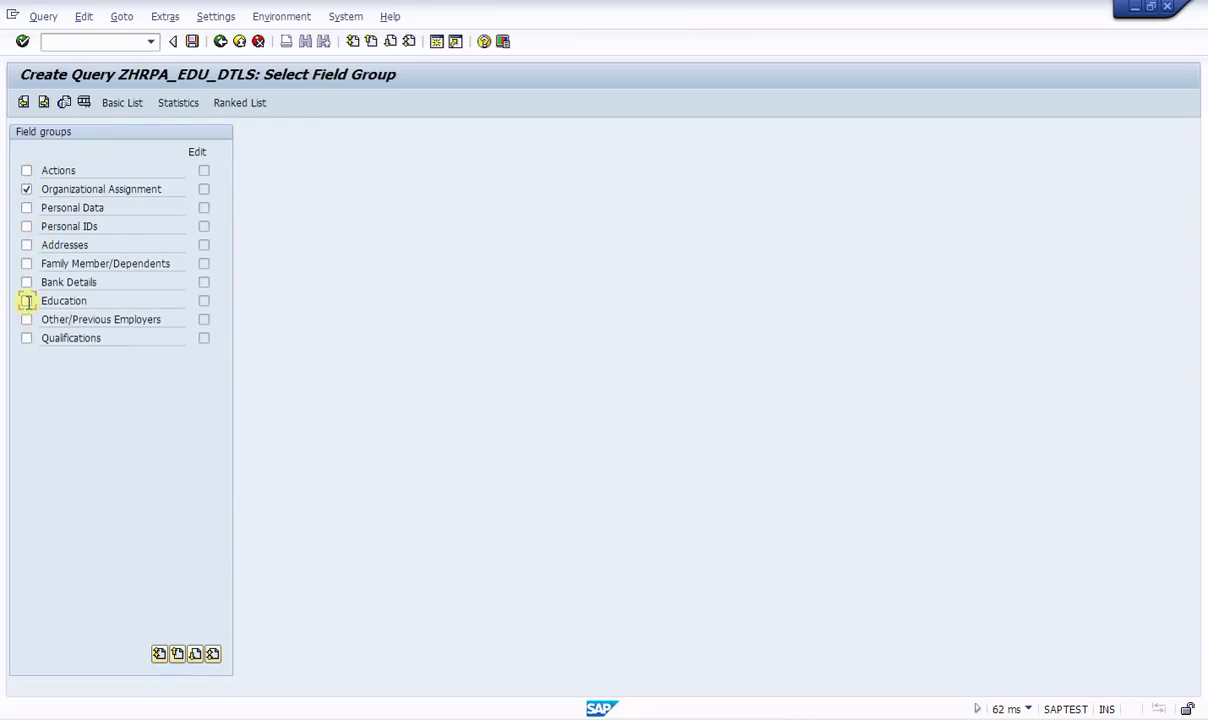
left_click(44, 102)
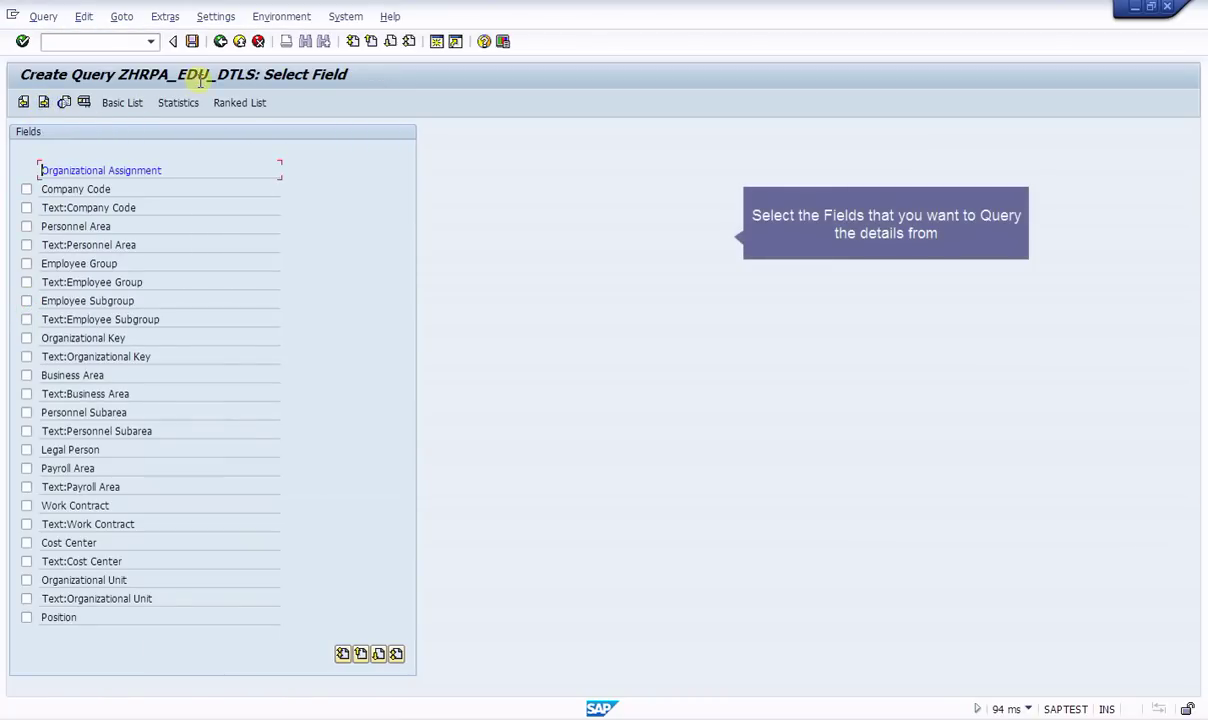
Step: Select the Organizational Assignment fields Company Code, Personnel Area, Employee Group, Employee Subgroup and Personnel Subarea
left_click(26, 189)
left_click(26, 226)
left_click(27, 263)
left_click(26, 300)
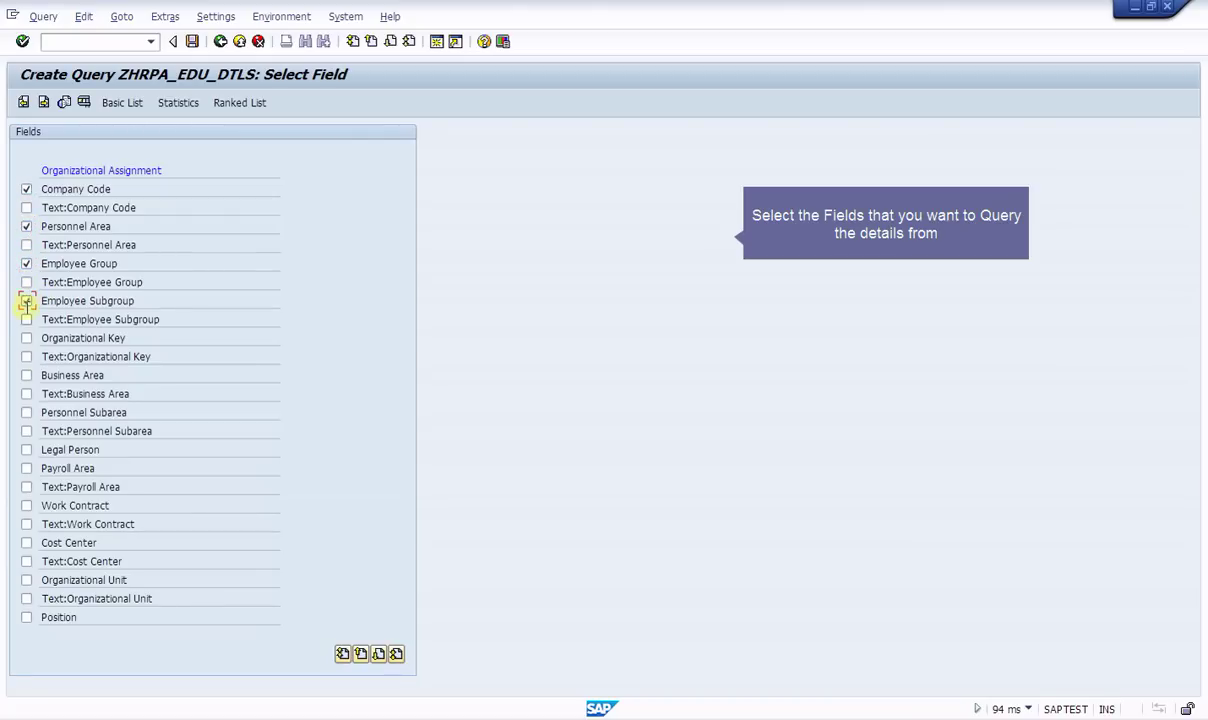
left_click(26, 412)
Step: Select the Educational establishment field of the Education group and continue to the query's selection fields
left_click(379, 654)
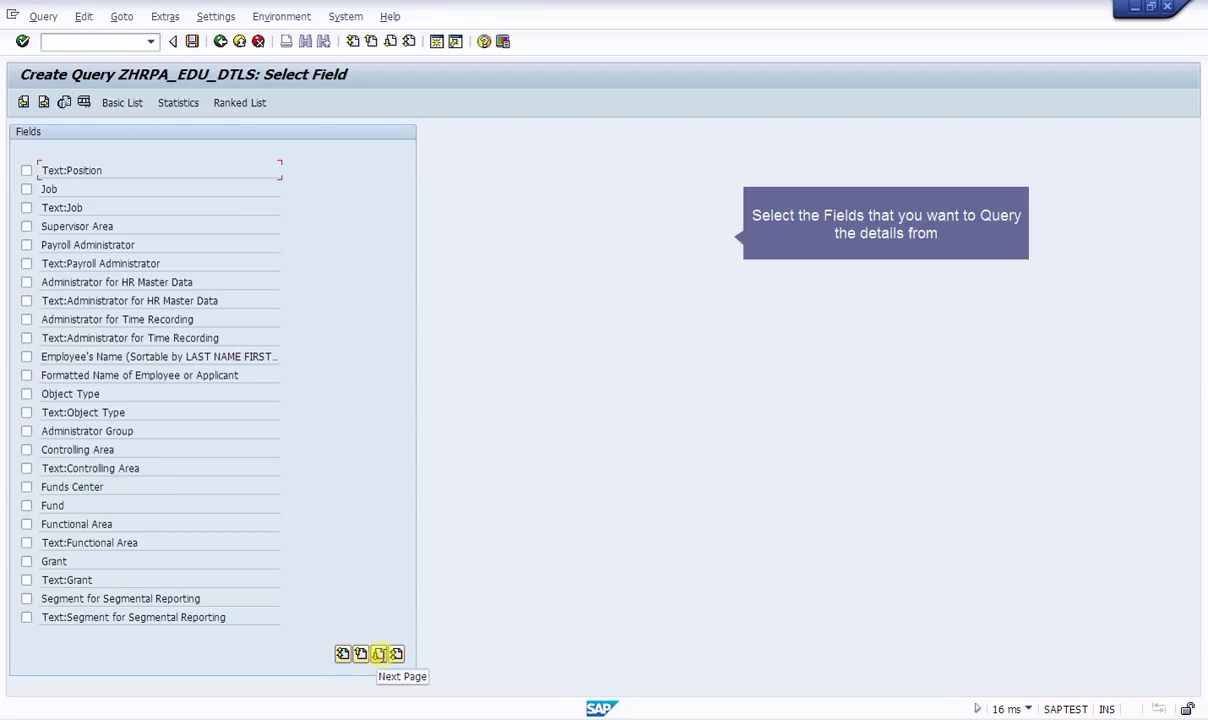
left_click(379, 654)
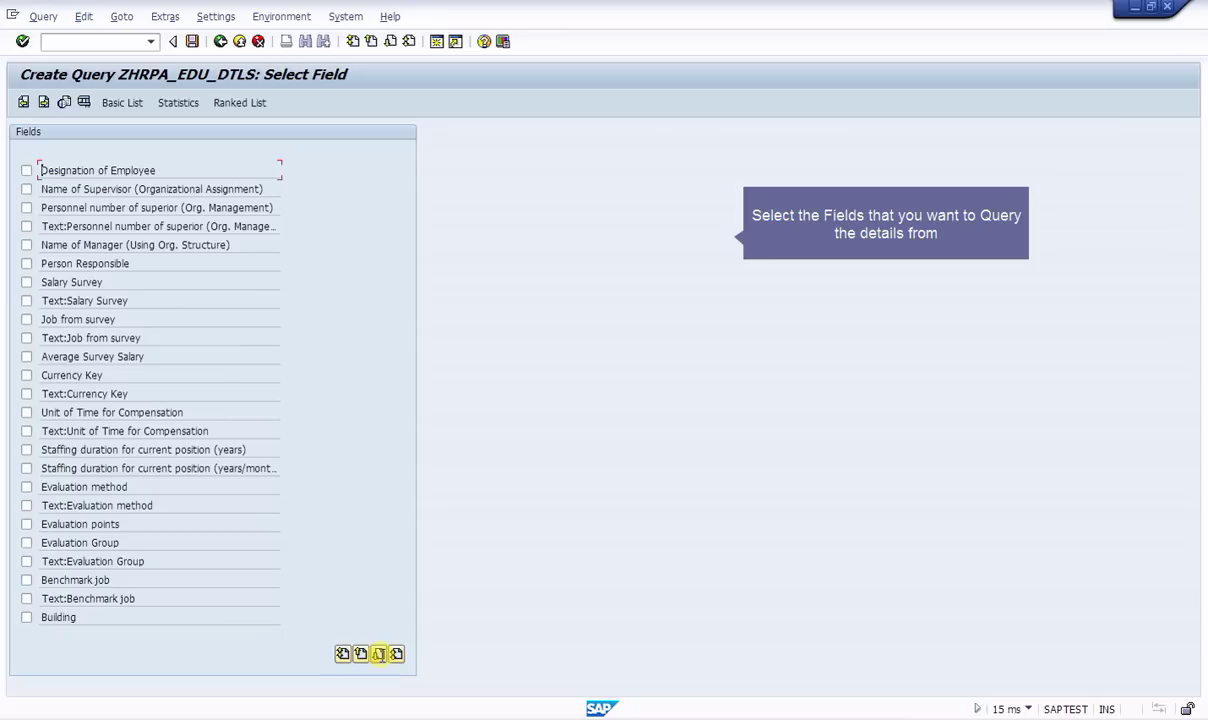
left_click(379, 654)
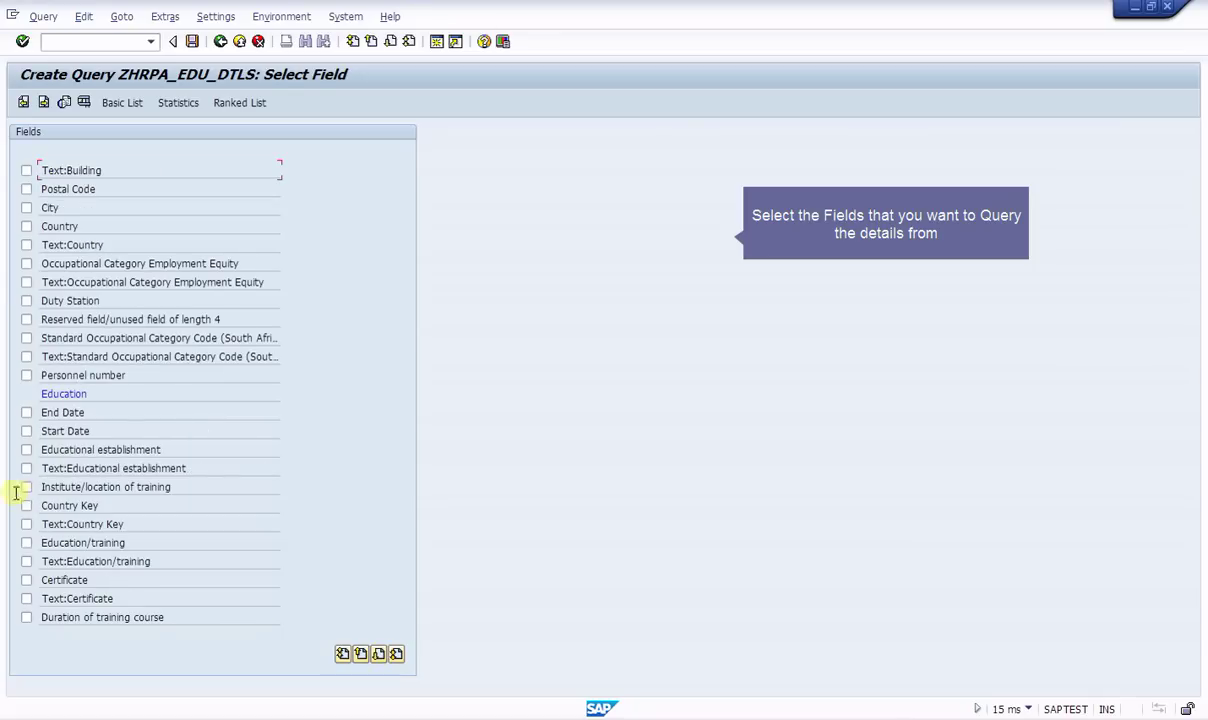
left_click(26, 450)
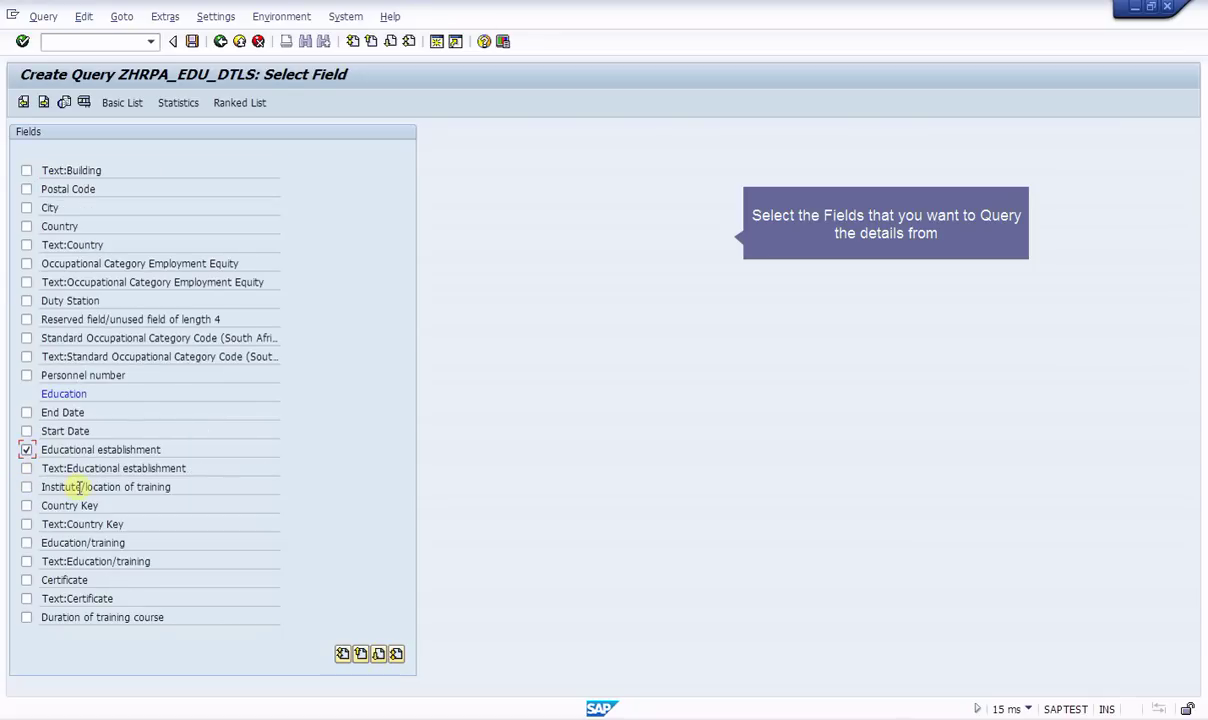
left_click(46, 102)
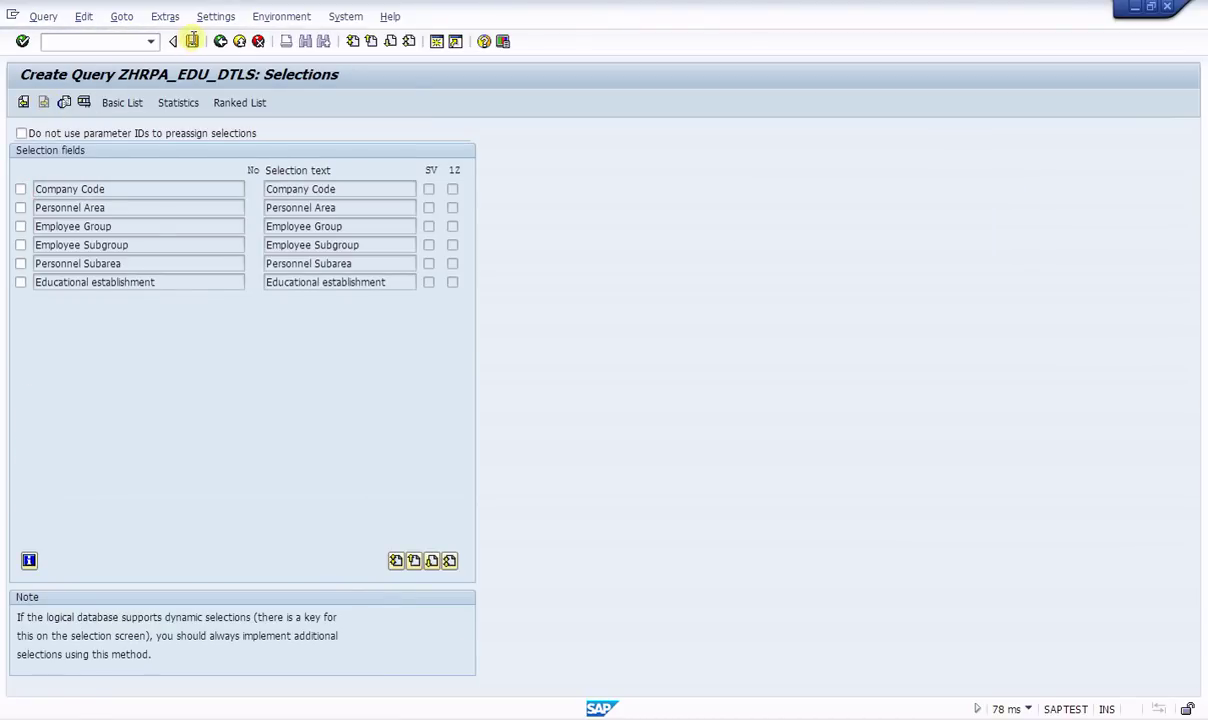
Step: Save the query in package ZAPG with the proposed Workbench request
left_click(192, 40)
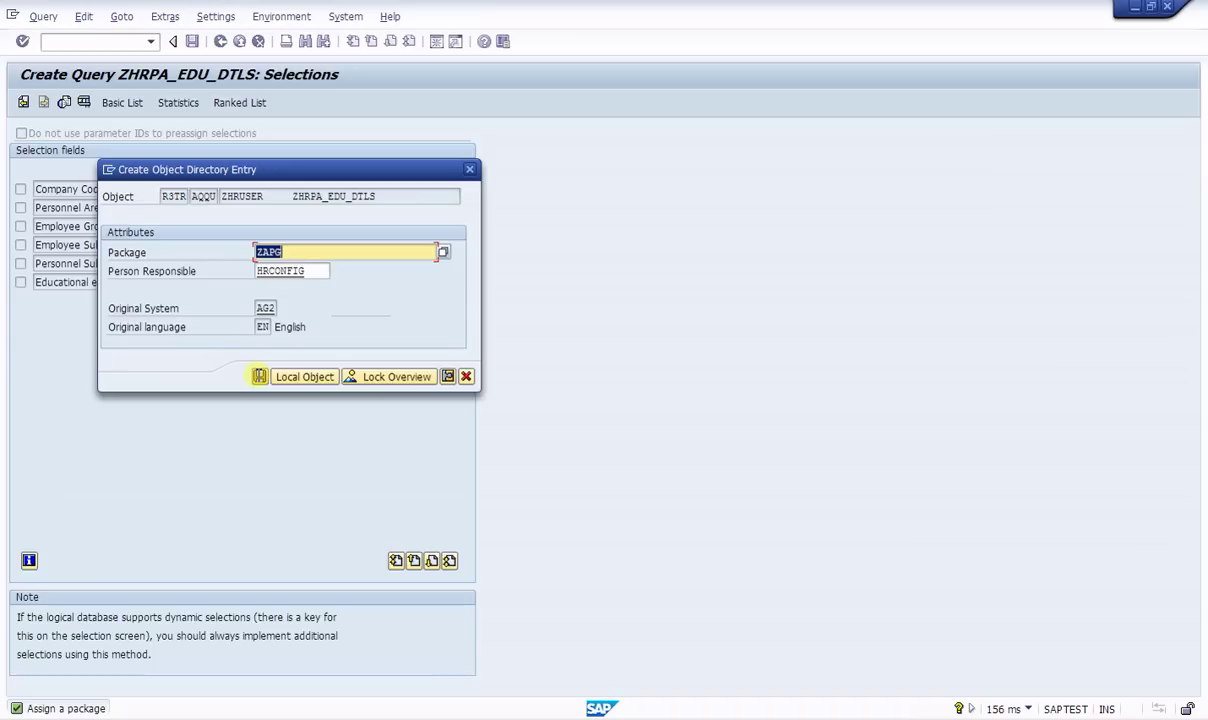
left_click(259, 376)
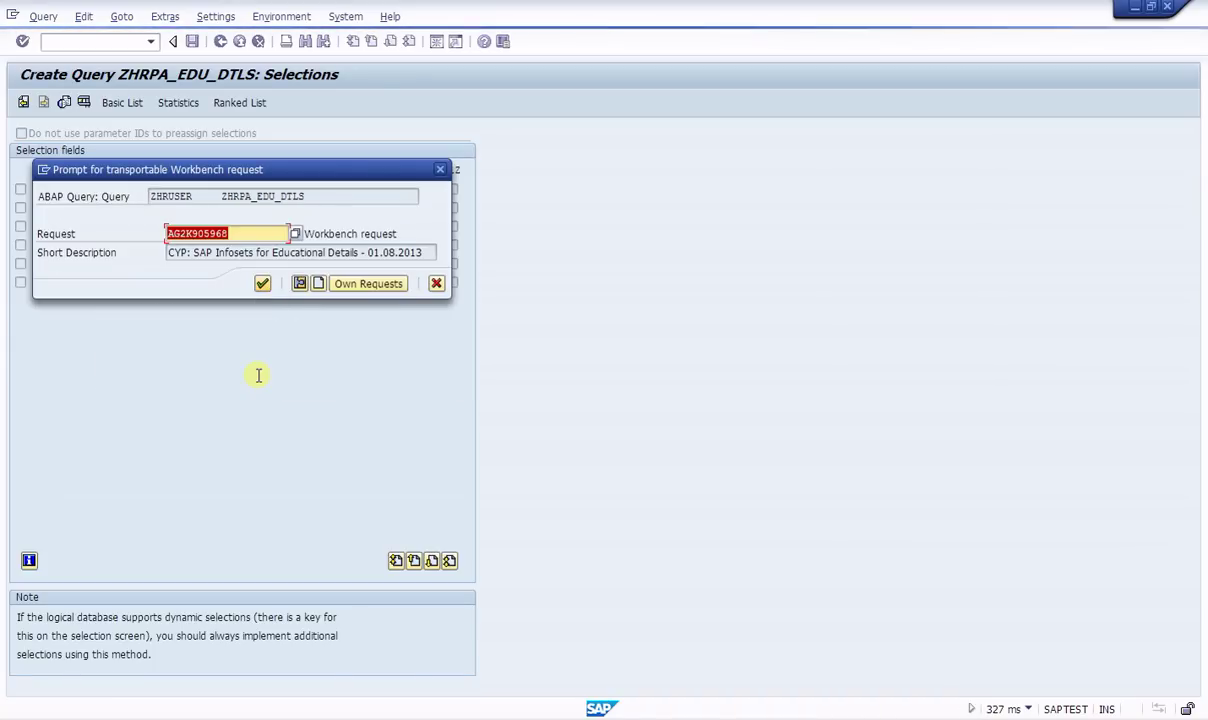
left_click(261, 282)
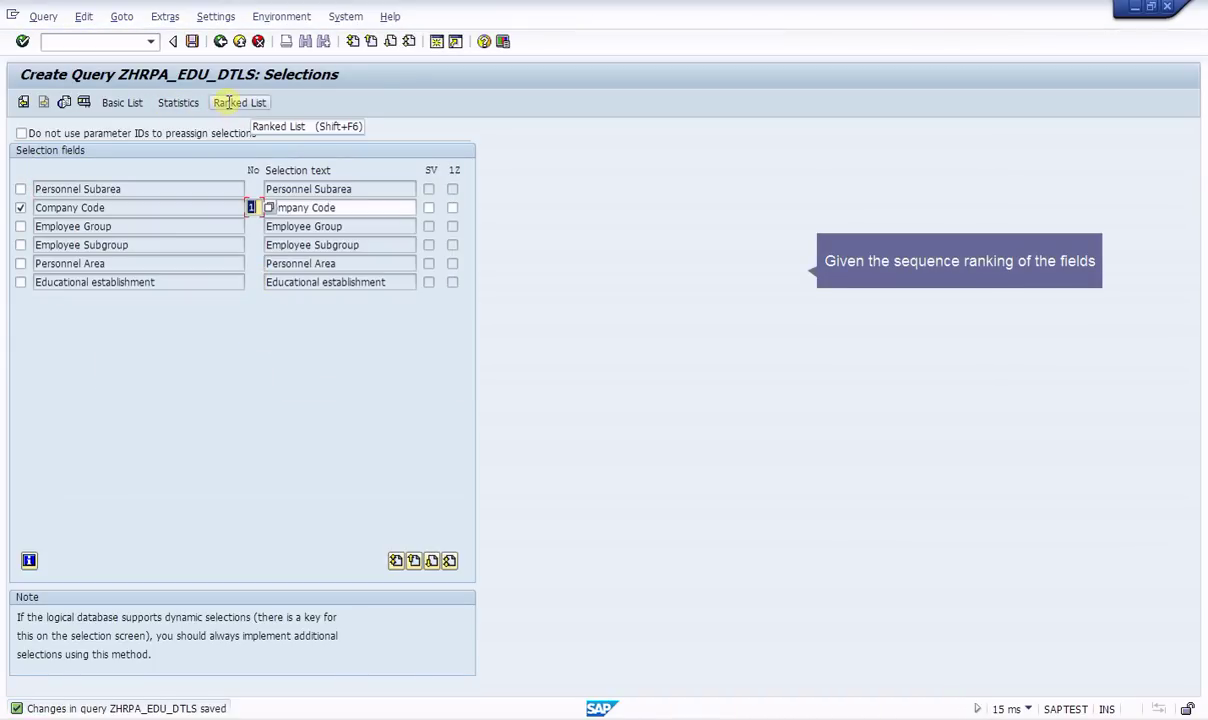
Step: Mark Personnel Subarea, Employee Group, Employee Subgroup, Personnel Area and Educational establishment as selection fields
left_click(229, 102)
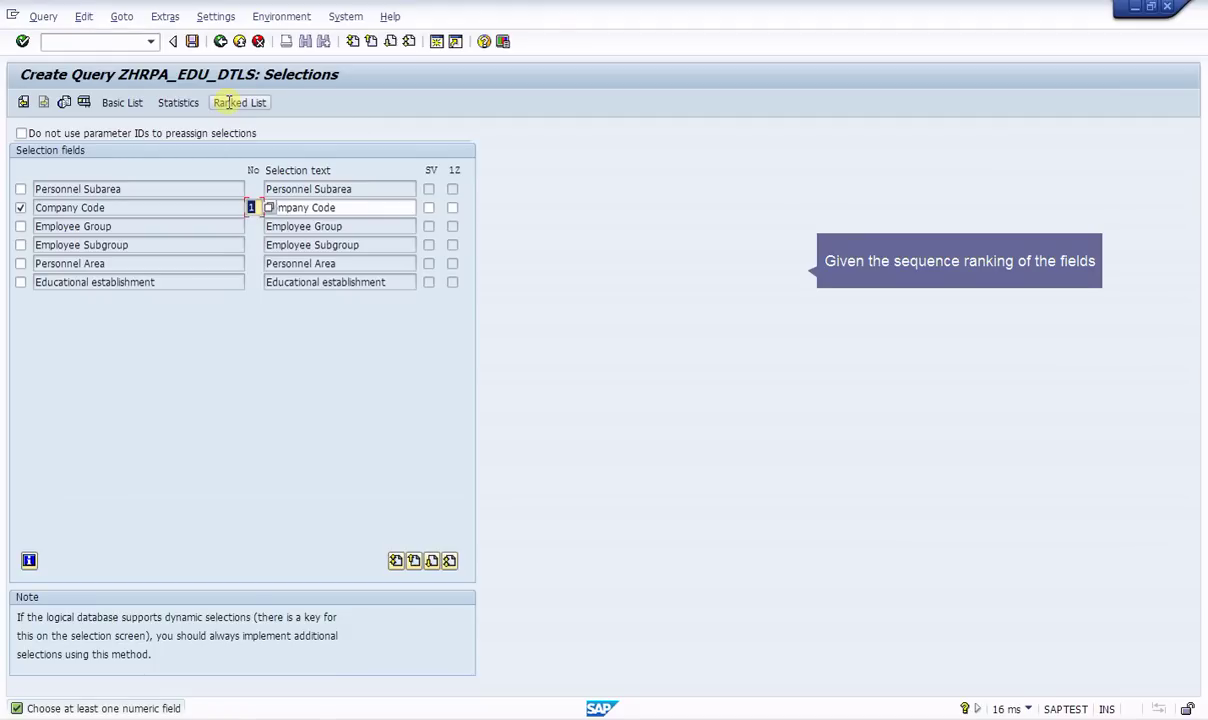
left_click(20, 189)
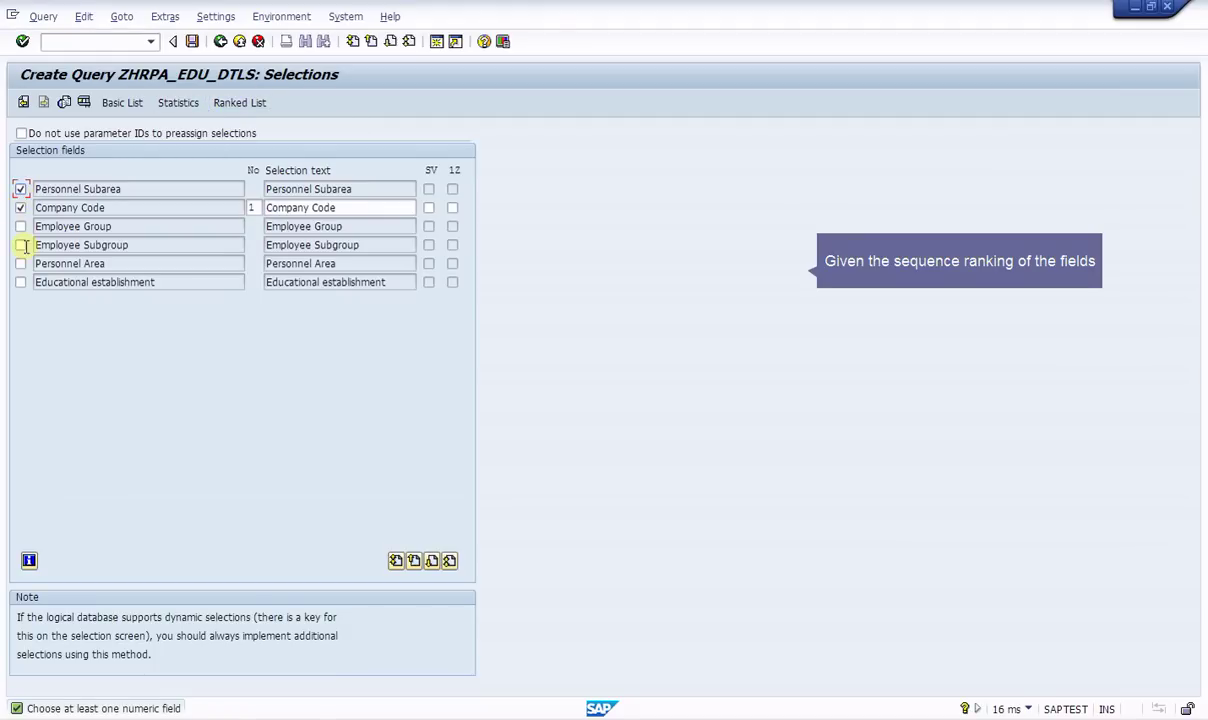
left_click(422, 561)
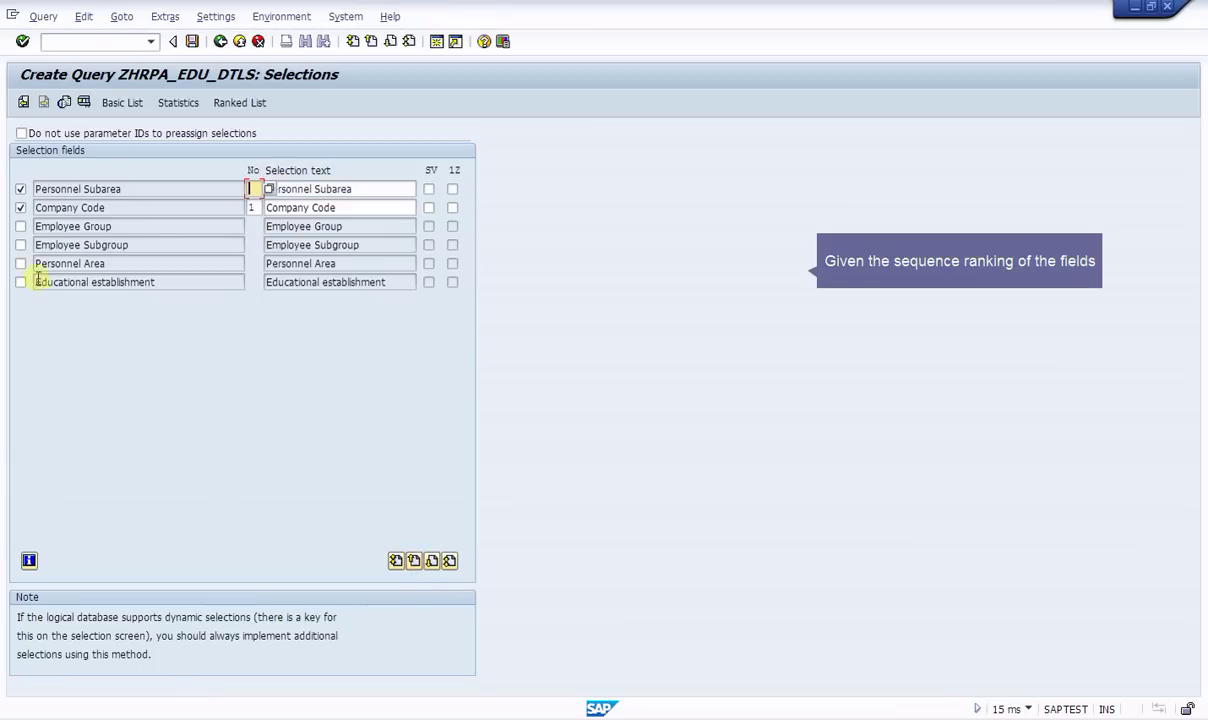
left_click(21, 226)
left_click(21, 245)
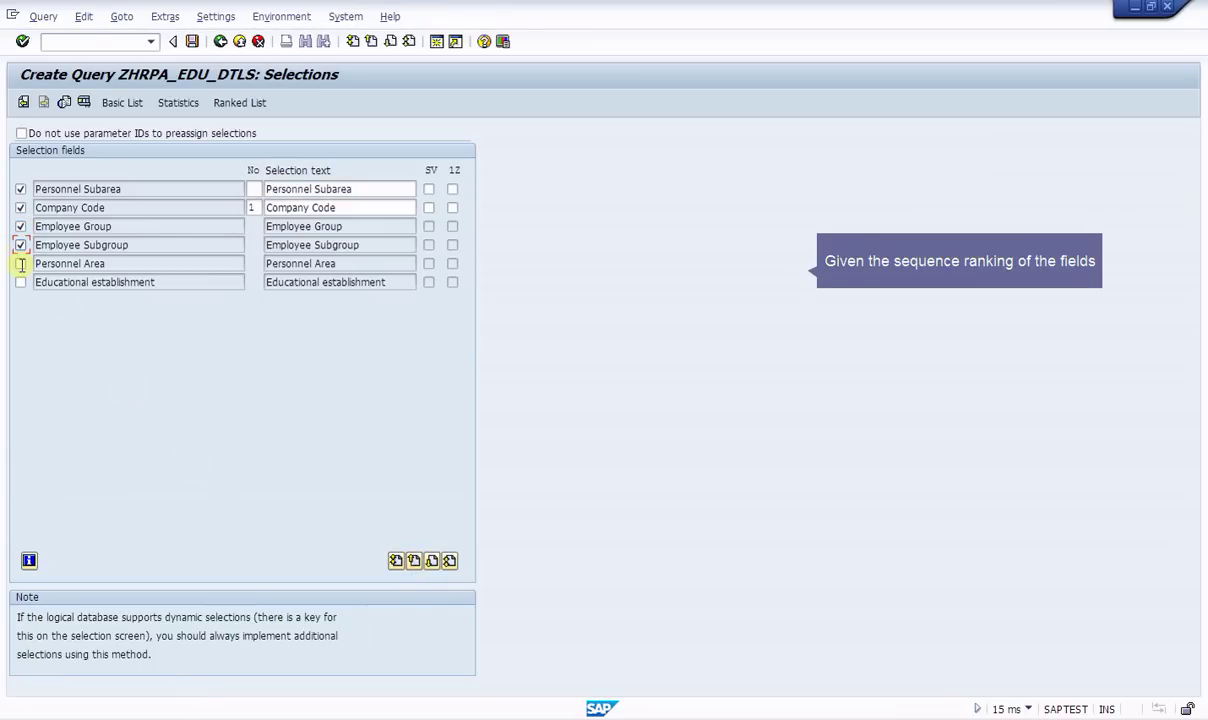
left_click(21, 282)
left_click(396, 560)
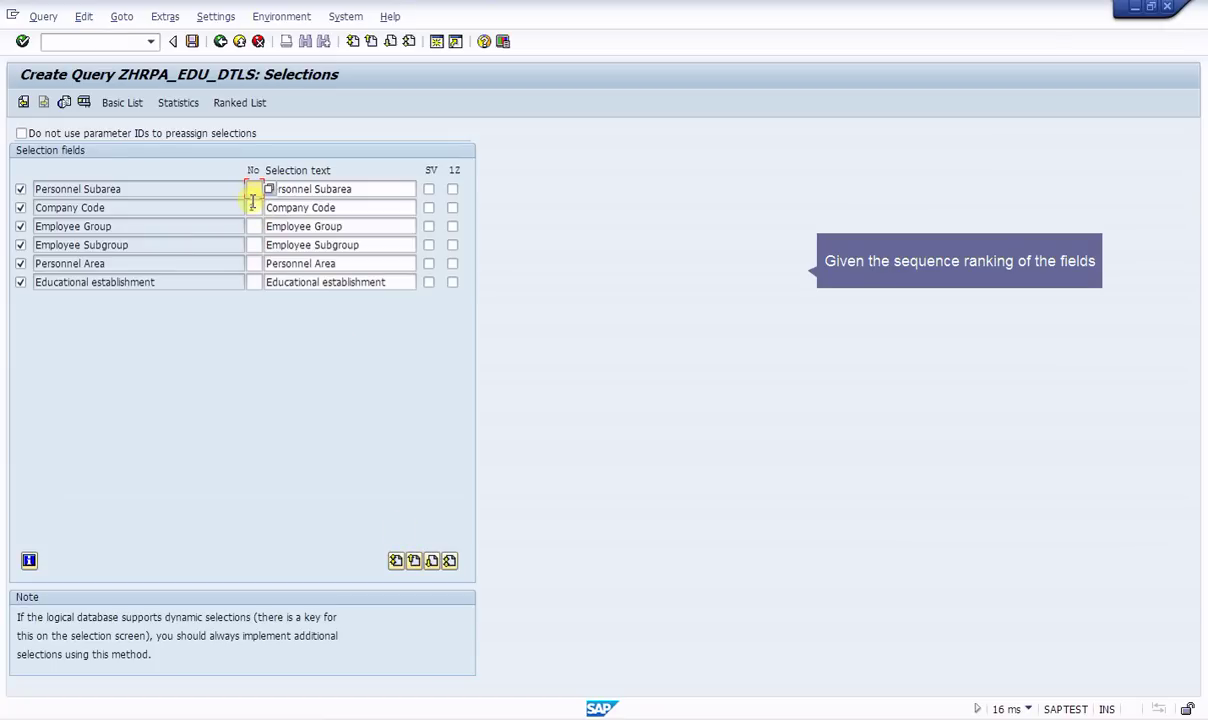
Step: Rank Personnel Area 2, Personnel Subarea 3, Employee Group 4, Employee Subgroup 5 and Educational establishment 6, and save the query
left_click(252, 264)
type("2")
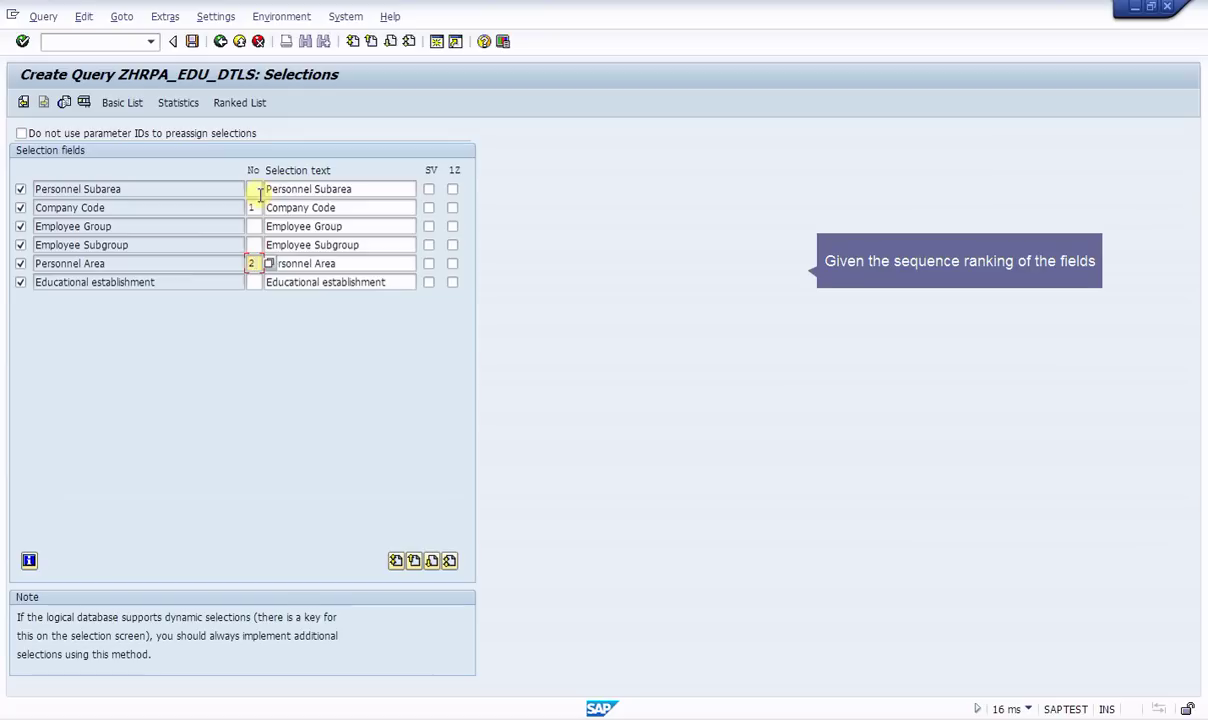
left_click(256, 190)
type("3")
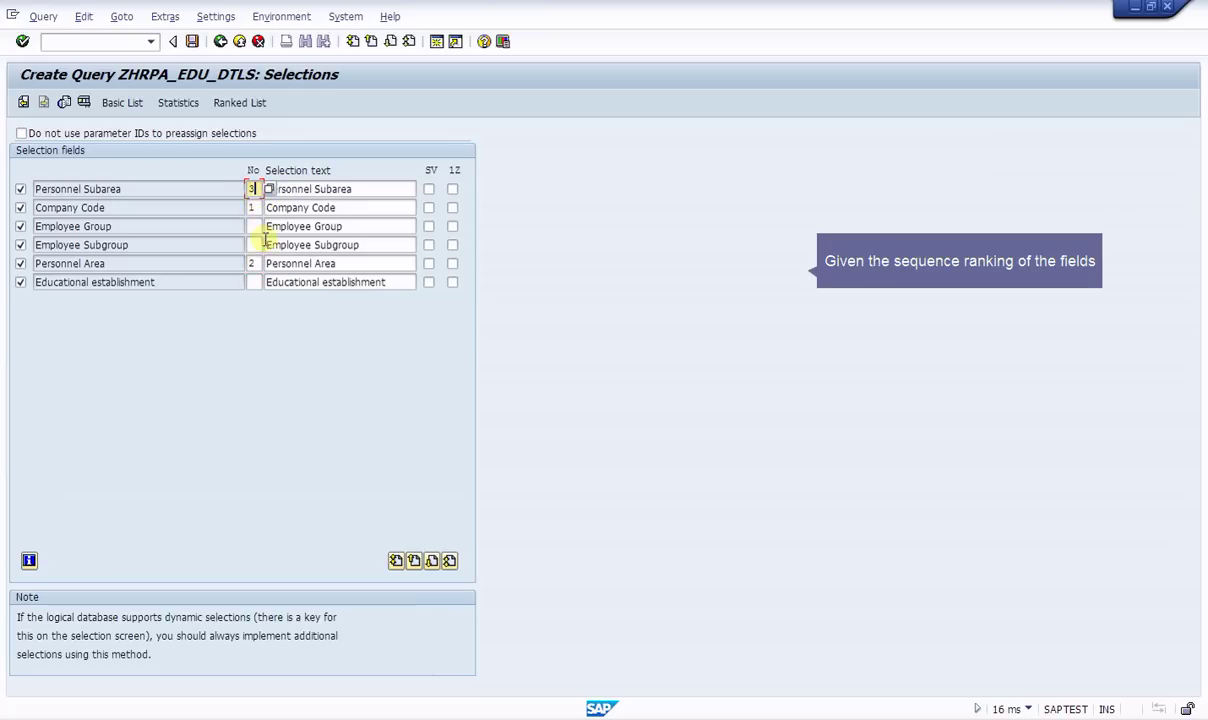
left_click(252, 227)
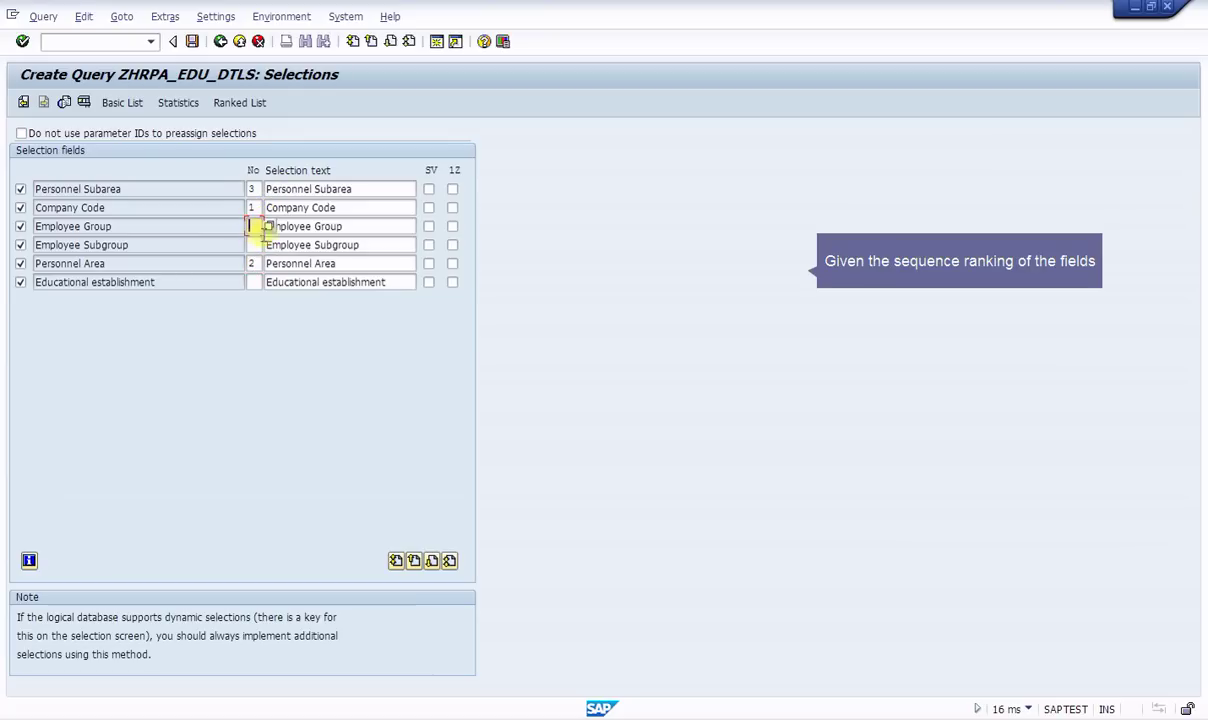
left_click(256, 245)
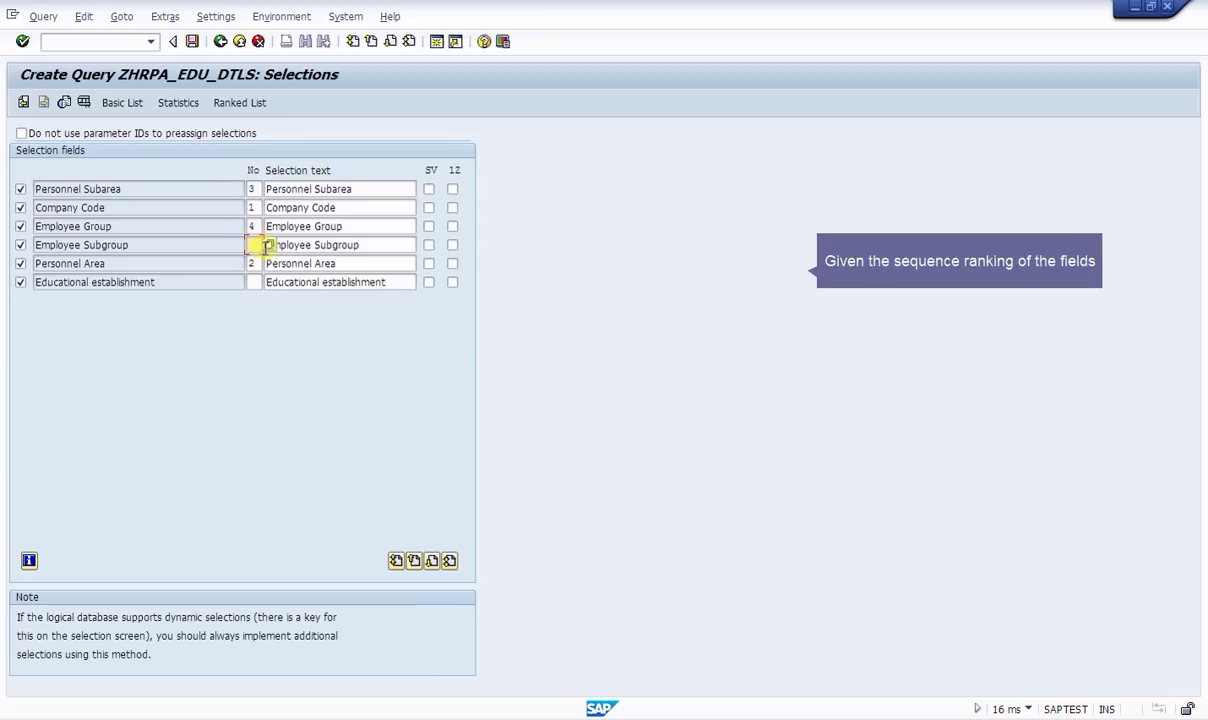
type("5")
left_click(251, 283)
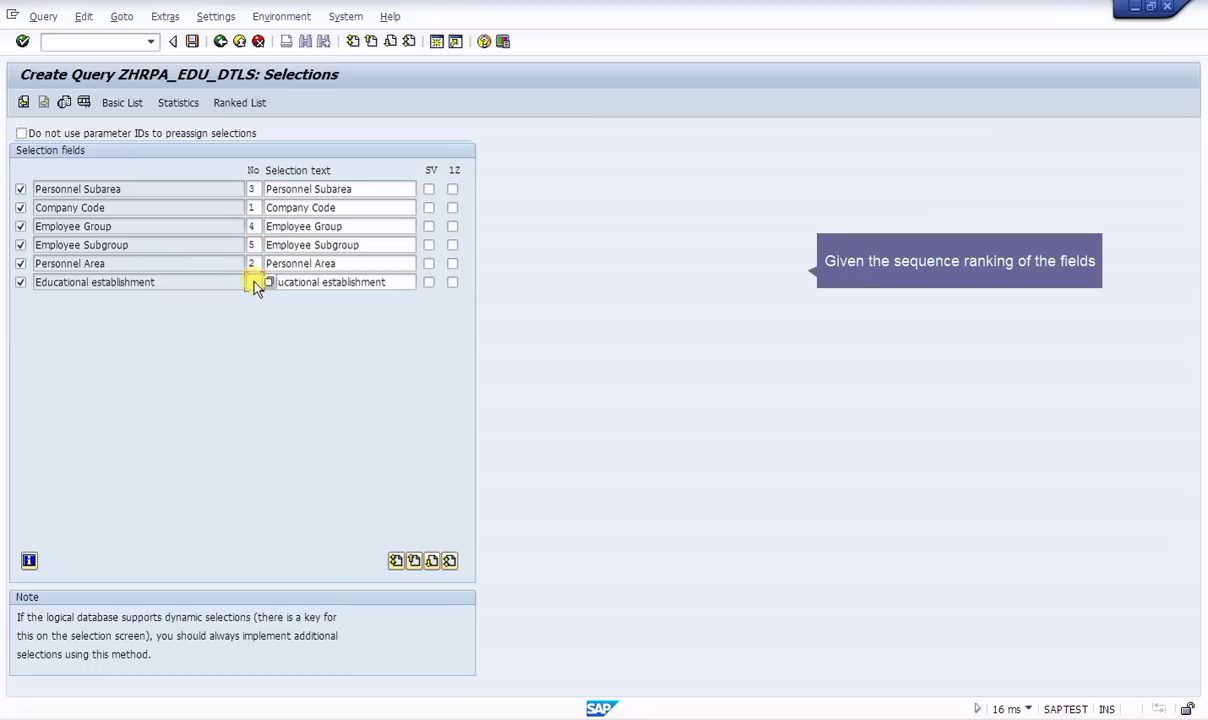
type("6")
left_click(192, 42)
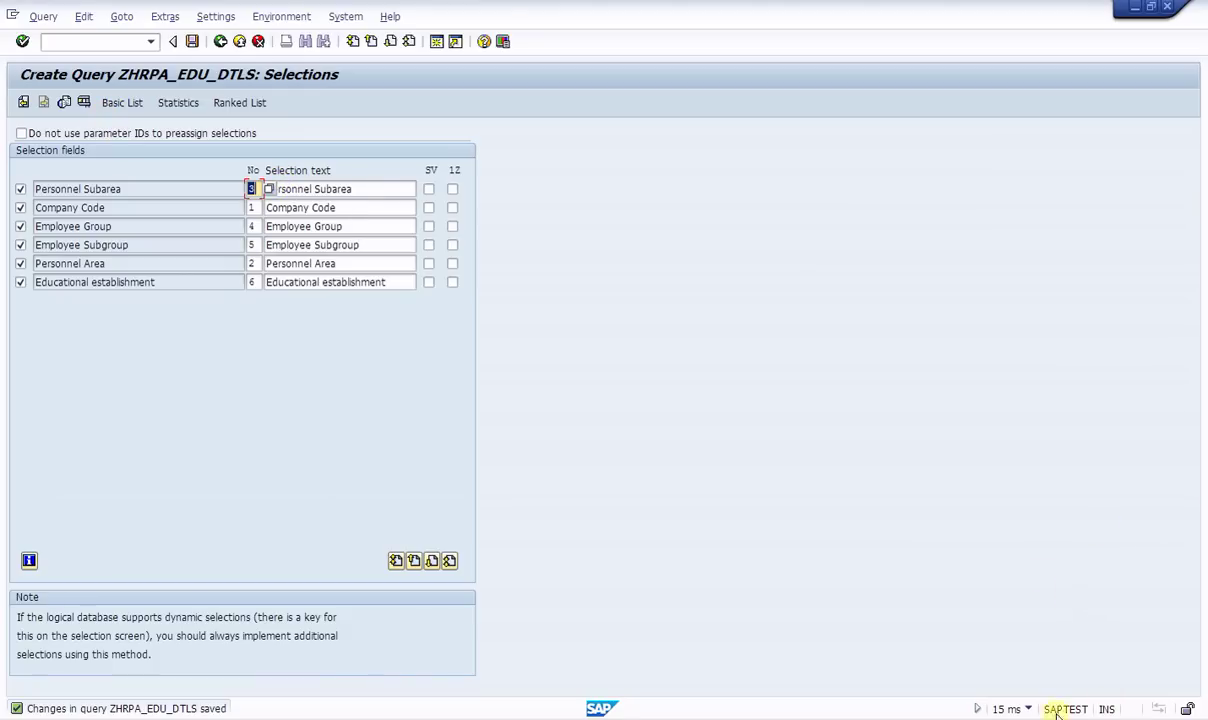
Step: Open the basic list layout design and widen the data fields area with the Infotype 0001 record expanded so the field names are readable
left_click(120, 102)
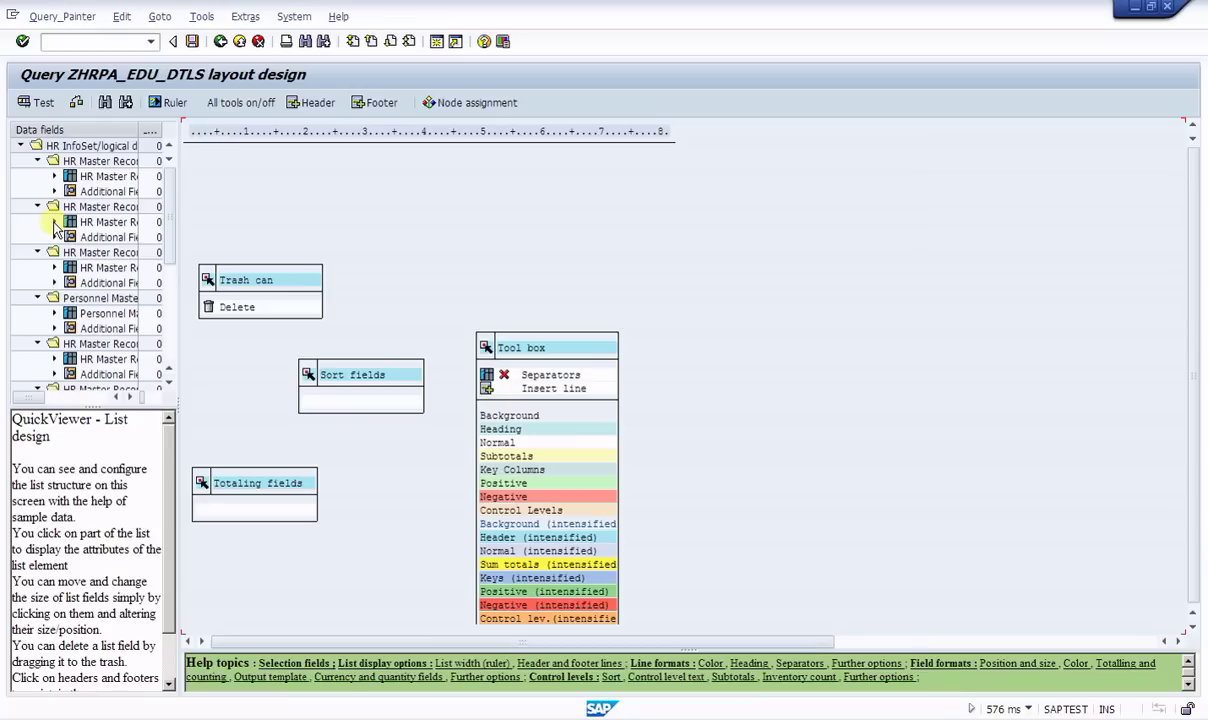
left_click(56, 223)
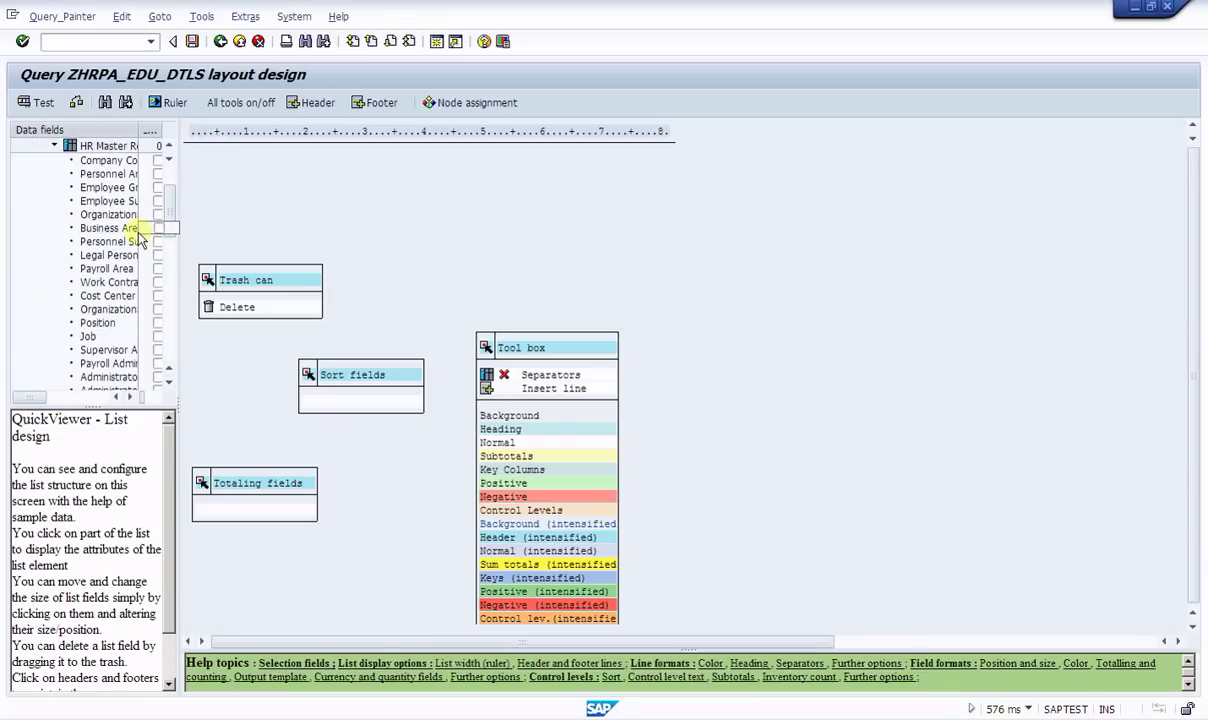
left_click_drag(142, 127, 227, 155)
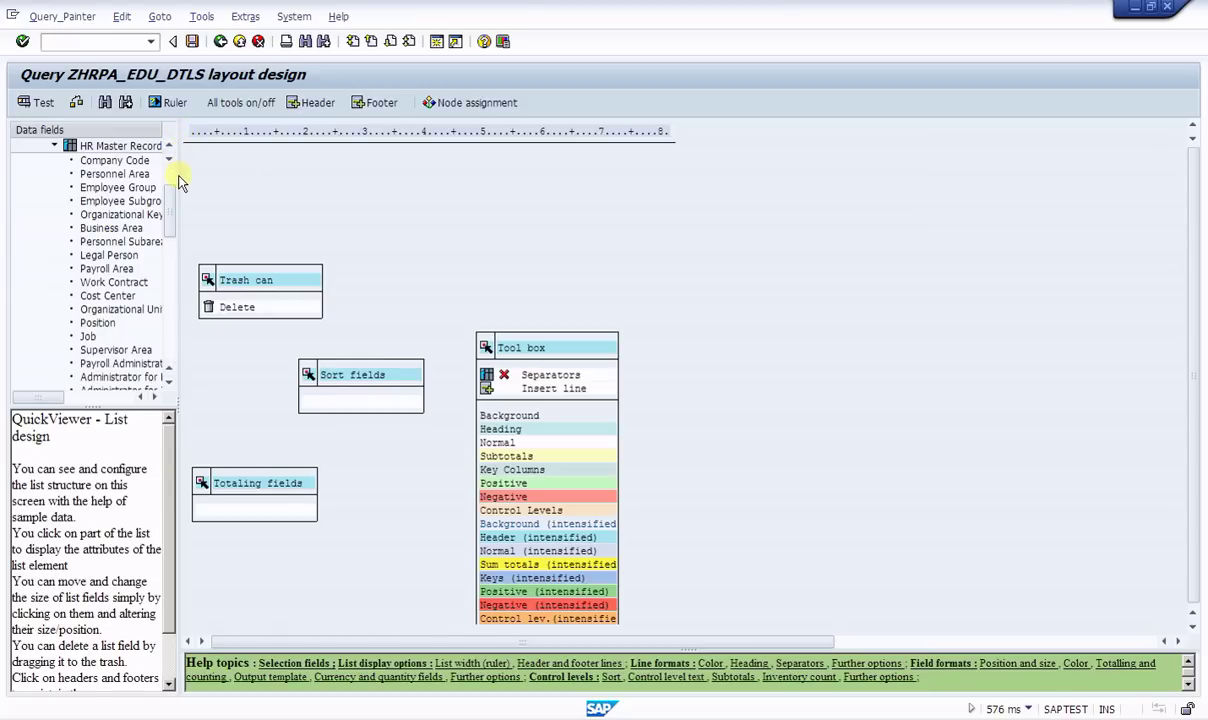
left_click_drag(180, 180, 478, 226)
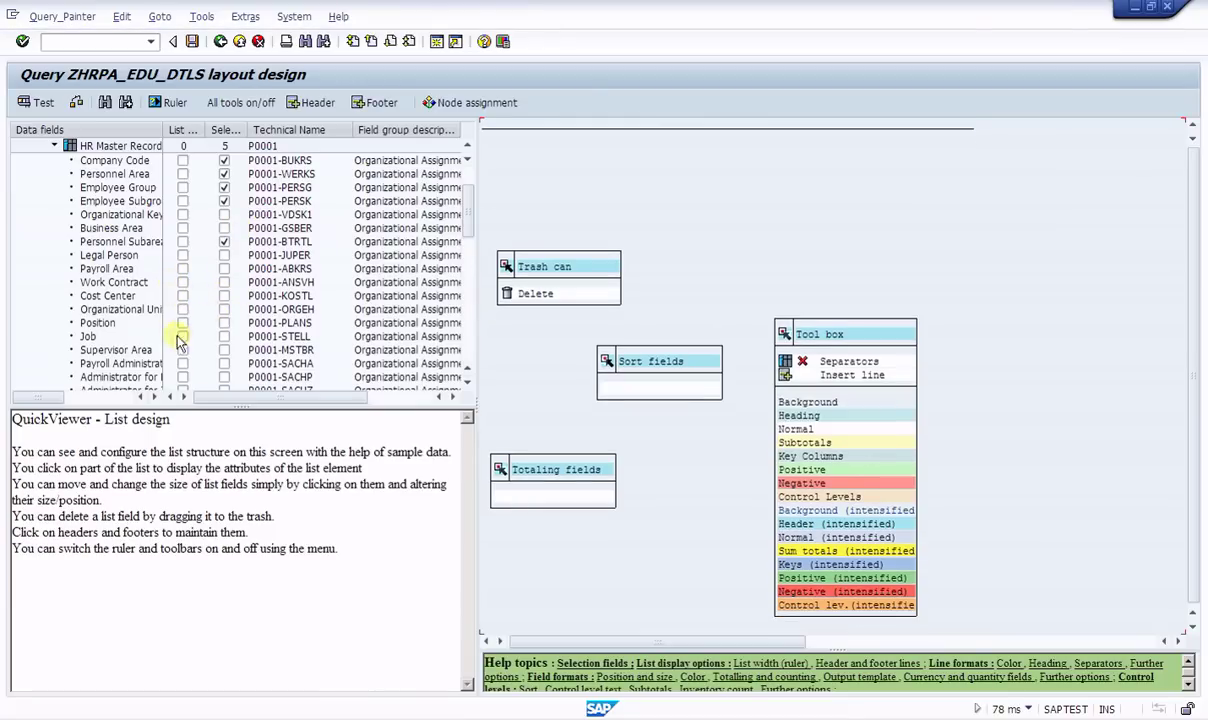
left_click(467, 382)
left_click(466, 383)
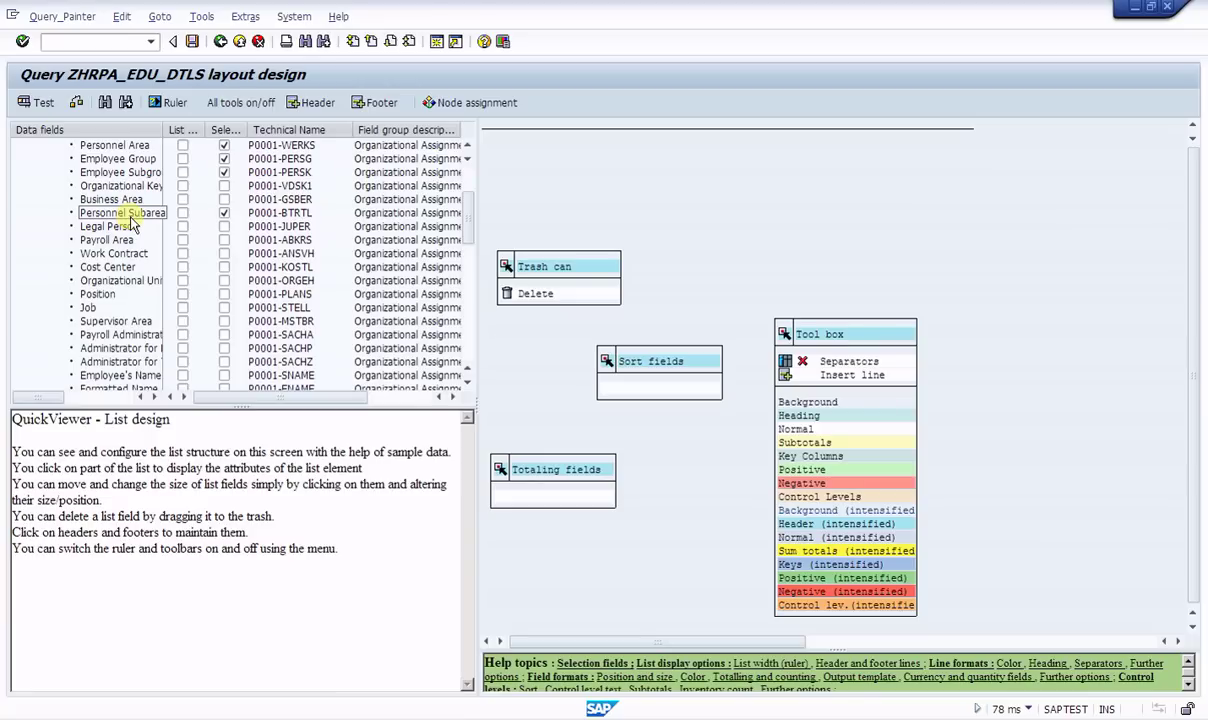
left_click(130, 218)
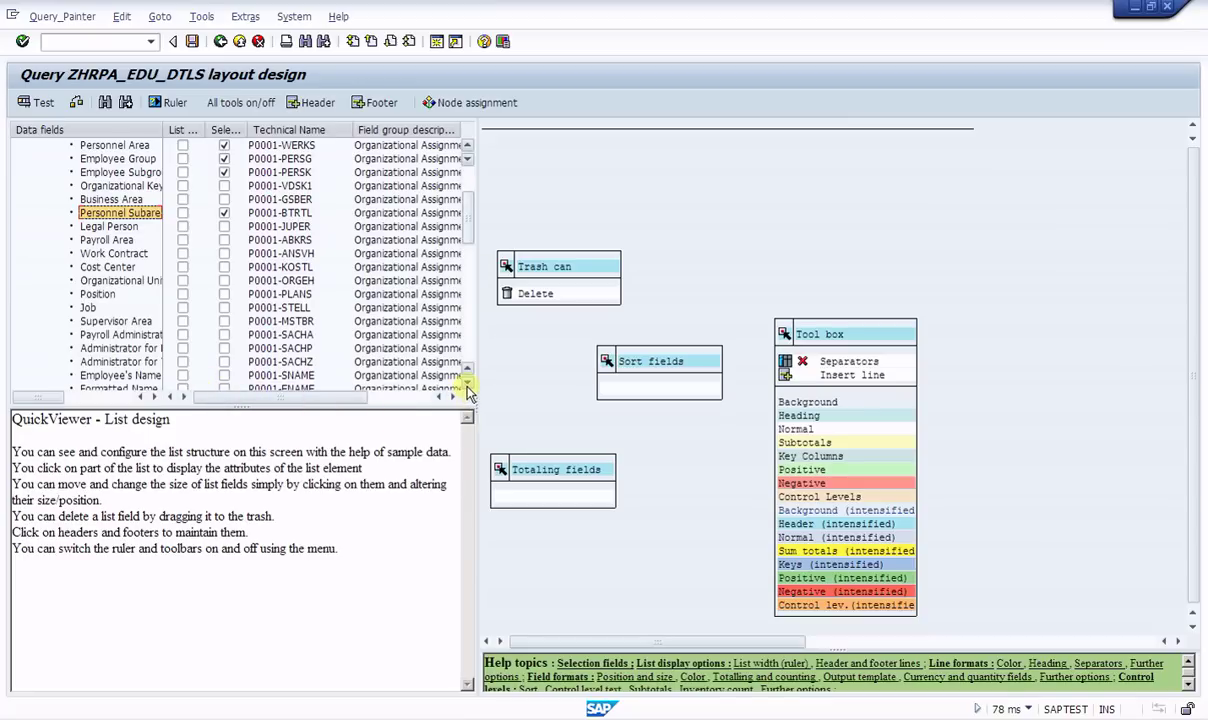
scroll(443, 370, "down", 4)
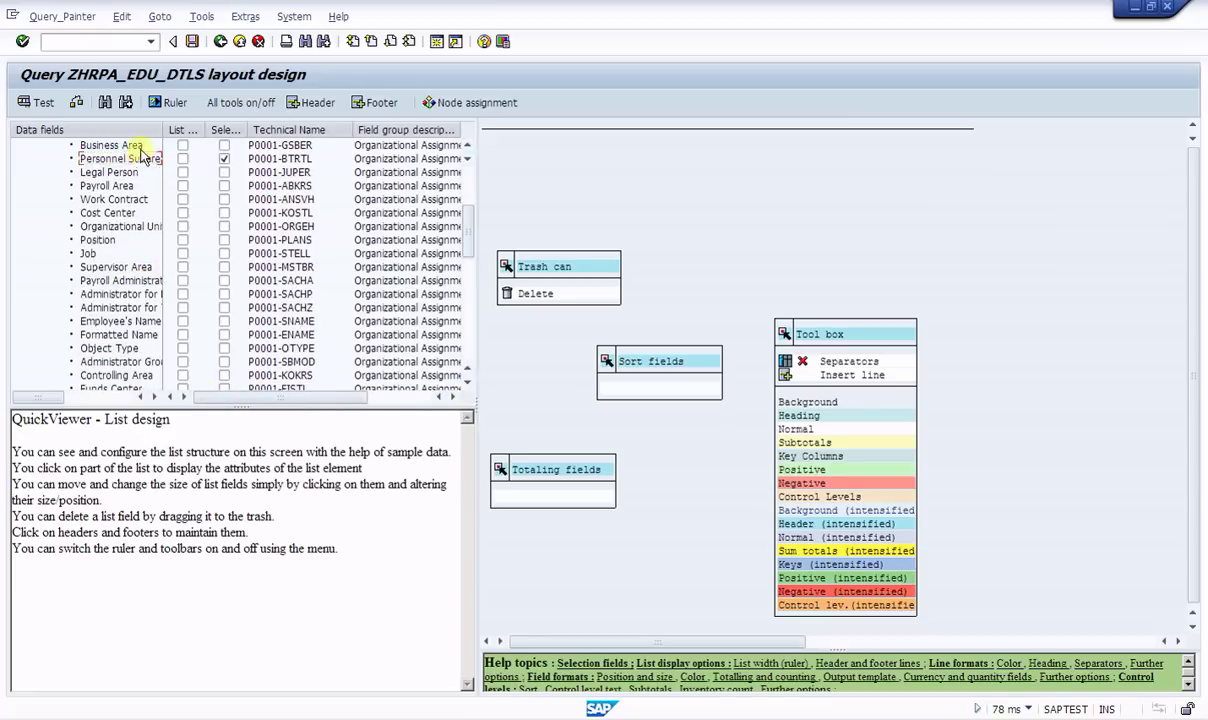
left_click(185, 130)
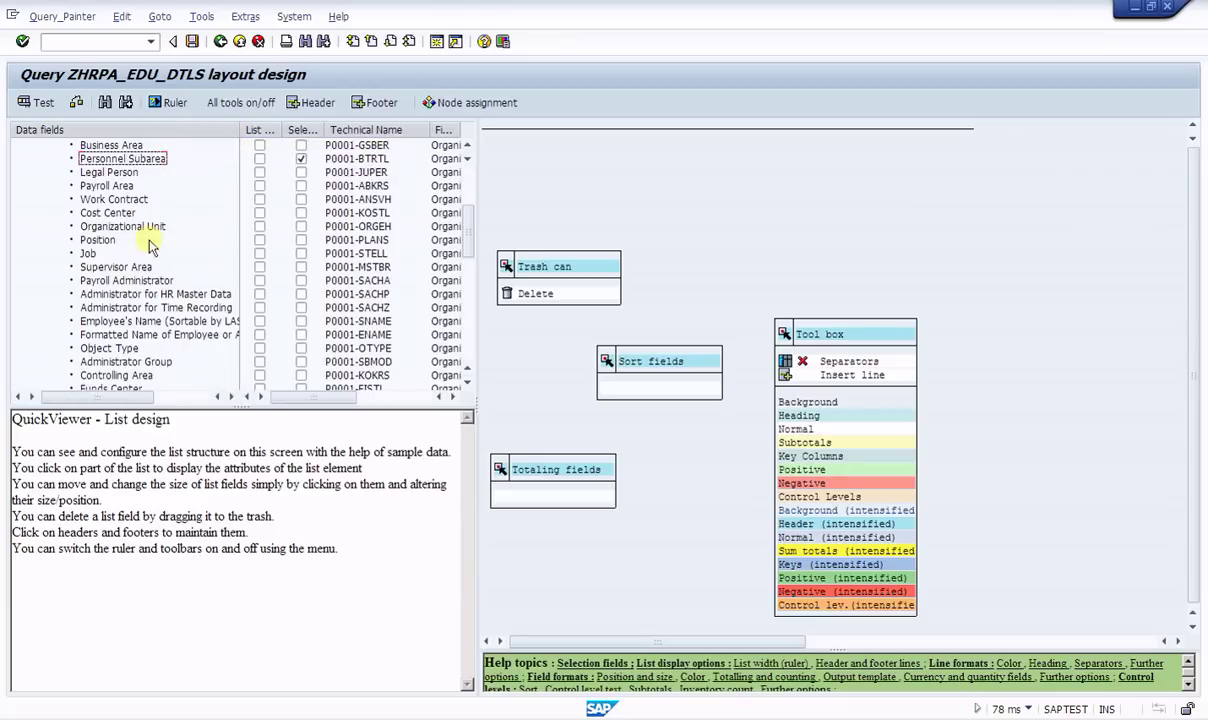
Step: Add Formatted Name of Employee or Applicant from Infotype 0001 and Personnel Number from Infotype 0000 as list fields
left_click(125, 173)
key("Down")
key("Down")
key("Down")
key("Down")
key("Down")
key("Down")
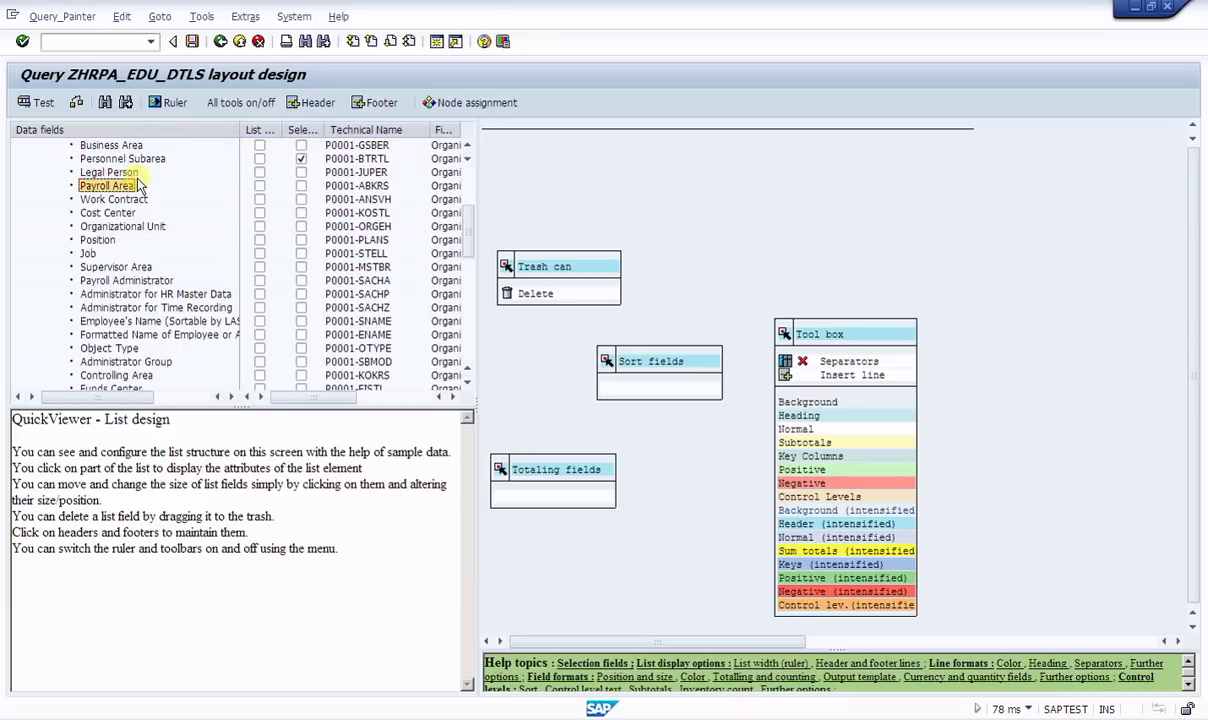
scroll(203, 307, "down", 2)
scroll(203, 307, "down", 5)
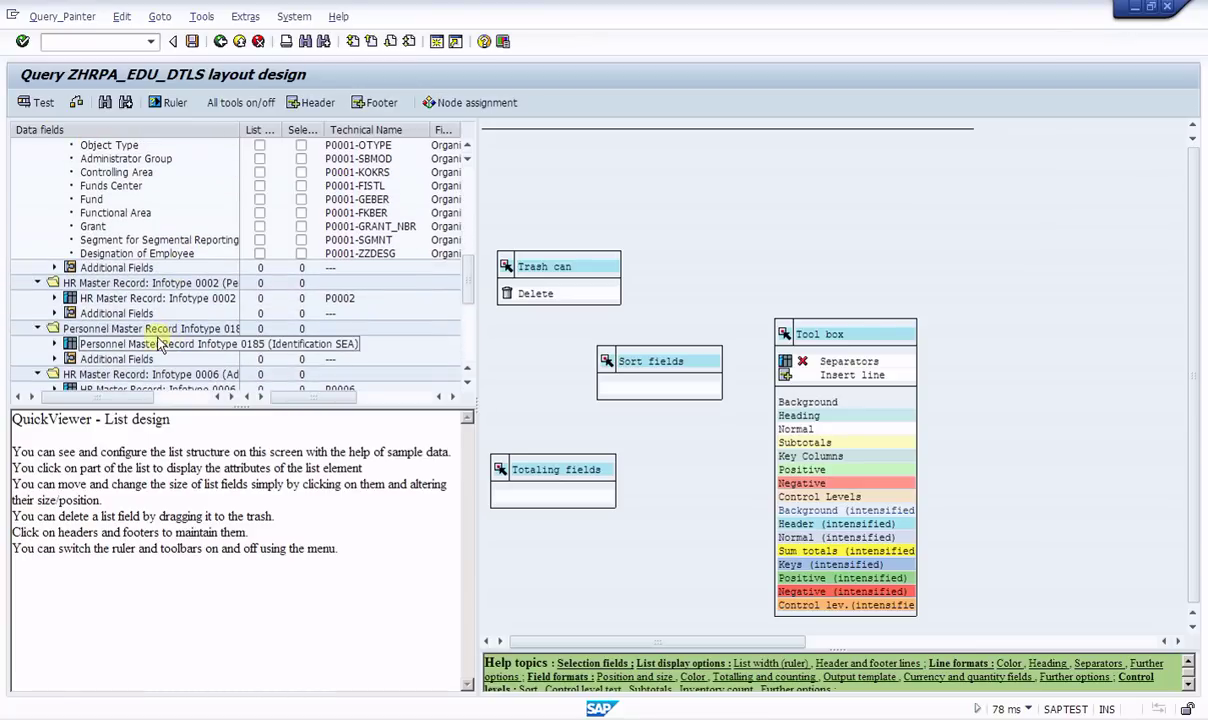
scroll(180, 300, "up", 2)
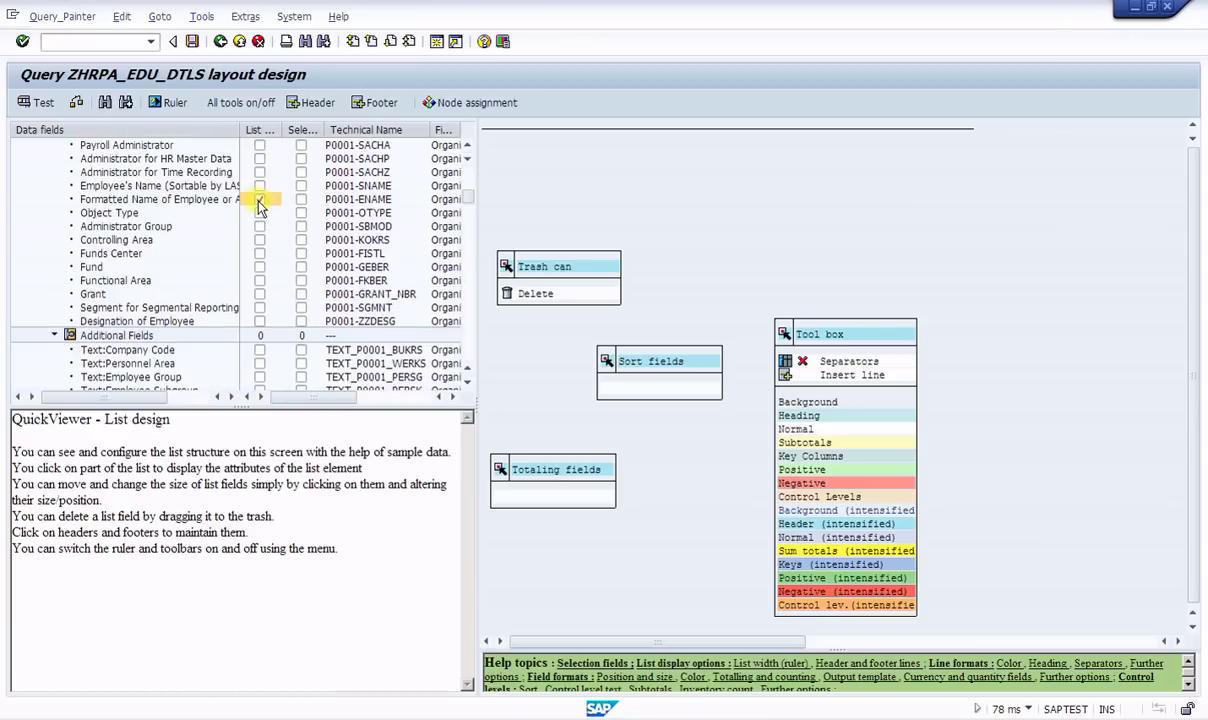
left_click(259, 199)
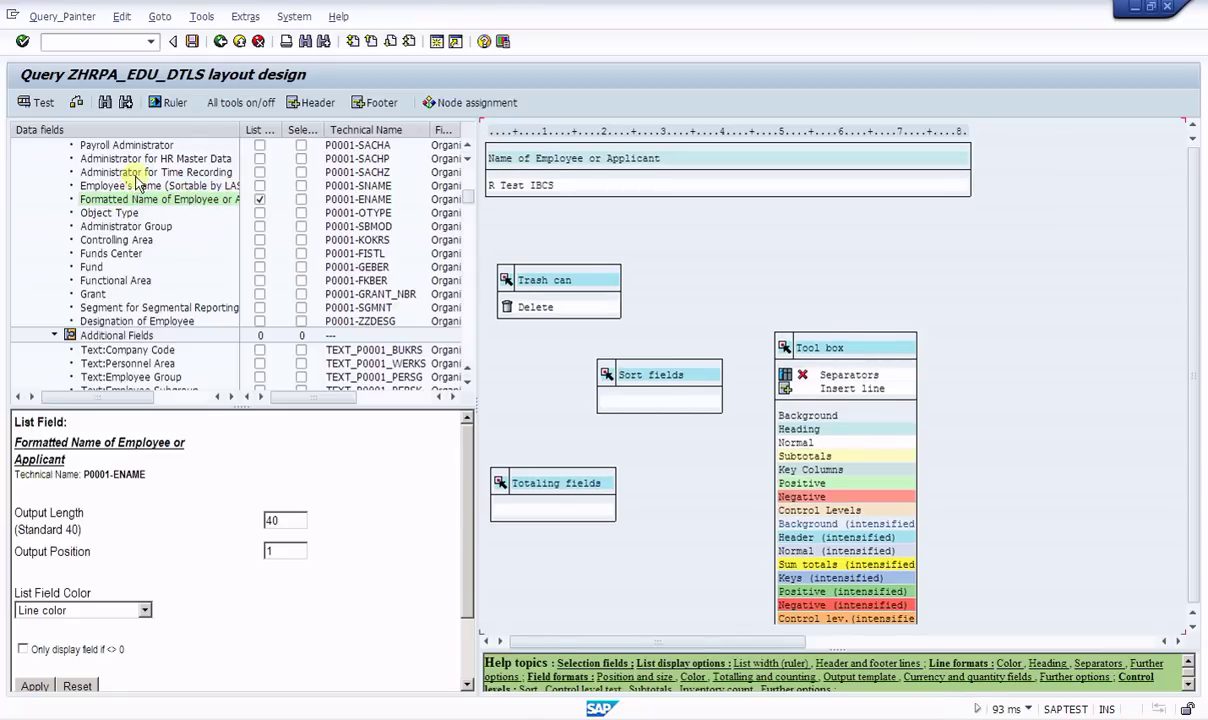
left_click_drag(150, 199, 58, 188)
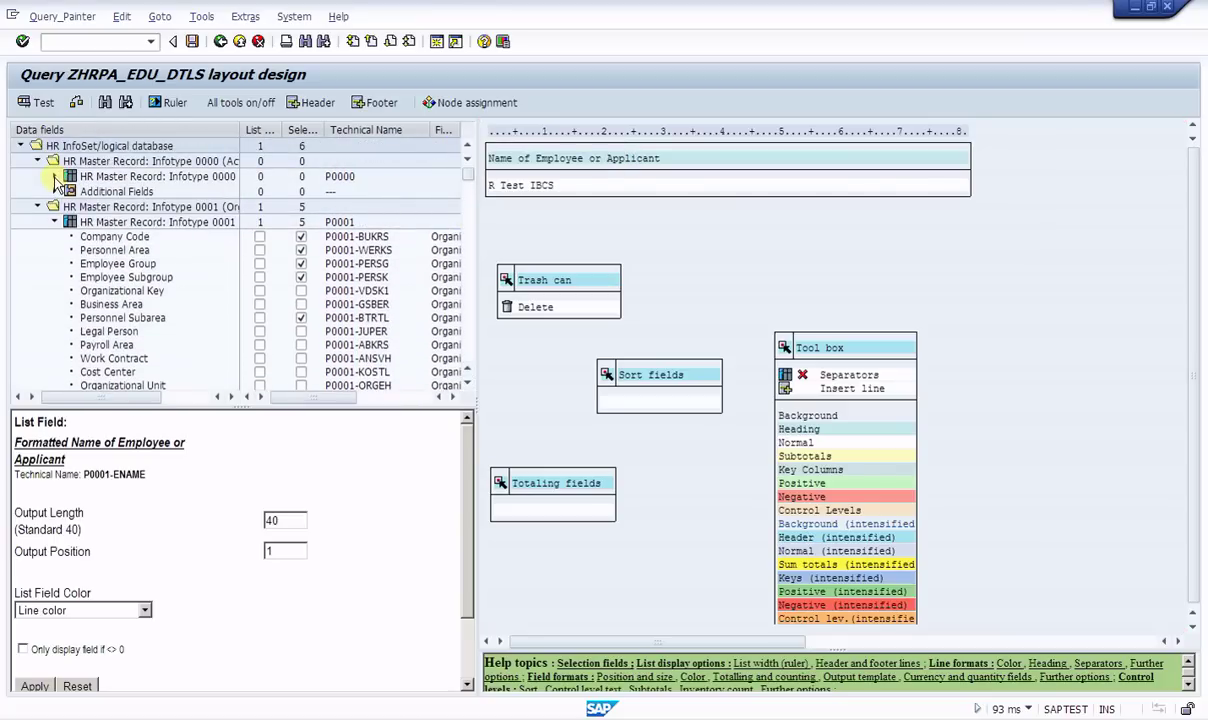
left_click(56, 177)
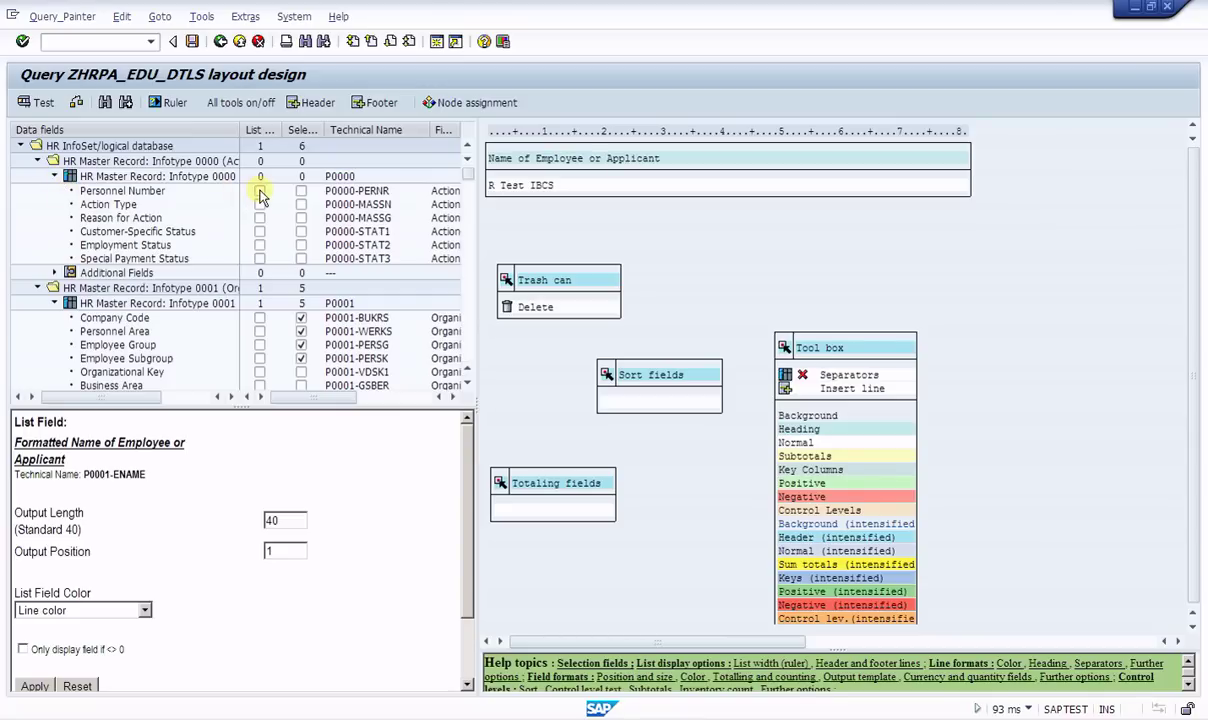
left_click(260, 191)
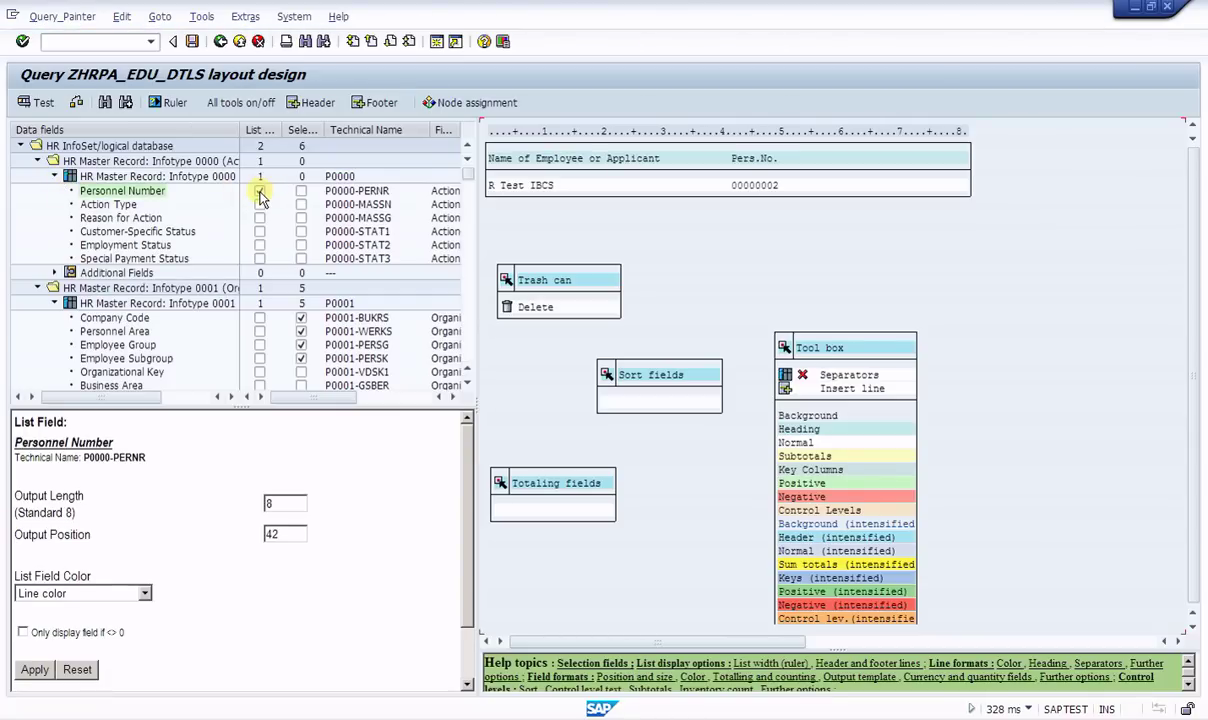
Step: Remove Personnel Number and Formatted Name of Employee or Applicant from the list fields
left_click(260, 191)
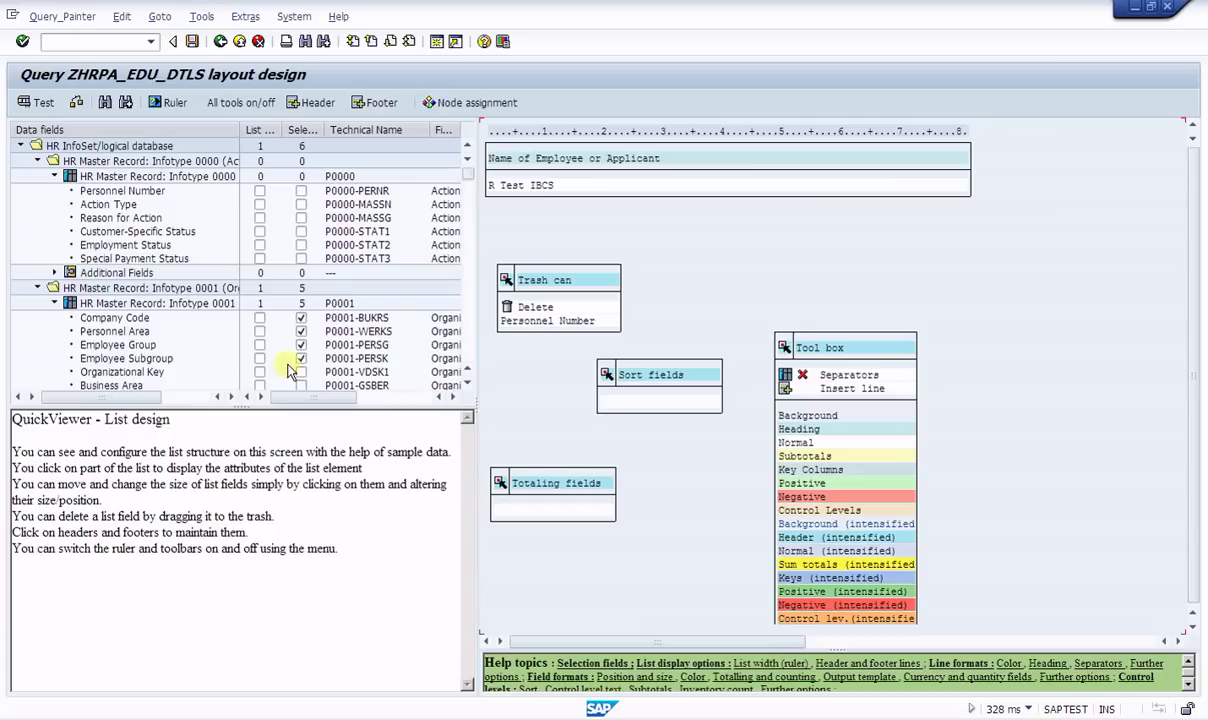
left_click(468, 385)
scroll(468, 385, "down", 6)
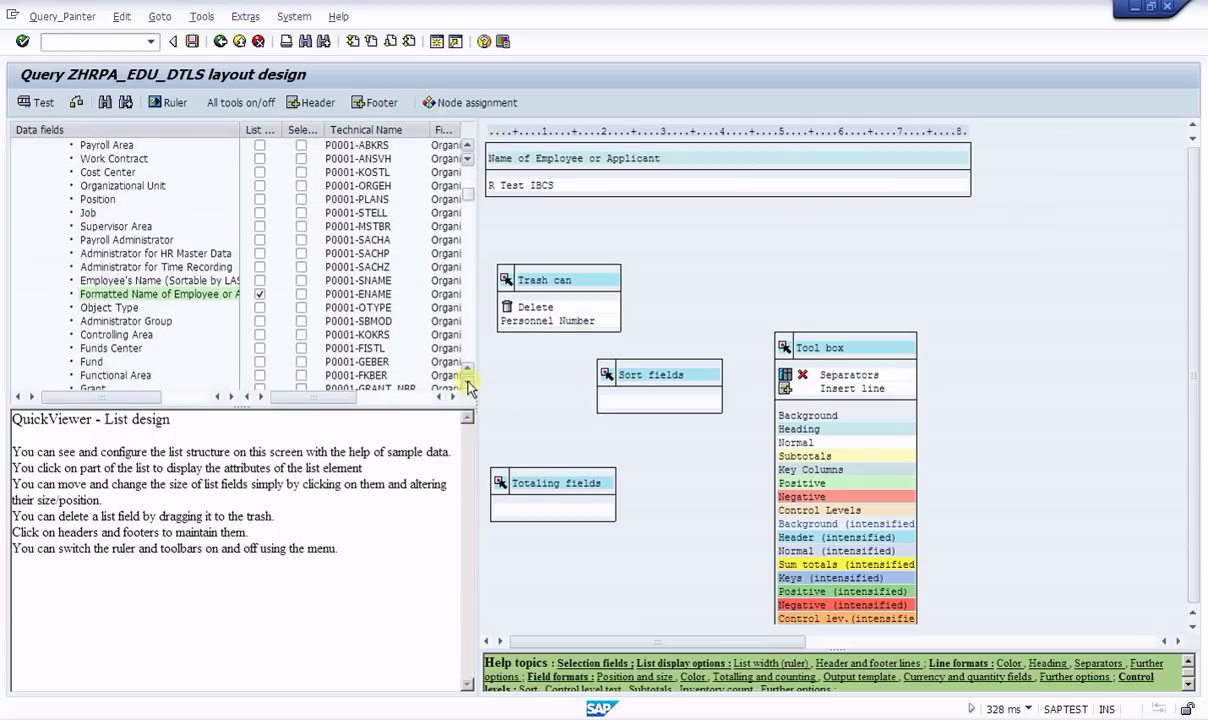
left_click(260, 294)
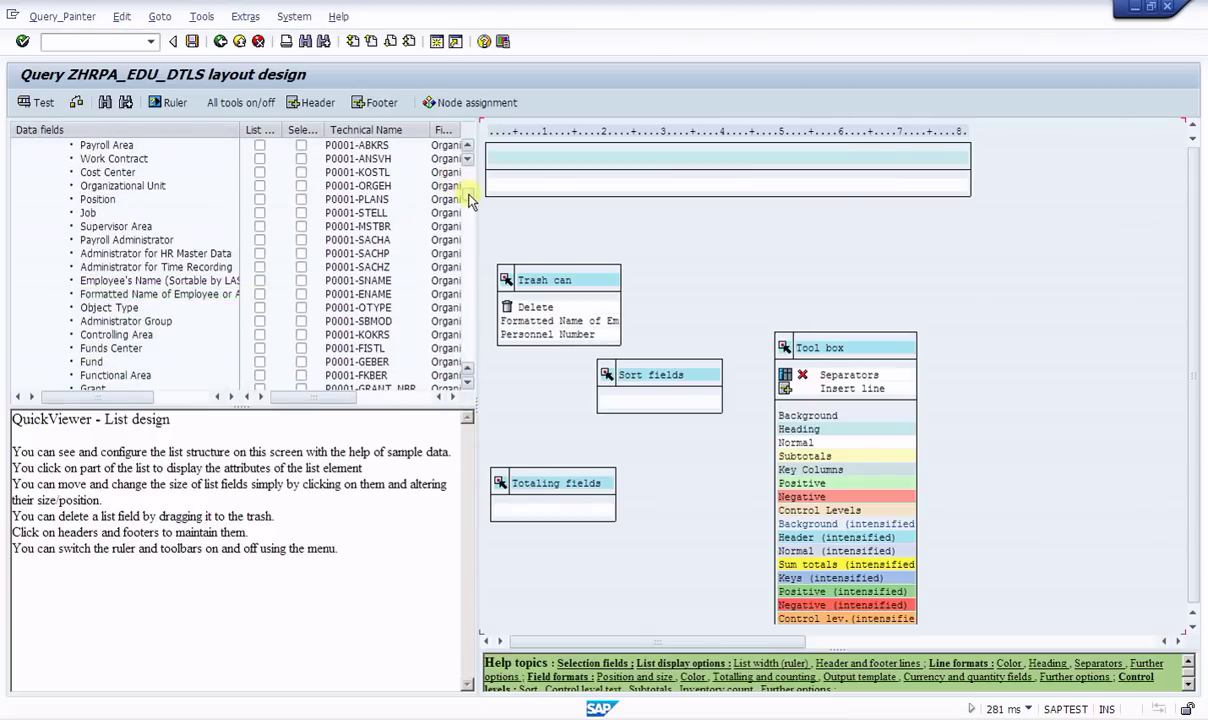
Step: Add Personnel Number as the first list field, followed by Formatted Name of Employee or Applicant
left_click(260, 191)
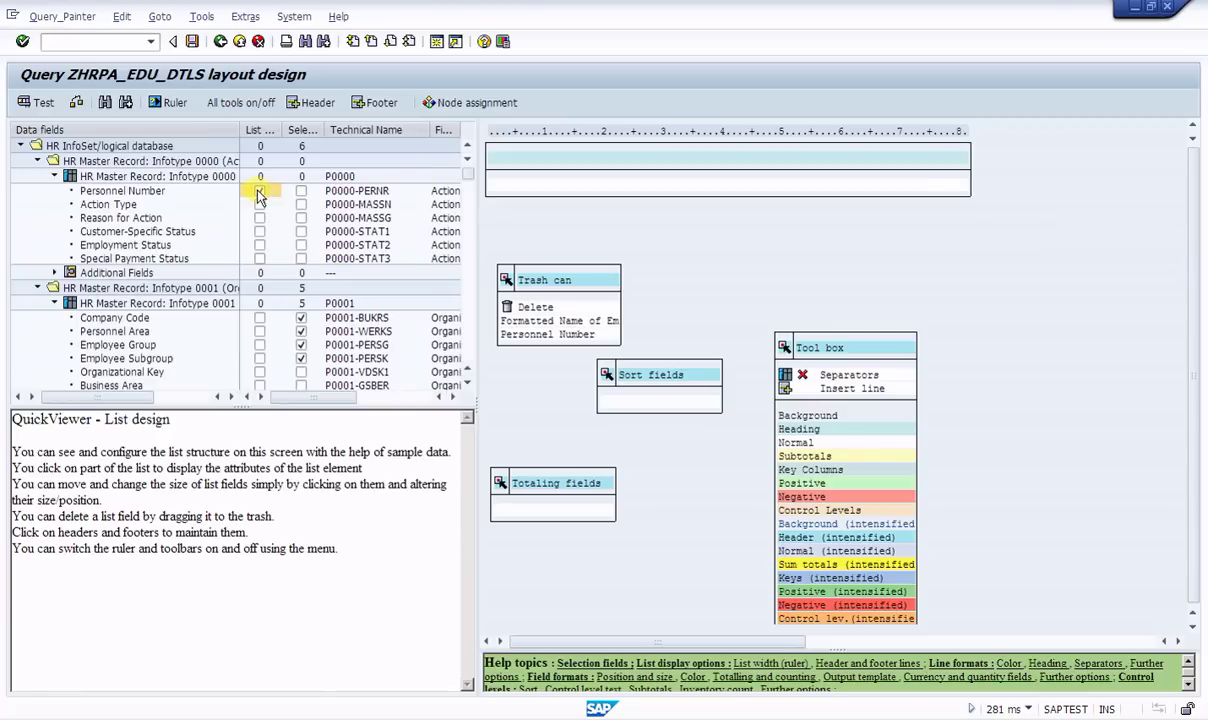
left_click(467, 384)
left_click(467, 384)
scroll(467, 387, "down", 4)
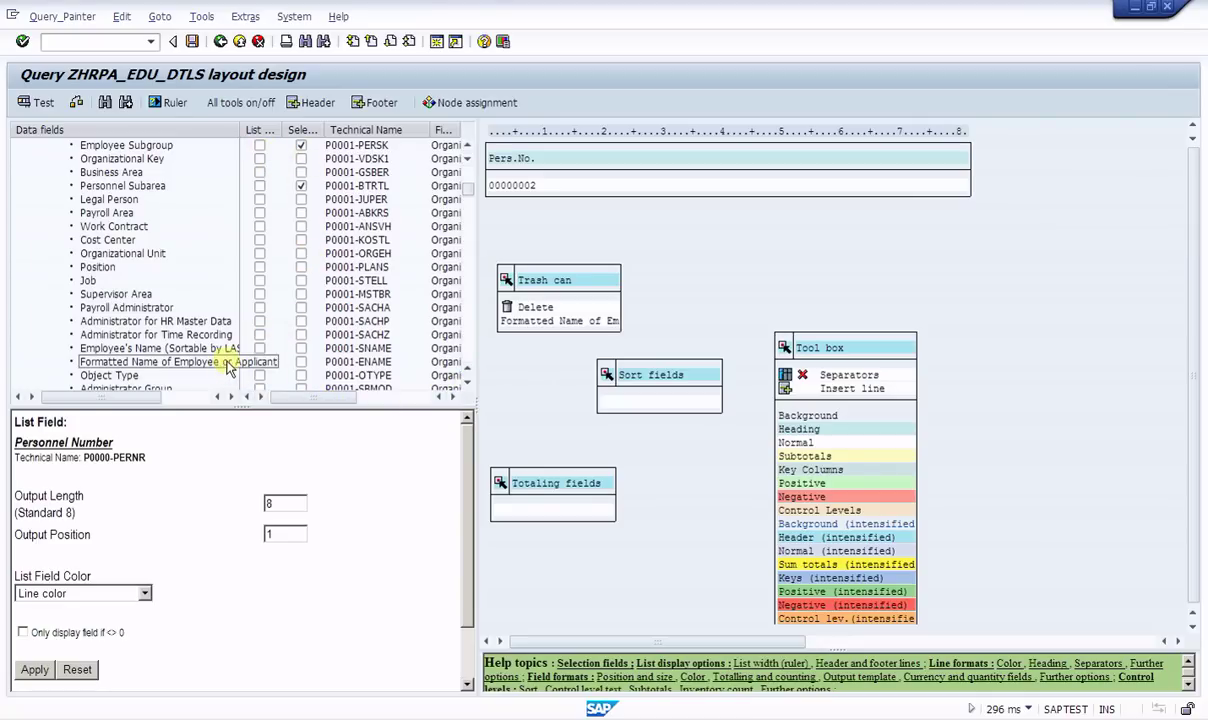
left_click(259, 364)
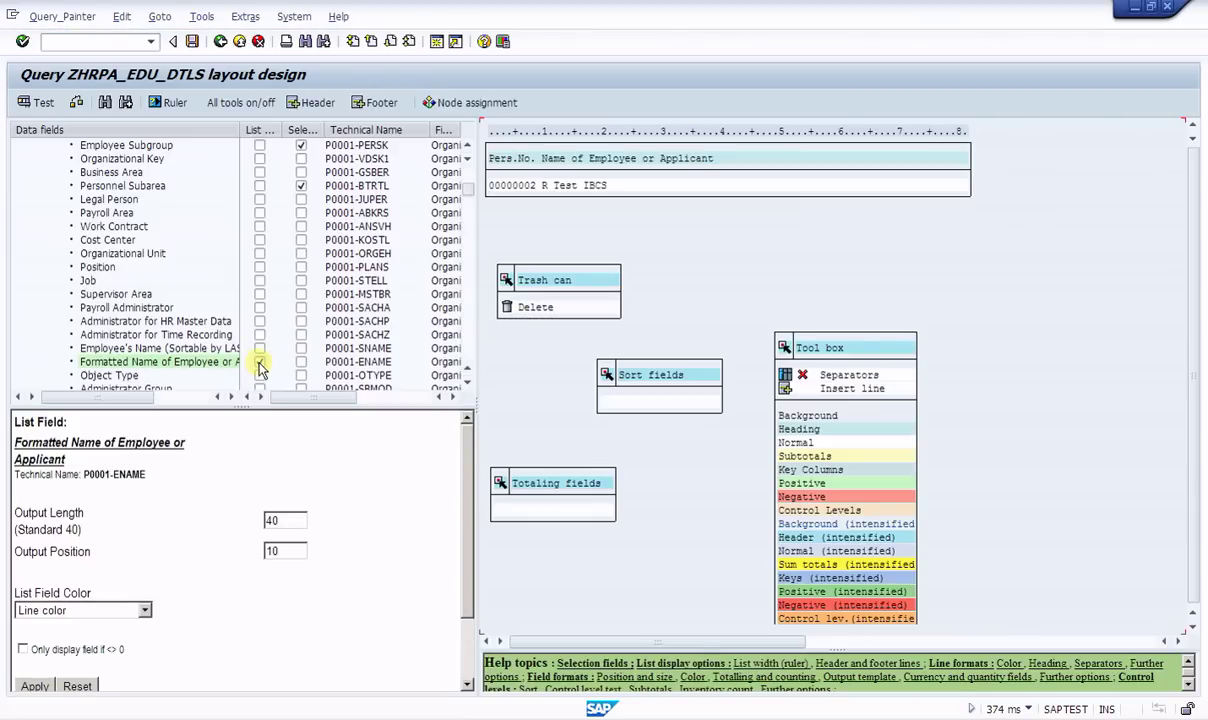
Step: Add the Infotype 0001 text fields for Company Code, Personnel Area, Employee Group, Employee Subgroup and Personnel Subarea to the list, leaving out Business Area
left_click(467, 381)
scroll(467, 388, "down", 5)
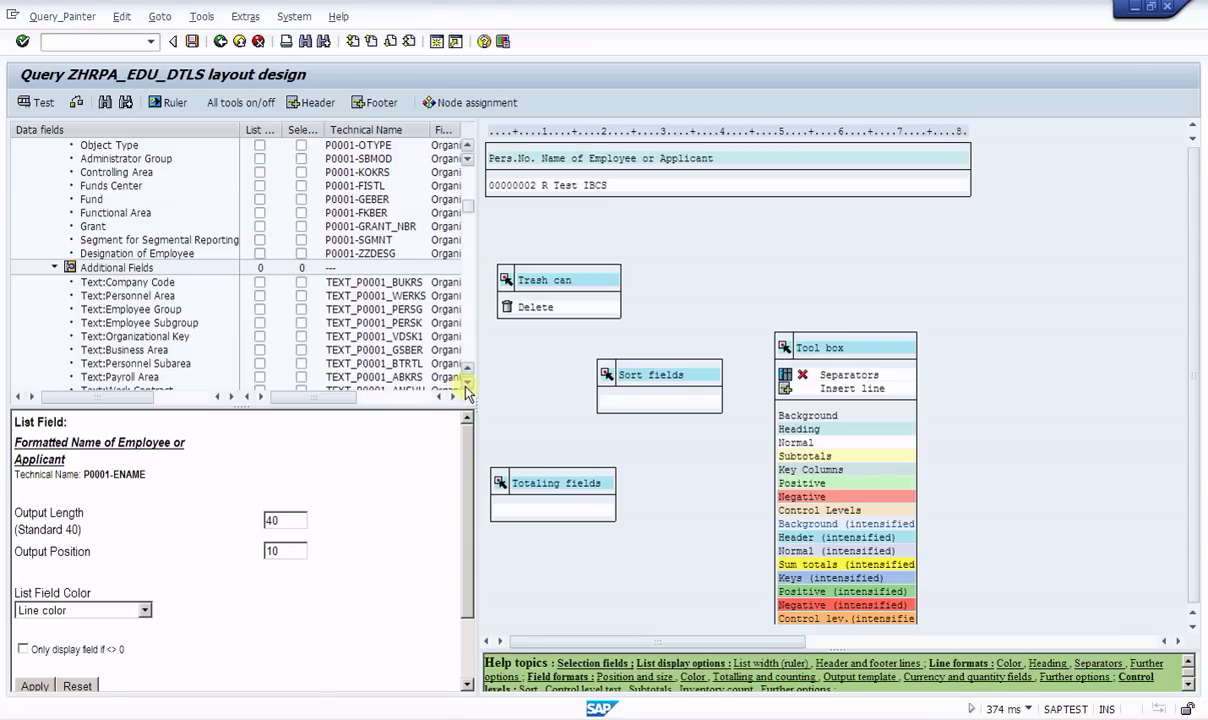
left_click(259, 282)
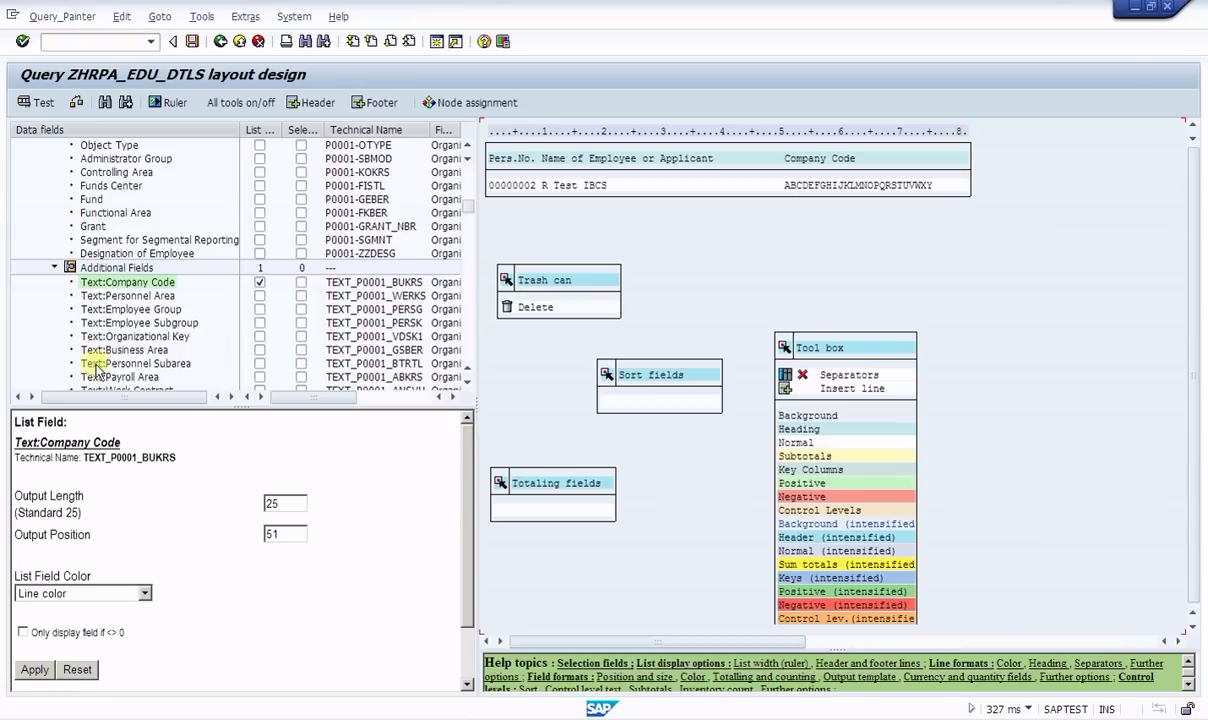
left_click(260, 298)
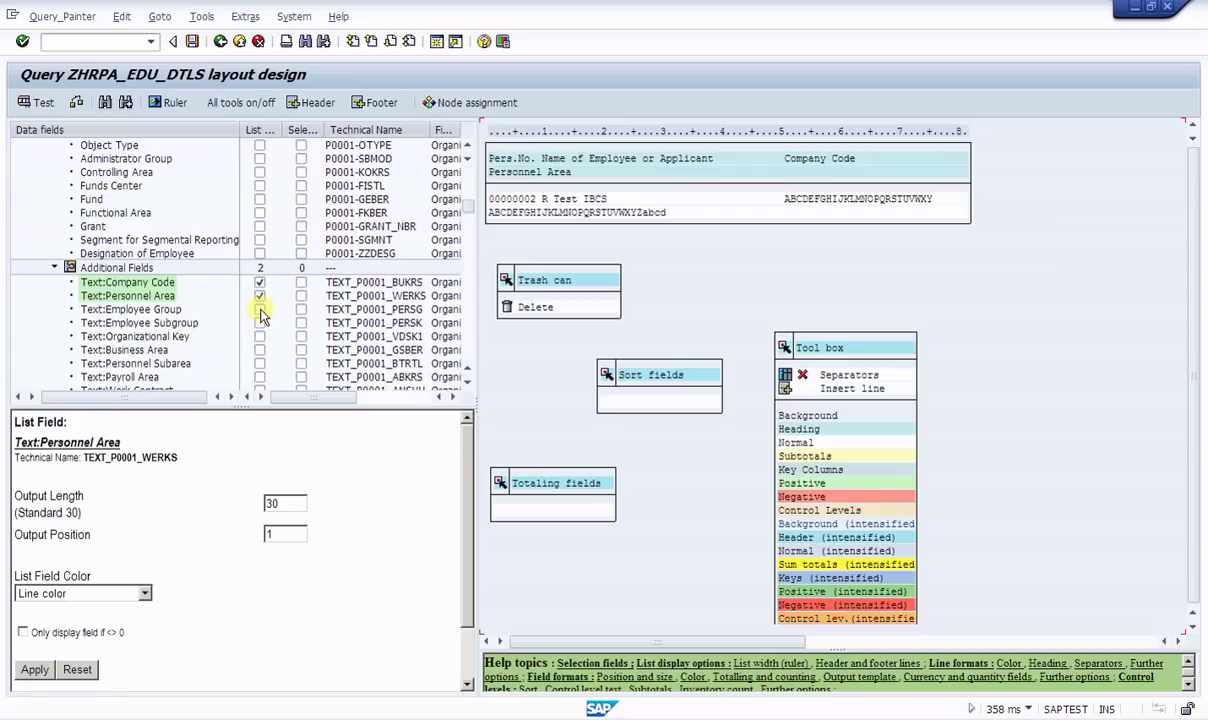
left_click(261, 312)
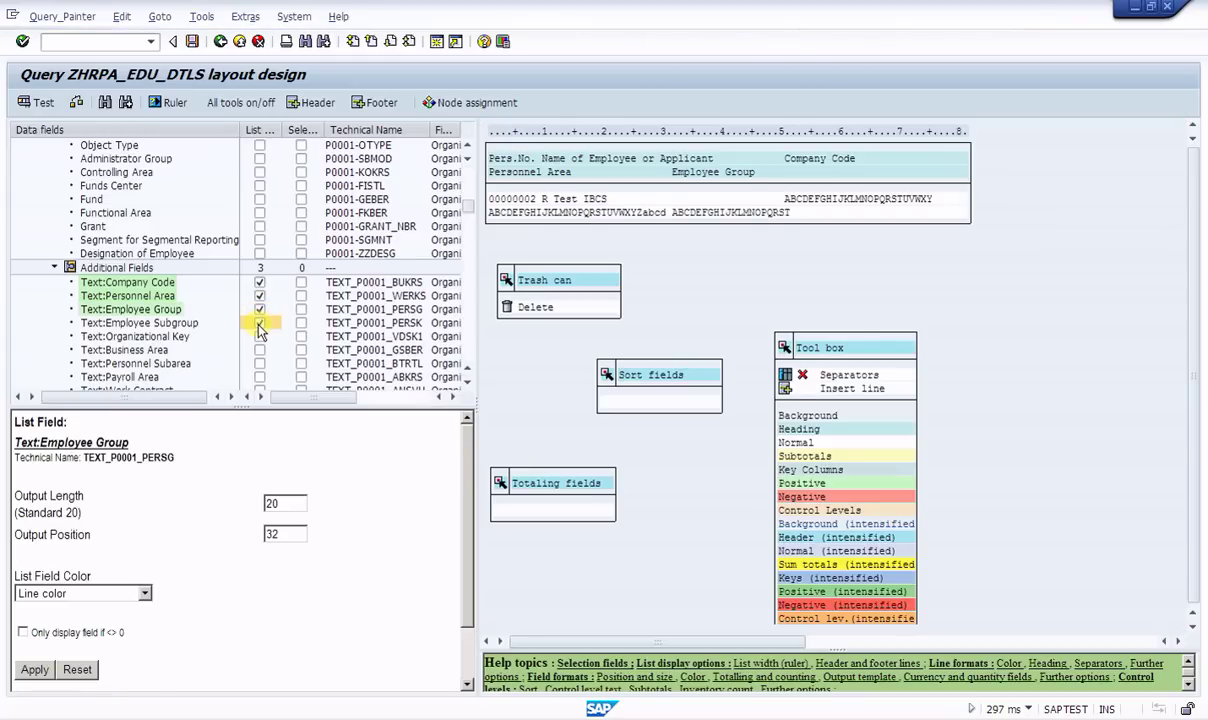
left_click(259, 324)
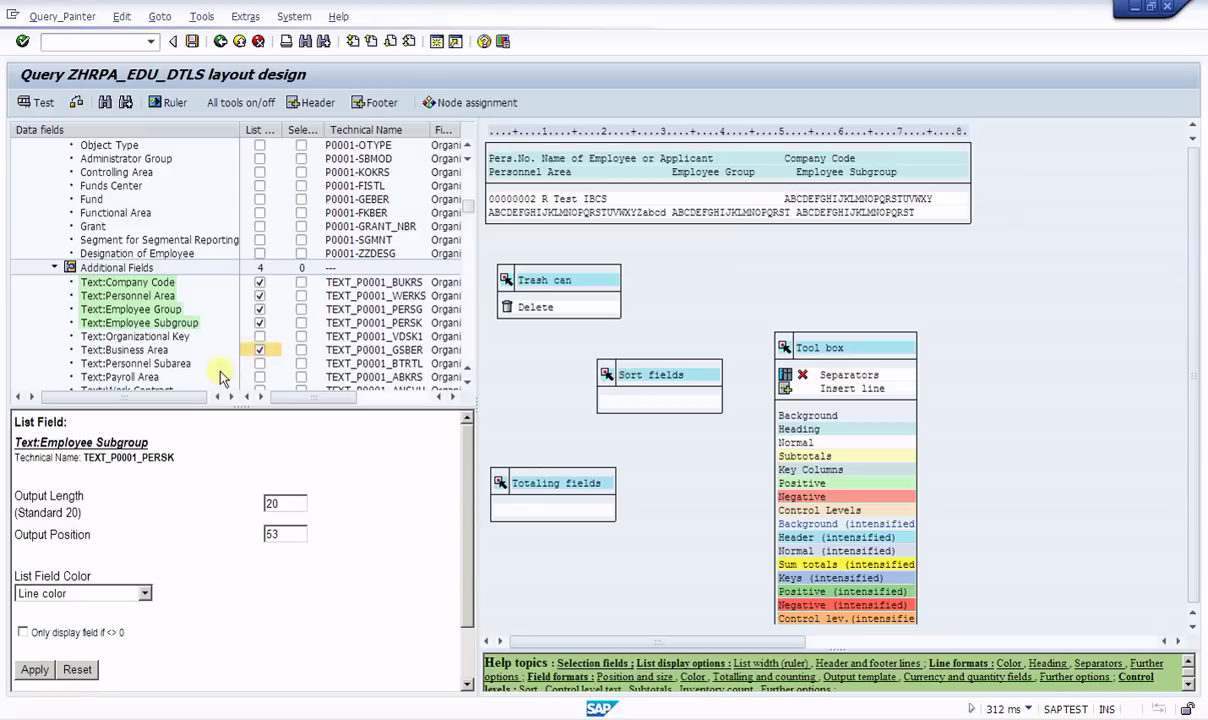
left_click(259, 350)
left_click(259, 364)
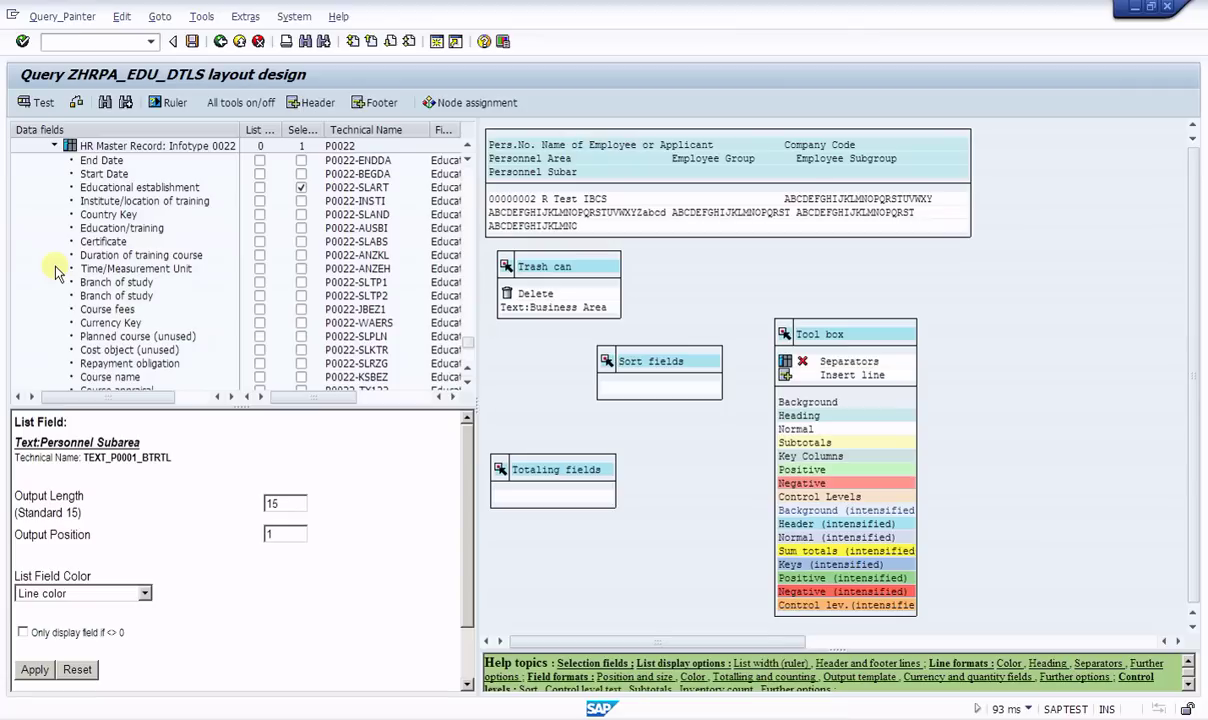
Step: Add Start Date and End Date from the Infotype 0022 record as list fields
left_click(259, 168)
left_click(260, 161)
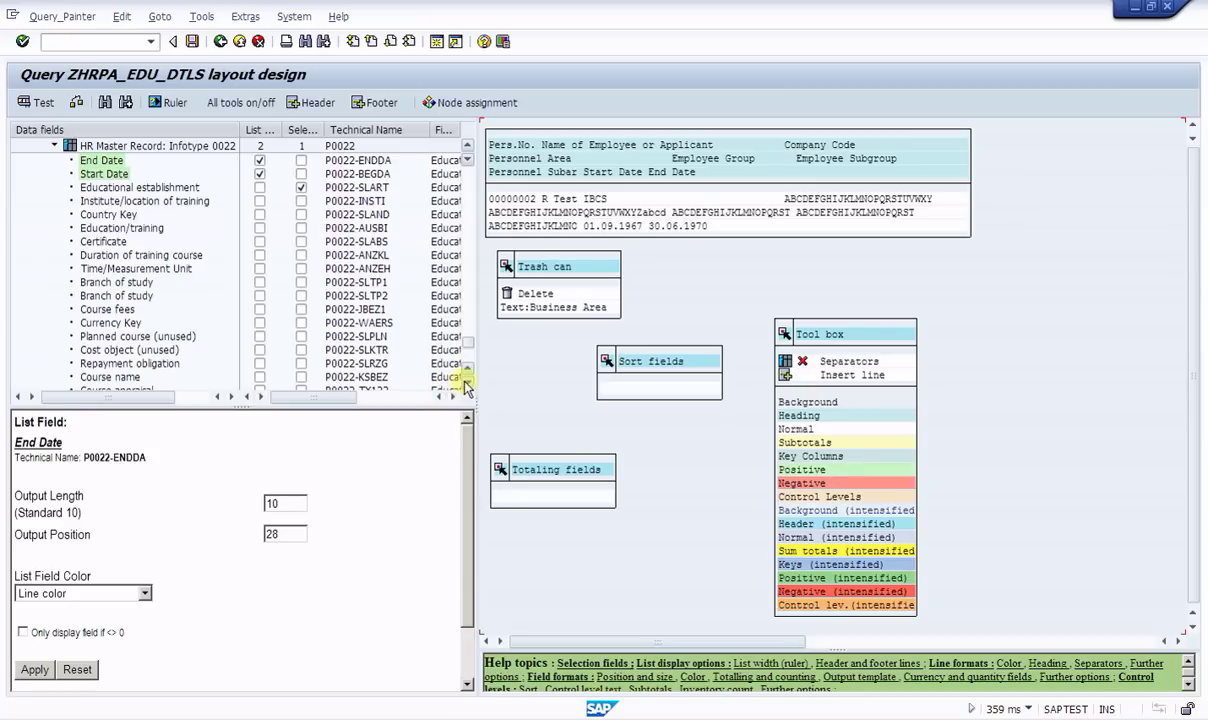
scroll(468, 385, "down", 4)
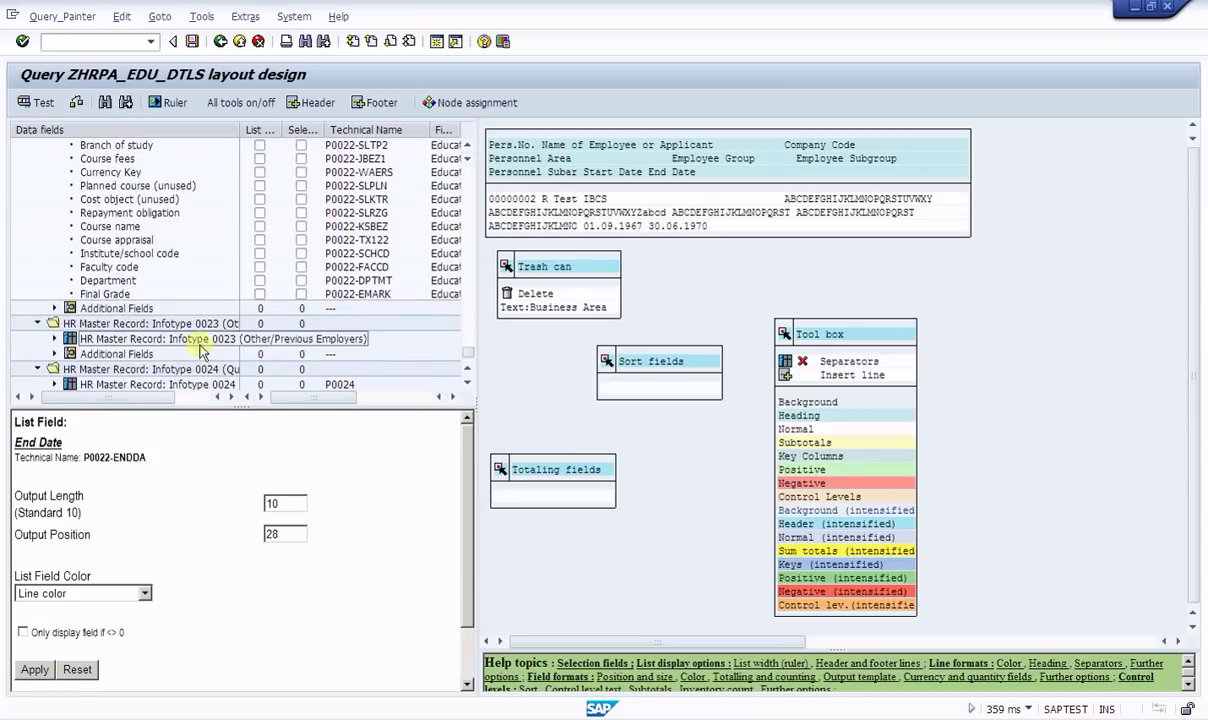
Step: Add the Infotype 0022 text fields for Educational establishment, Country Key, Education/training, Certificate and Time/Measurement Unit to the list
left_click(54, 308)
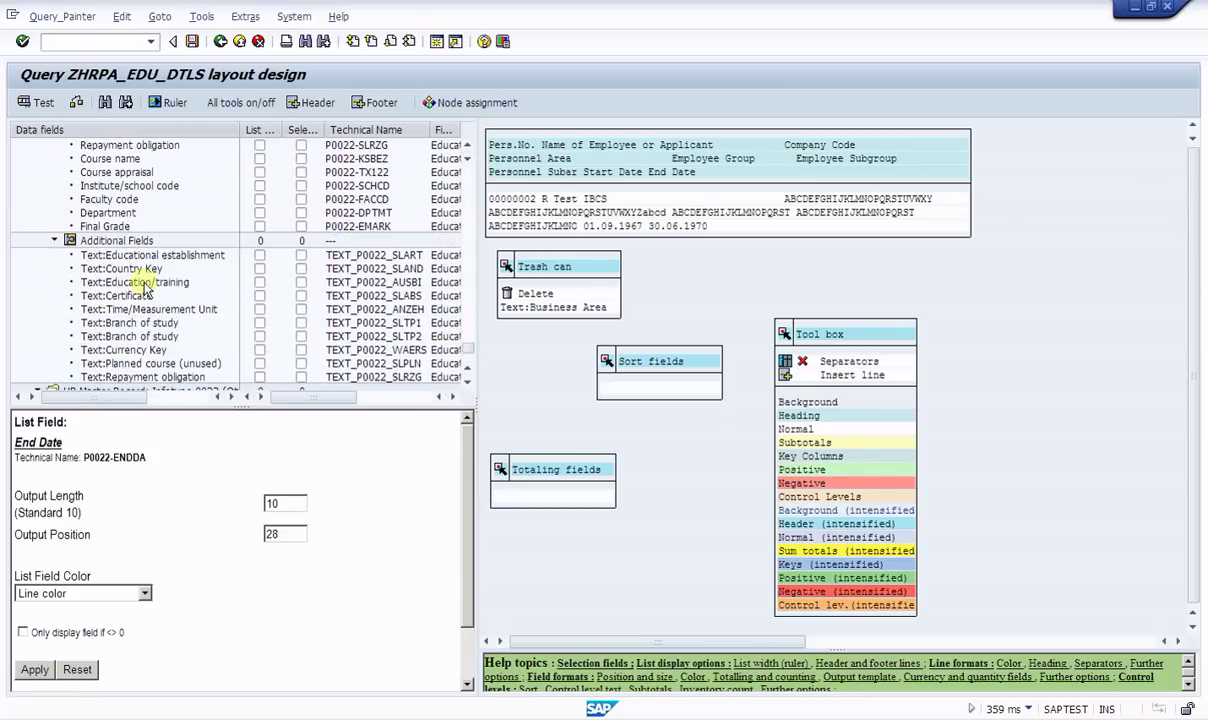
left_click(259, 255)
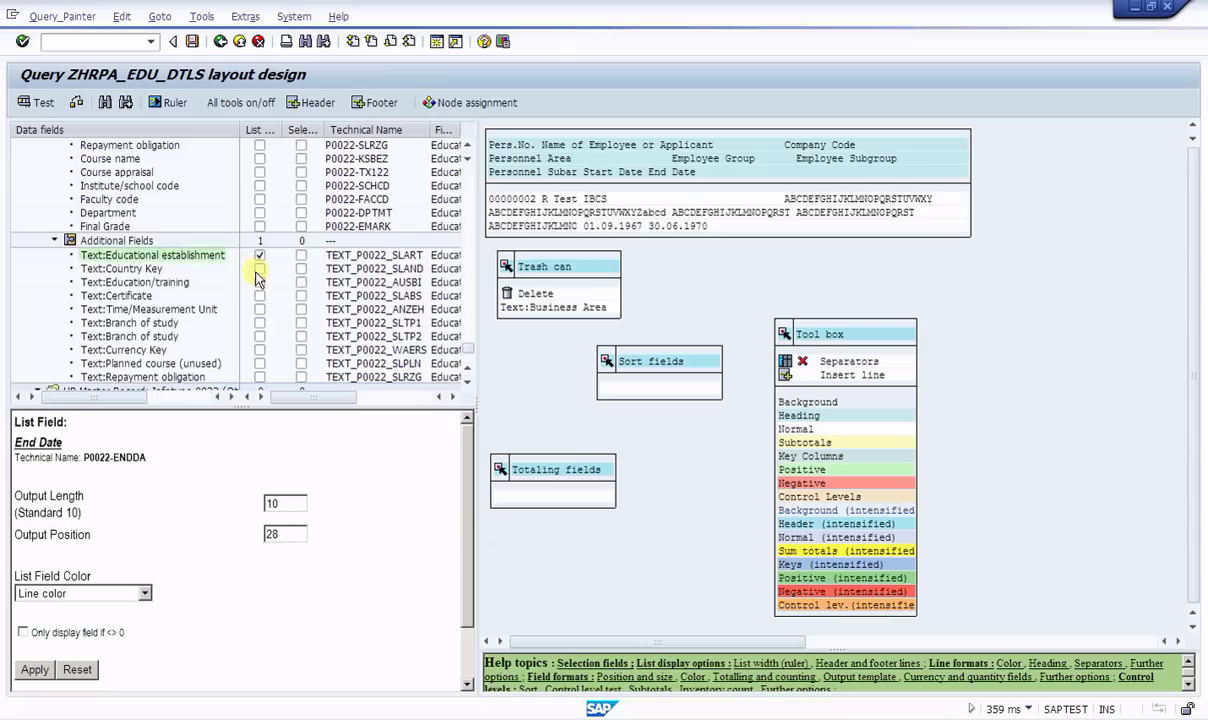
left_click(259, 268)
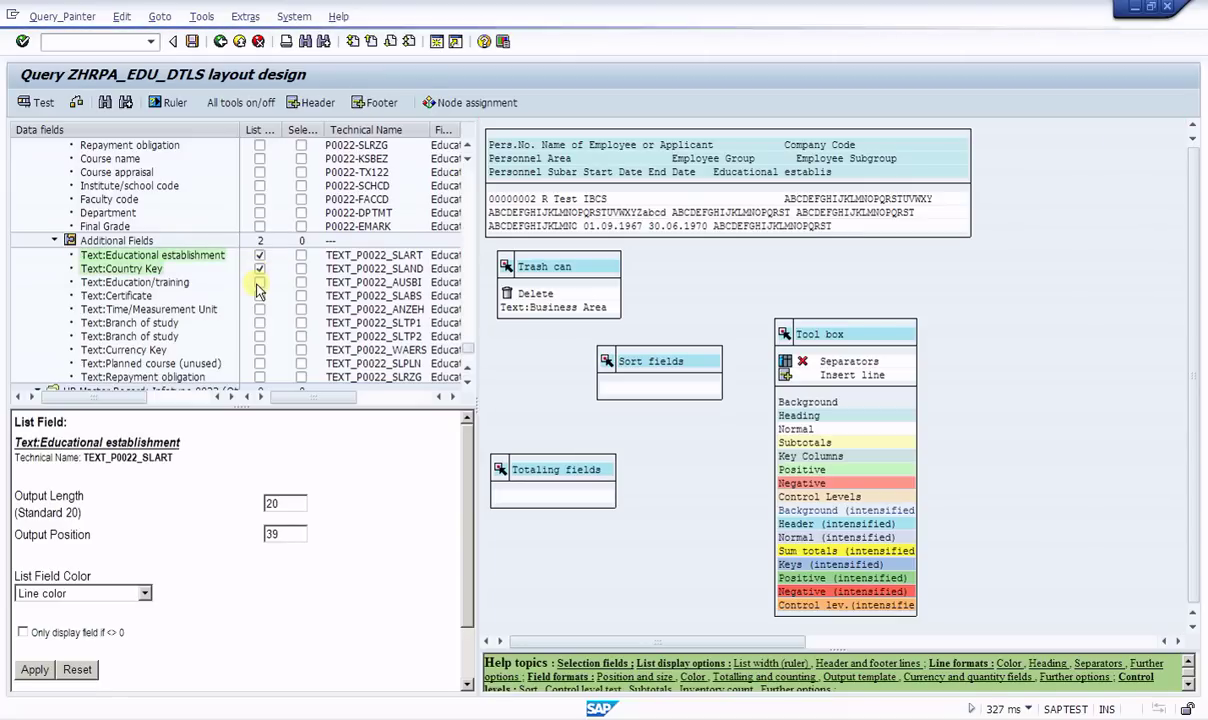
left_click(259, 282)
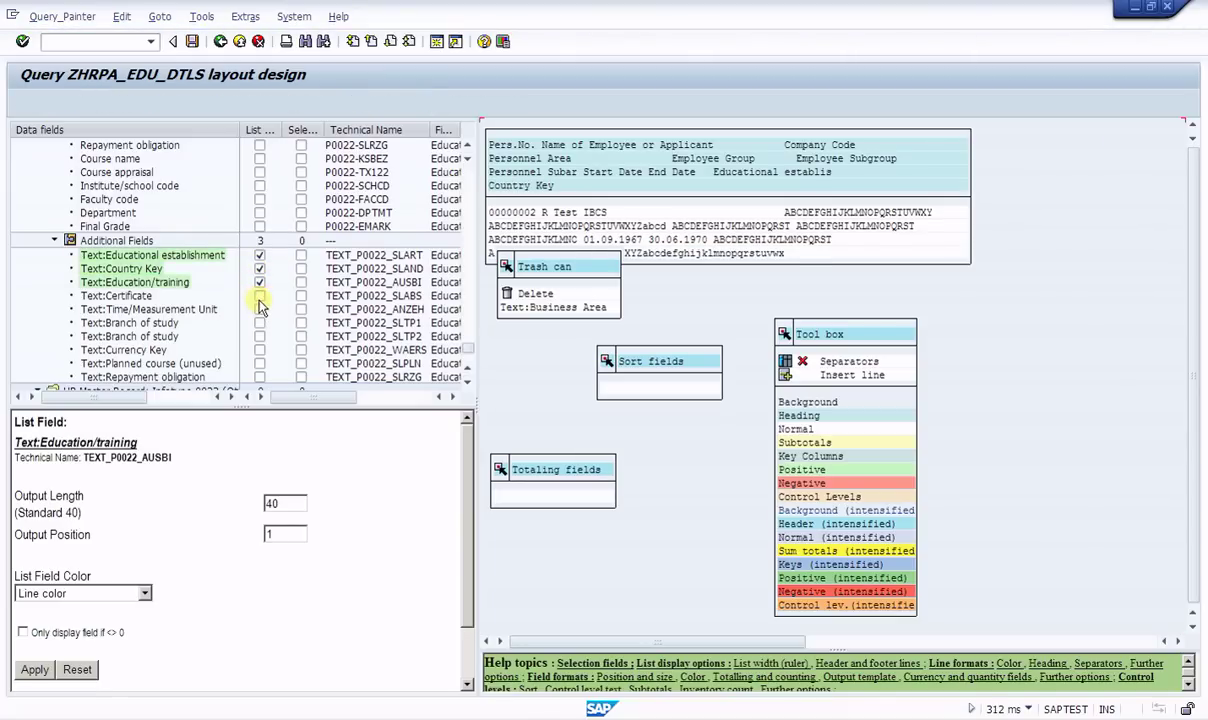
left_click(259, 296)
left_click(259, 310)
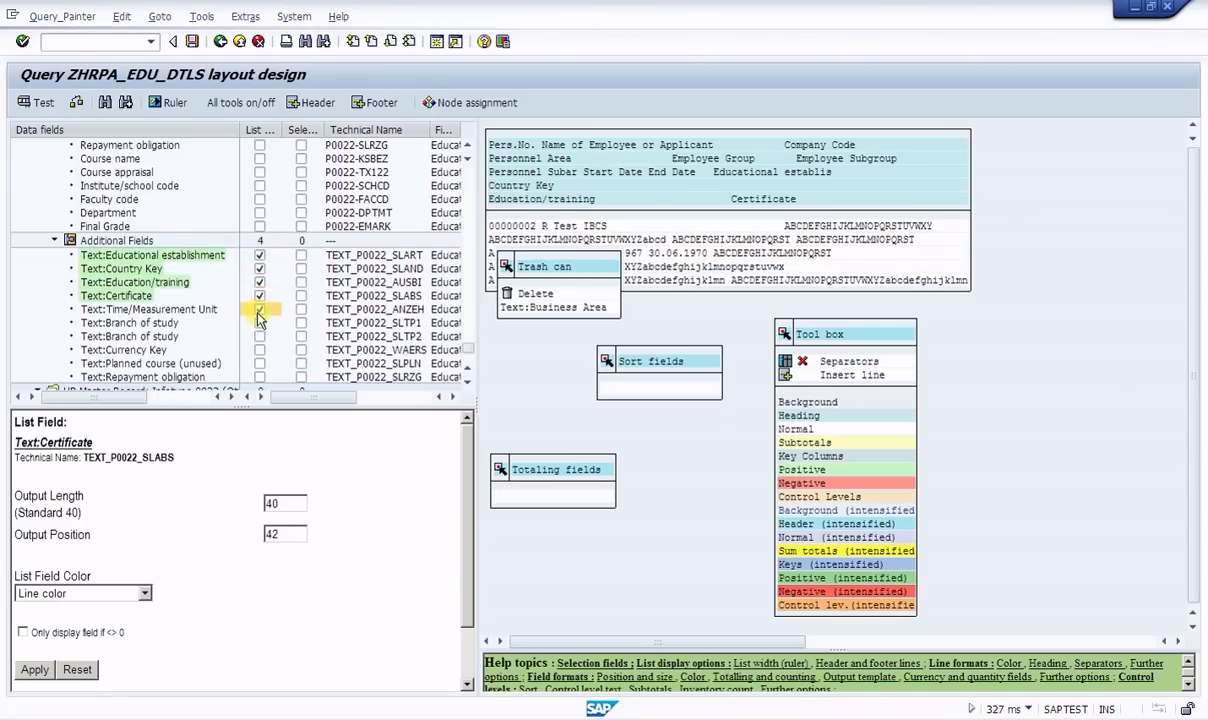
Step: Add the Infotype 0022 text field for Currency Key to the list, leaving out Branch of study and Planned course (unused)
left_click(259, 324)
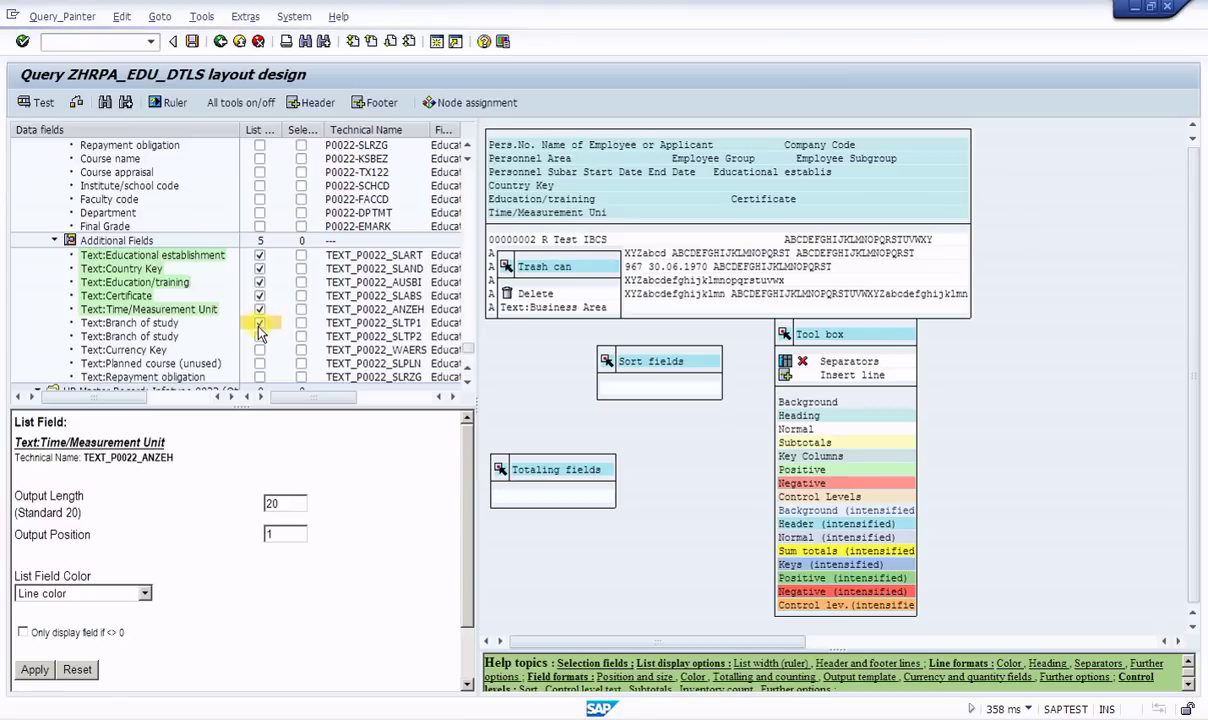
left_click(259, 324)
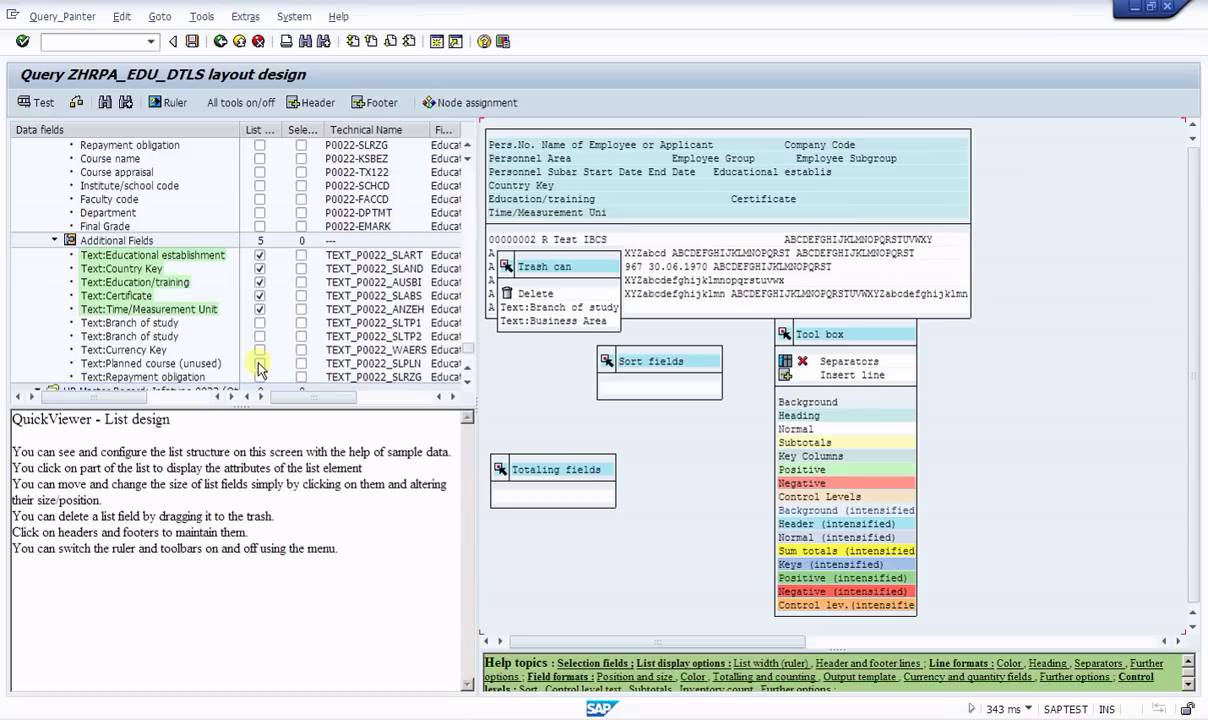
left_click(260, 351)
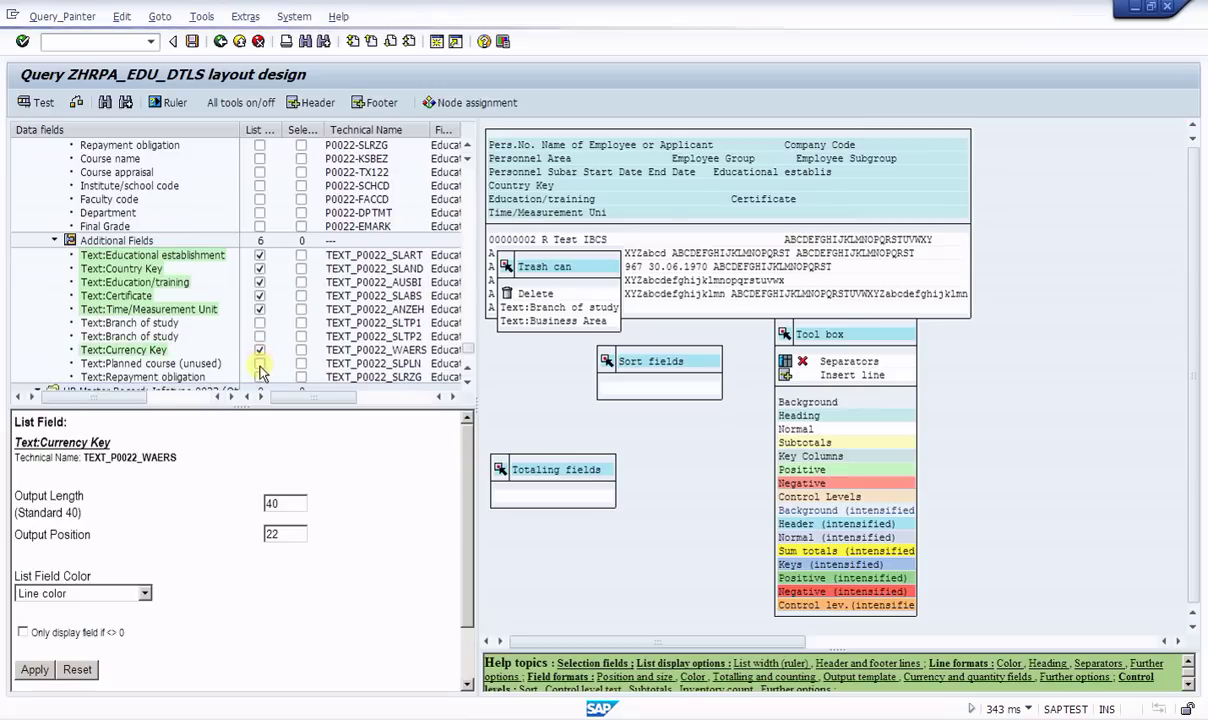
left_click(259, 366)
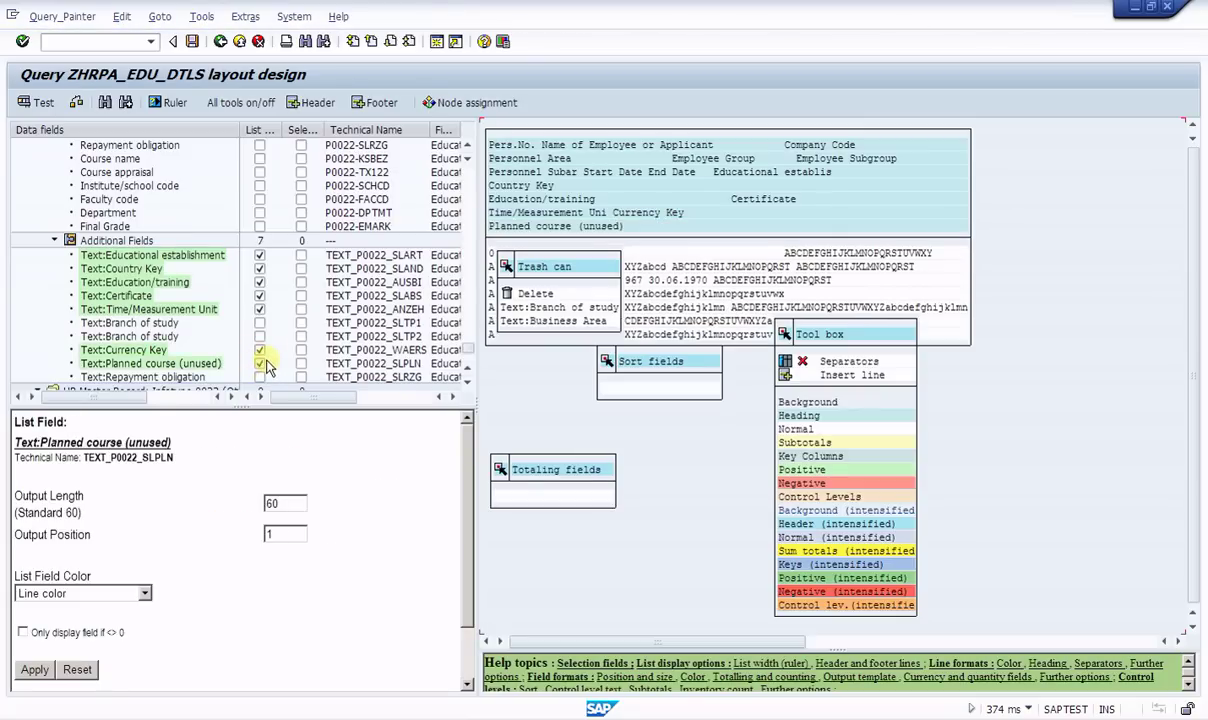
scroll(467, 384, "down", 6)
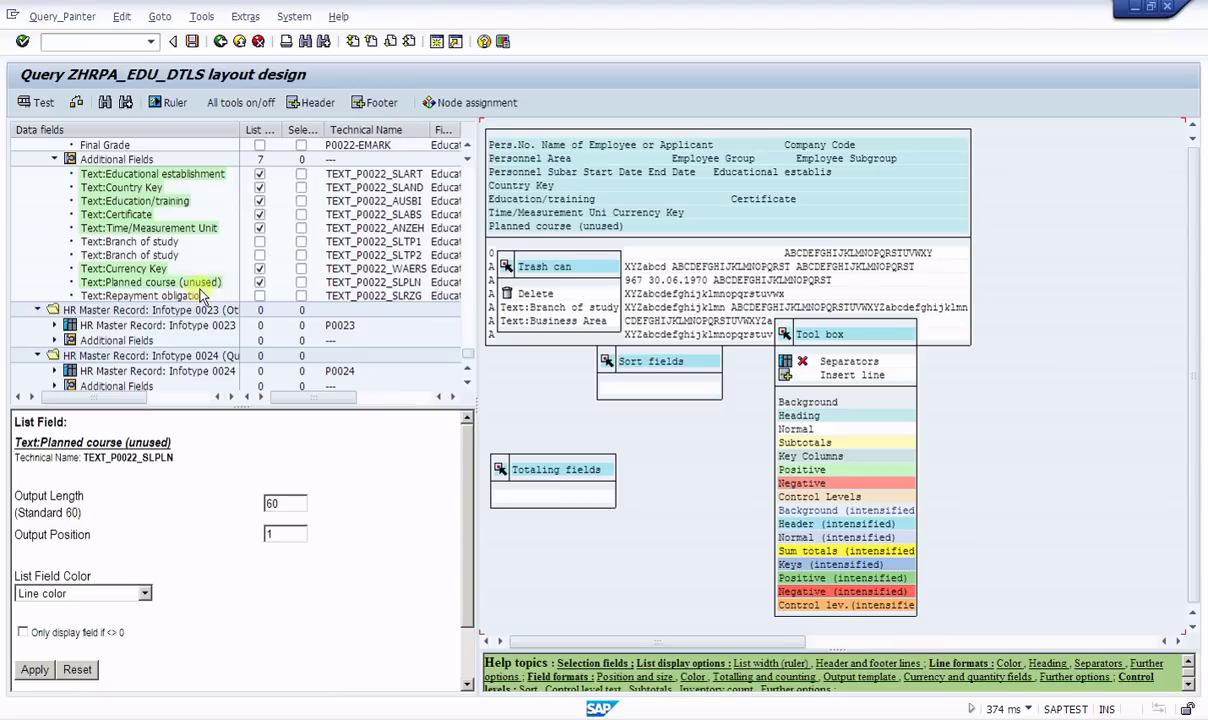
left_click(259, 282)
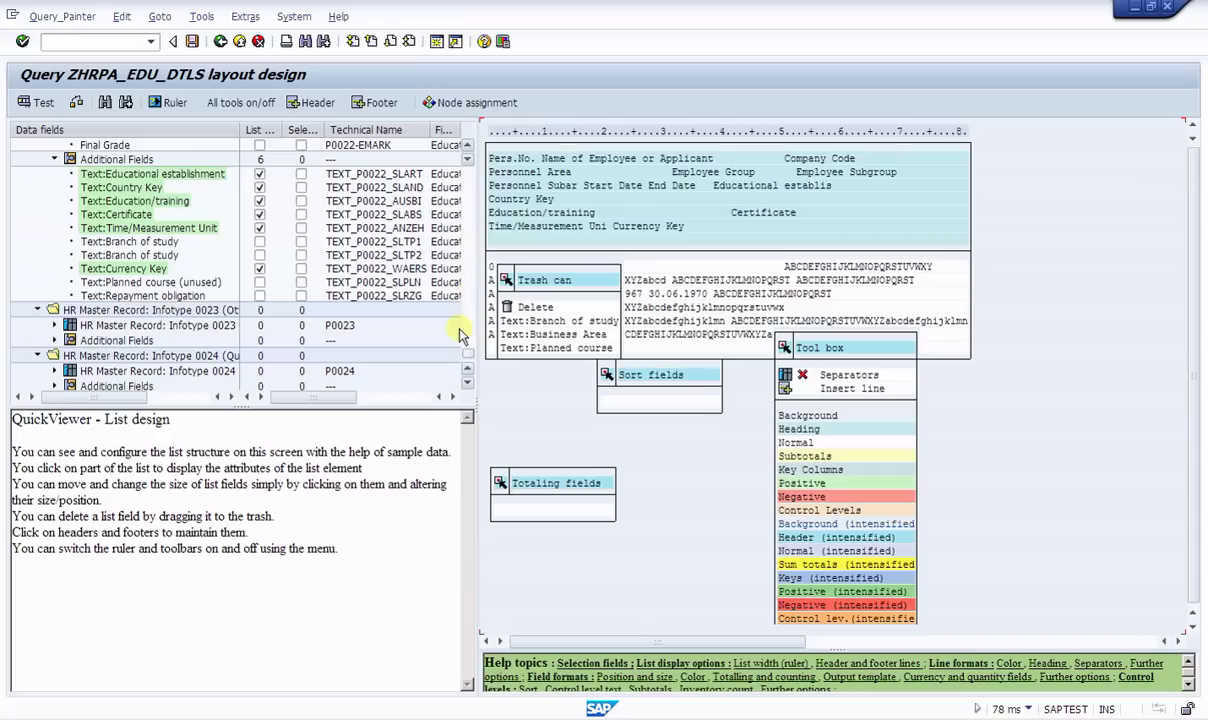
Step: Review the Infotype 0022 fields and add Course name and Course appraisal as list fields
left_click(468, 148)
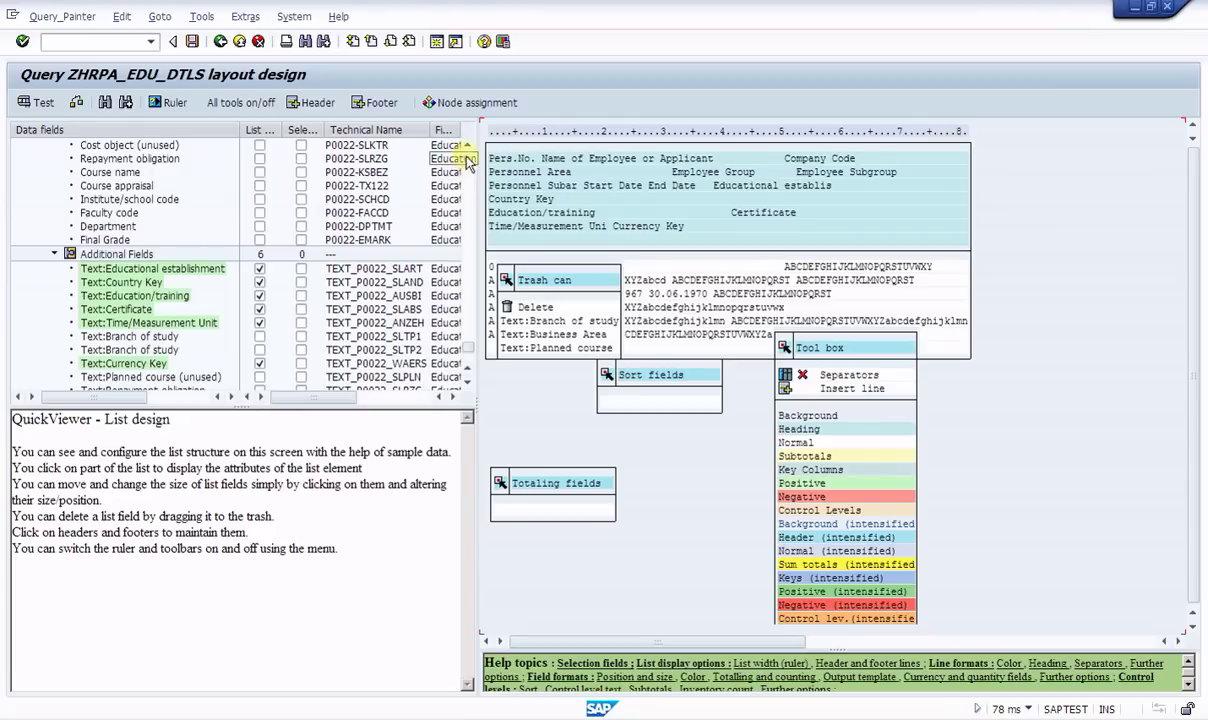
left_click(468, 148)
left_click(468, 148)
left_click(468, 148)
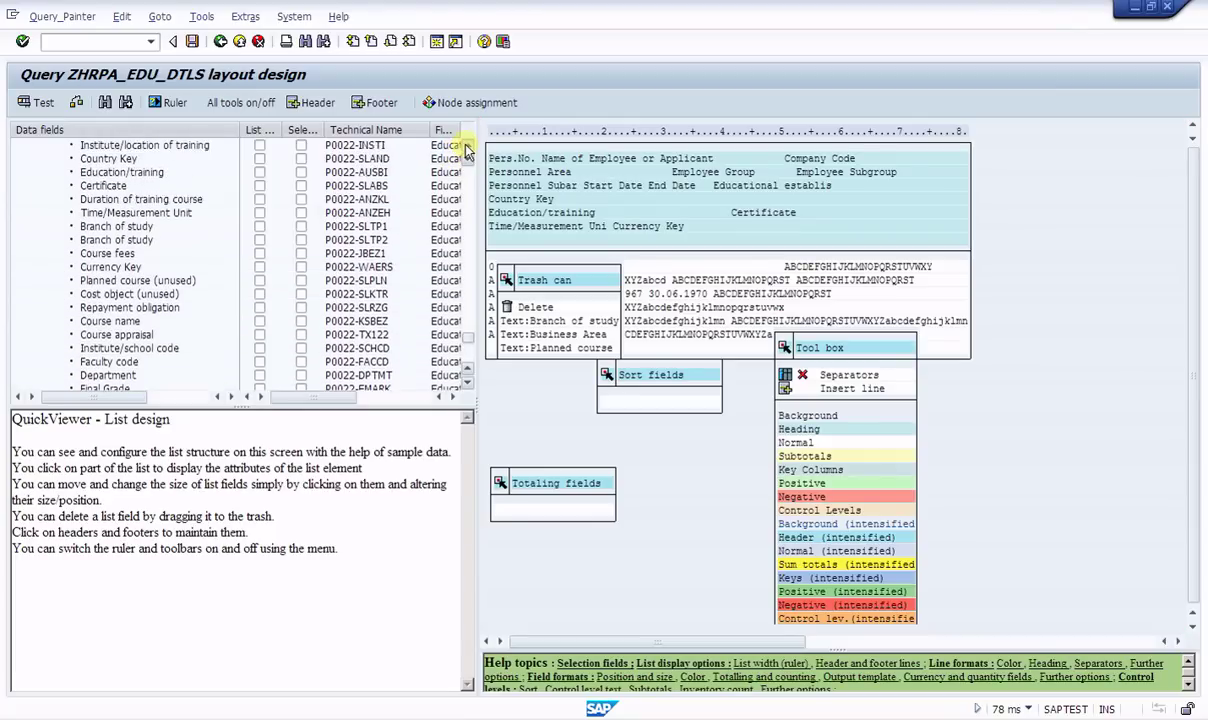
left_click(468, 148)
left_click(469, 149)
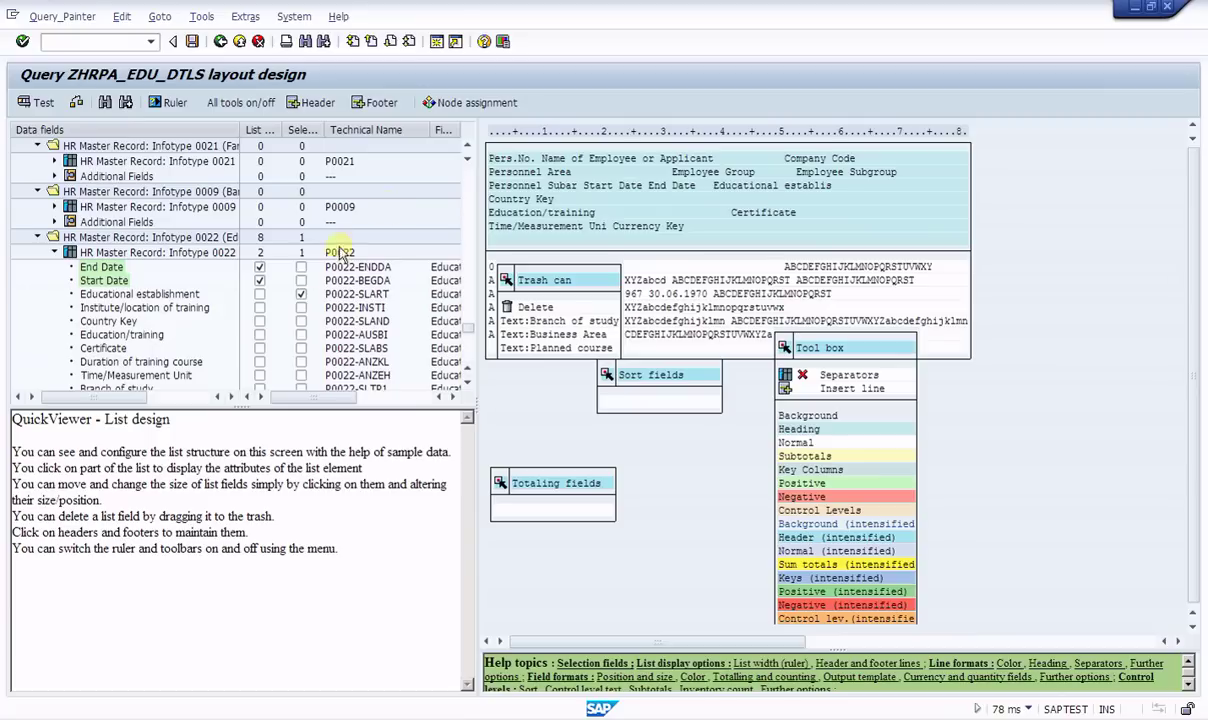
left_click(466, 389)
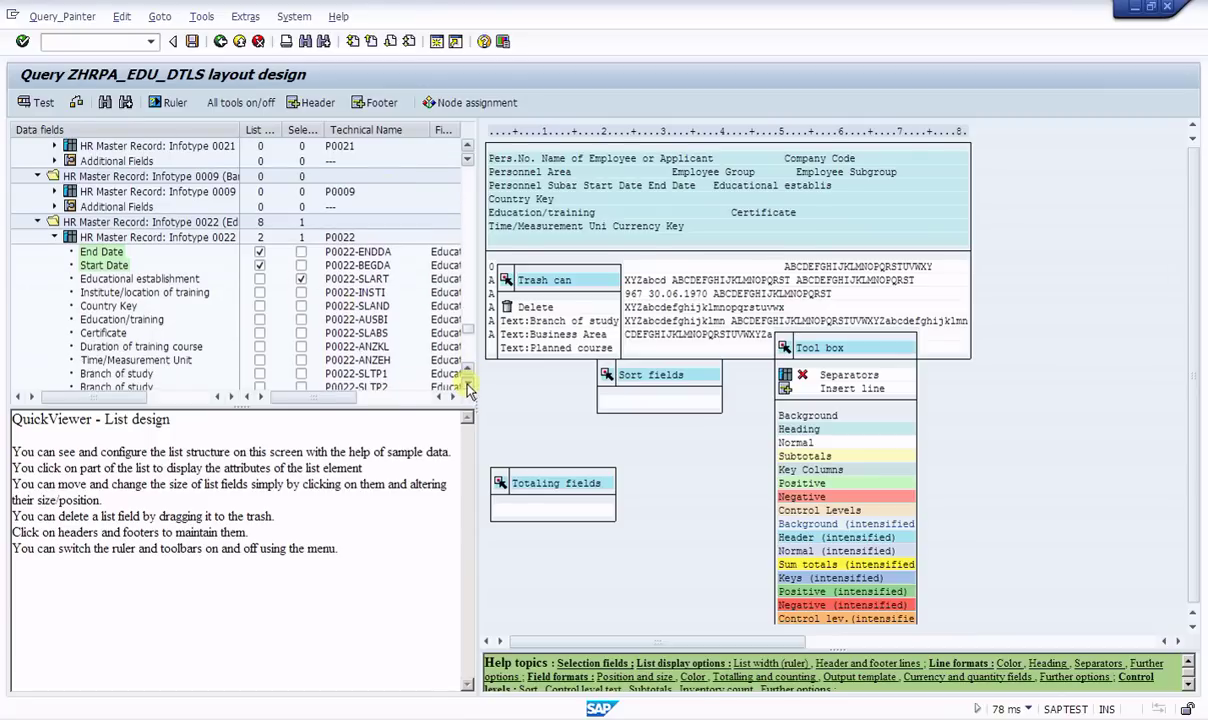
left_click(466, 389)
left_click(466, 389)
left_click(468, 389)
left_click(468, 389)
left_click(468, 389)
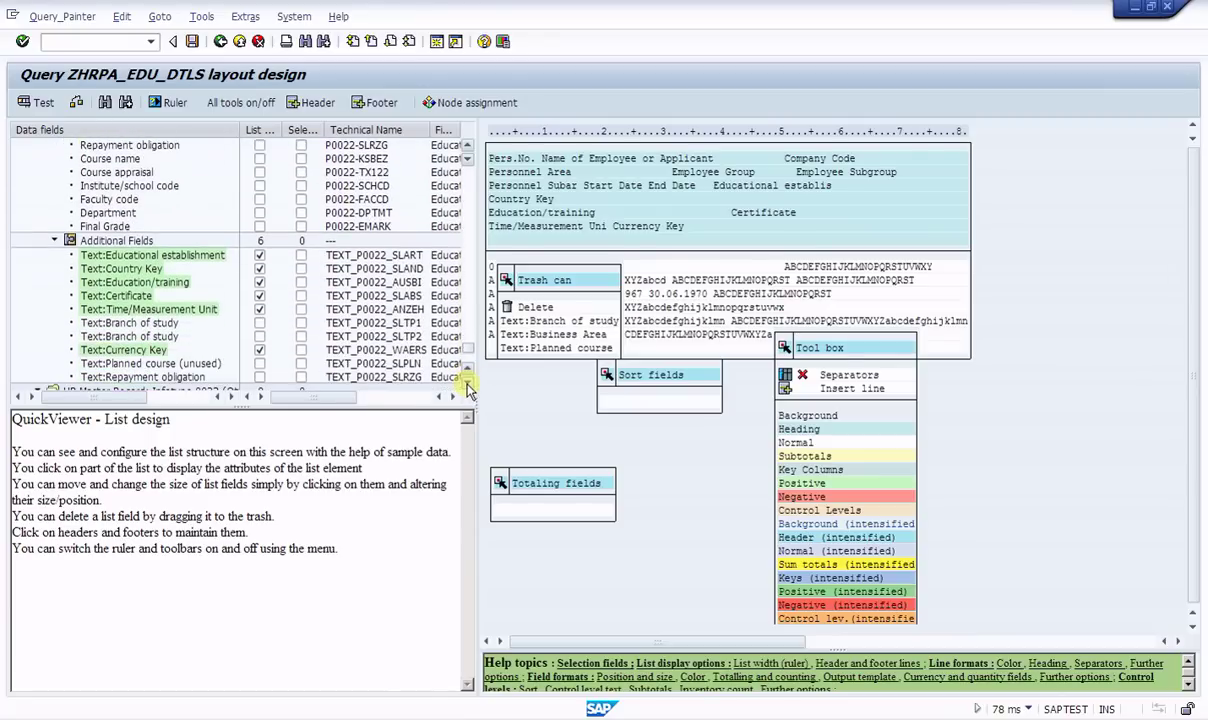
left_click(259, 159)
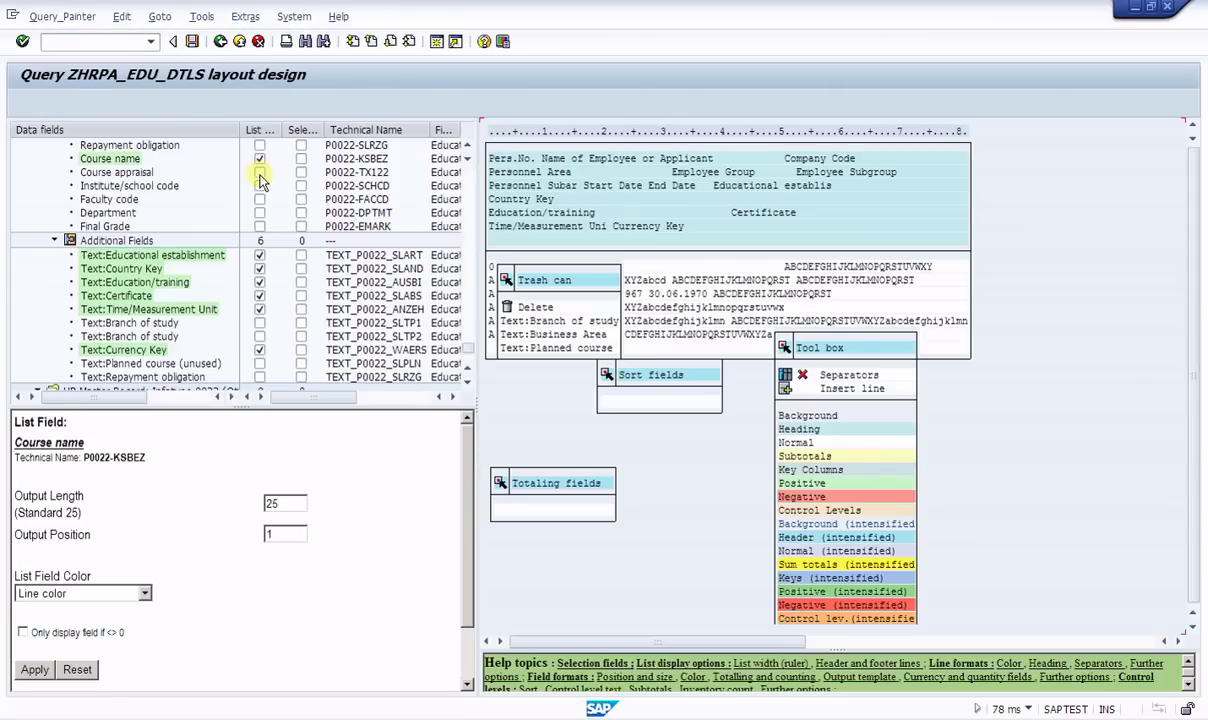
left_click(259, 173)
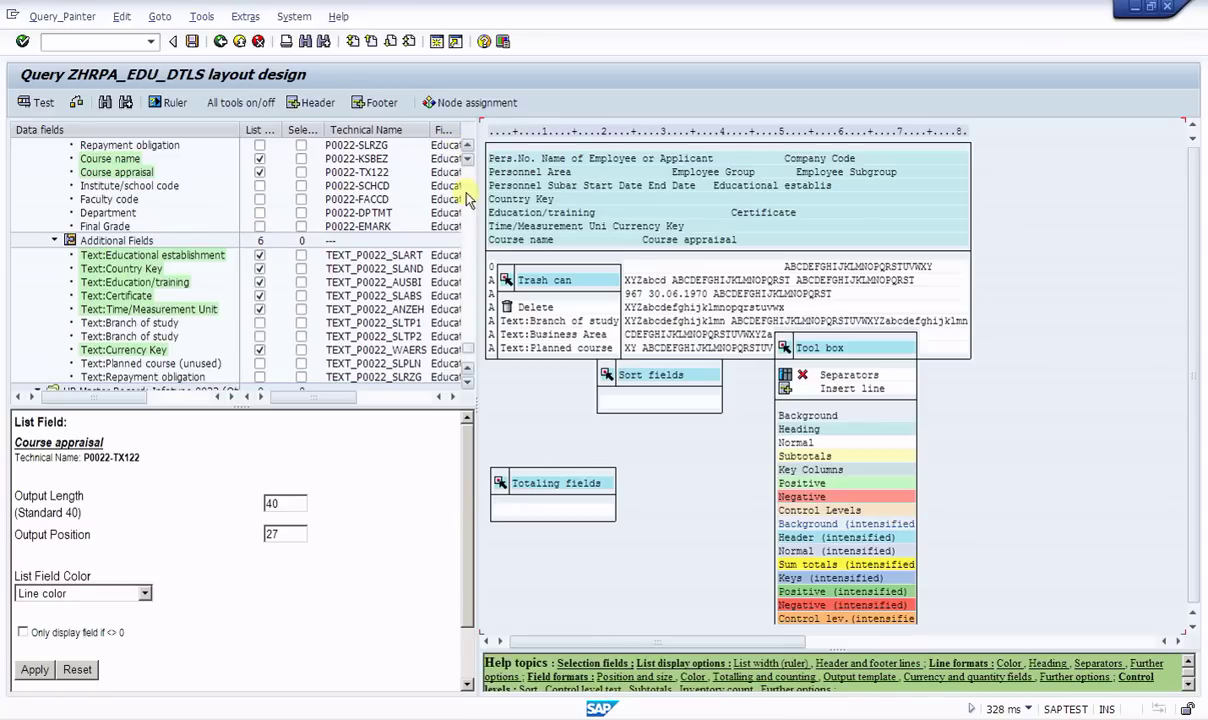
Step: Add Course fees, Time/Measurement Unit, Duration of training course and Institute/location of training from the Infotype 0022 record as list fields
left_click(467, 145)
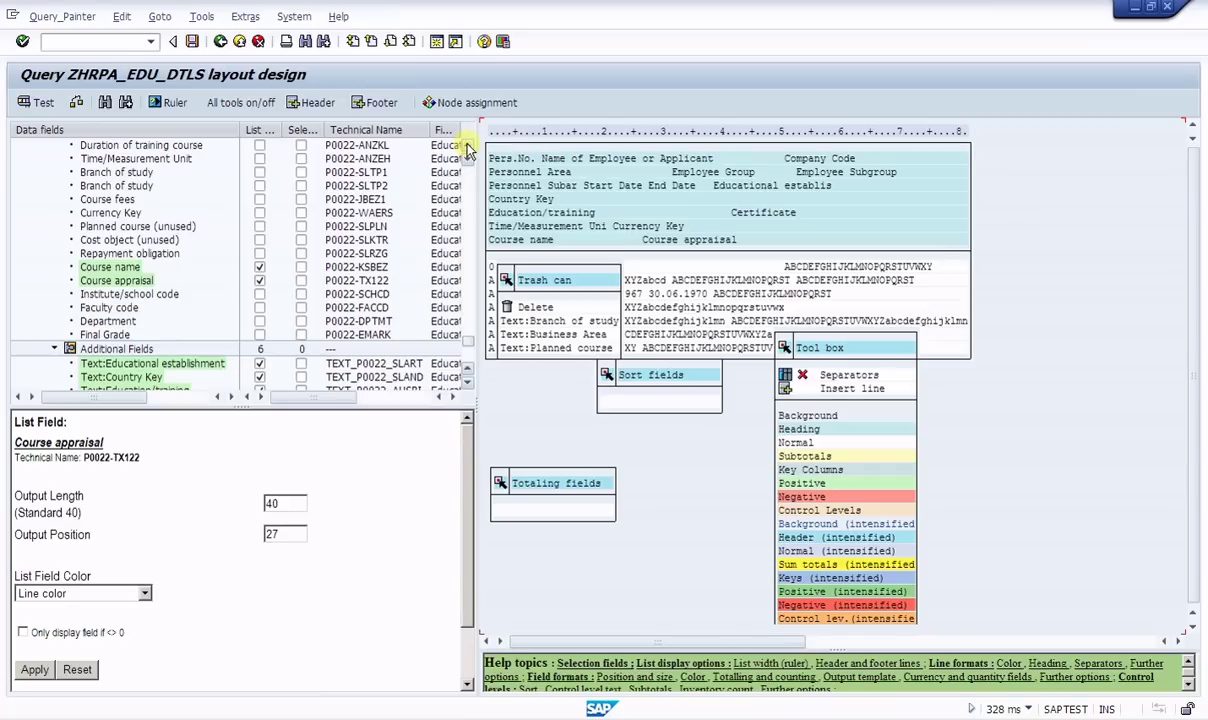
left_click(259, 199)
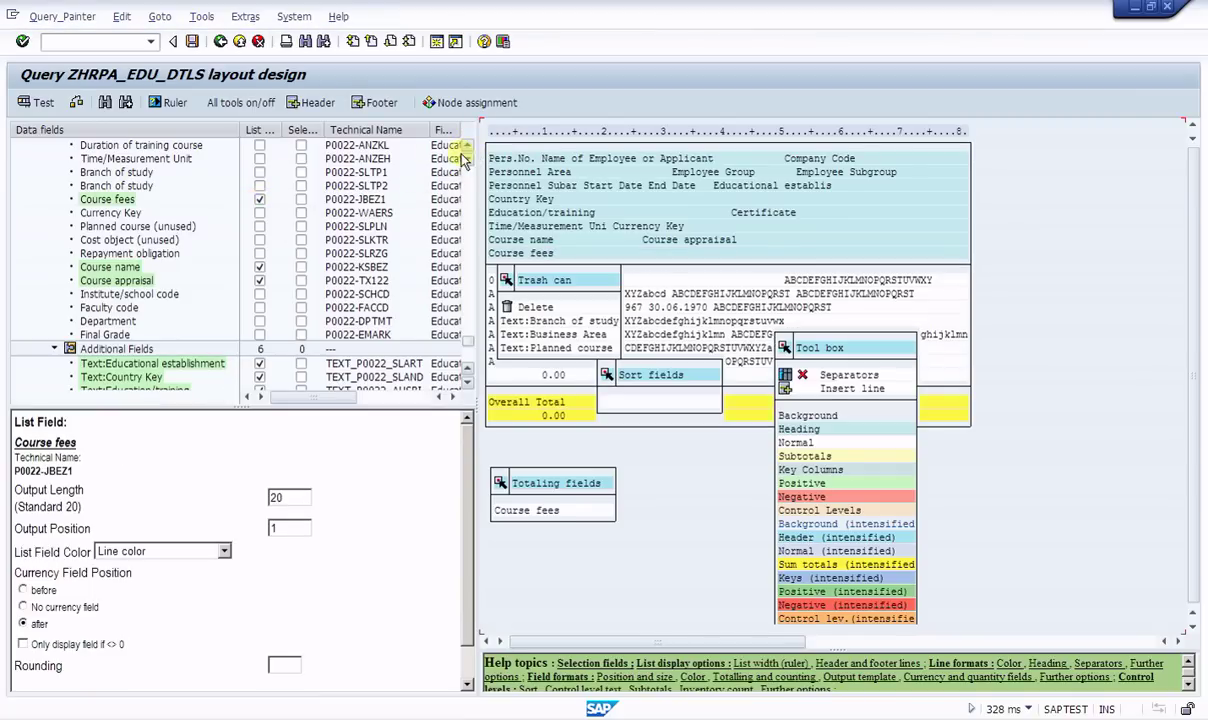
left_click(260, 159)
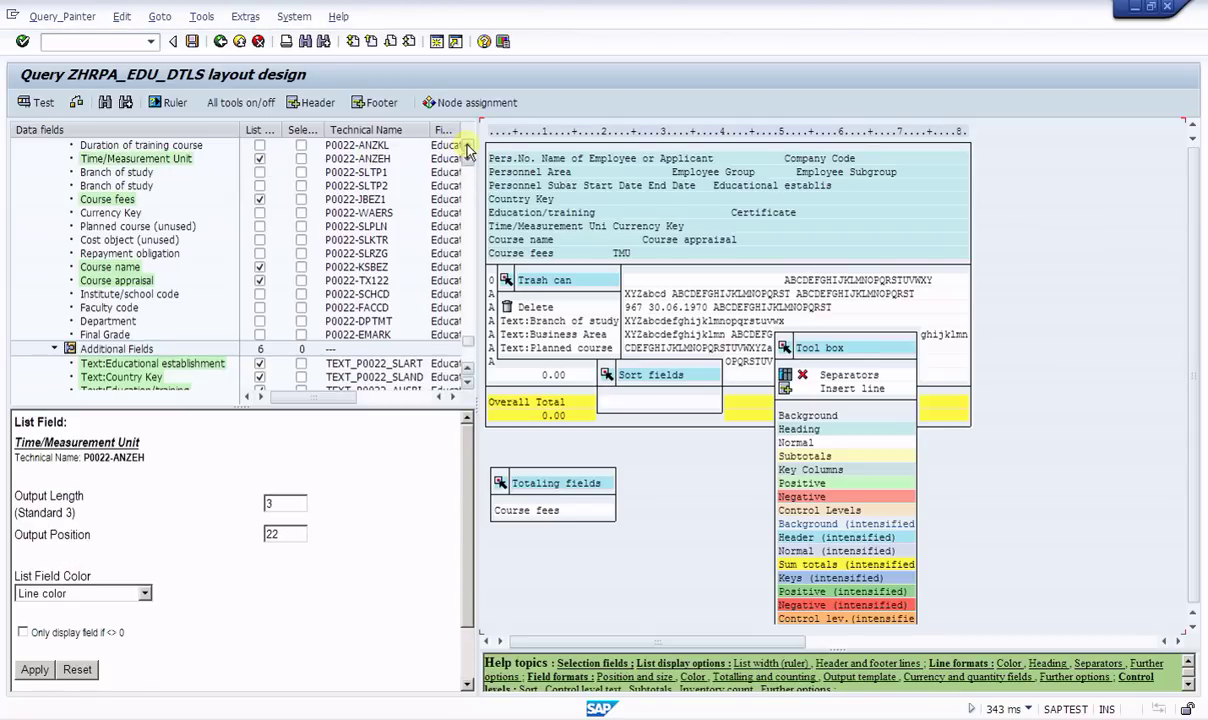
scroll(464, 148, "up", 3)
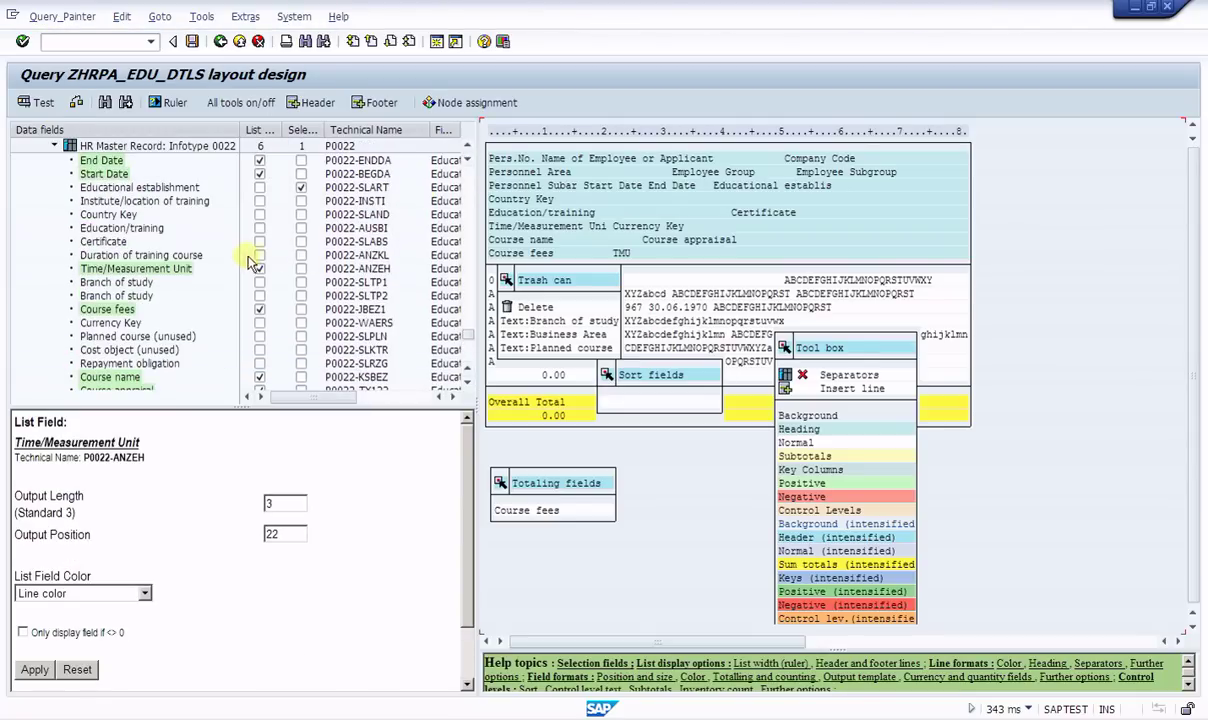
left_click(260, 255)
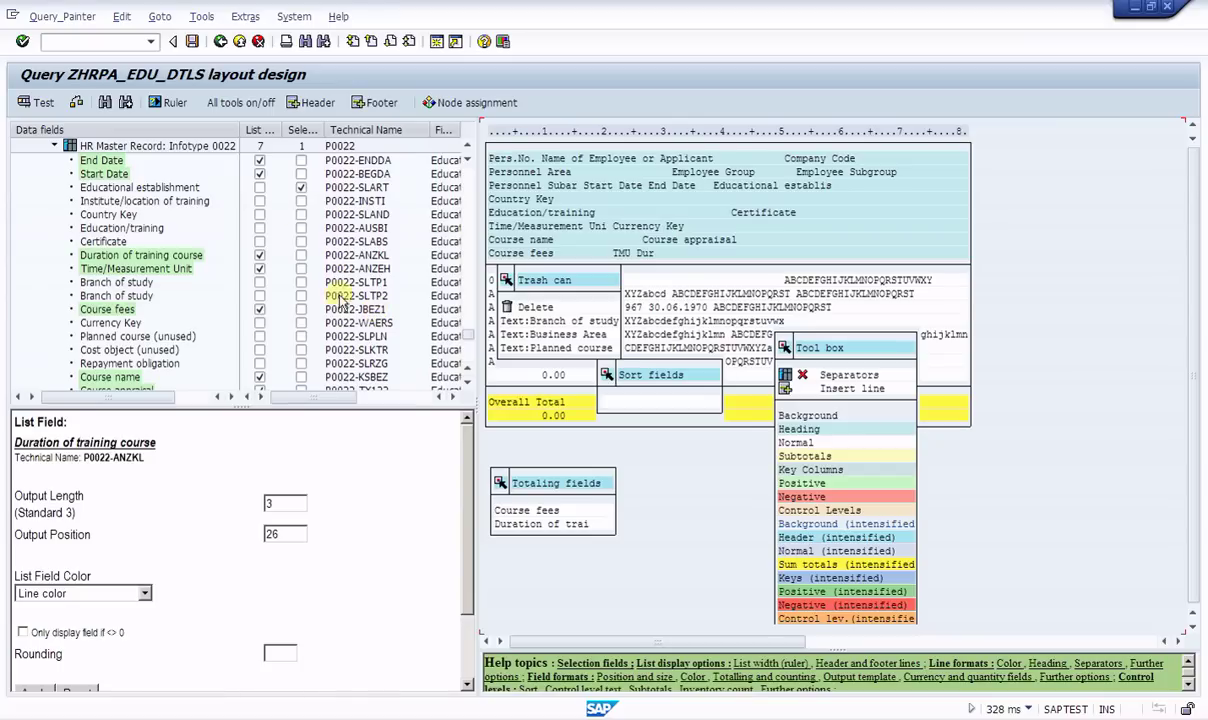
left_click(259, 201)
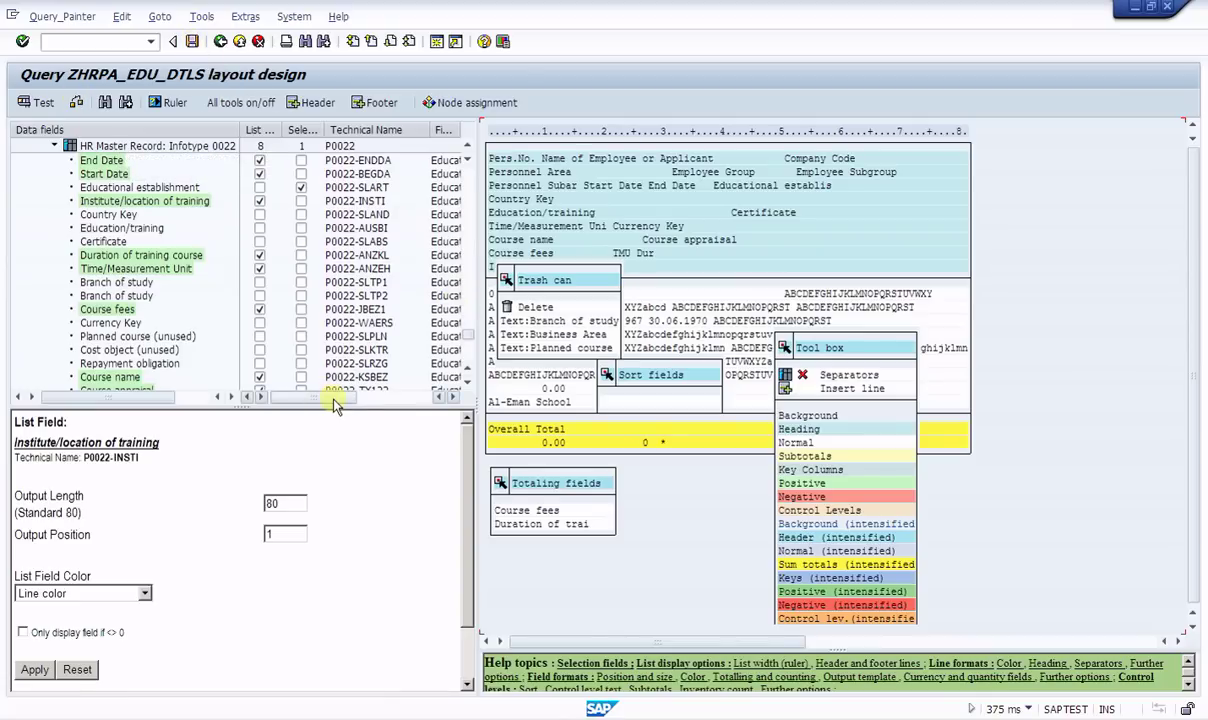
Step: Widen the List fields column of the data fields and save the query layout
mouse_move(337, 398)
left_mouse_down()
mouse_move(410, 408)
mouse_move(317, 397)
left_mouse_up()
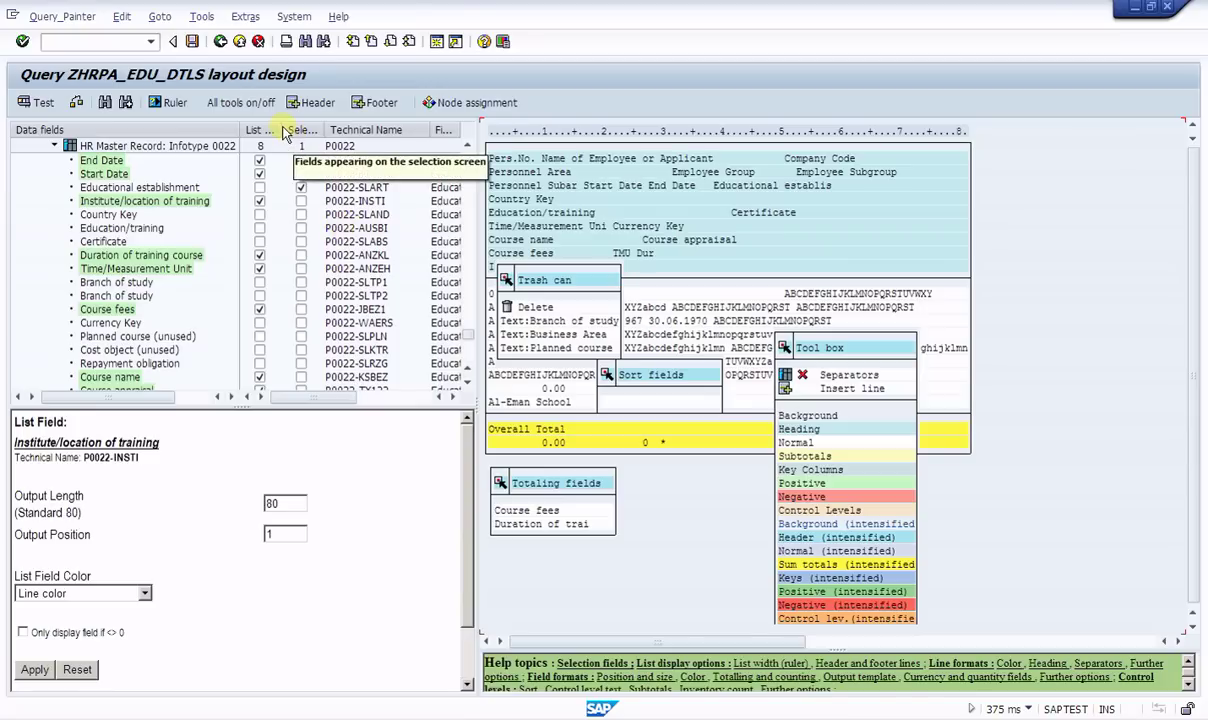
left_click_drag(364, 147, 320, 155)
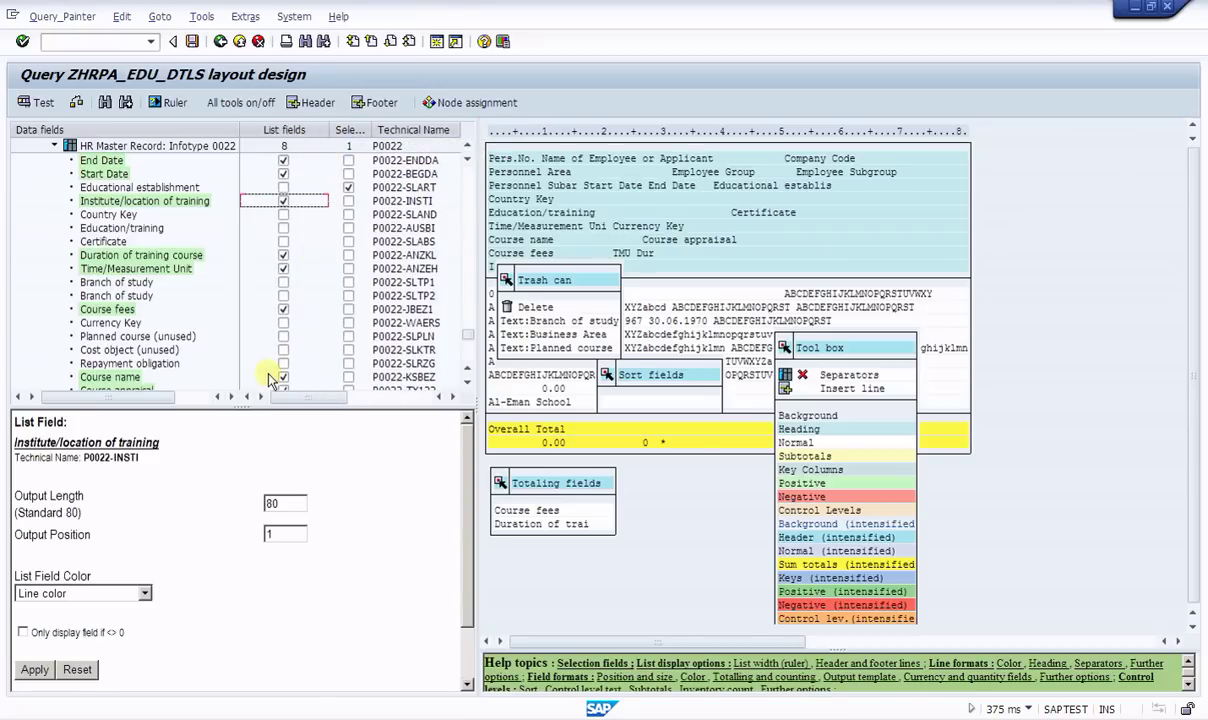
left_click(193, 42)
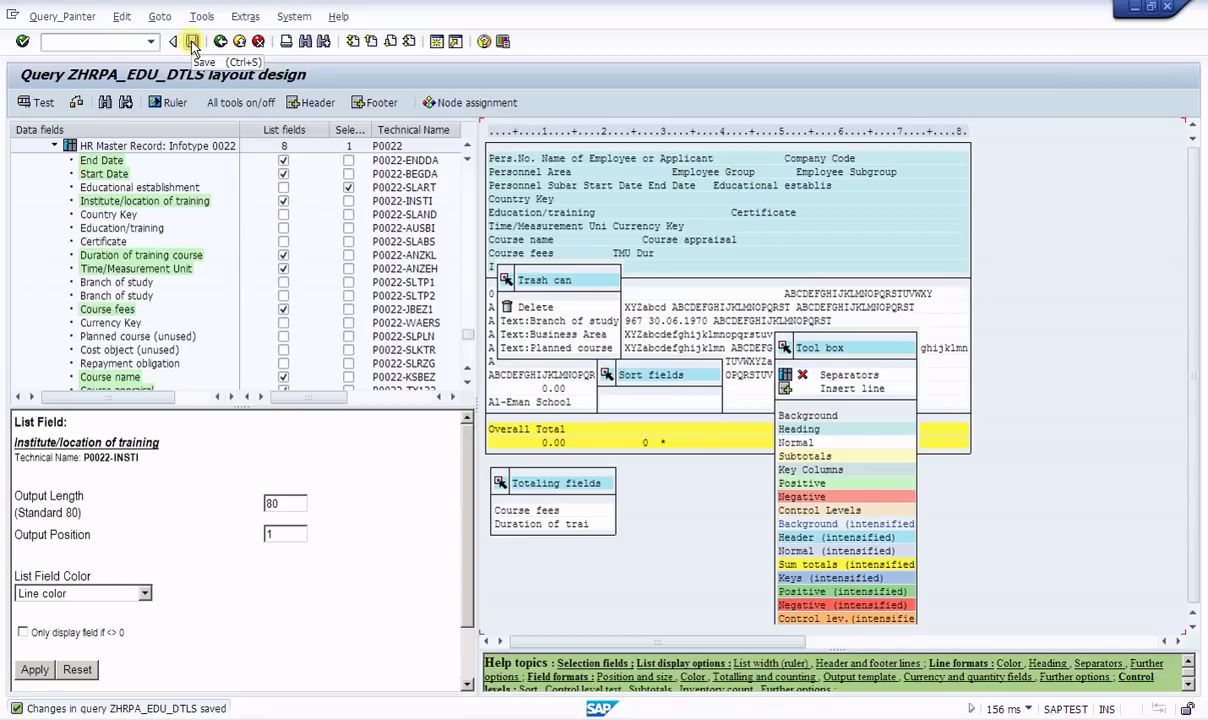
left_click(192, 43)
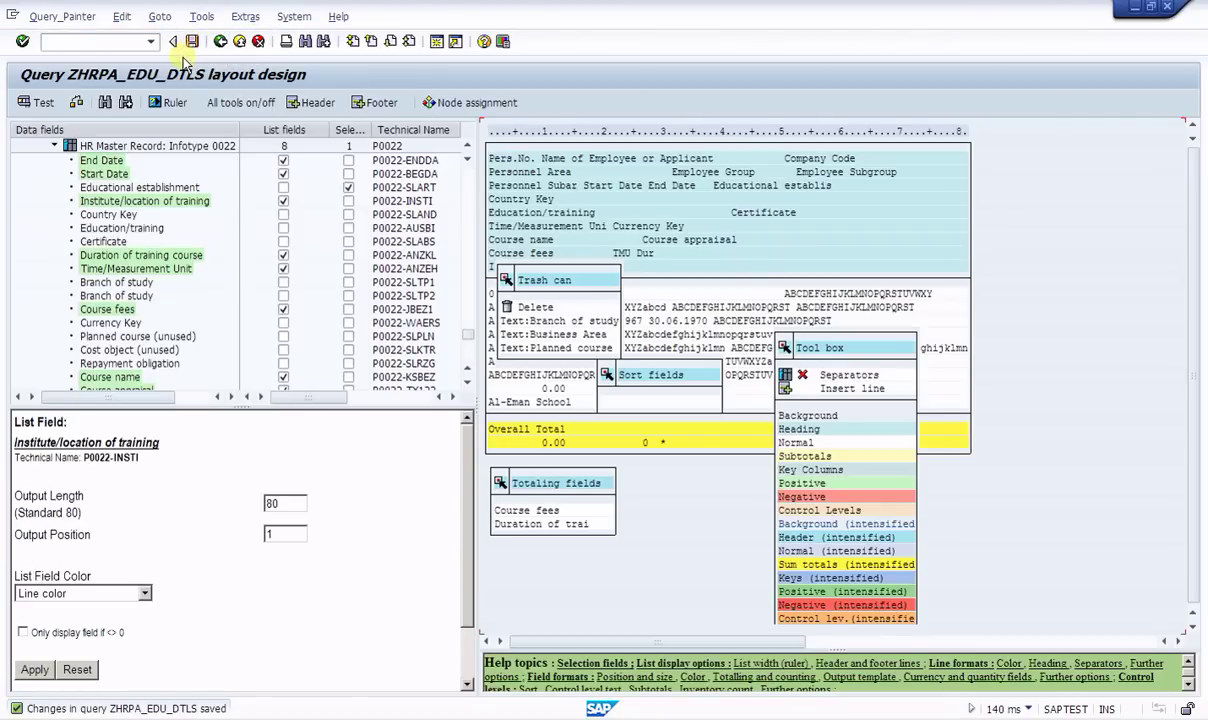
Step: Start a test of the query without a variant and set the Reporting Period to All
left_click(38, 105)
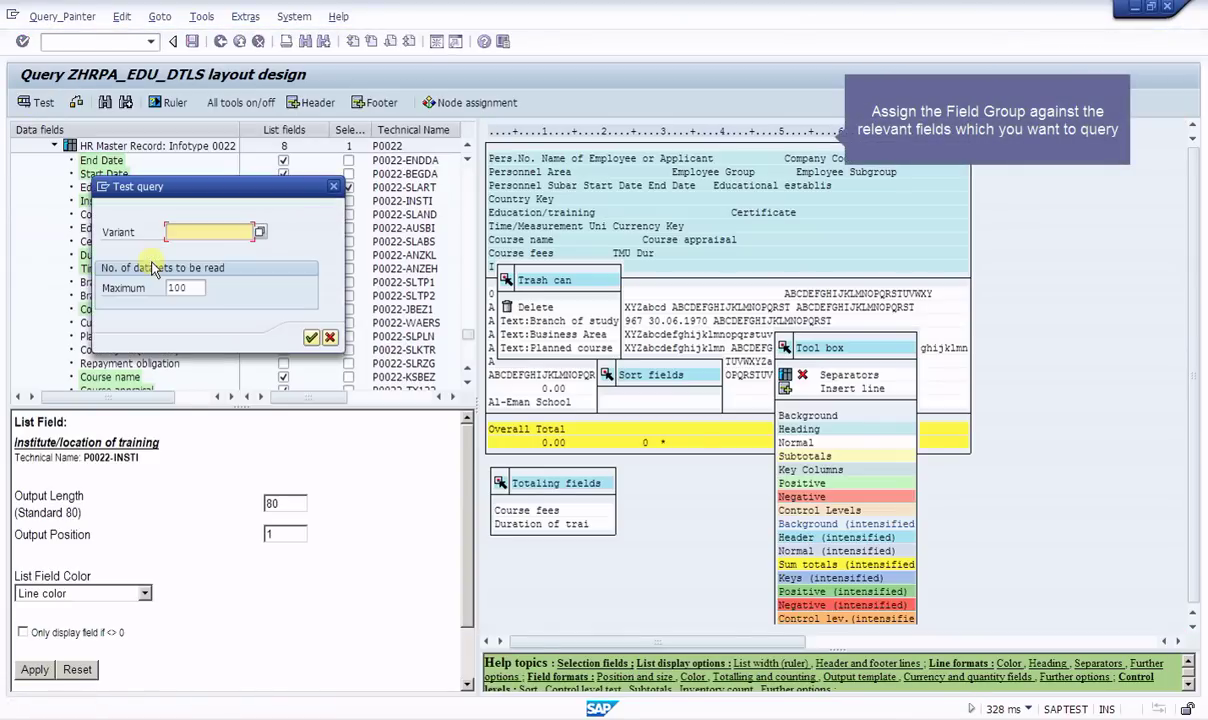
left_click(310, 339)
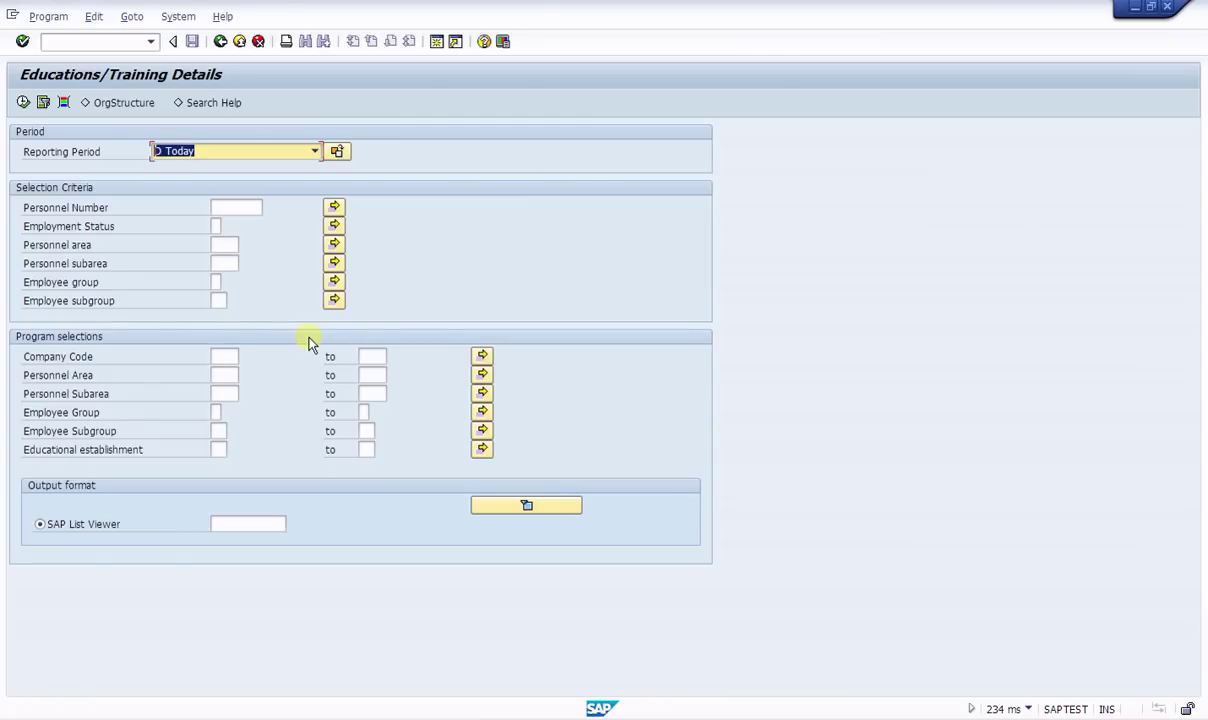
left_click(283, 156)
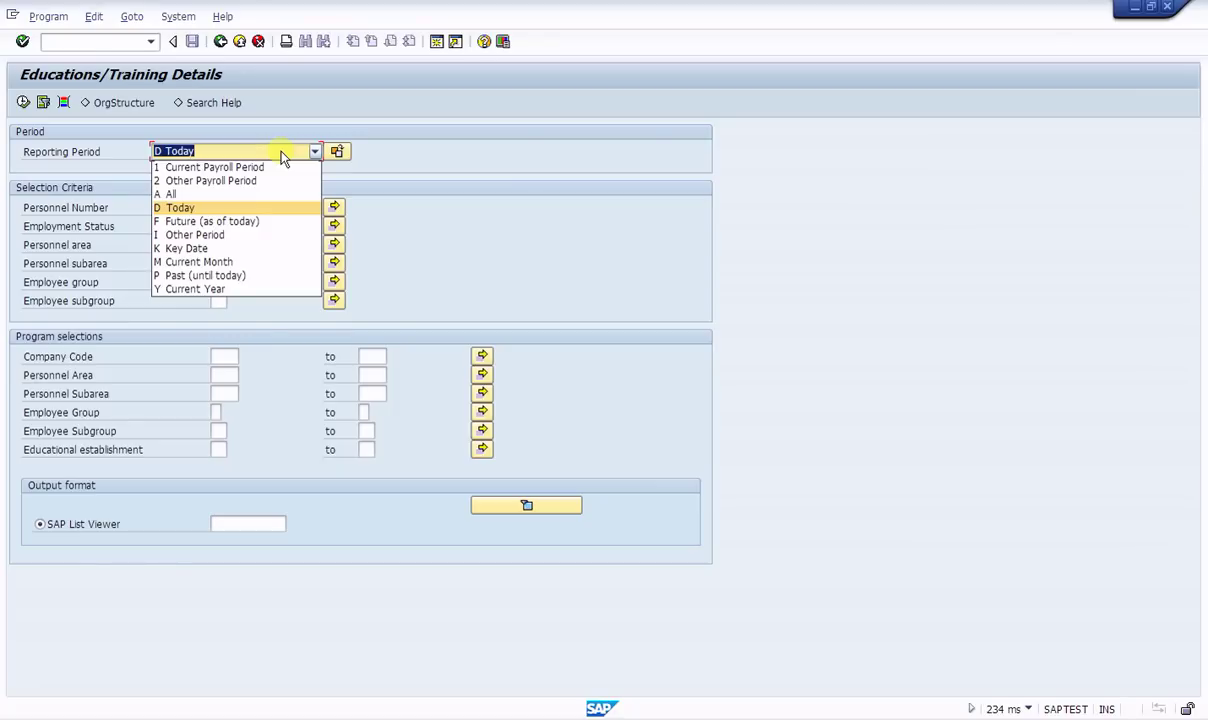
left_click(283, 156)
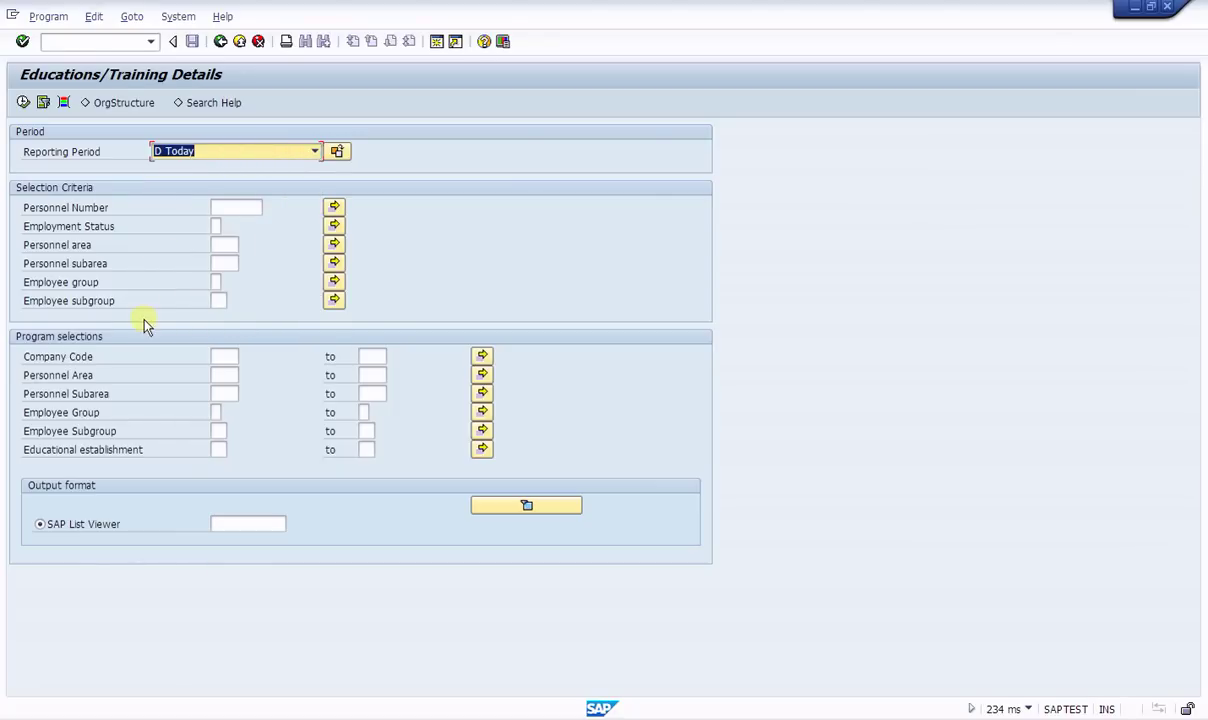
left_click(250, 151)
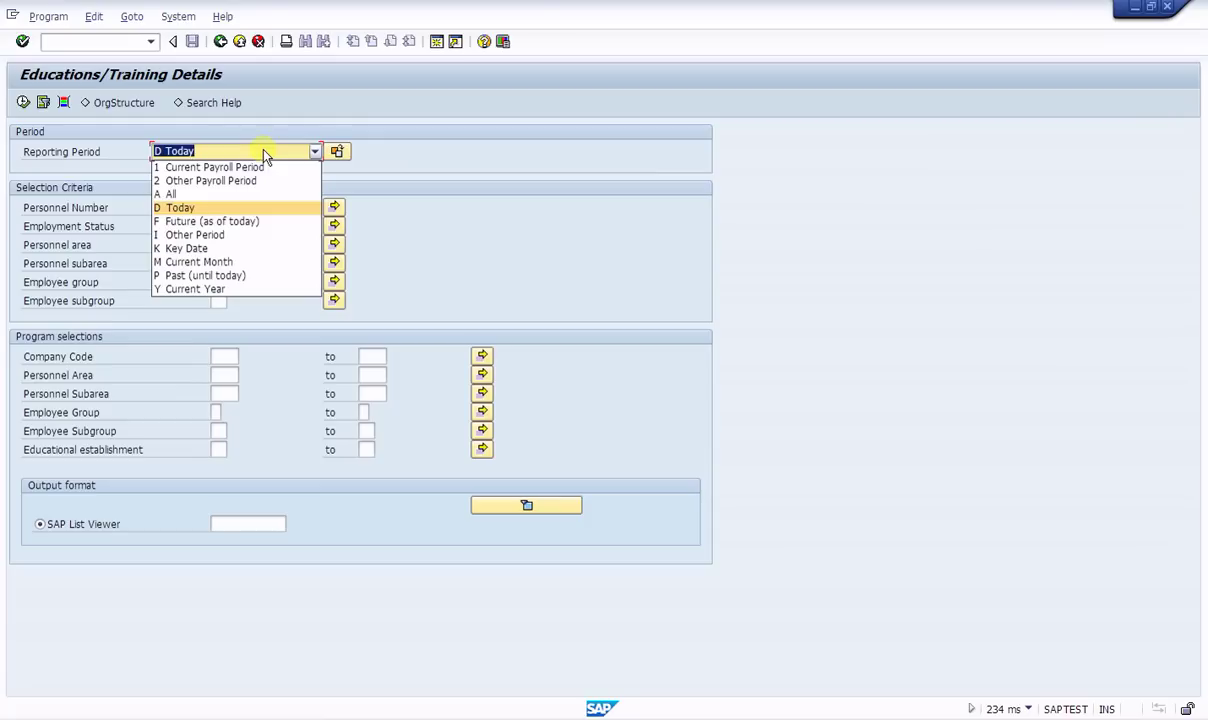
left_click(212, 191)
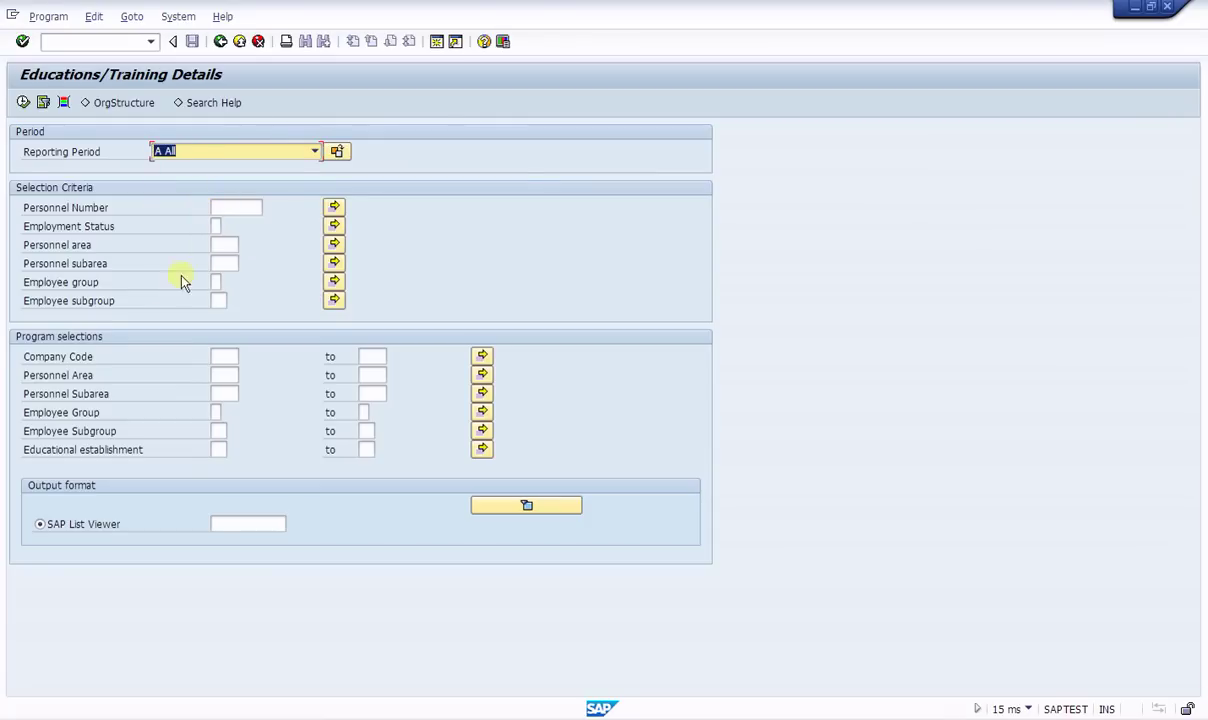
Step: Set the Company Code selection to cy07 and execute the query
left_click(222, 357)
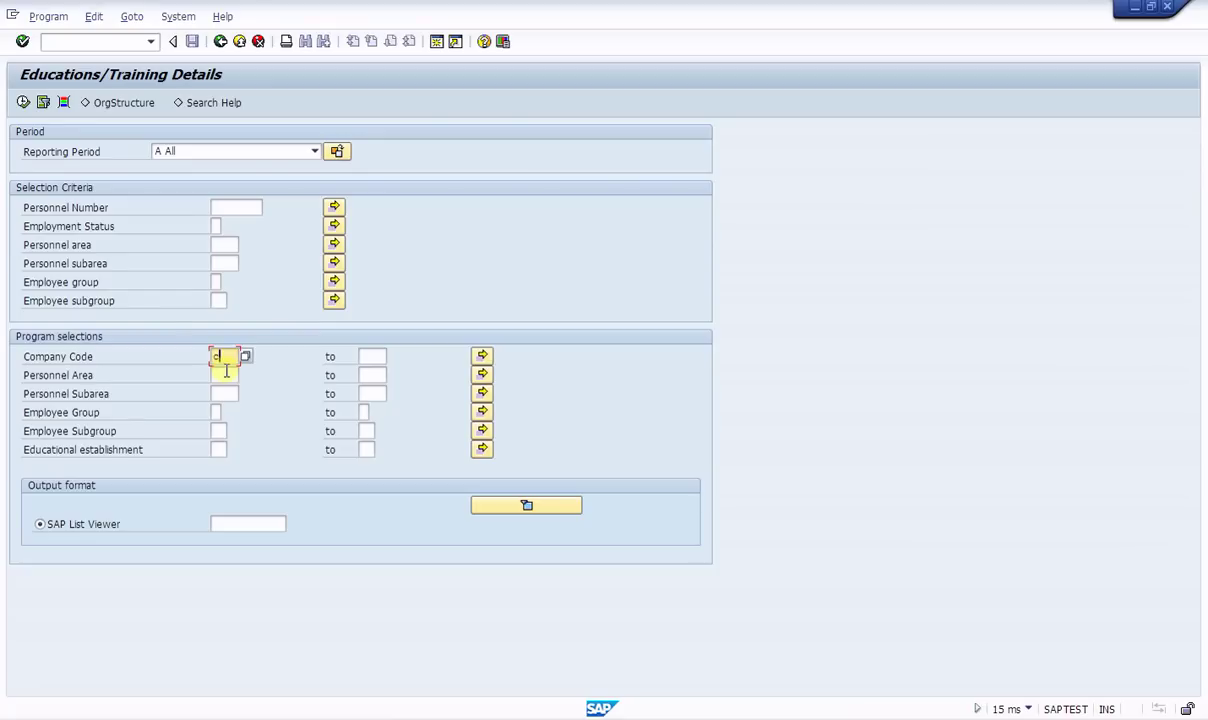
type("cy07")
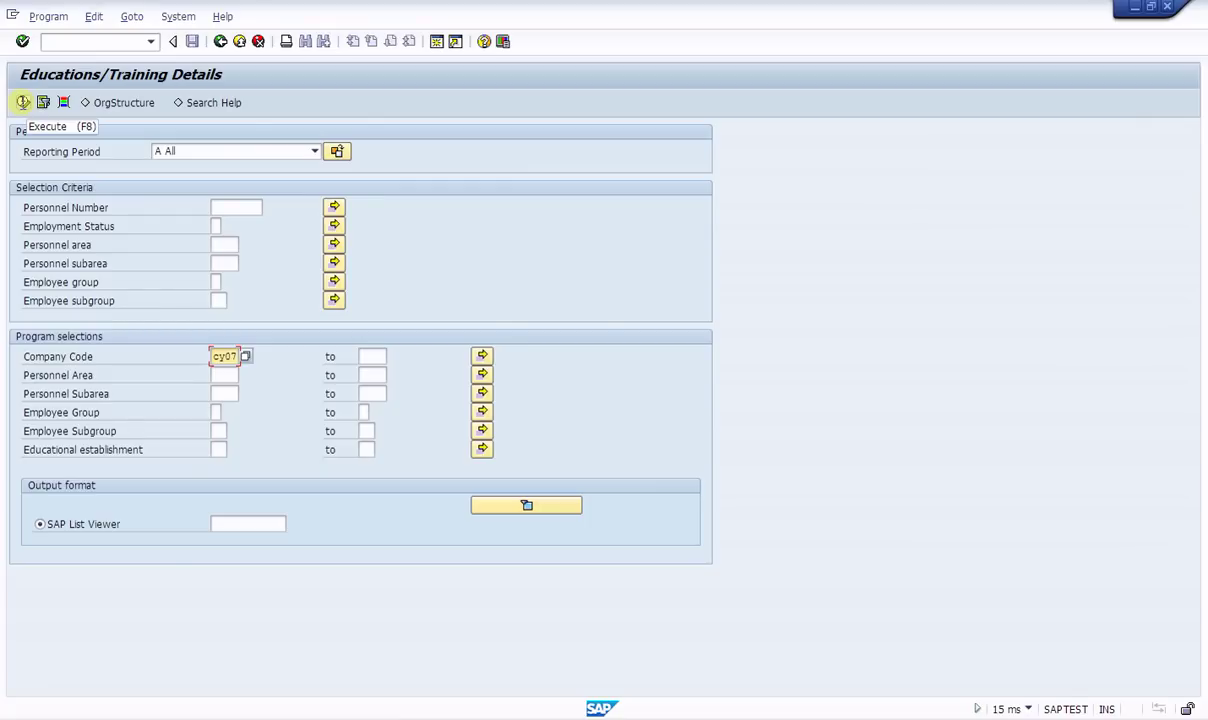
left_click(22, 102)
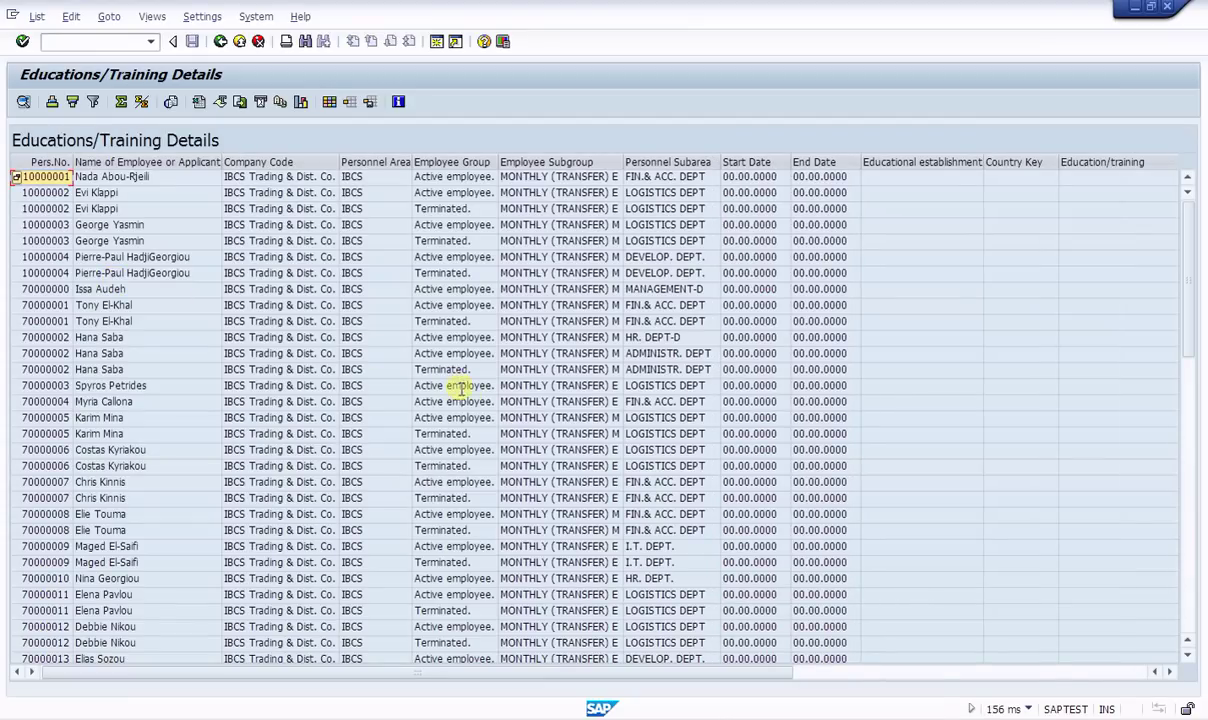
Step: Examine the Educations/Training Details output across all columns and employee rows, including the course, certificate, fee and institute entries
left_click(1066, 673)
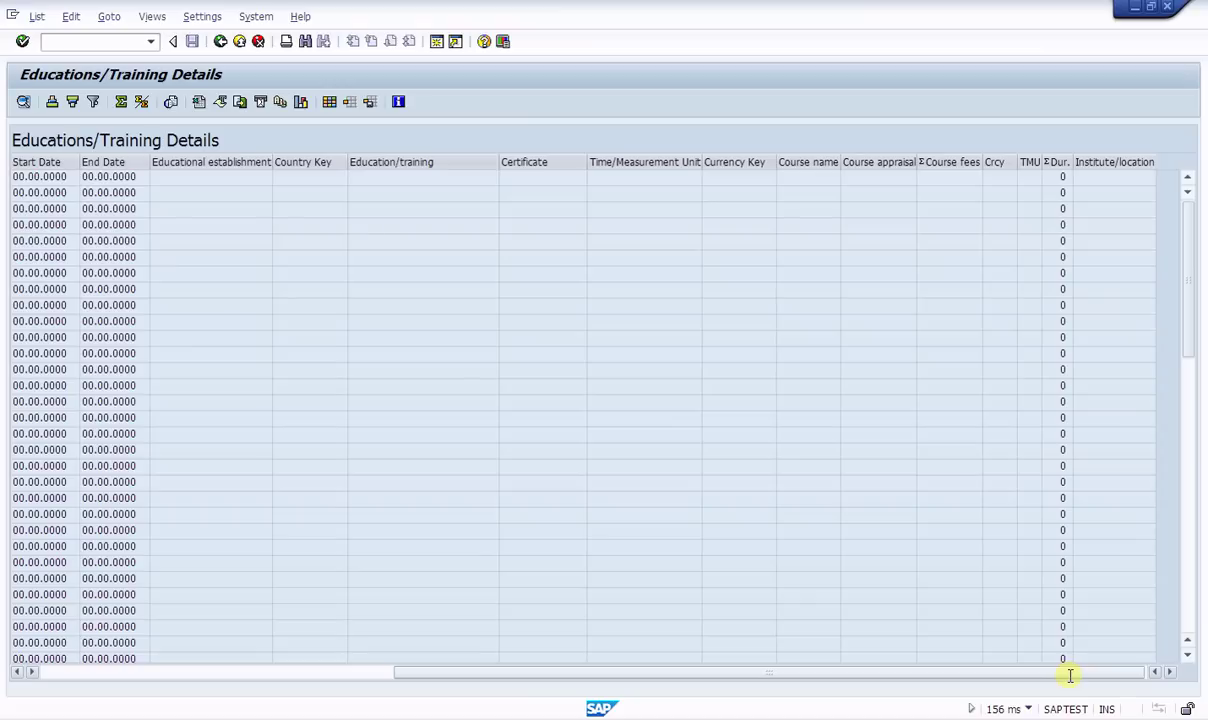
left_click(1189, 599)
left_click(1189, 600)
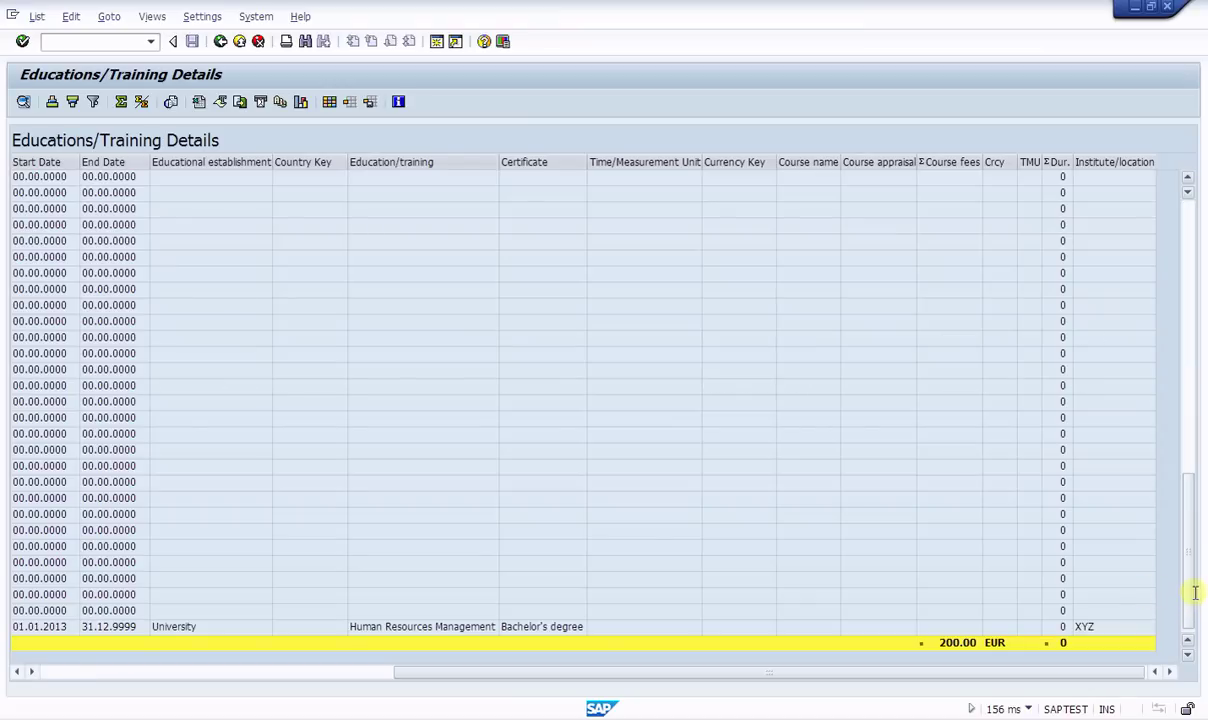
left_click_drag(1195, 593, 1136, 604)
left_click_drag(1030, 671, 573, 672)
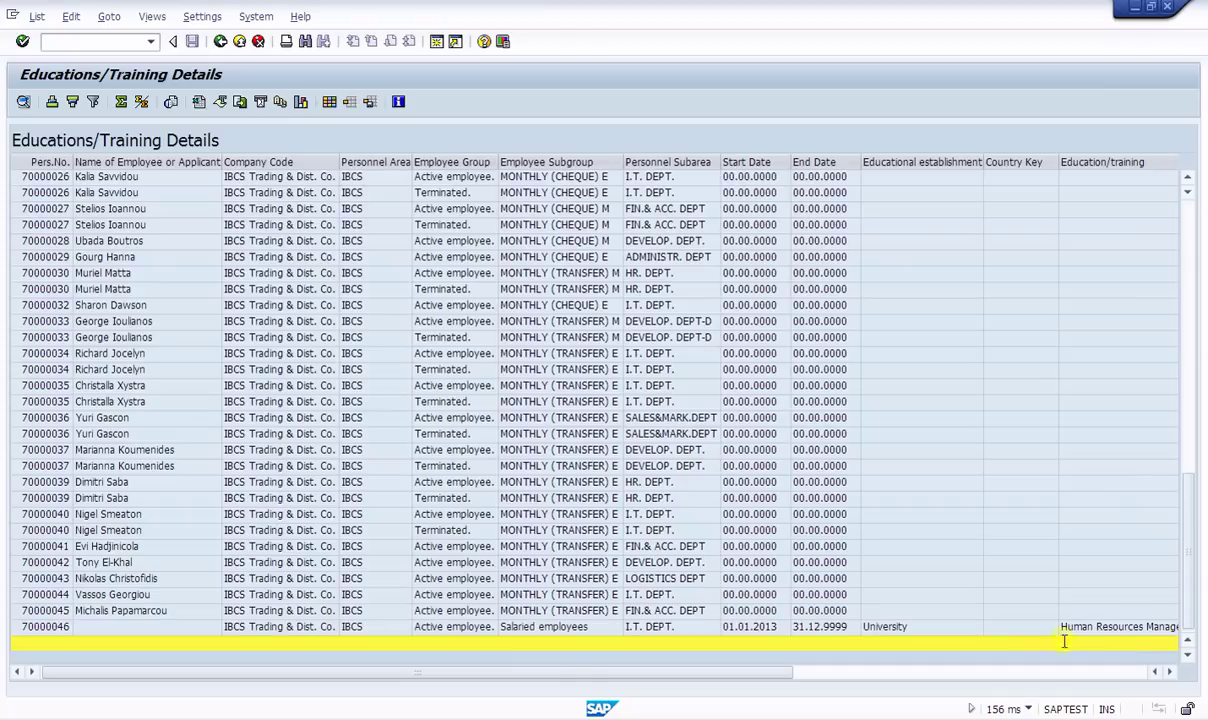
left_click_drag(1204, 600, 1197, 289)
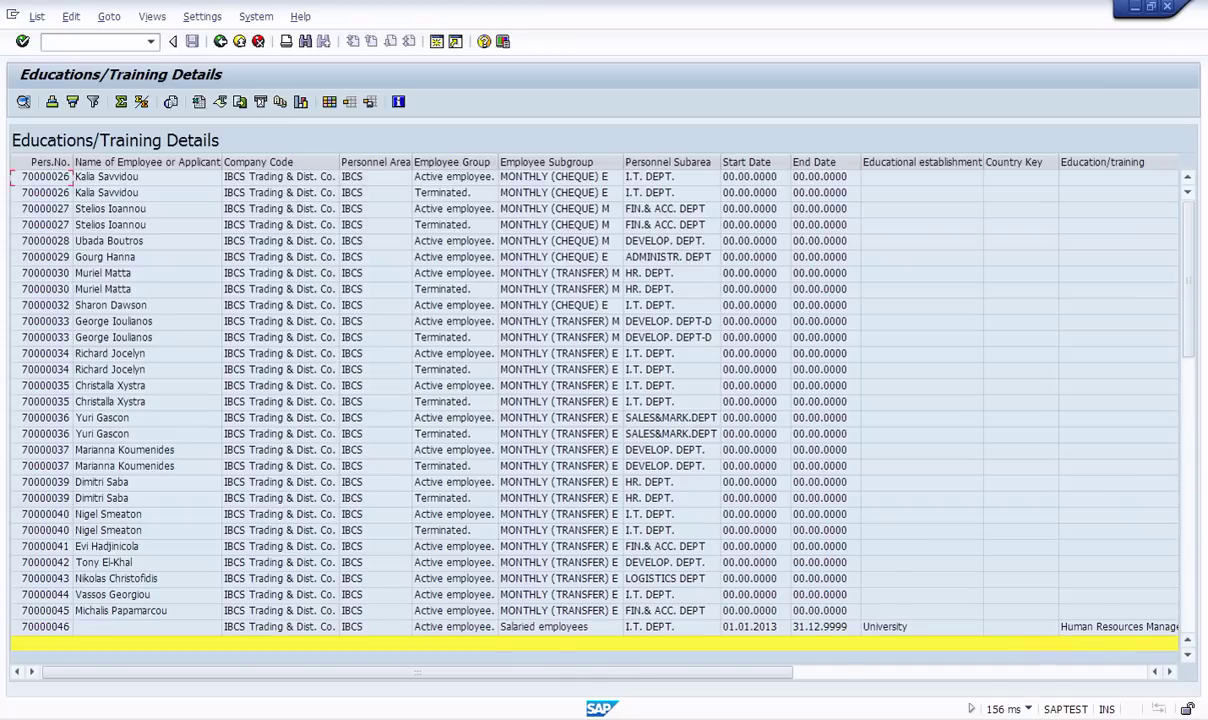
left_click_drag(760, 674, 1105, 666)
scroll(1100, 545, "down", 9)
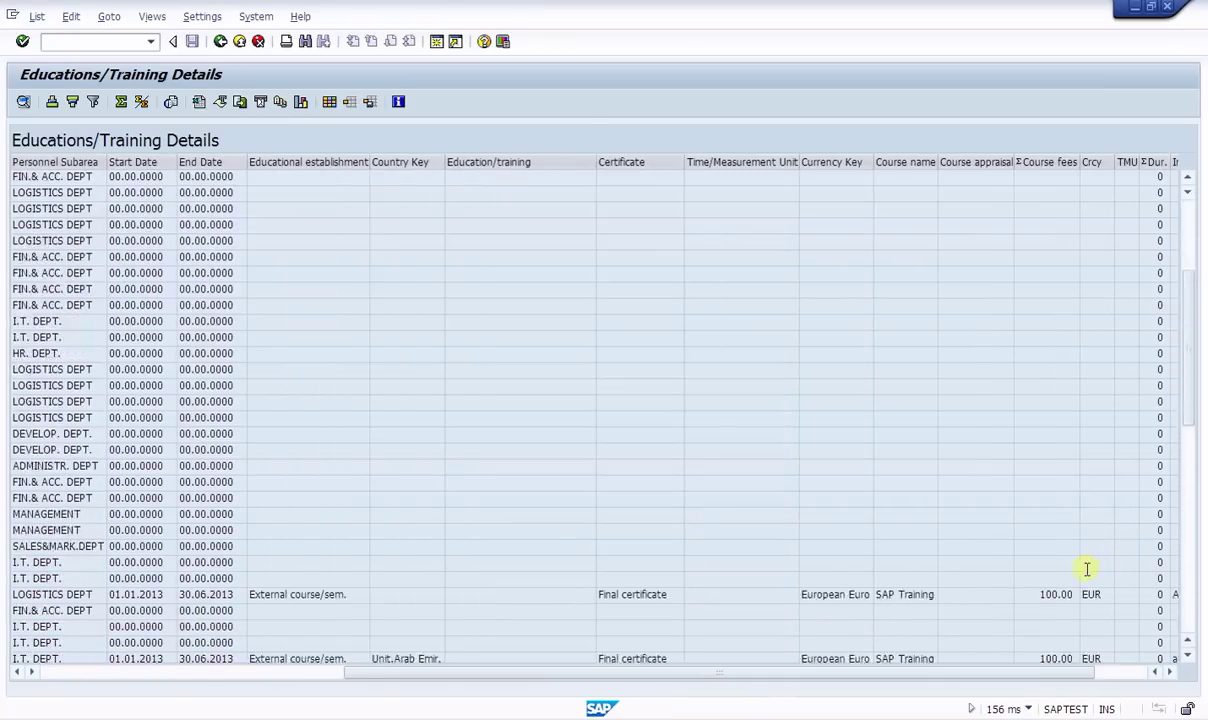
scroll(1077, 570, "down", 5)
scroll(1075, 570, "up", 2)
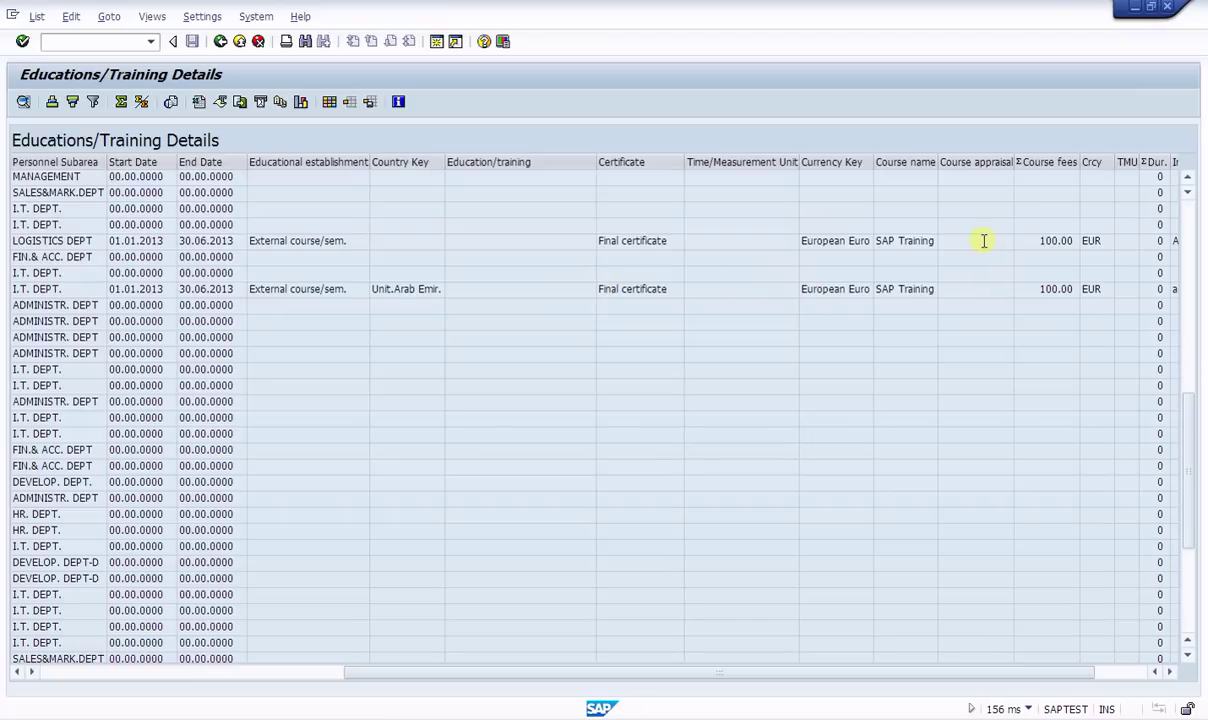
left_click_drag(1050, 671, 800, 671)
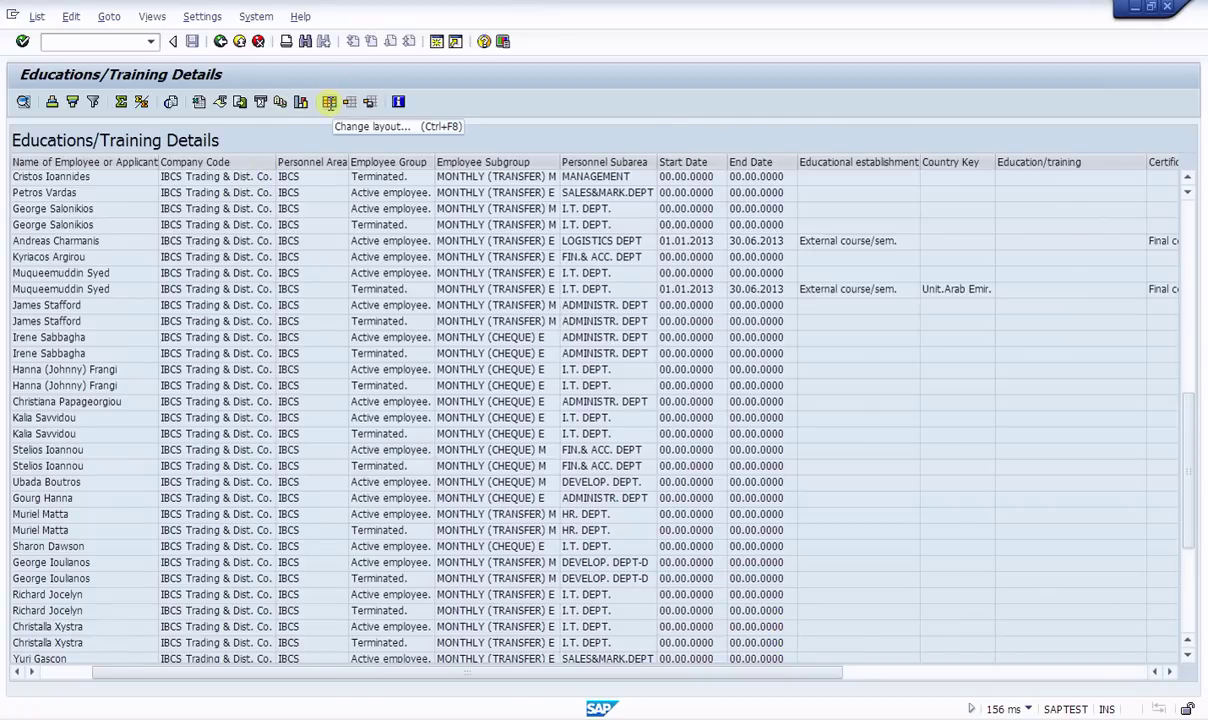
Step: Review the order of the displayed columns in the list's layout settings and close them without changes
left_click(329, 102)
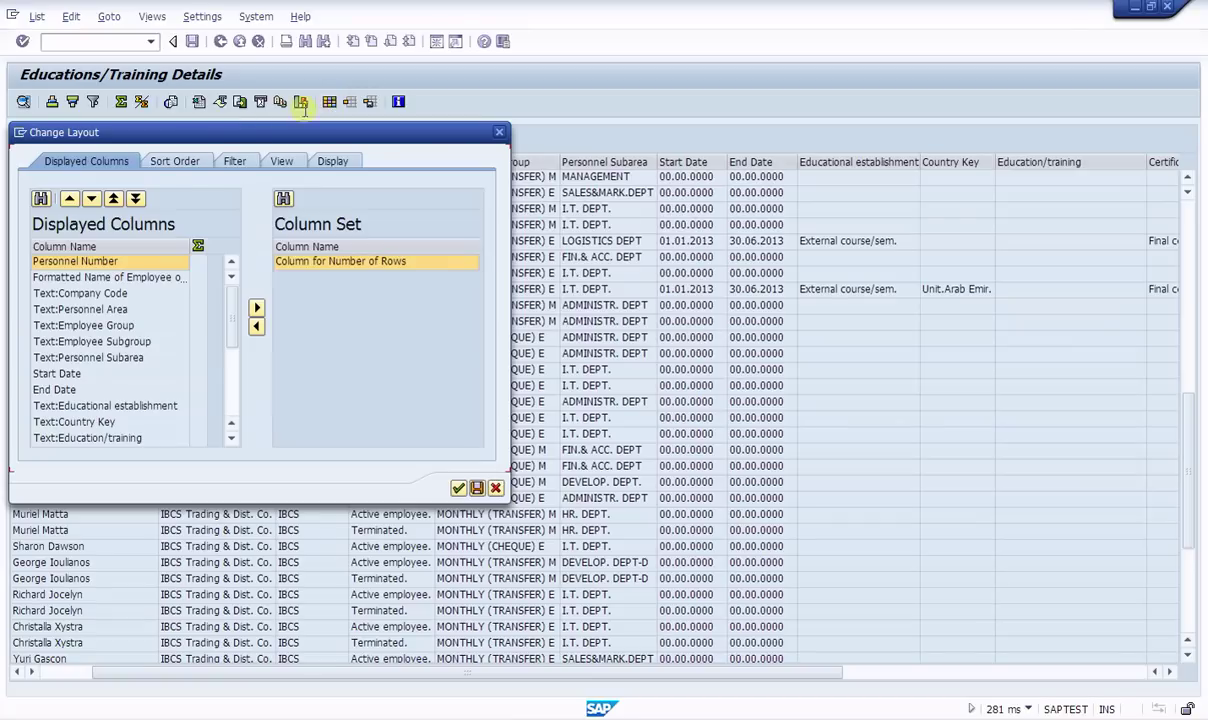
left_click(101, 293)
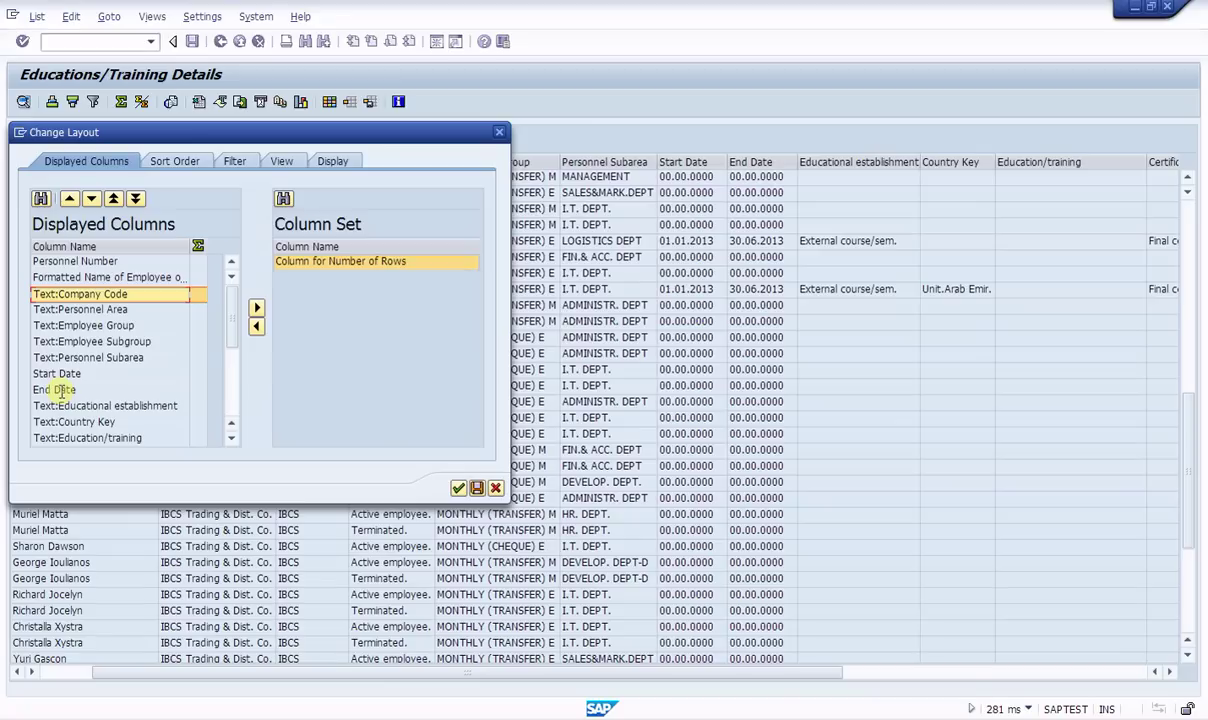
left_click(88, 406)
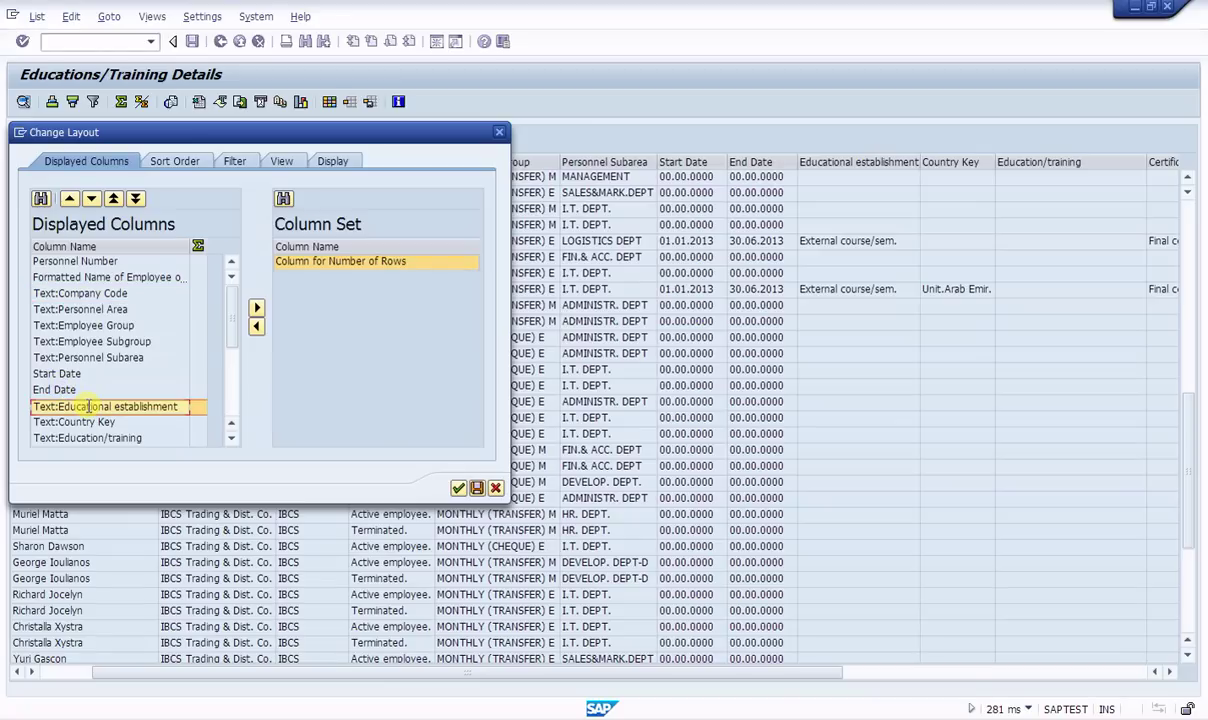
scroll(78, 395, "down", 2)
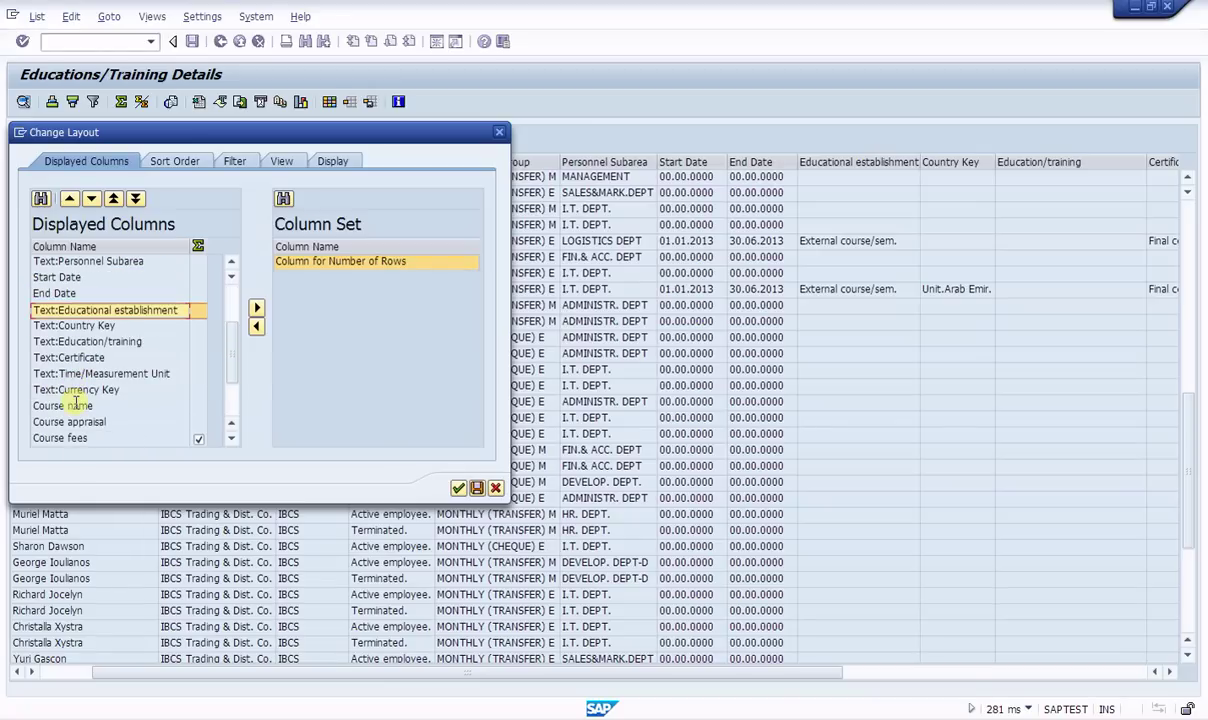
scroll(76, 403, "down", 2)
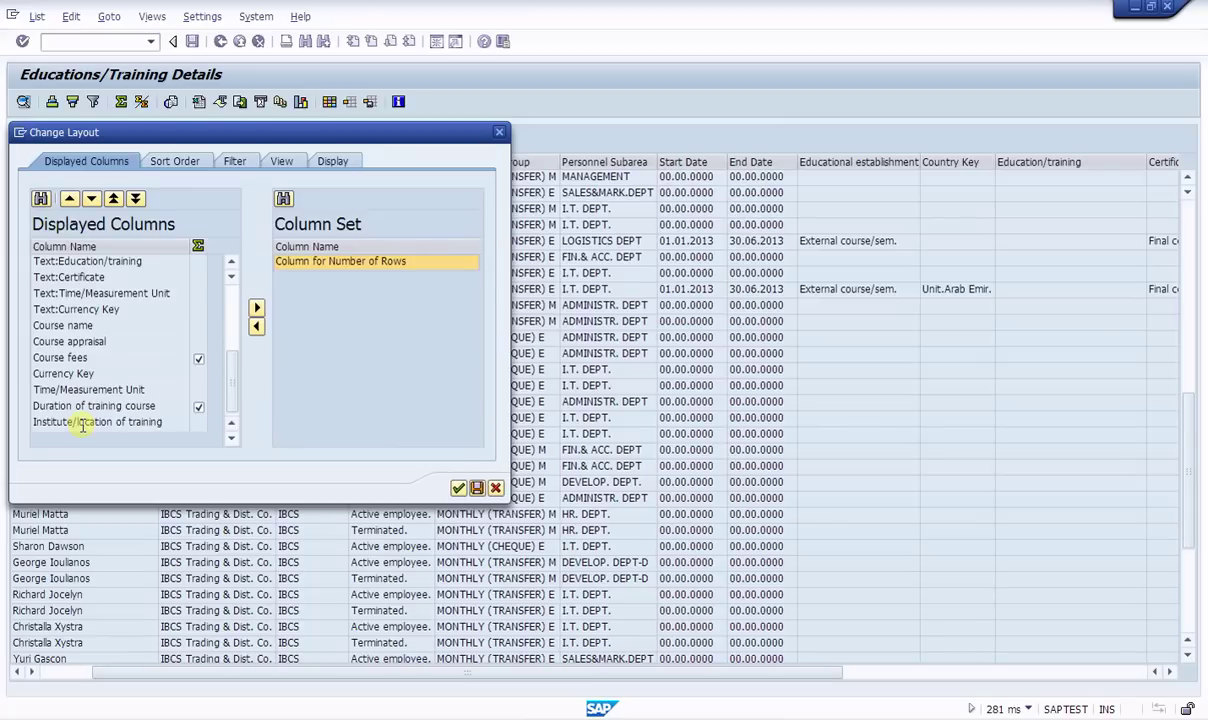
left_click_drag(130, 132, 271, 359)
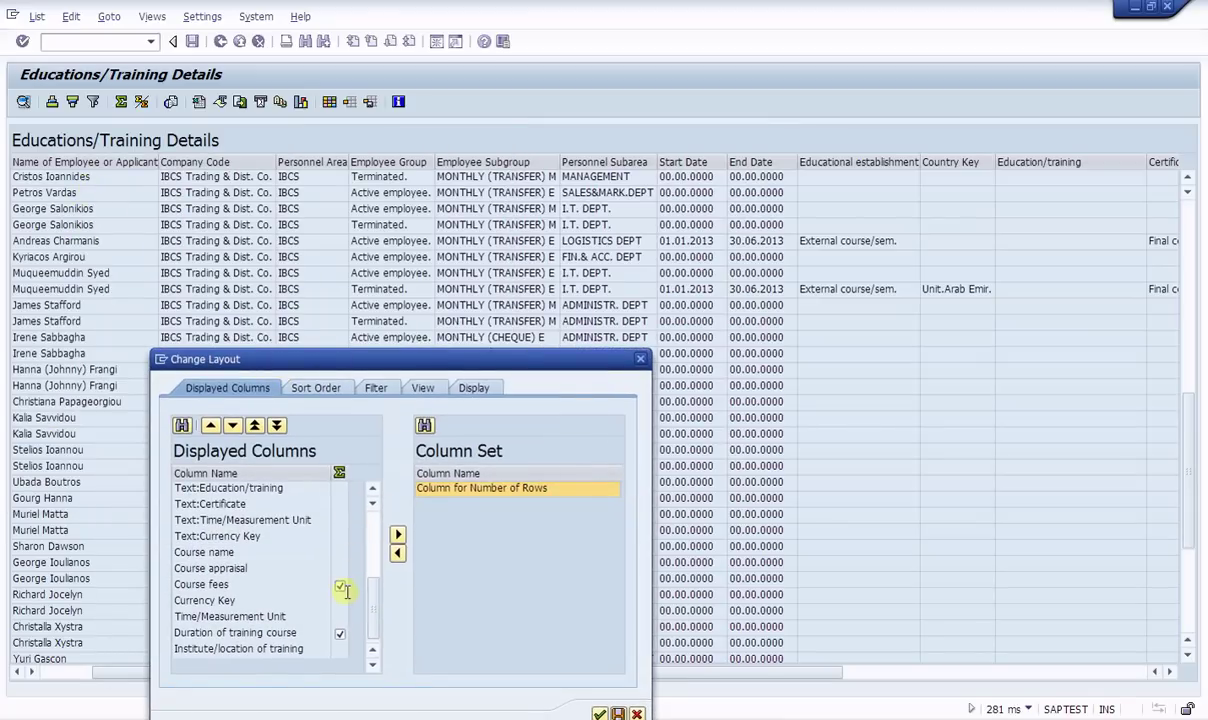
scroll(375, 508, "up", 5)
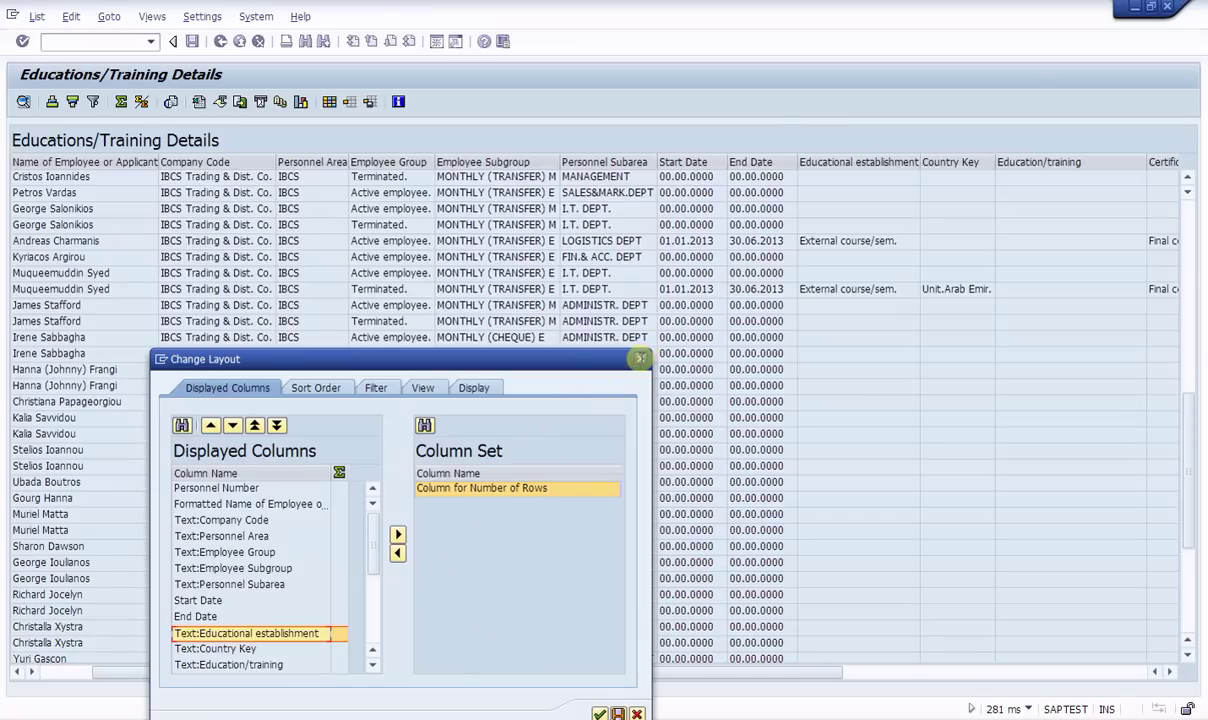
left_click(640, 358)
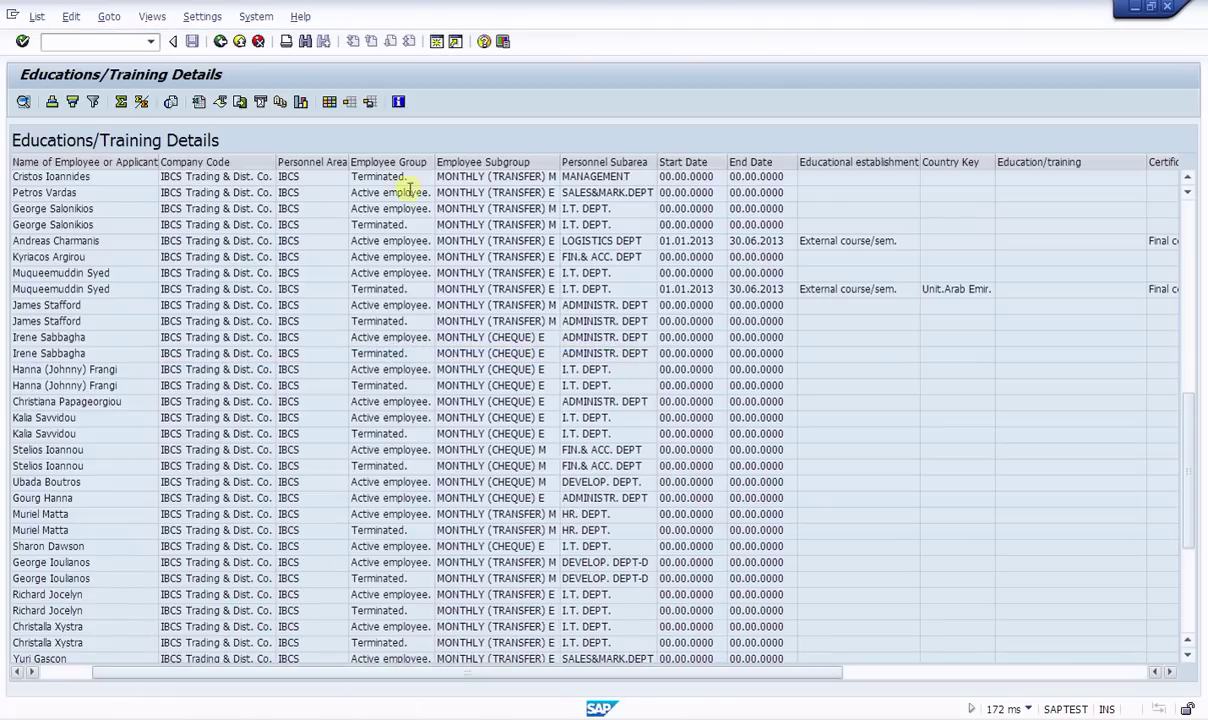
Step: Reorder the displayed columns in the list layout so that Text:Education/training comes directly after Text:Educational establishment
left_click(436, 41)
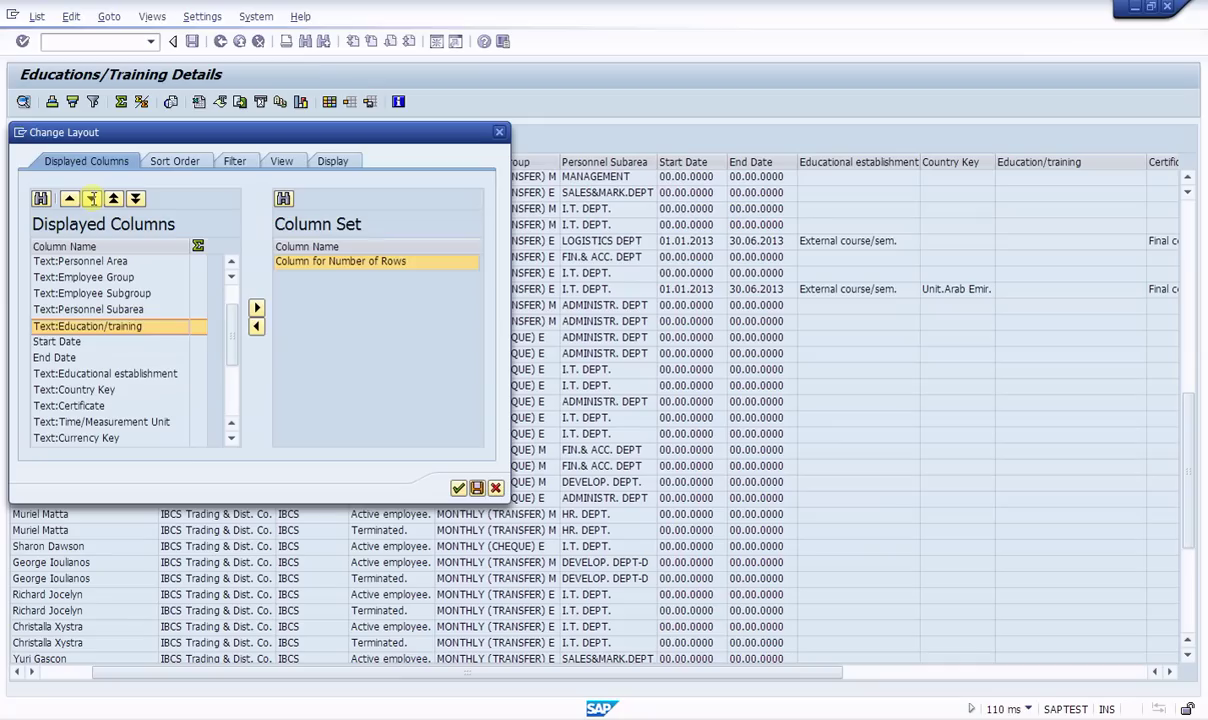
left_click(91, 198)
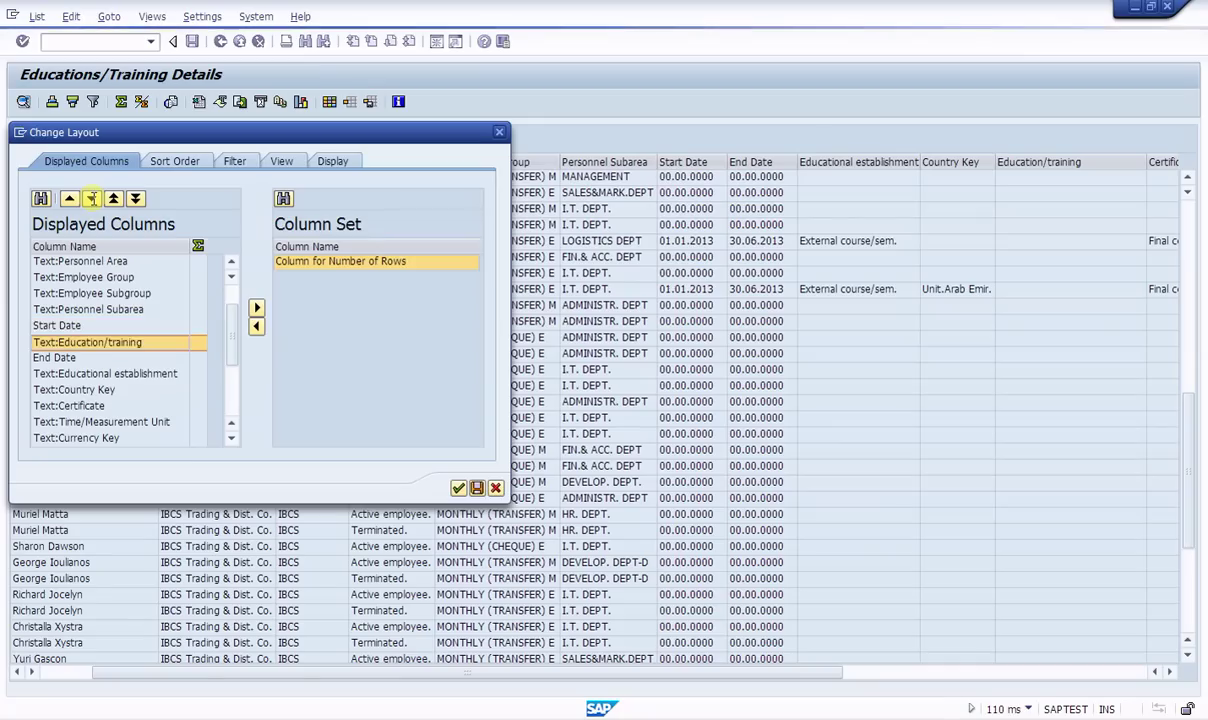
left_click(91, 198)
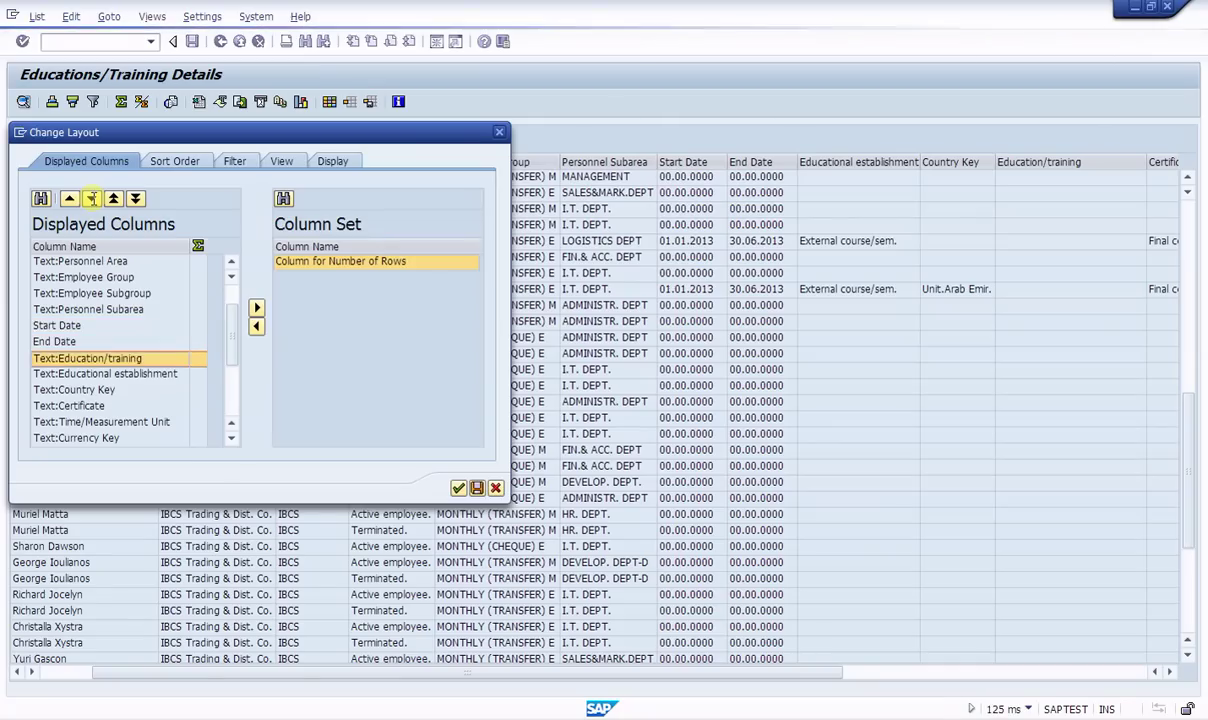
left_click(91, 198)
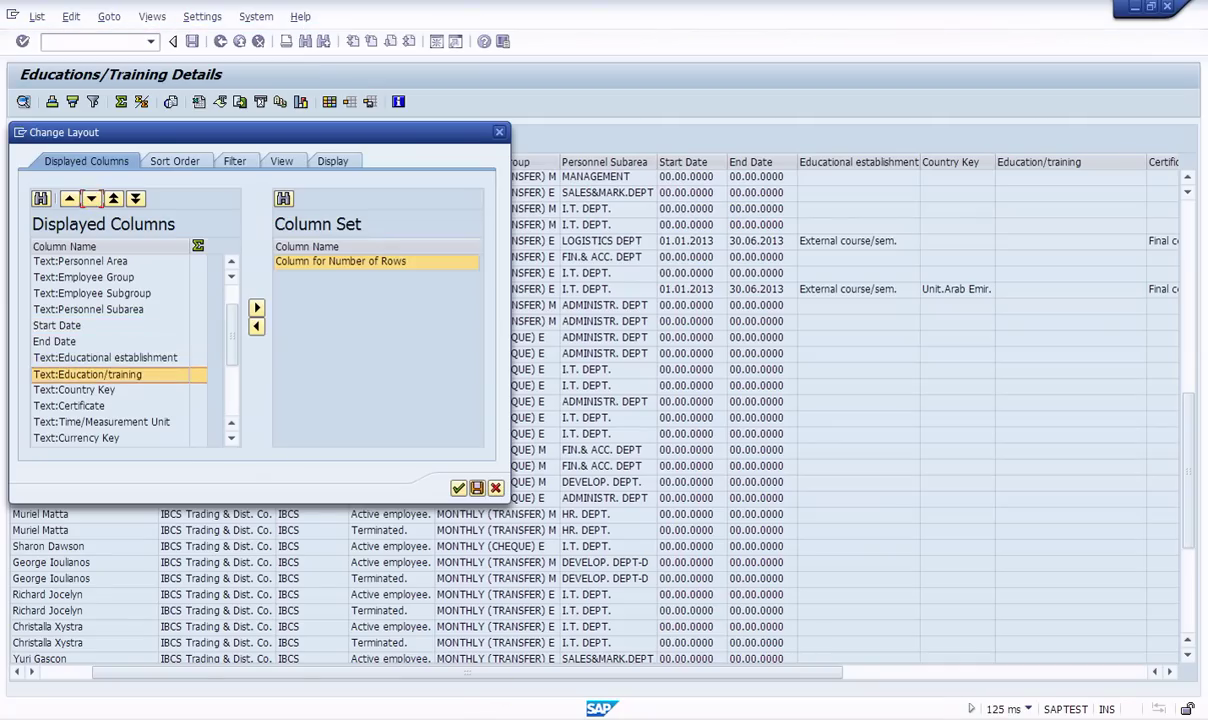
left_click(256, 704)
Step: Reposition the Institute/location of training column directly after Text:Education/training in the displayed columns
left_click(100, 421)
scroll(144, 432, "down", 3)
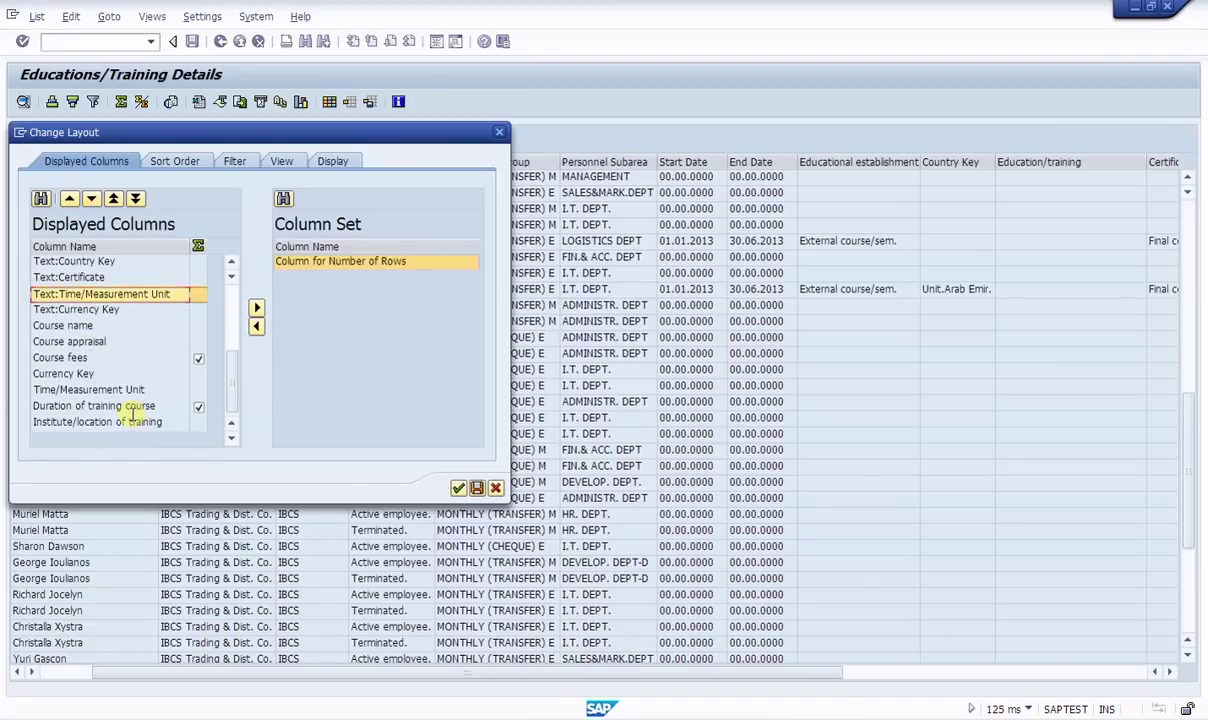
left_click(130, 421)
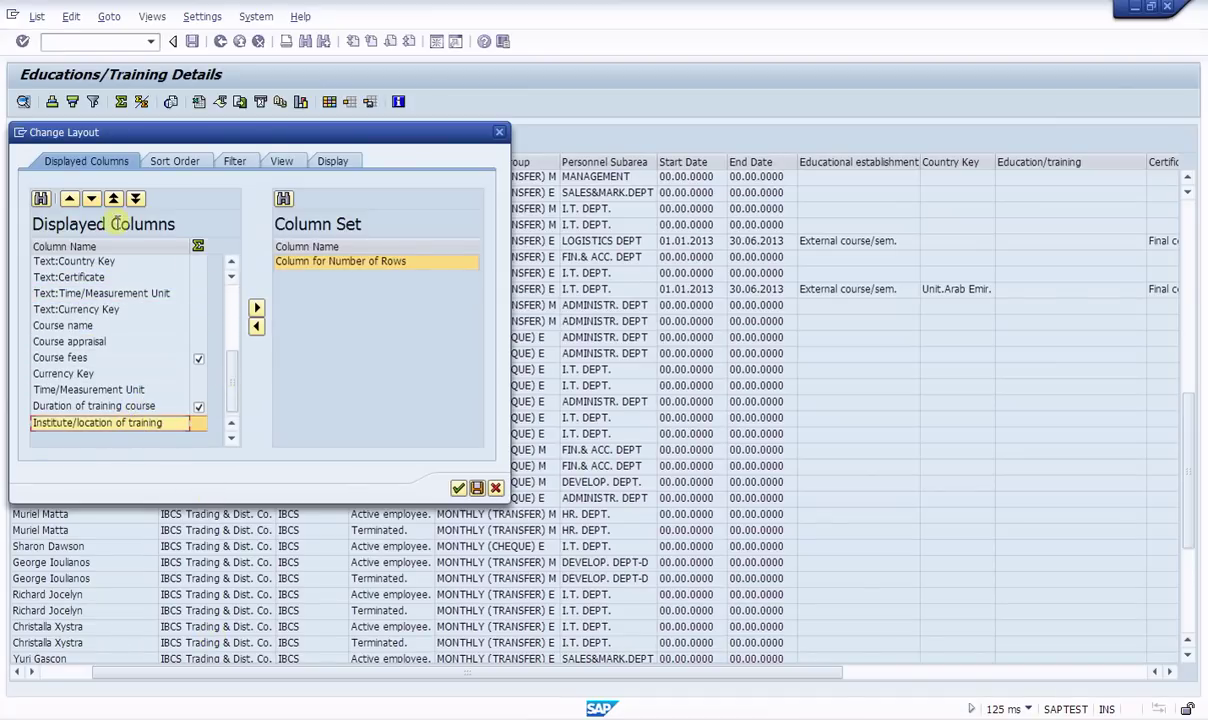
left_click(69, 199)
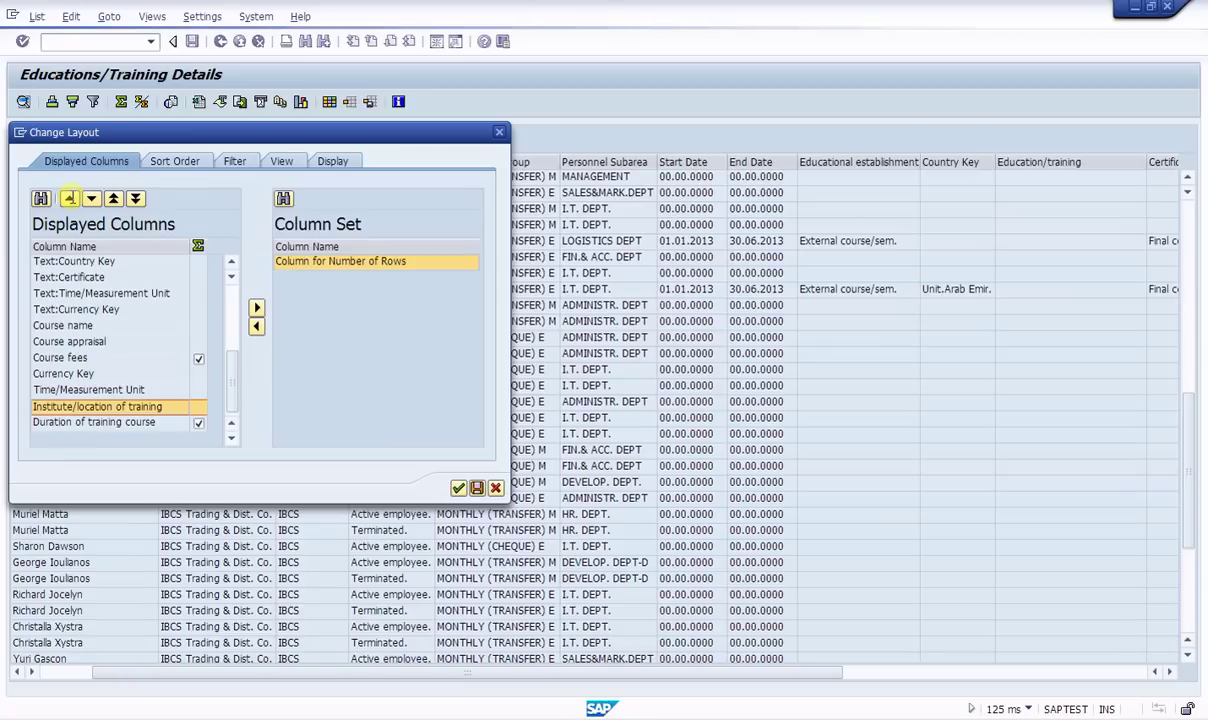
left_click(69, 199)
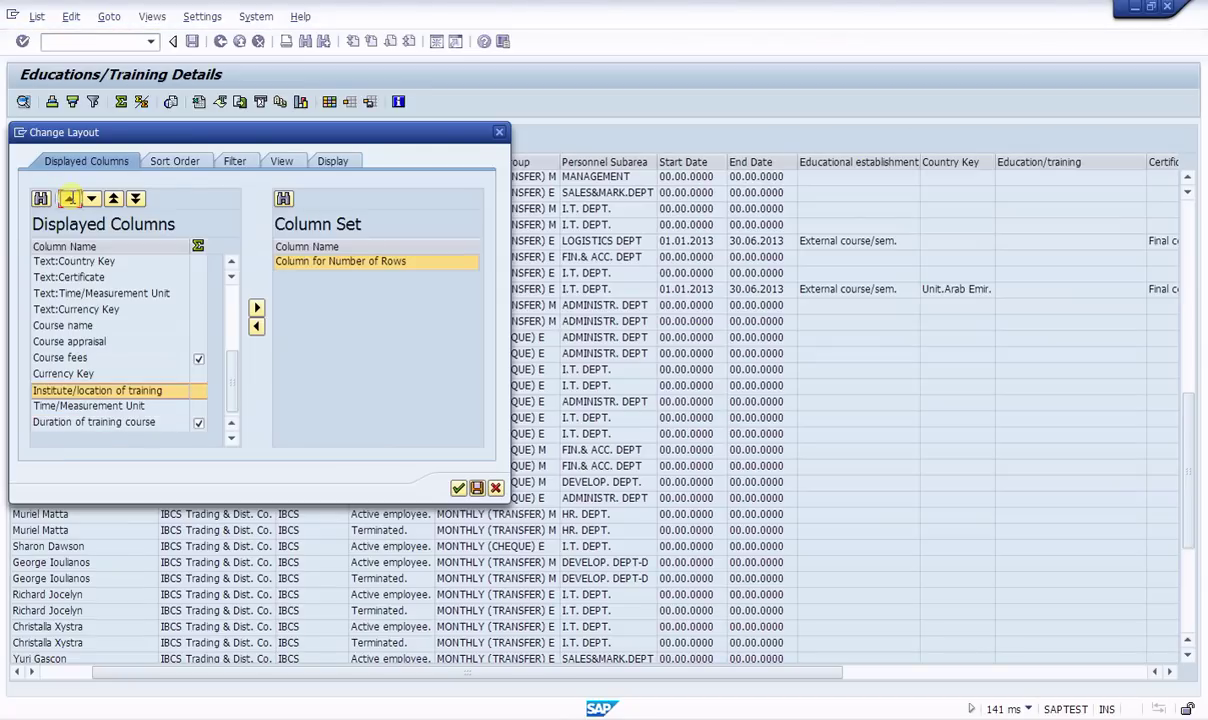
left_click(69, 199)
left_click(69, 199)
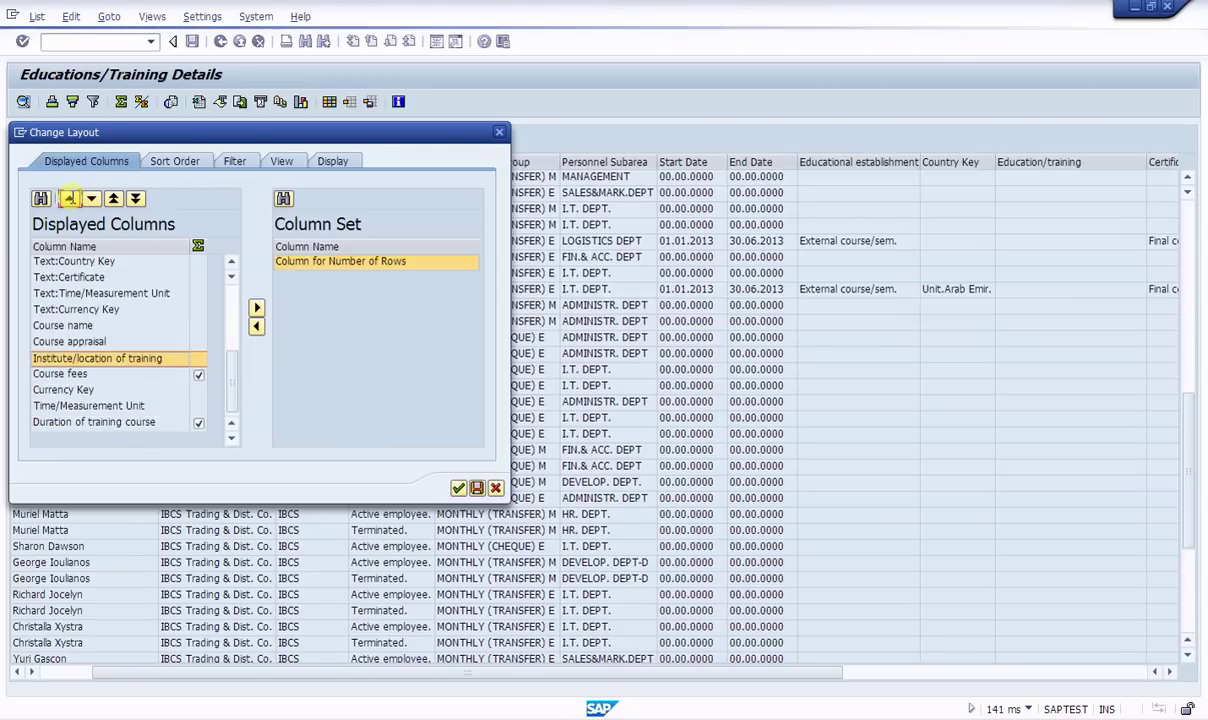
left_click(69, 199)
left_click(69, 199)
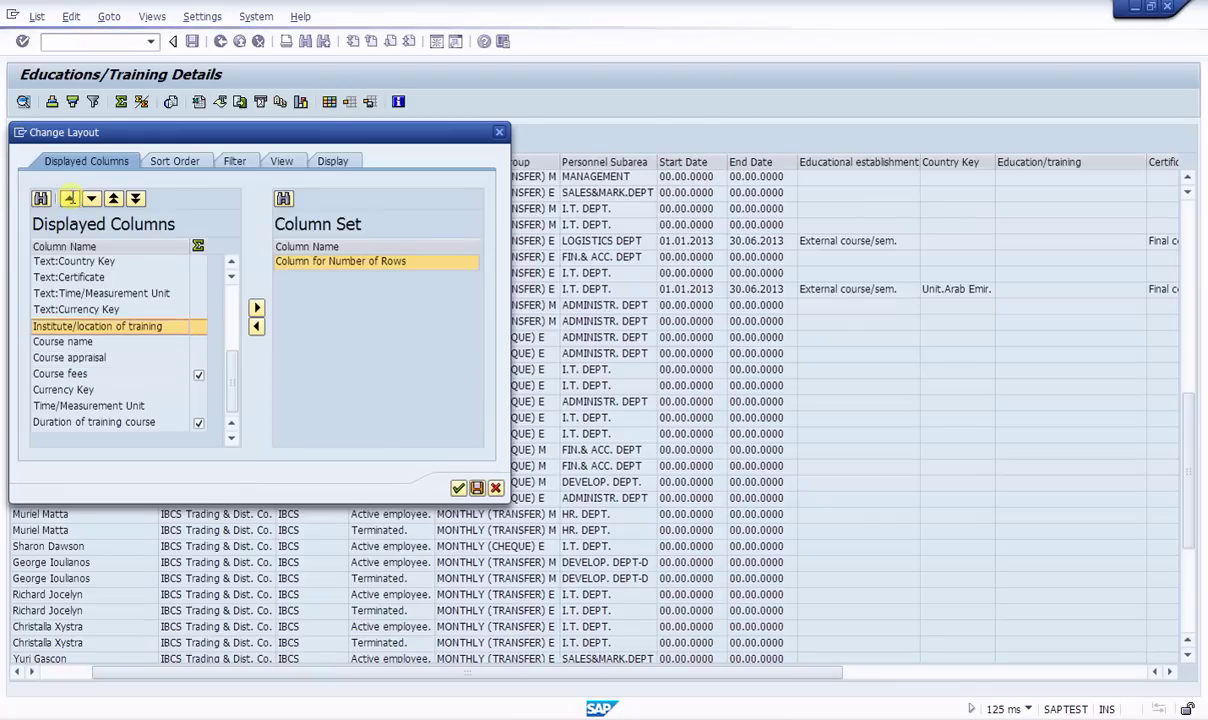
left_click(69, 199)
left_click(69, 199)
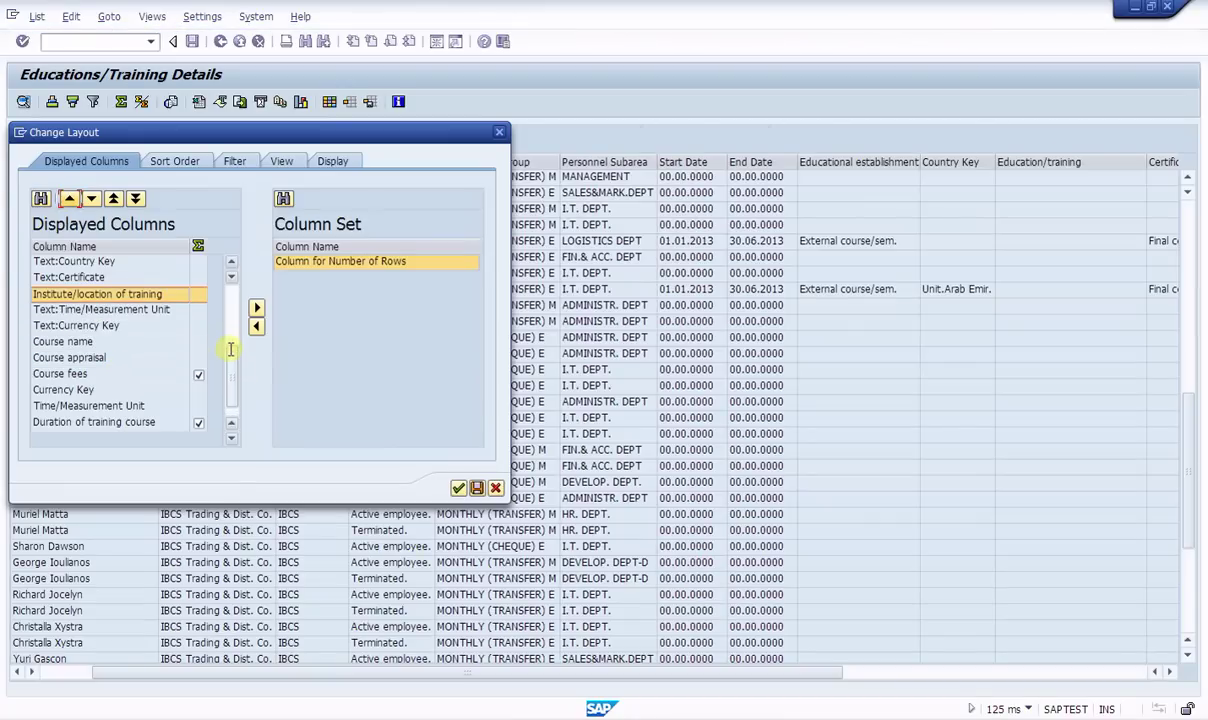
scroll(226, 335, "up", 2)
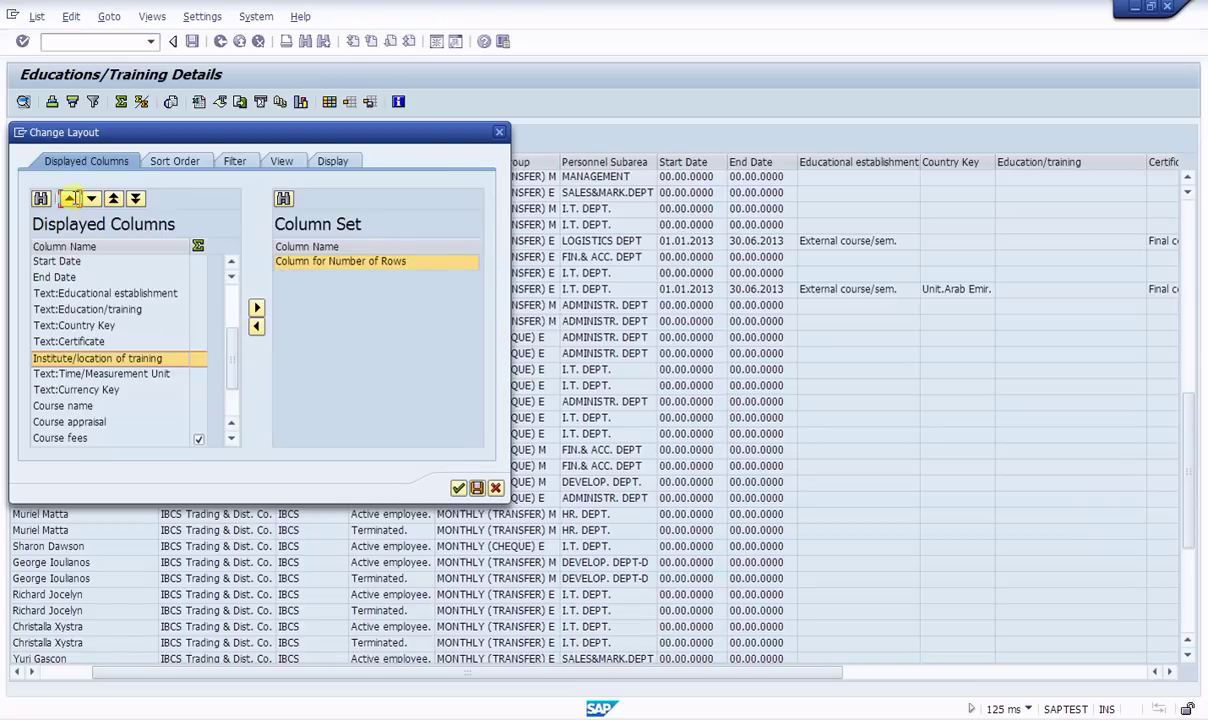
left_click(69, 199)
left_click(69, 199)
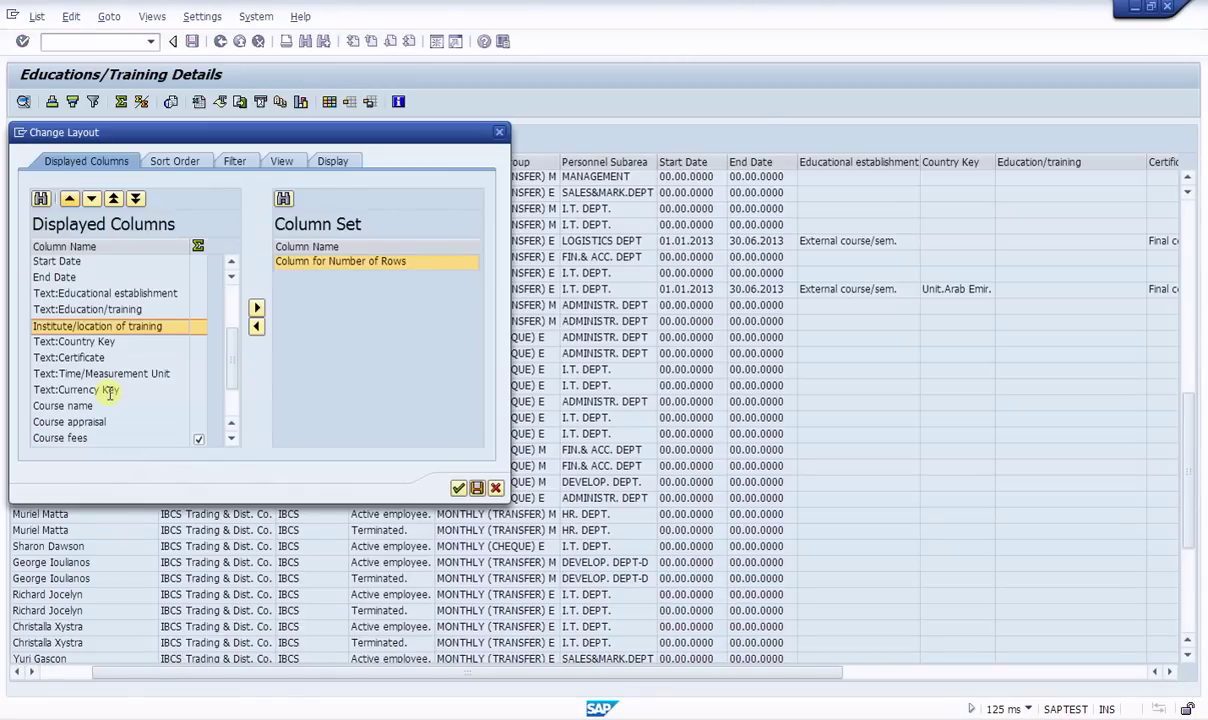
Step: Review the order of the remaining displayed columns, from Text:Certificate down to Duration of training course
left_click(97, 356)
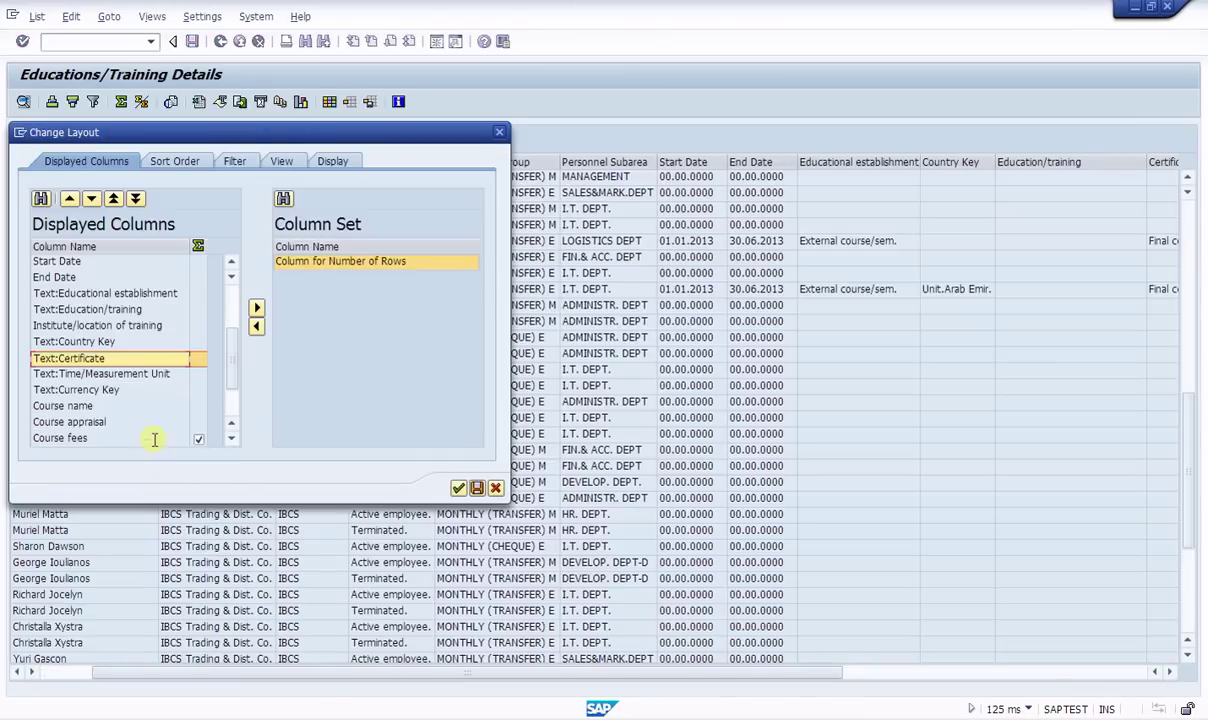
left_click(100, 422)
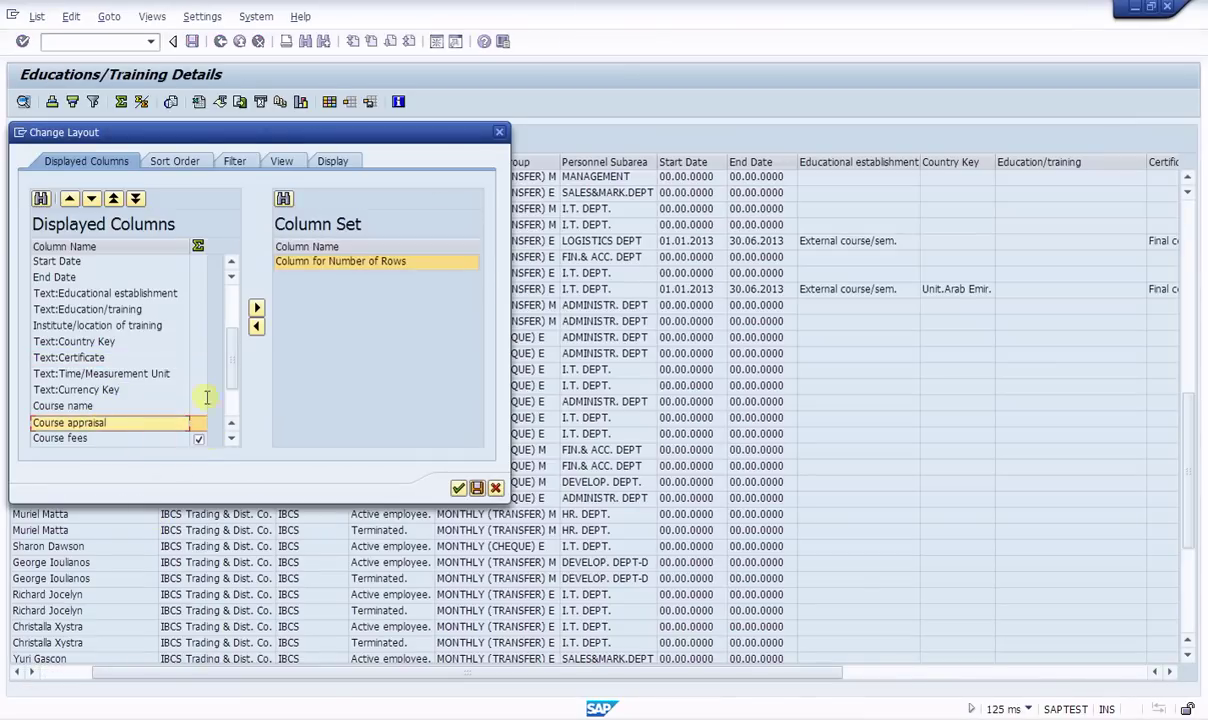
left_click_drag(226, 358, 229, 410)
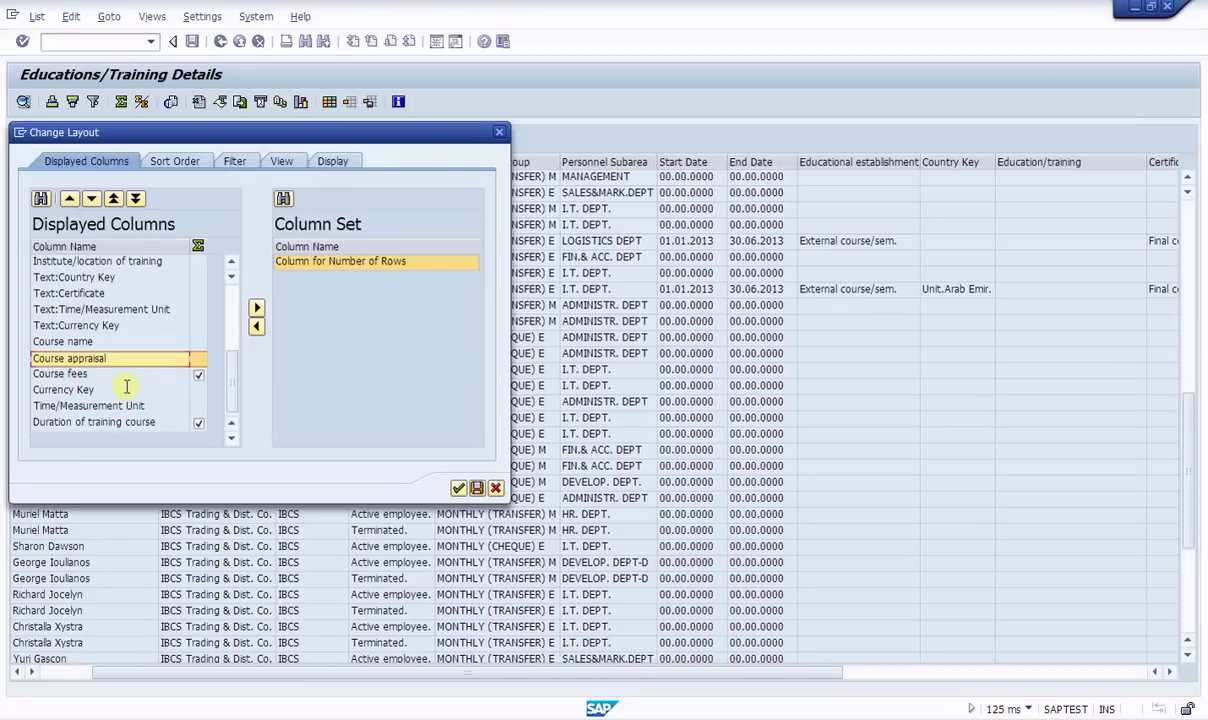
left_click(93, 342)
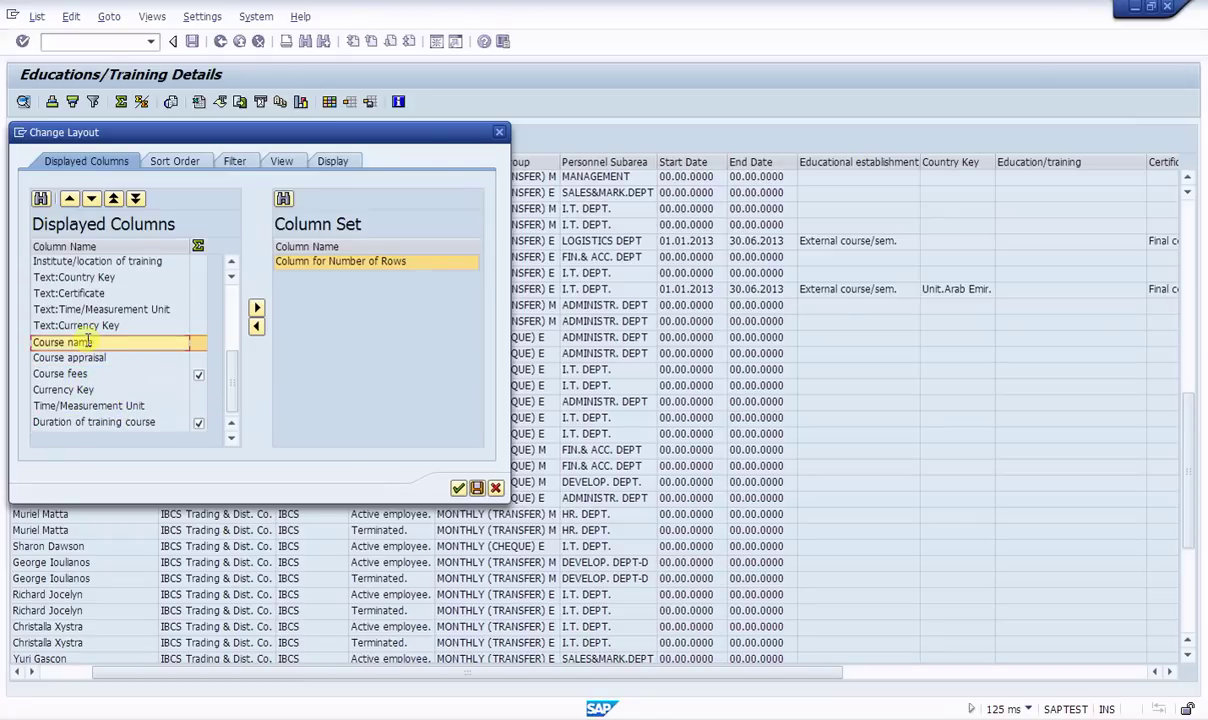
left_click(85, 357)
left_click(87, 373)
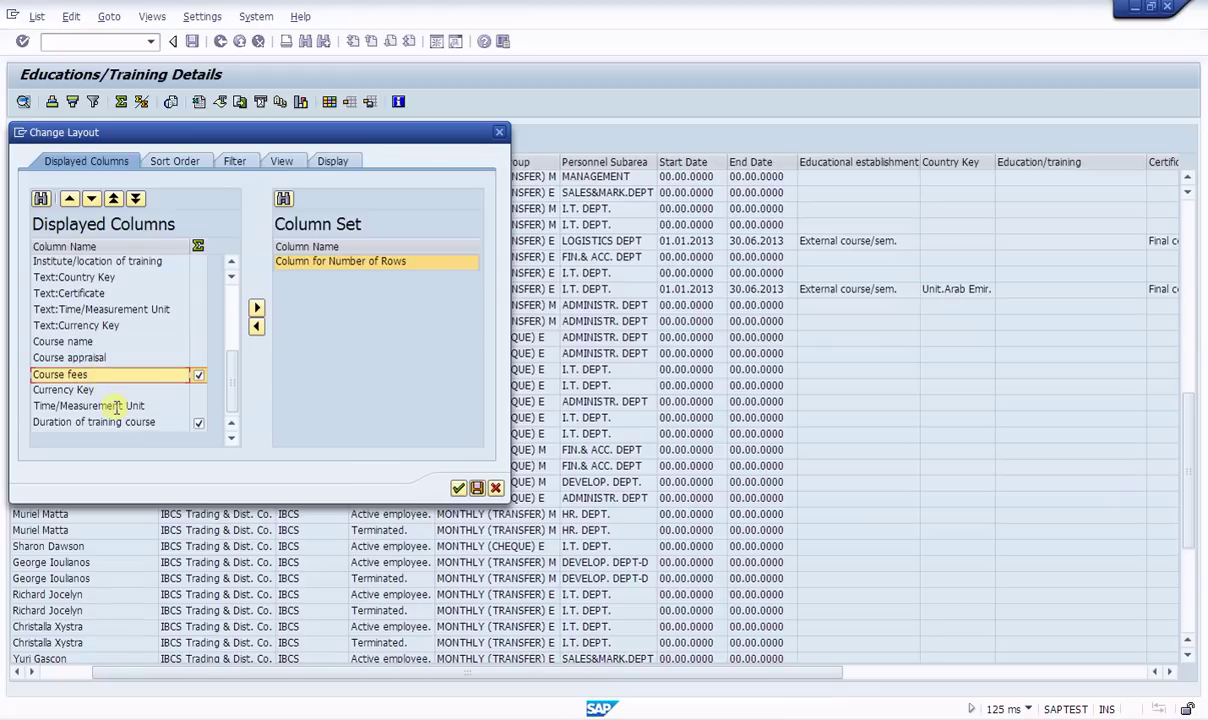
left_click(116, 406)
left_click(116, 422)
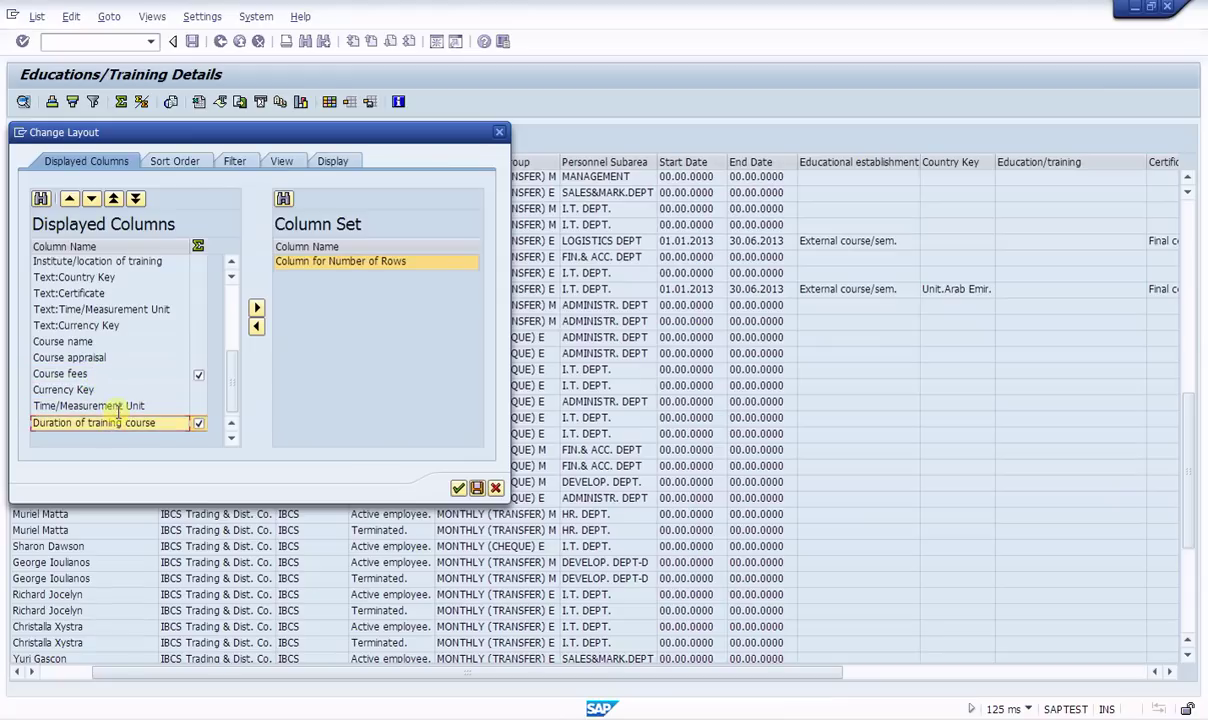
Step: Move the Time/Measurement Unit column up in the displayed columns so that it comes directly before Course name
left_click(118, 406)
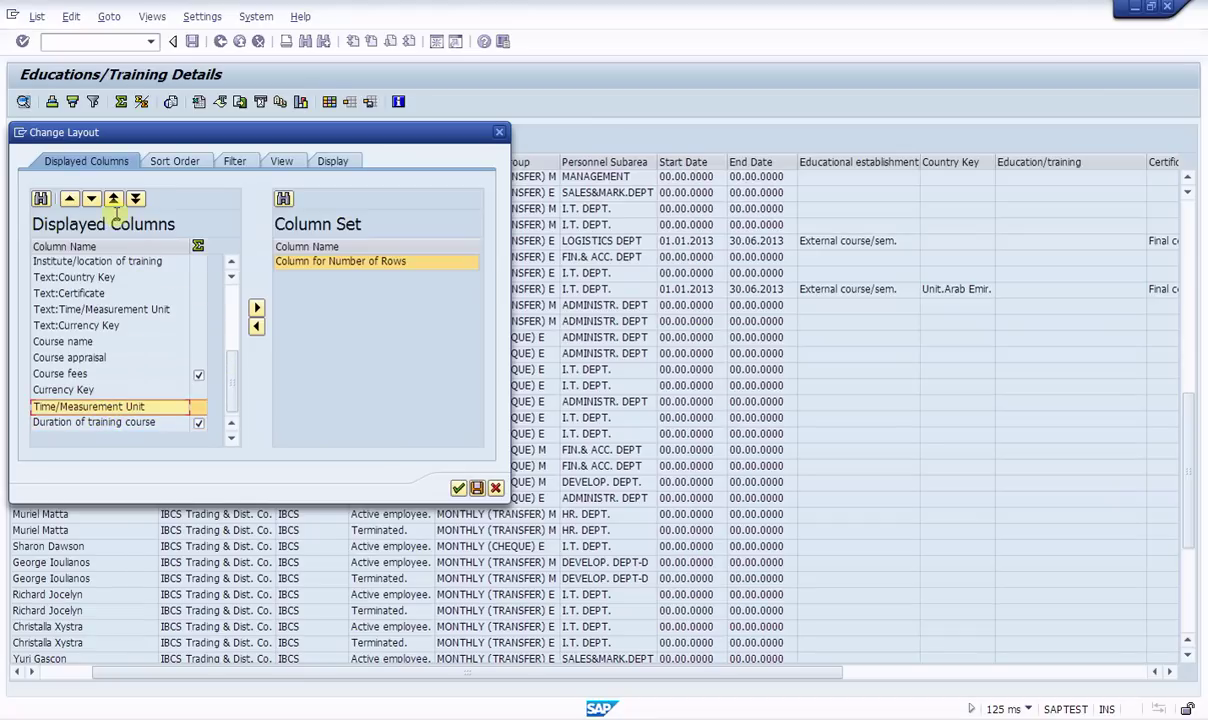
left_click(69, 198)
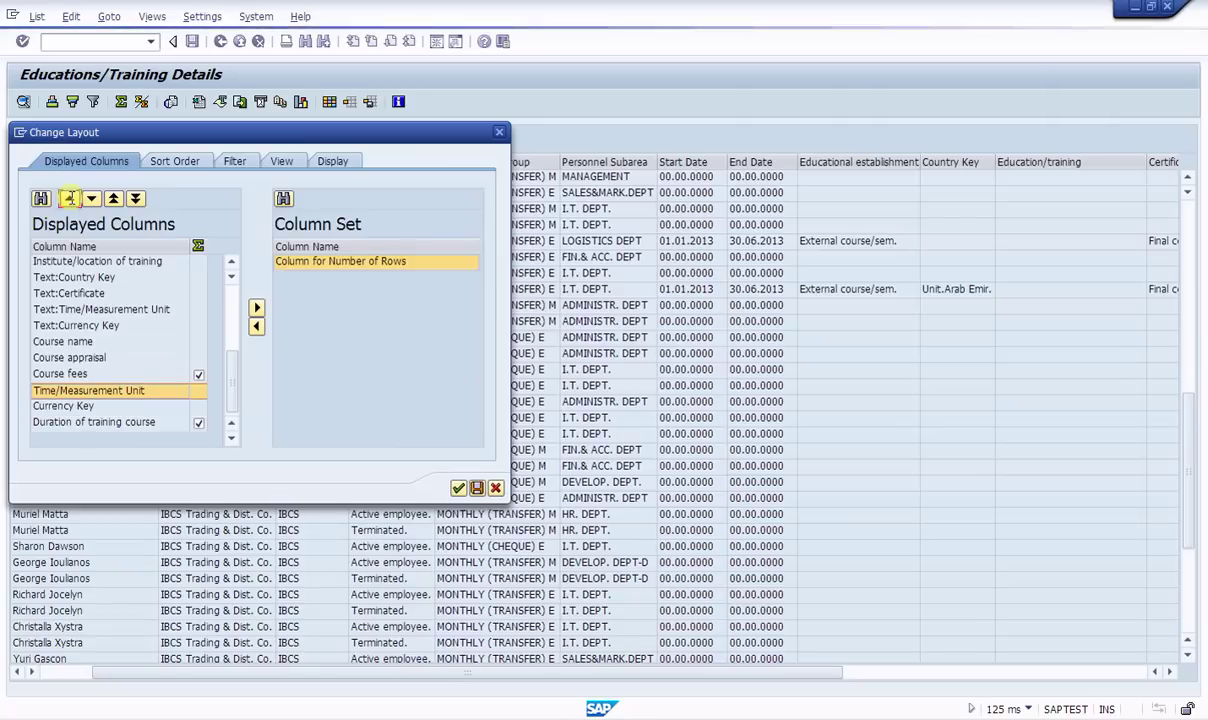
left_click(69, 198)
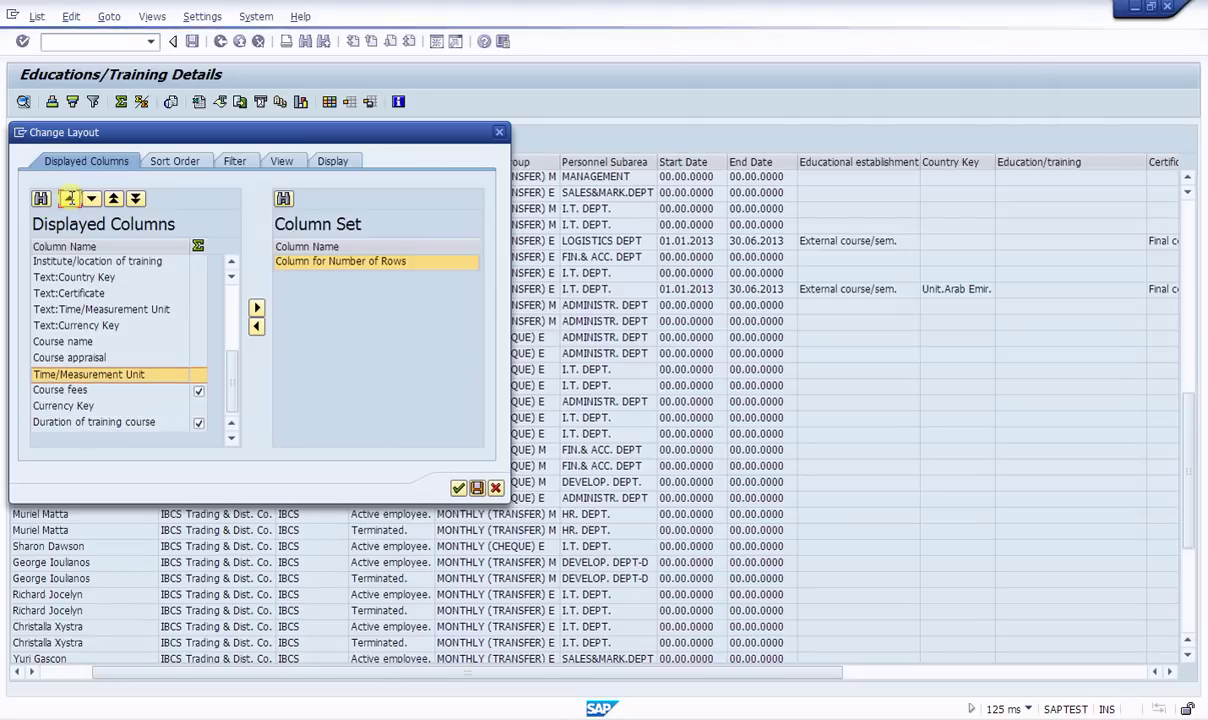
left_click(69, 198)
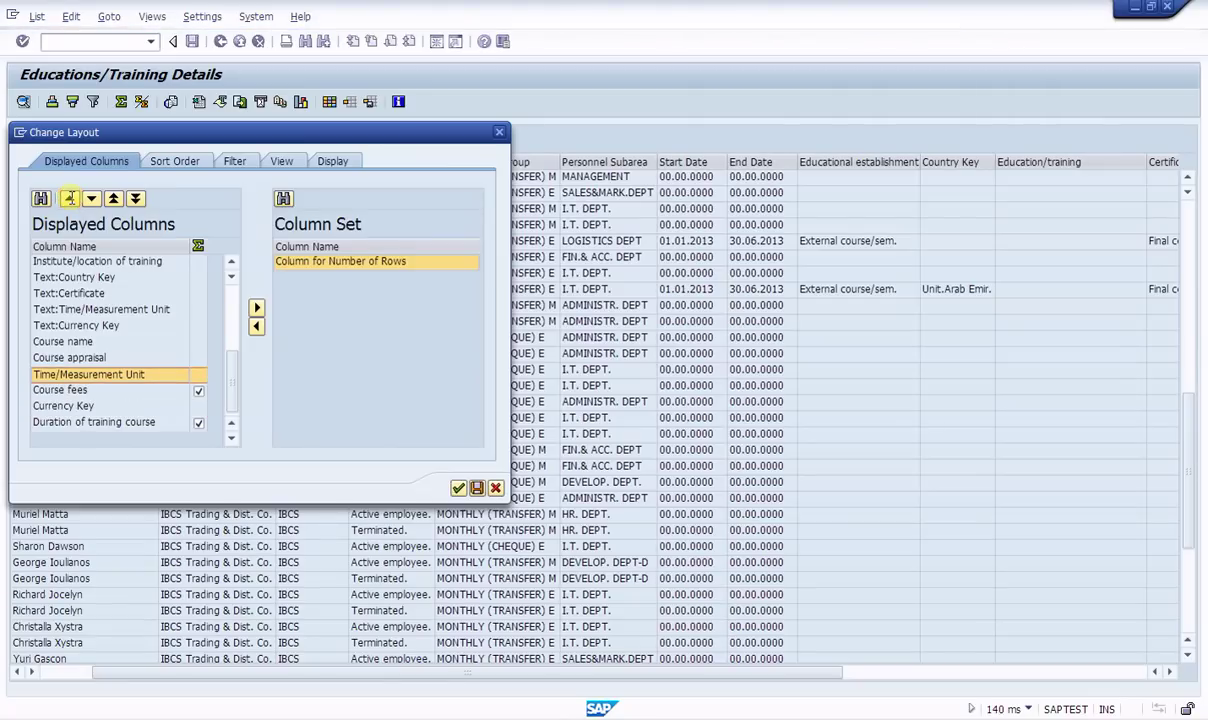
left_click(69, 198)
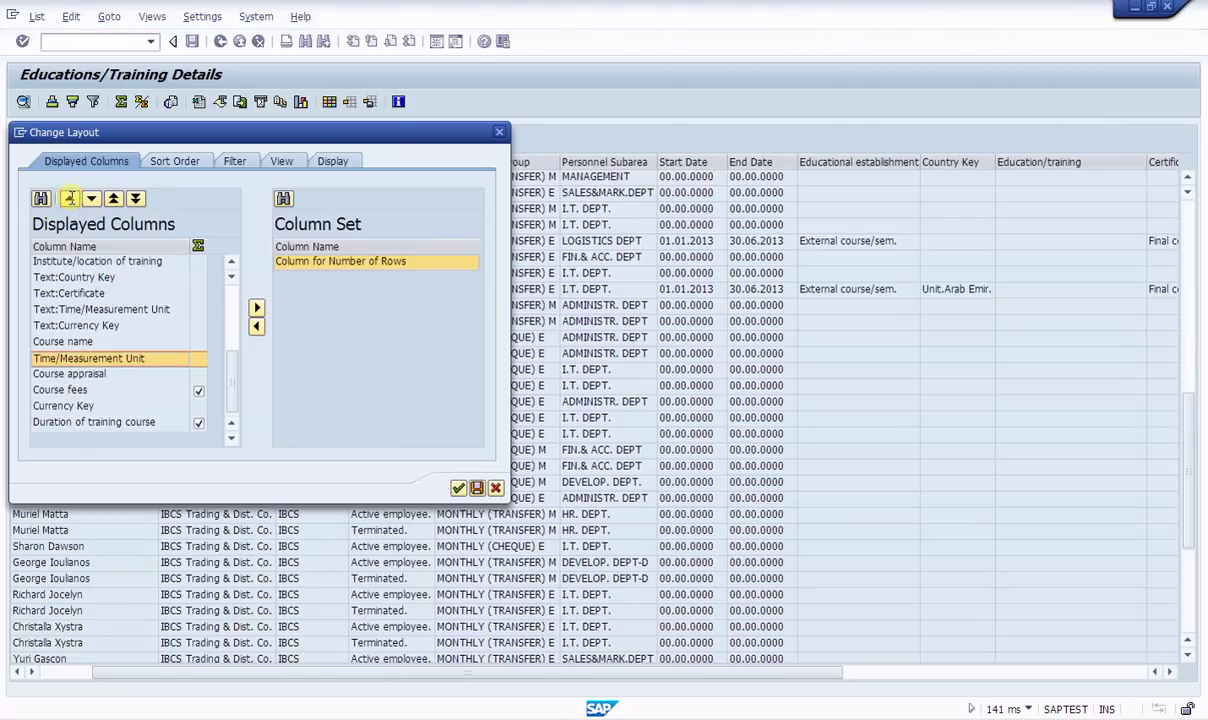
Step: Move the Duration of training course column up so that it comes directly before Time/Measurement Unit
left_click(92, 422)
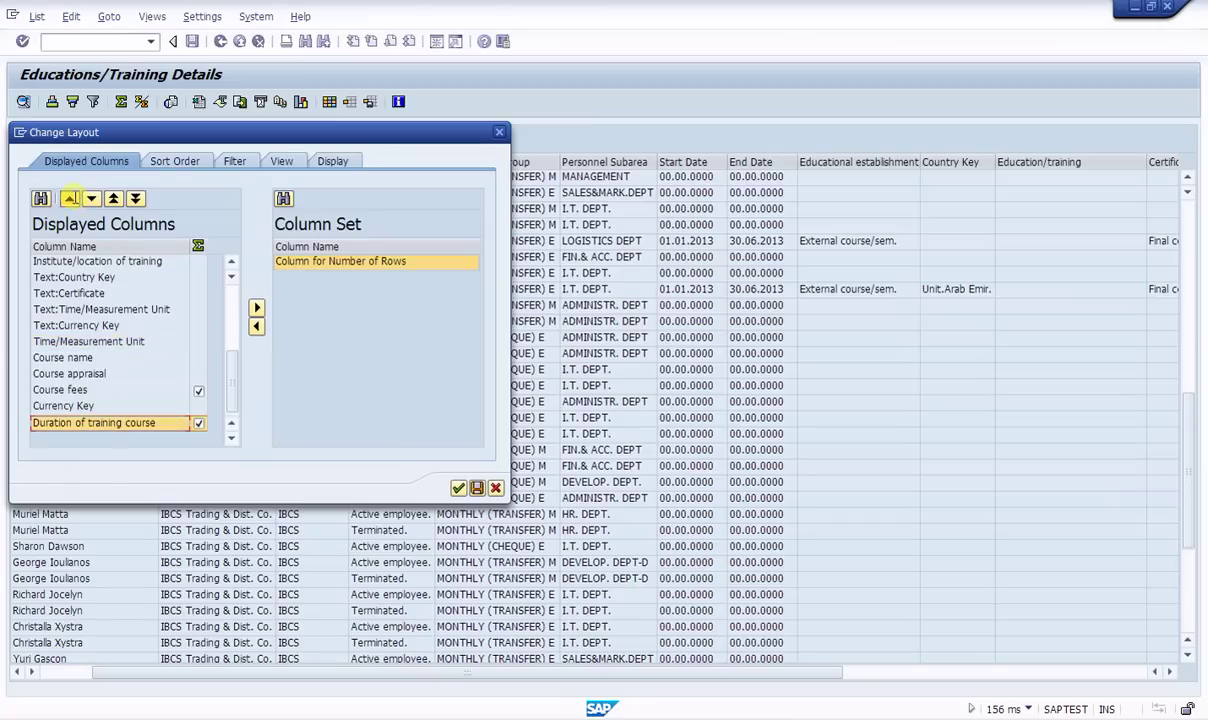
left_click(69, 198)
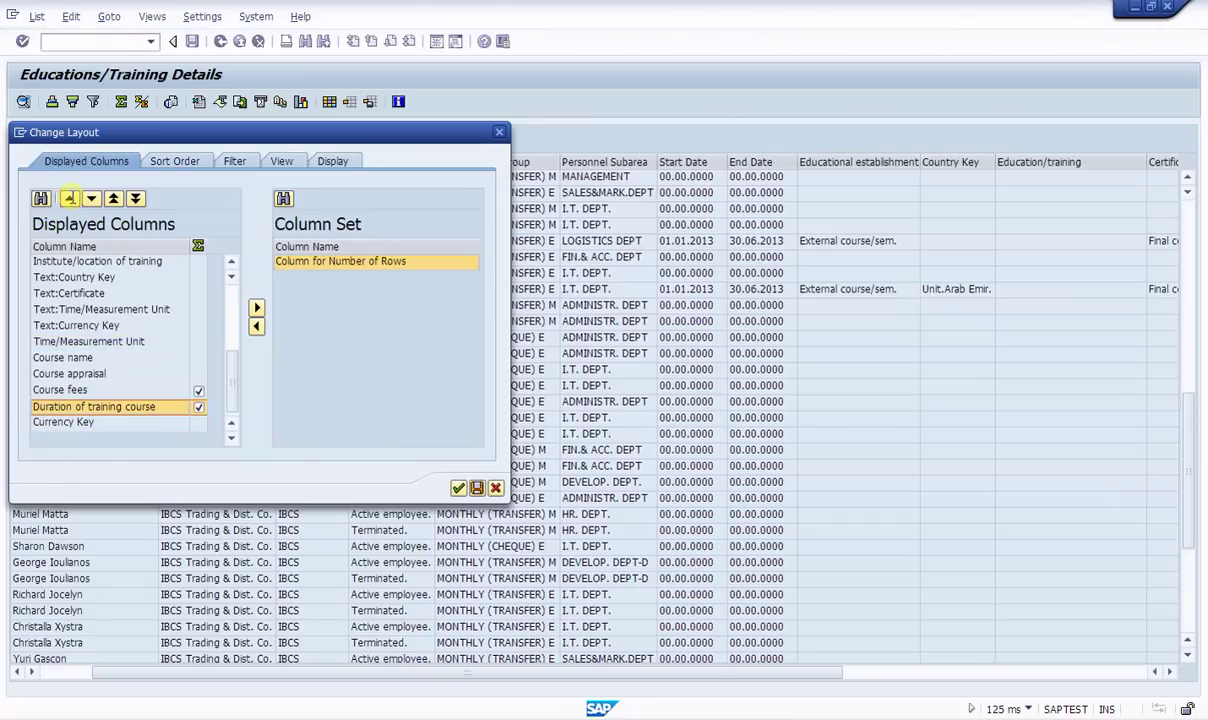
left_click(69, 198)
left_click(69, 198)
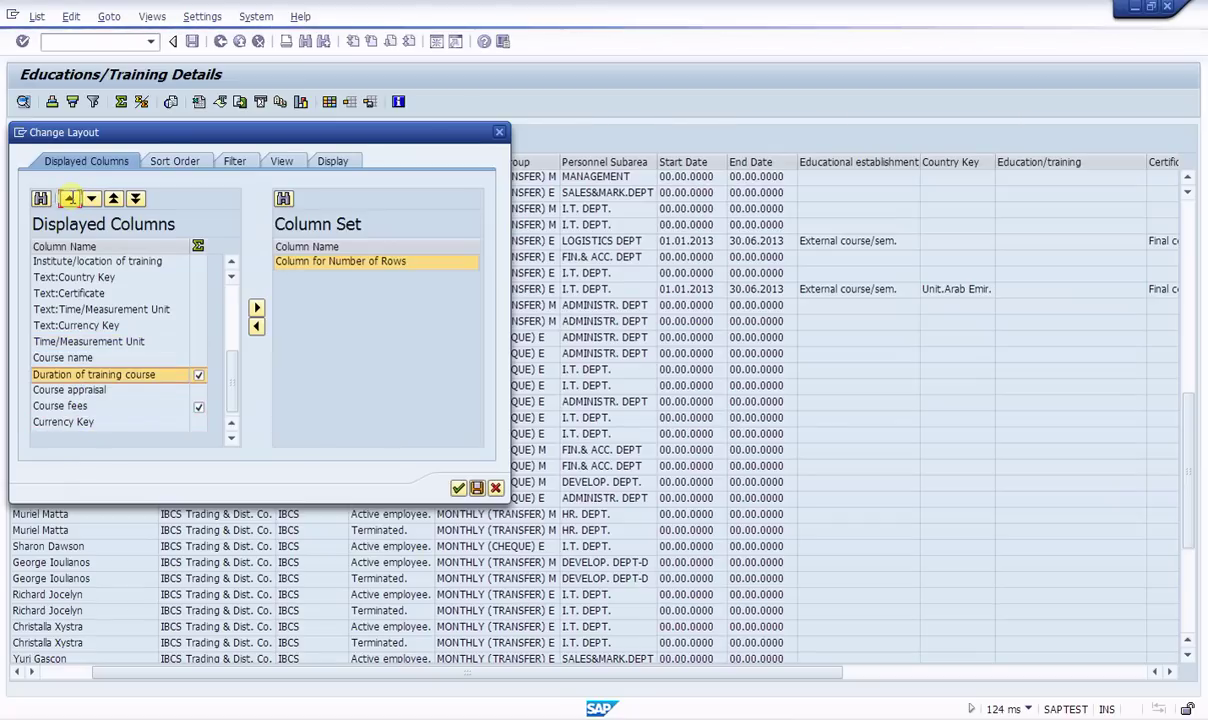
left_click(69, 198)
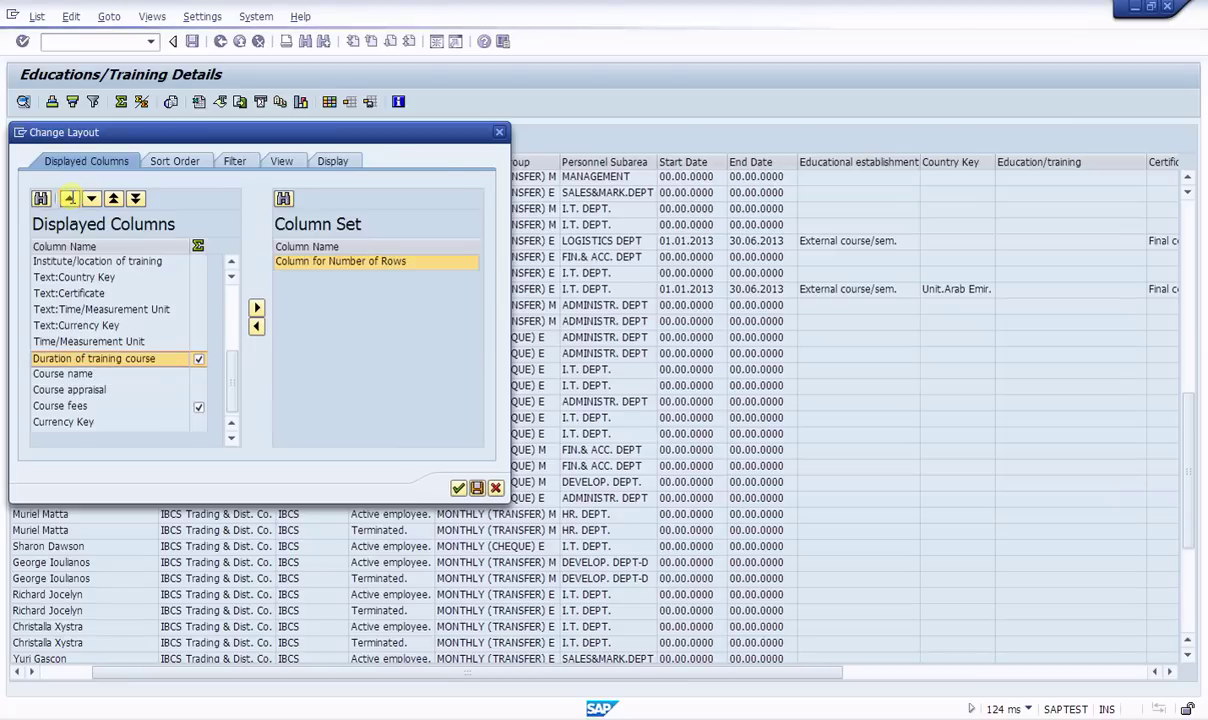
left_click(69, 198)
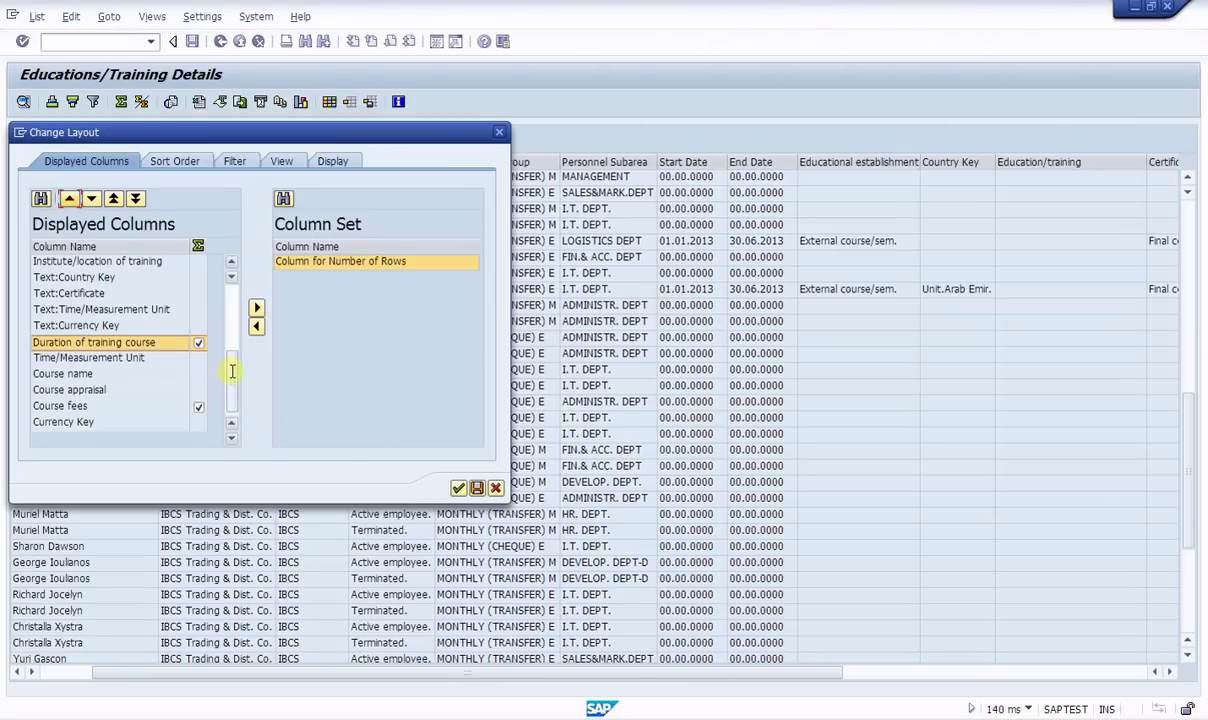
Step: Save the layout as /ZEDU_CYP with the name Education details and apply it to the list
left_click_drag(232, 371, 239, 299)
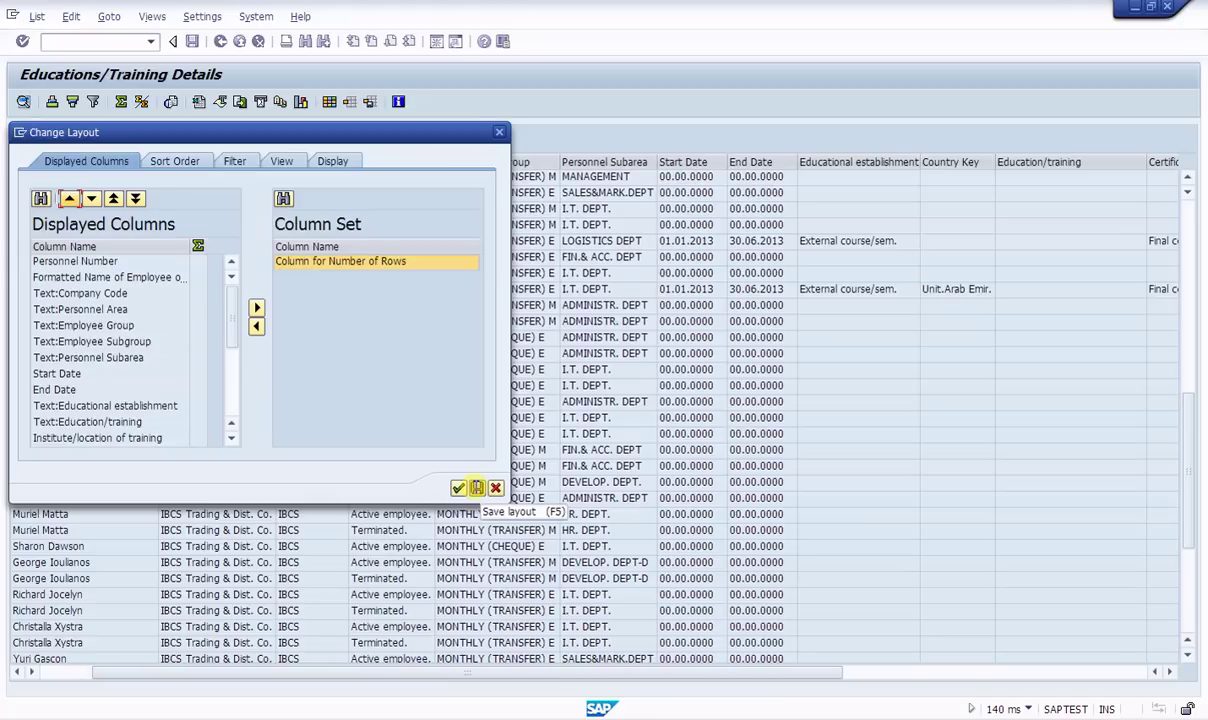
left_click(477, 488)
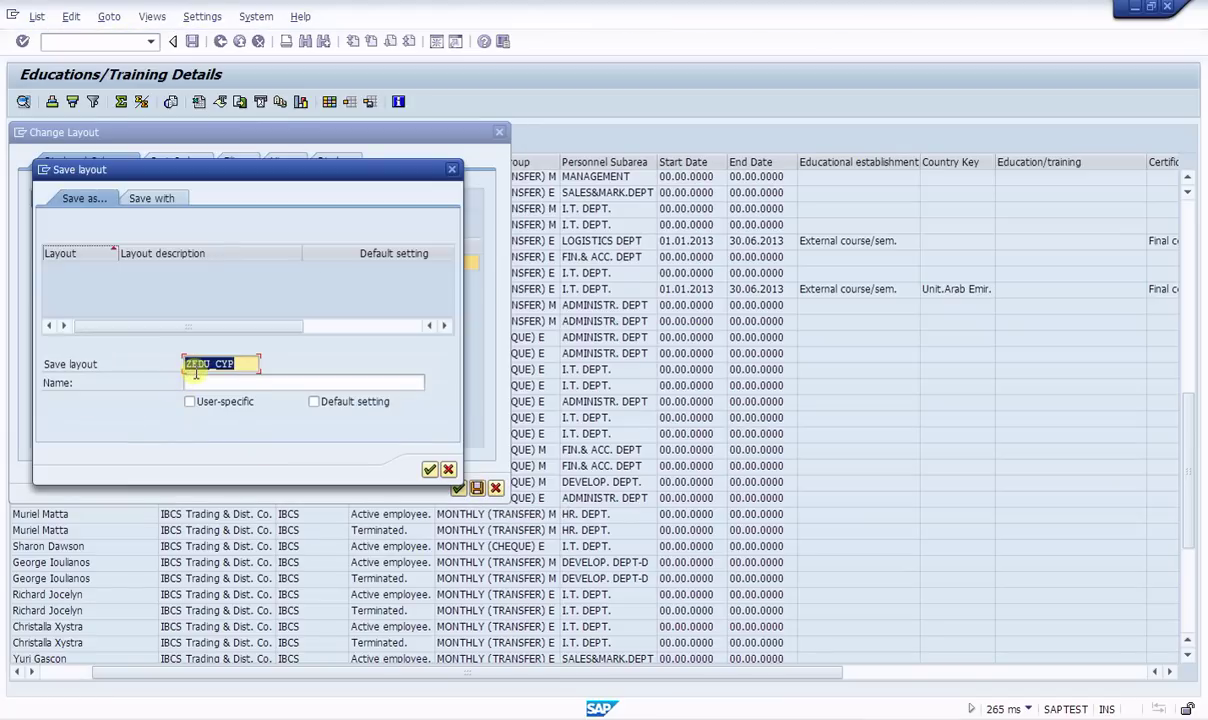
left_click(196, 373)
type("/")
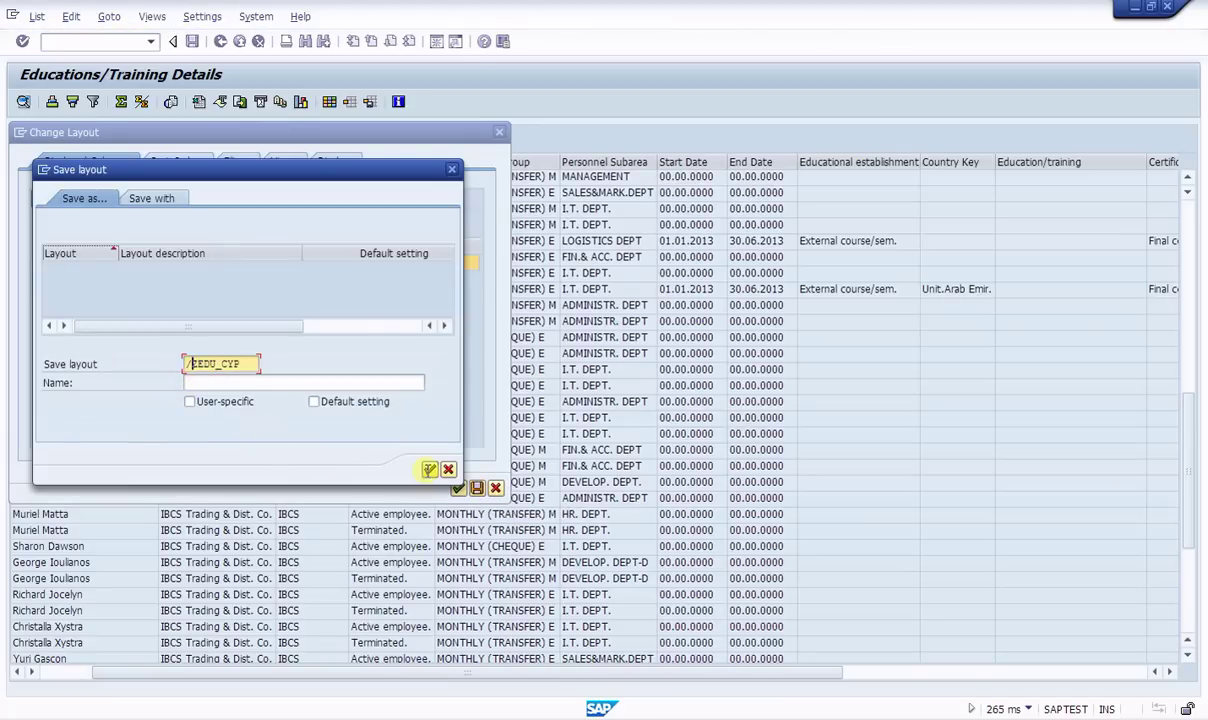
left_click(429, 469)
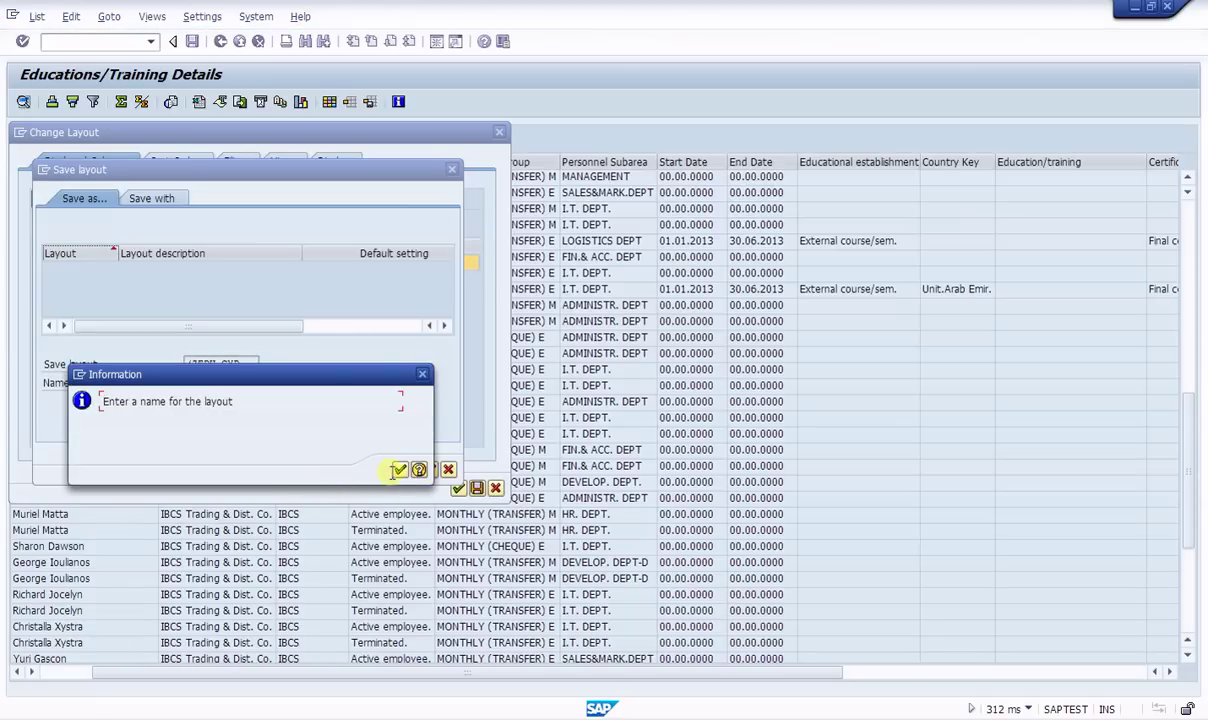
left_click(192, 382)
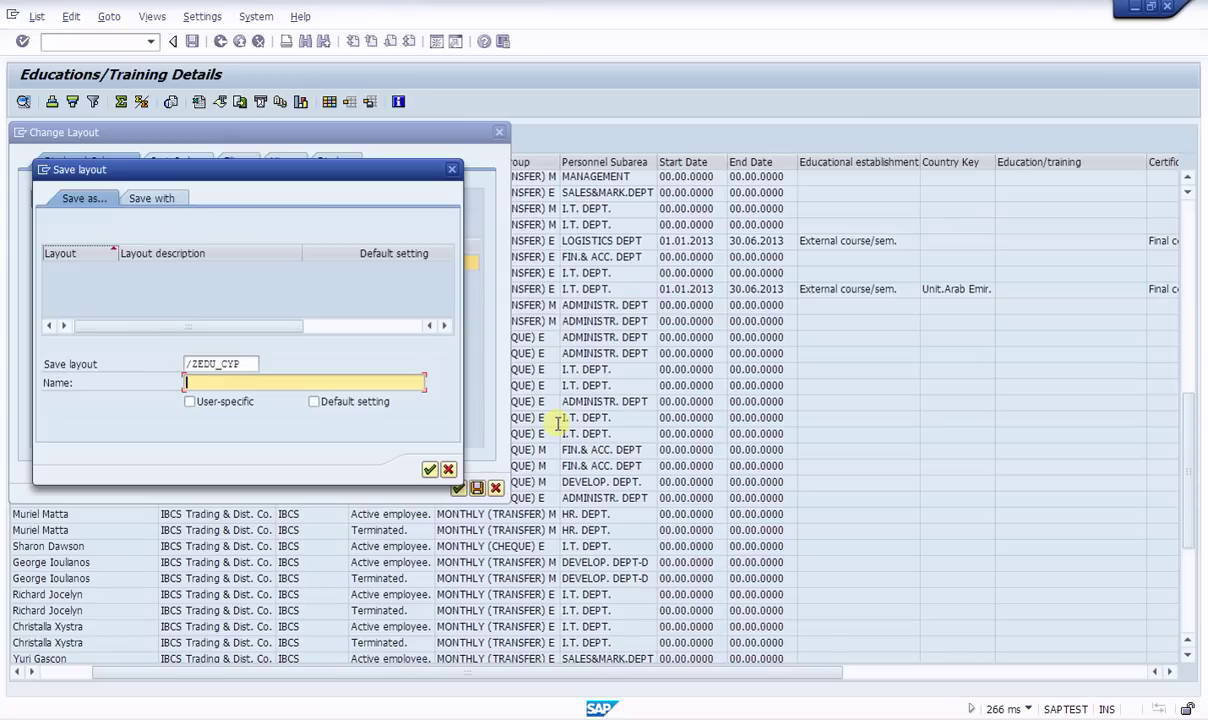
type("Education details")
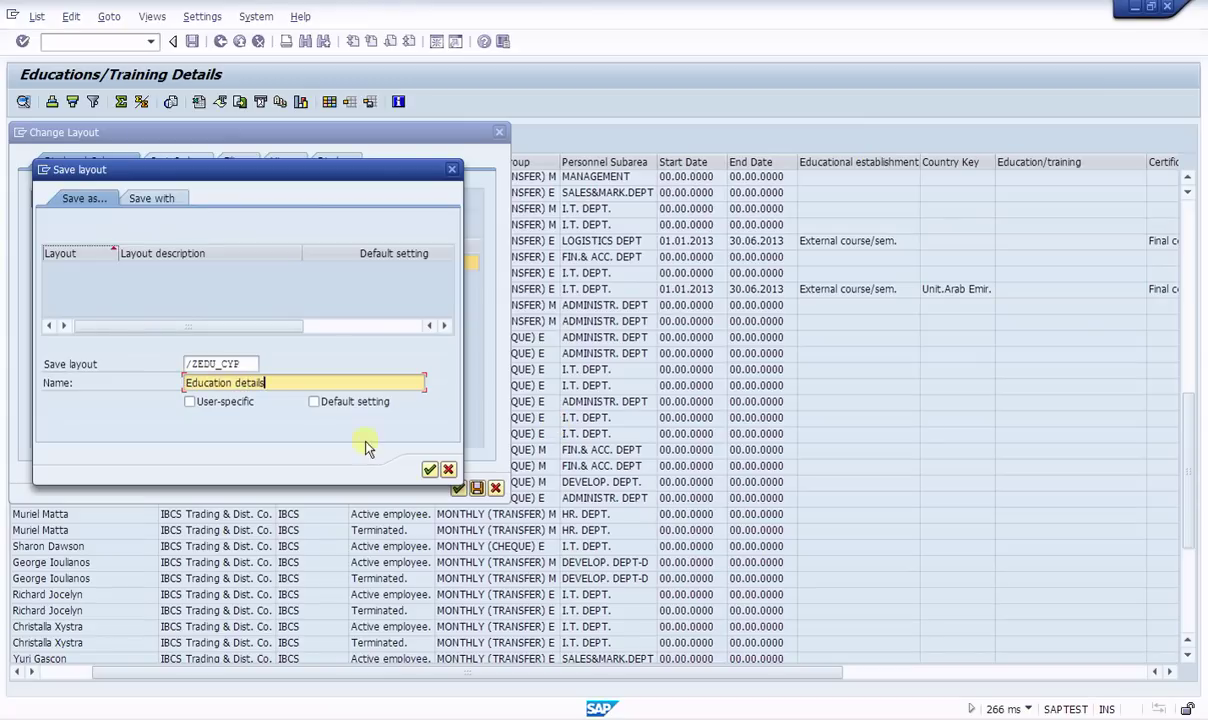
left_click(429, 469)
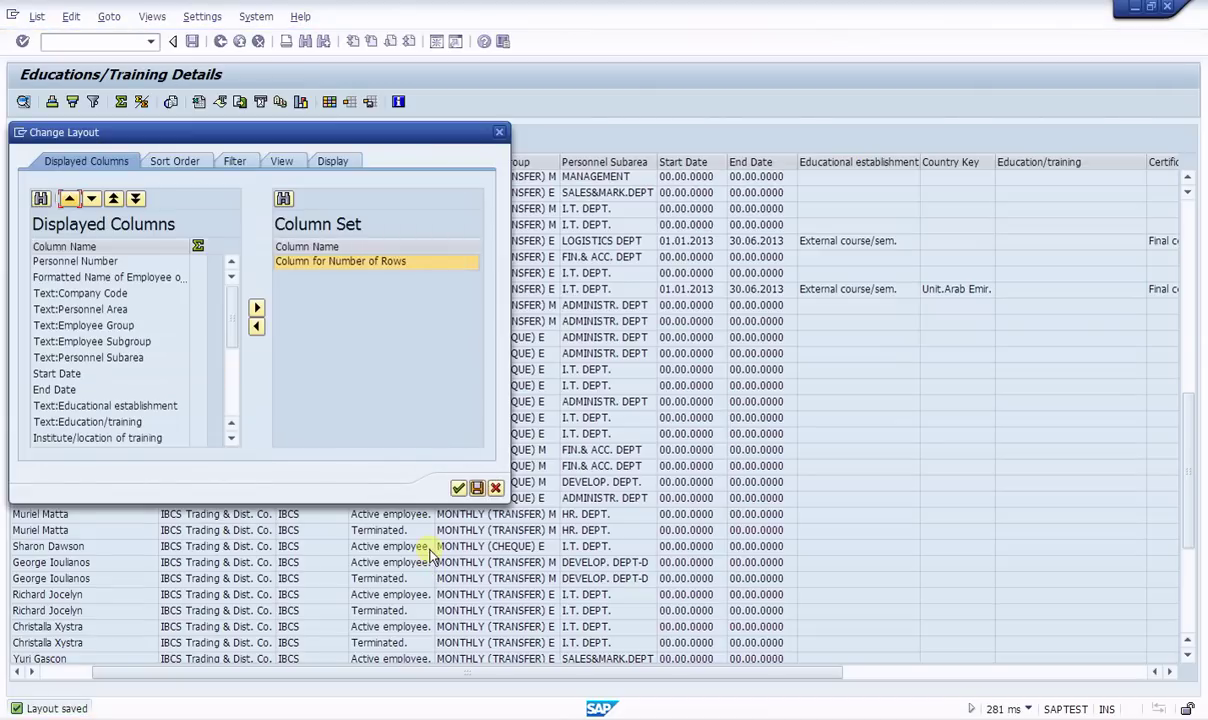
left_click(458, 490)
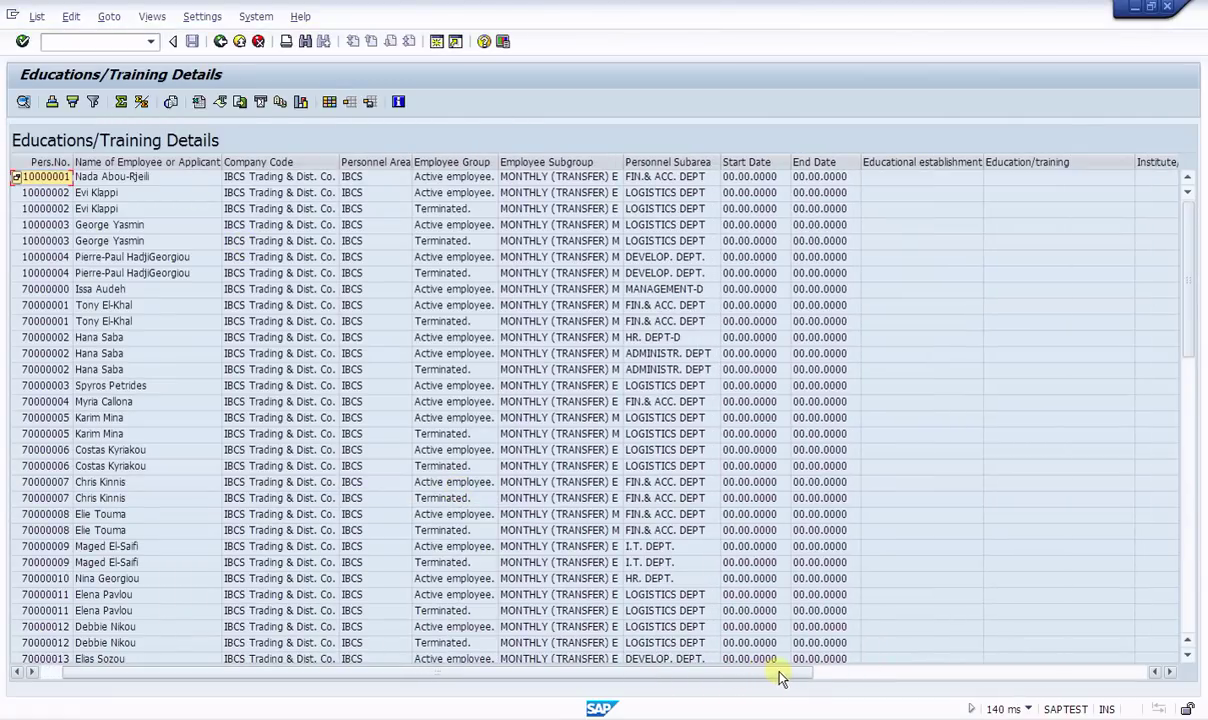
Step: Examine the rearranged Educations/Training Details output across its columns and employee rows, including the course, institute, certificate and fee entries
left_click_drag(780, 678, 1133, 674)
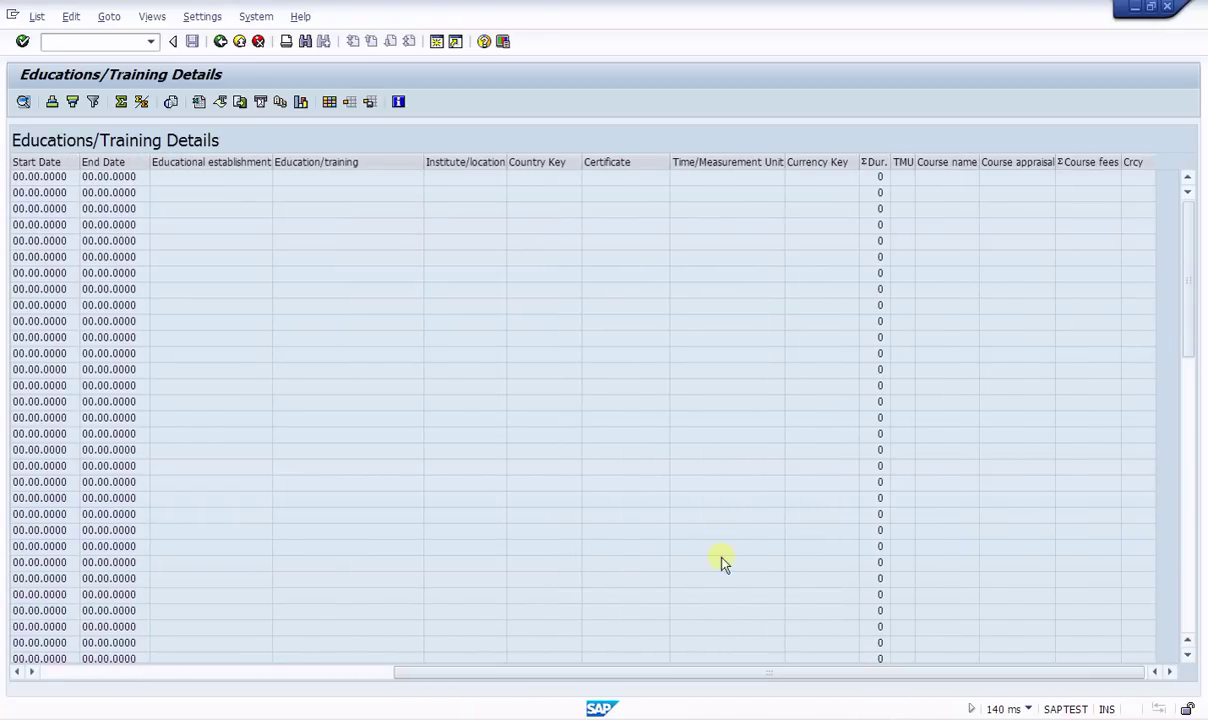
scroll(565, 495, "down", 10)
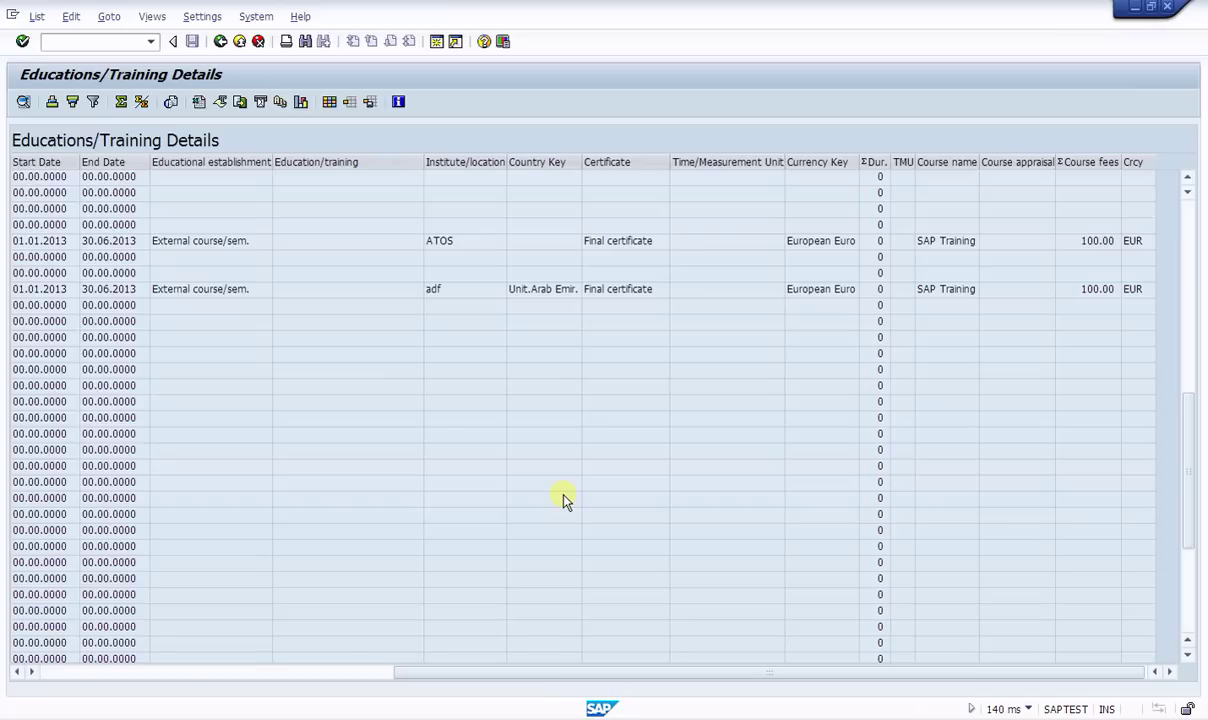
scroll(563, 500, "down", 1)
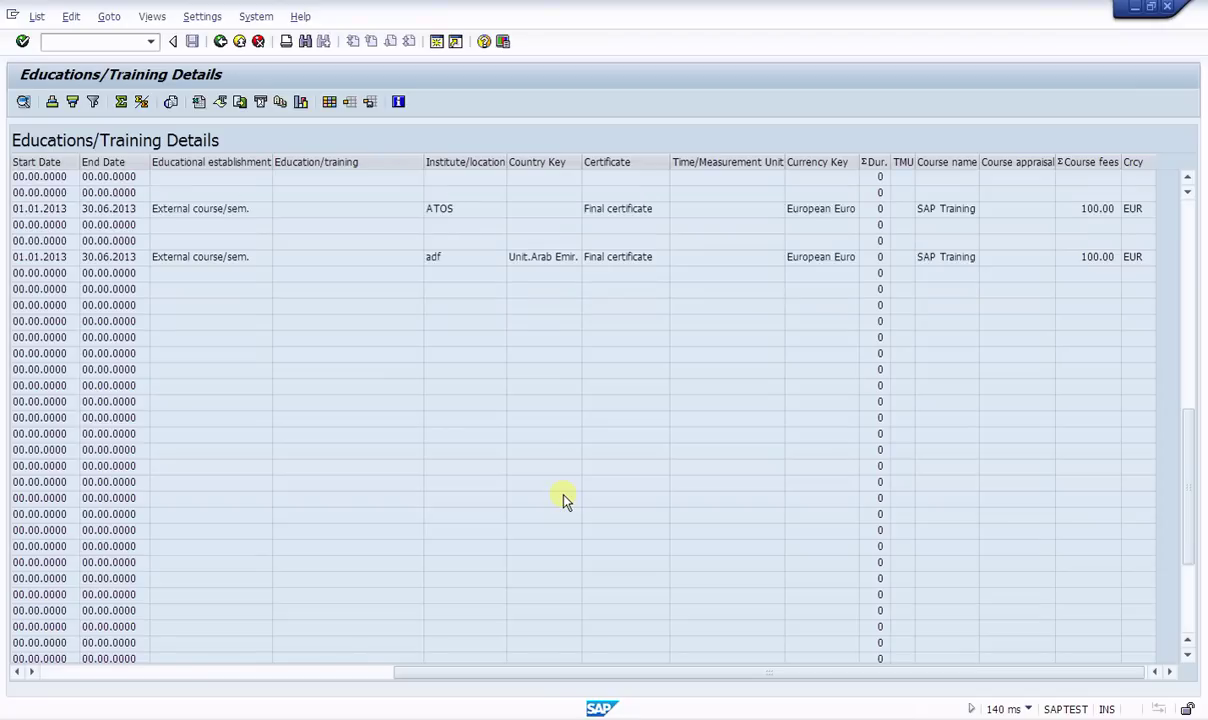
scroll(563, 500, "up", 8)
scroll(565, 500, "down", 5)
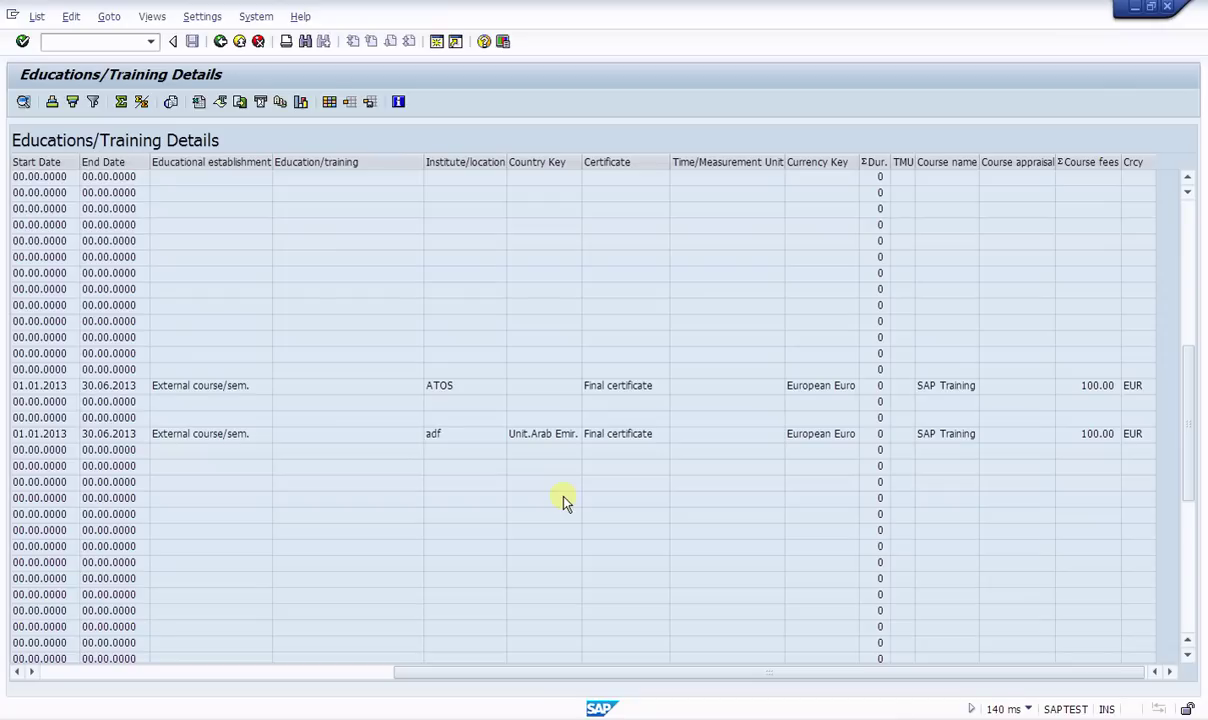
left_click_drag(790, 672, 390, 652)
scroll(706, 598, "down", 9)
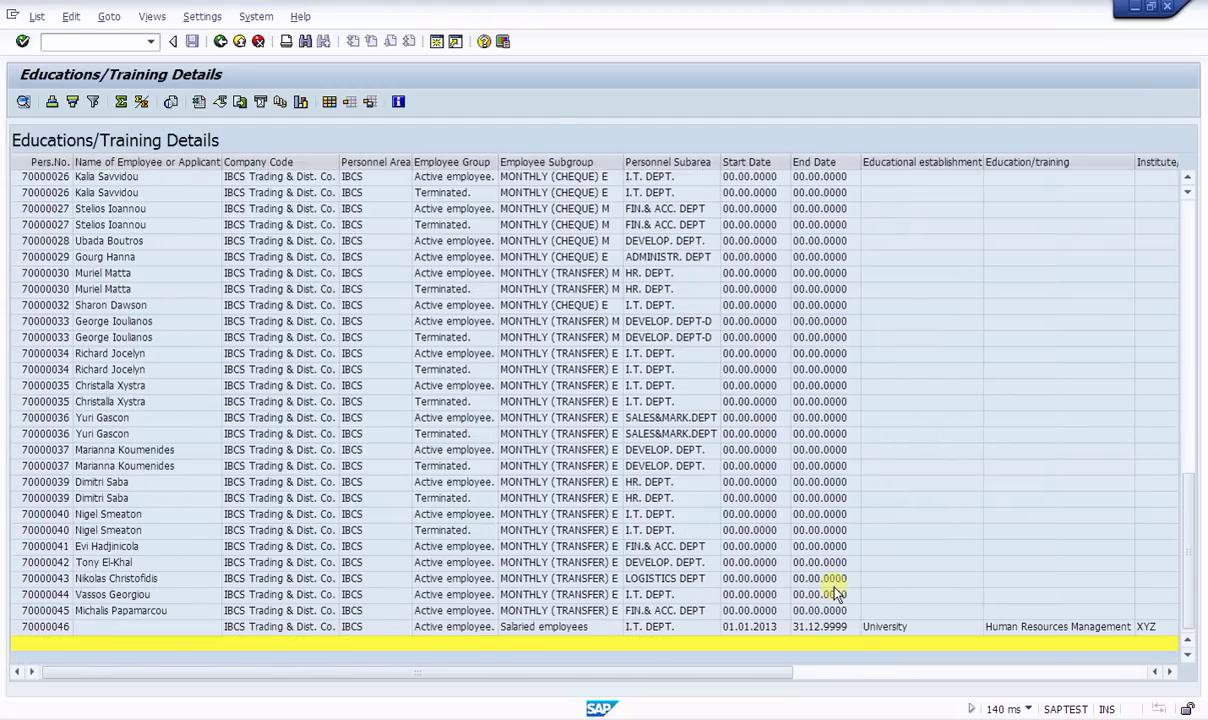
scroll(835, 593, "up", 6)
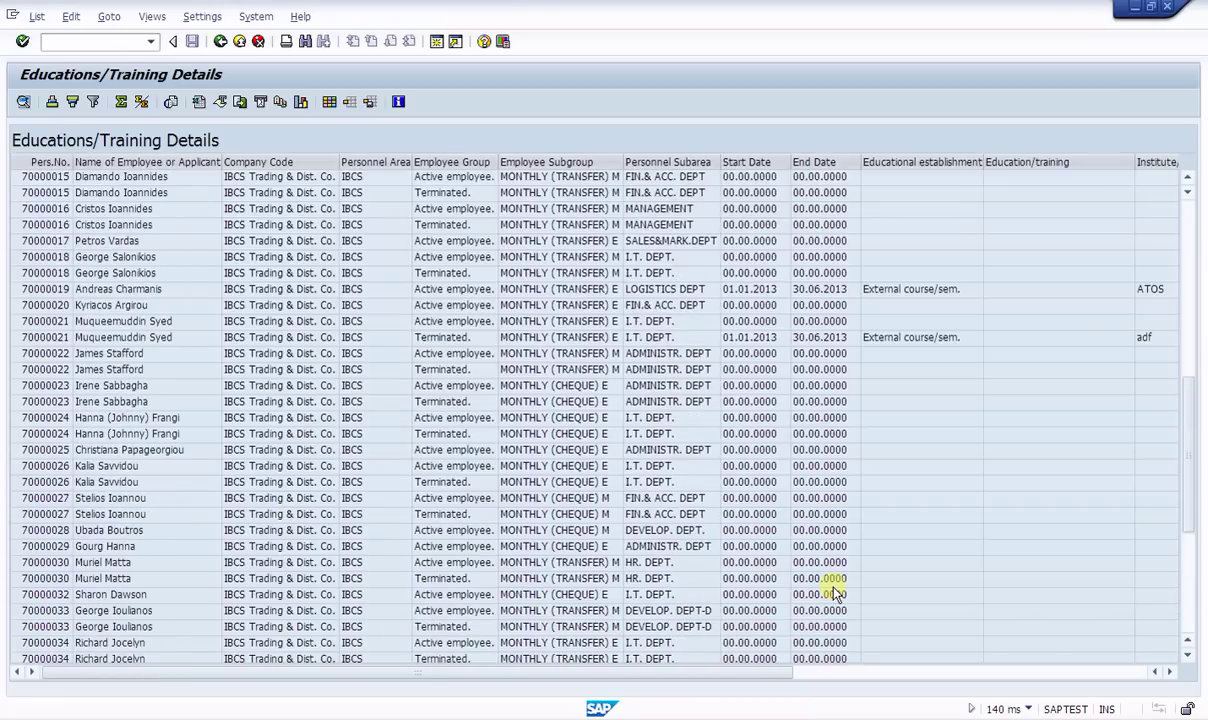
scroll(835, 593, "up", 10)
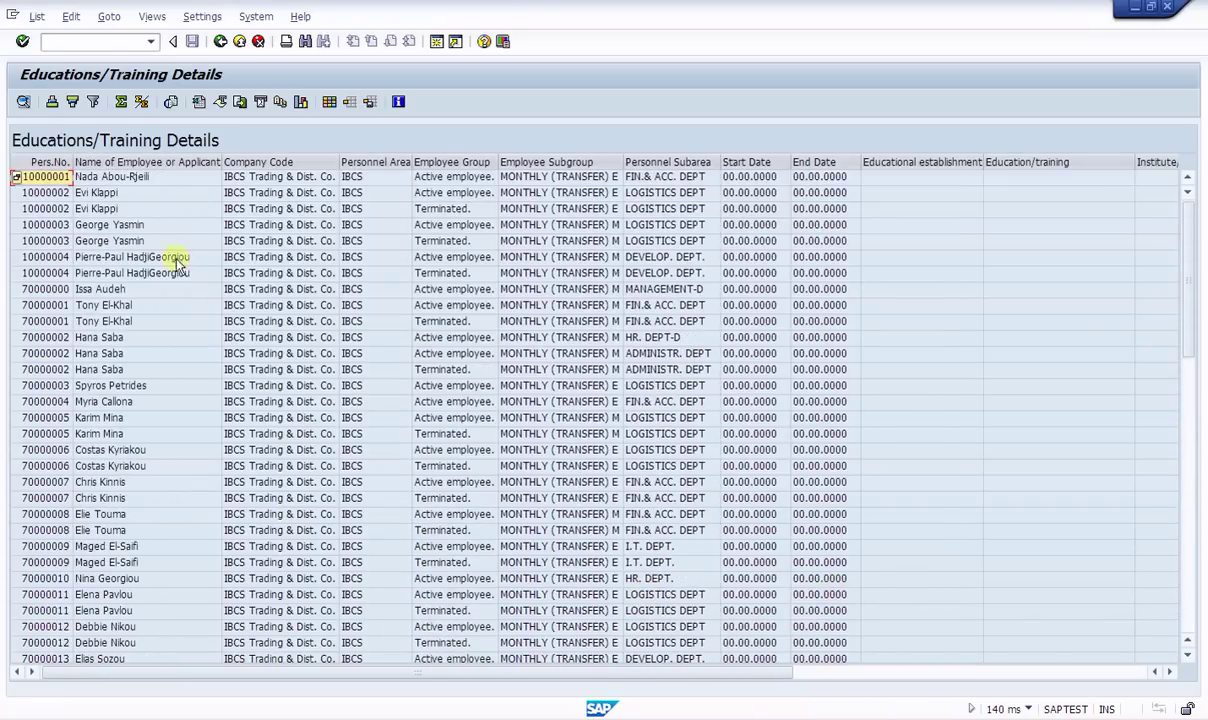
scroll(172, 395, "down", 8)
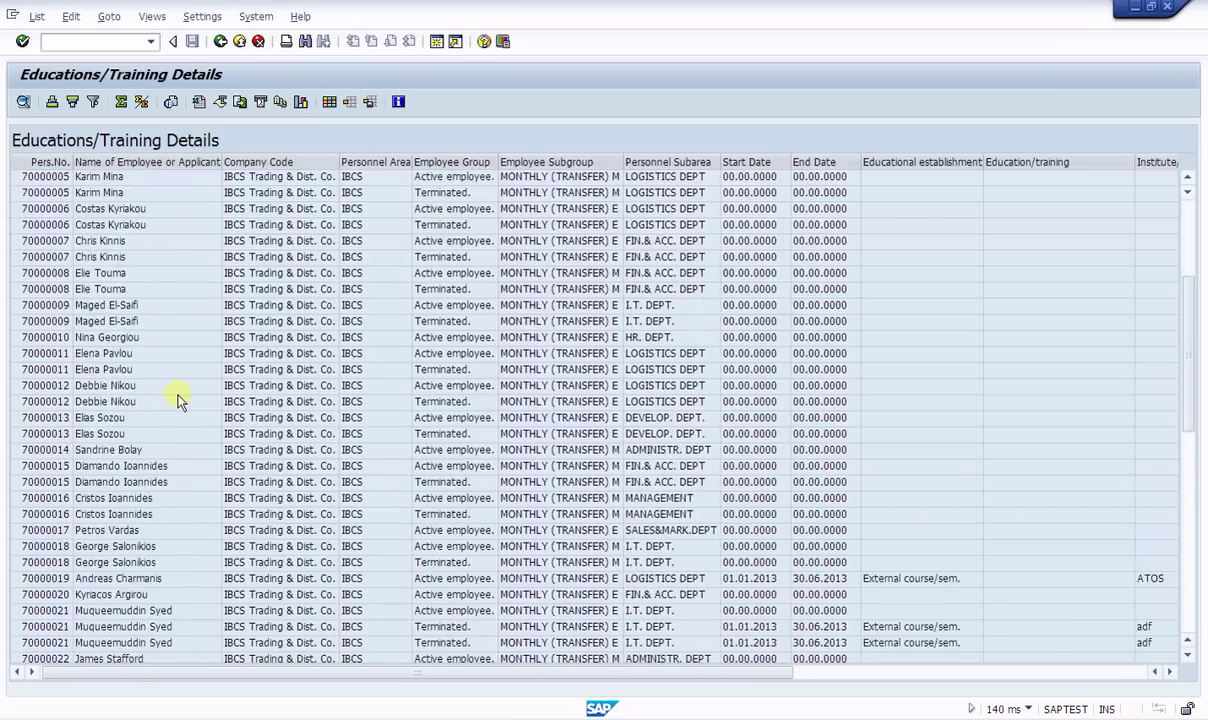
scroll(178, 400, "down", 5)
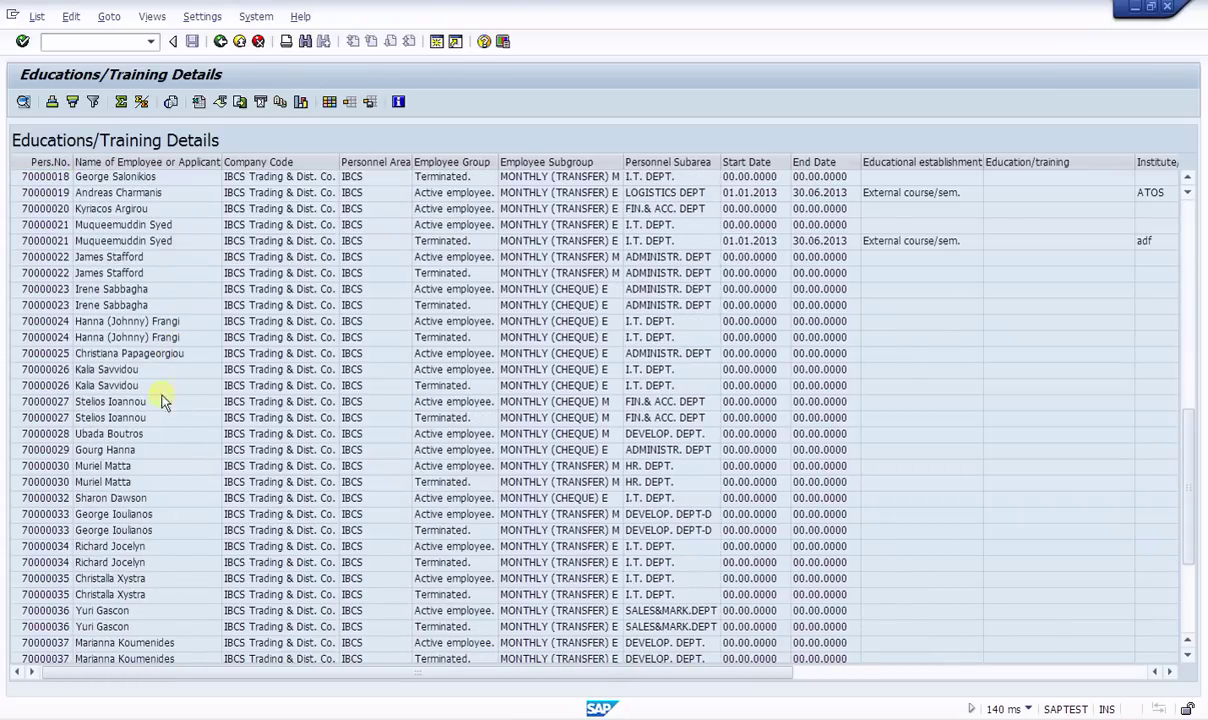
scroll(120, 436, "down", 3)
scroll(117, 441, "down", 1)
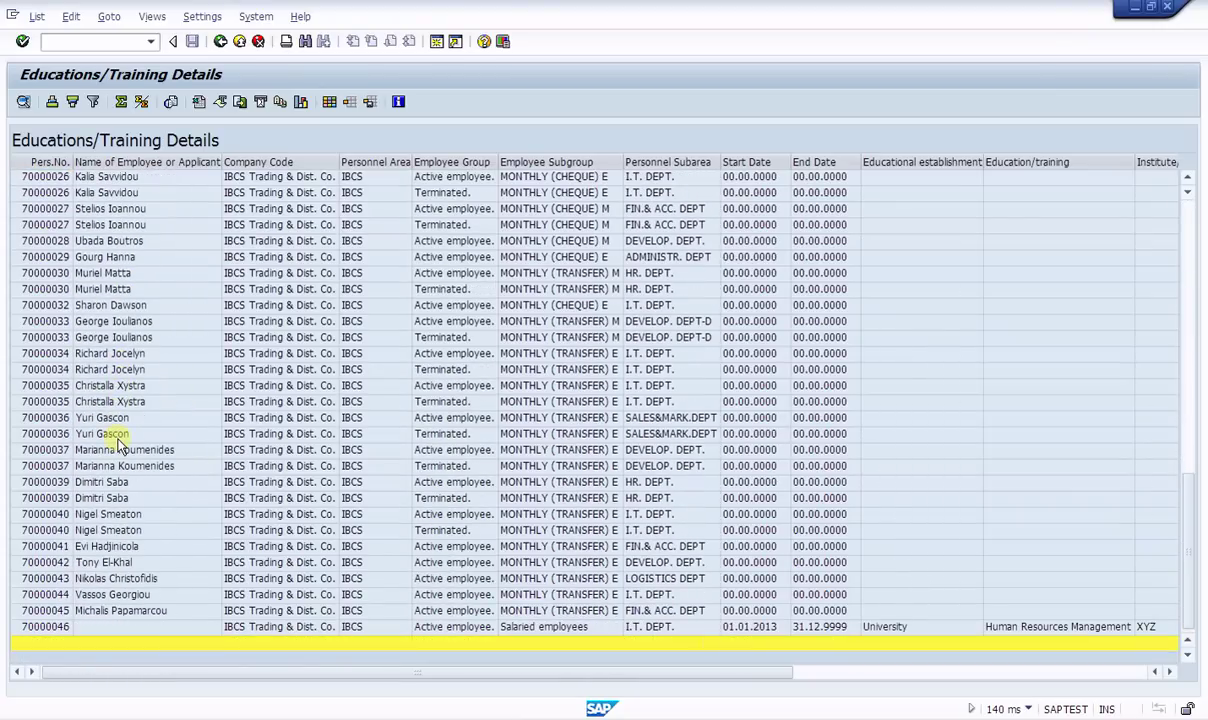
scroll(117, 441, "up", 13)
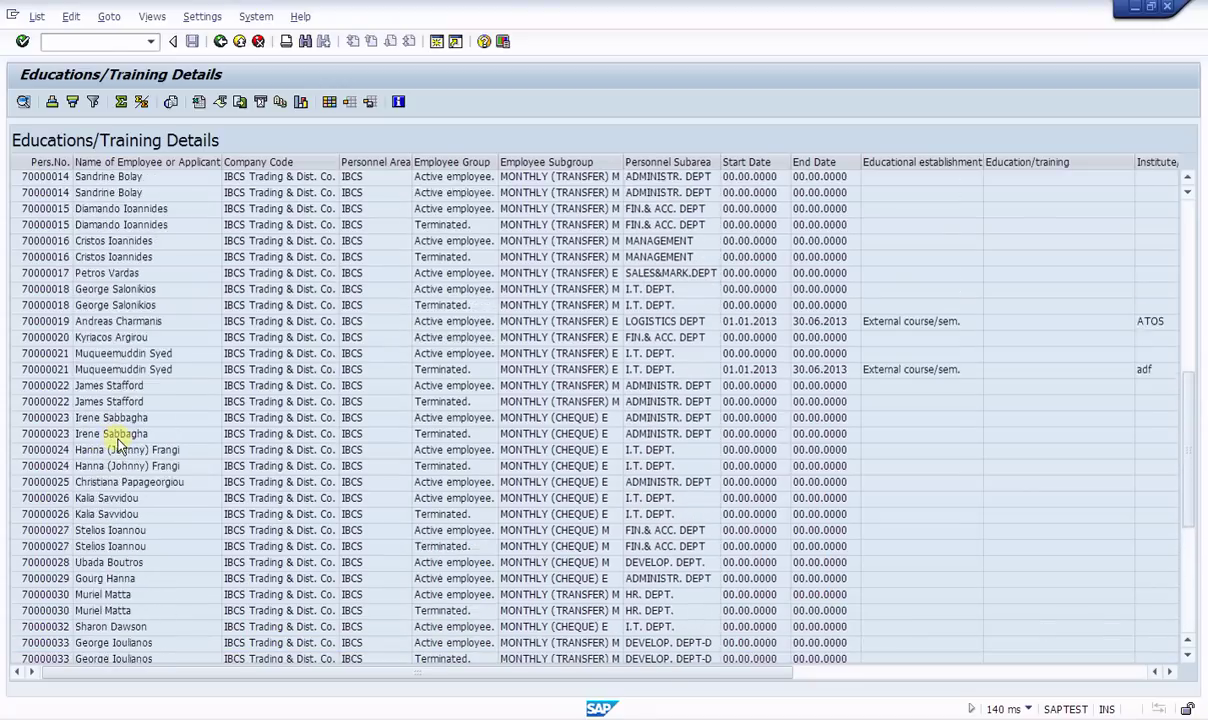
scroll(117, 441, "up", 6)
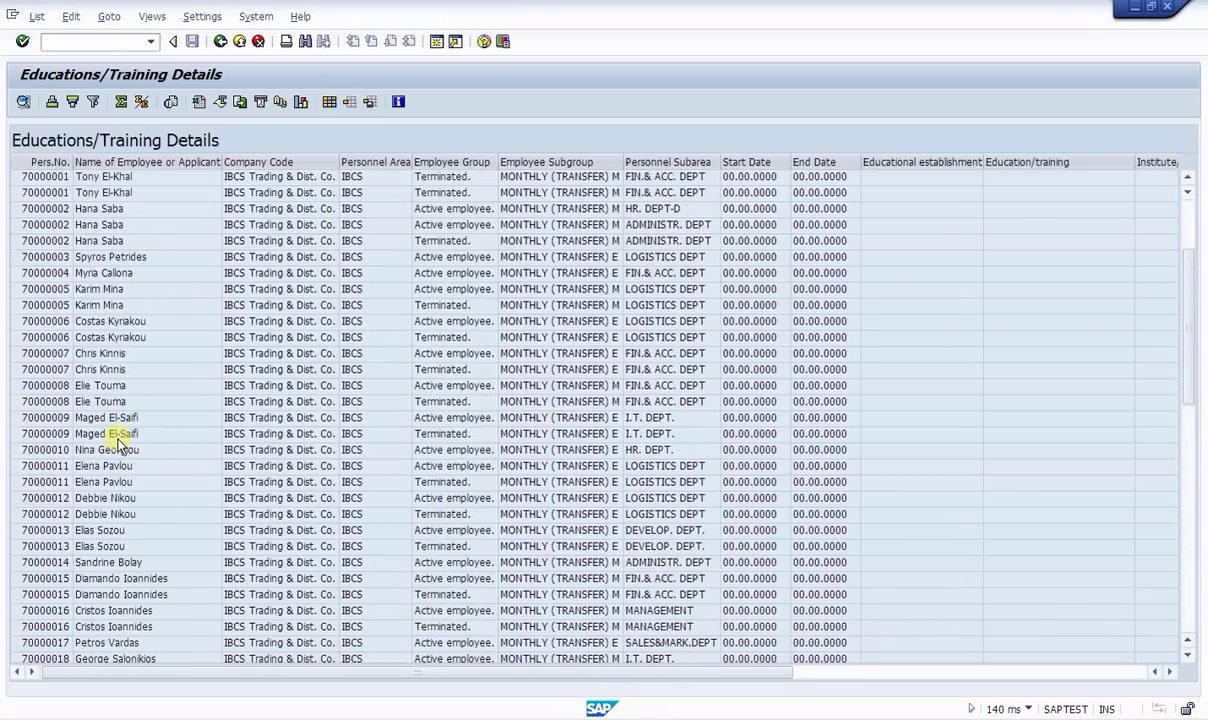